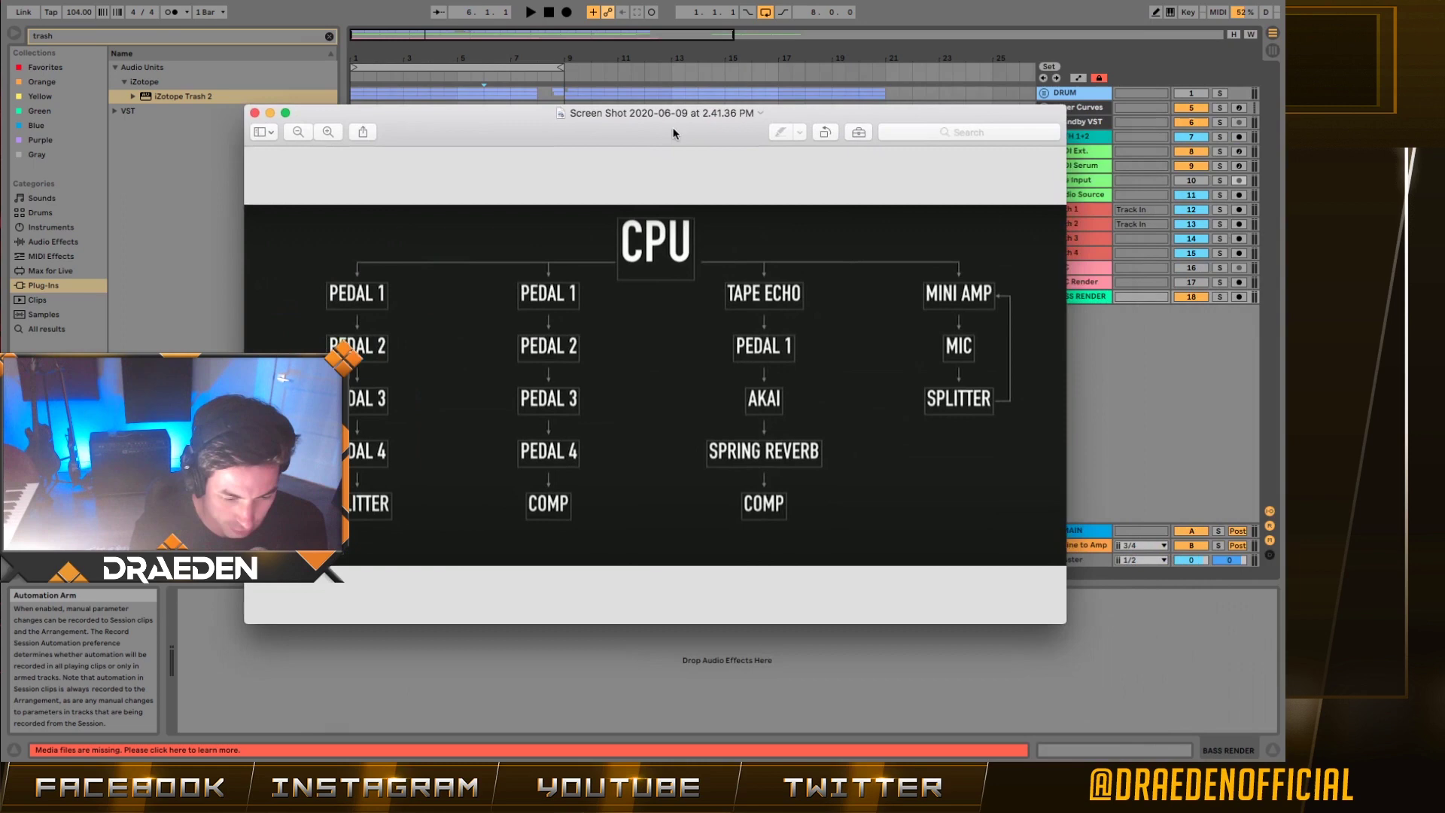
- Minimize the CPU signal-path diagram and inspect LFO 2 in the MIDI Serum track's Serum instrument
{"action": "left_click_drag", "start_coordinate": [674, 134], "coordinate": [671, 103]}
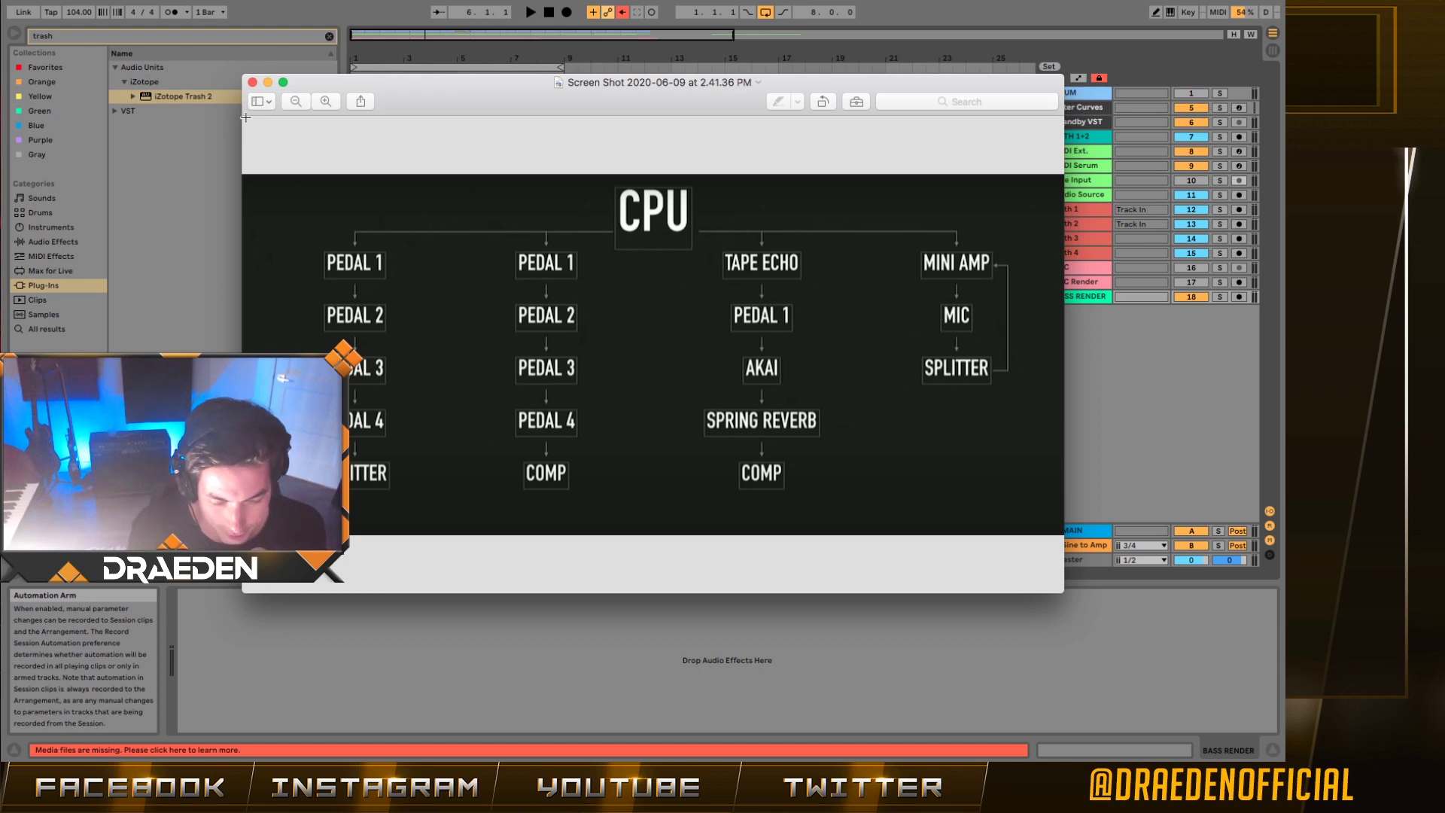
{"action": "left_click", "coordinate": [269, 83]}
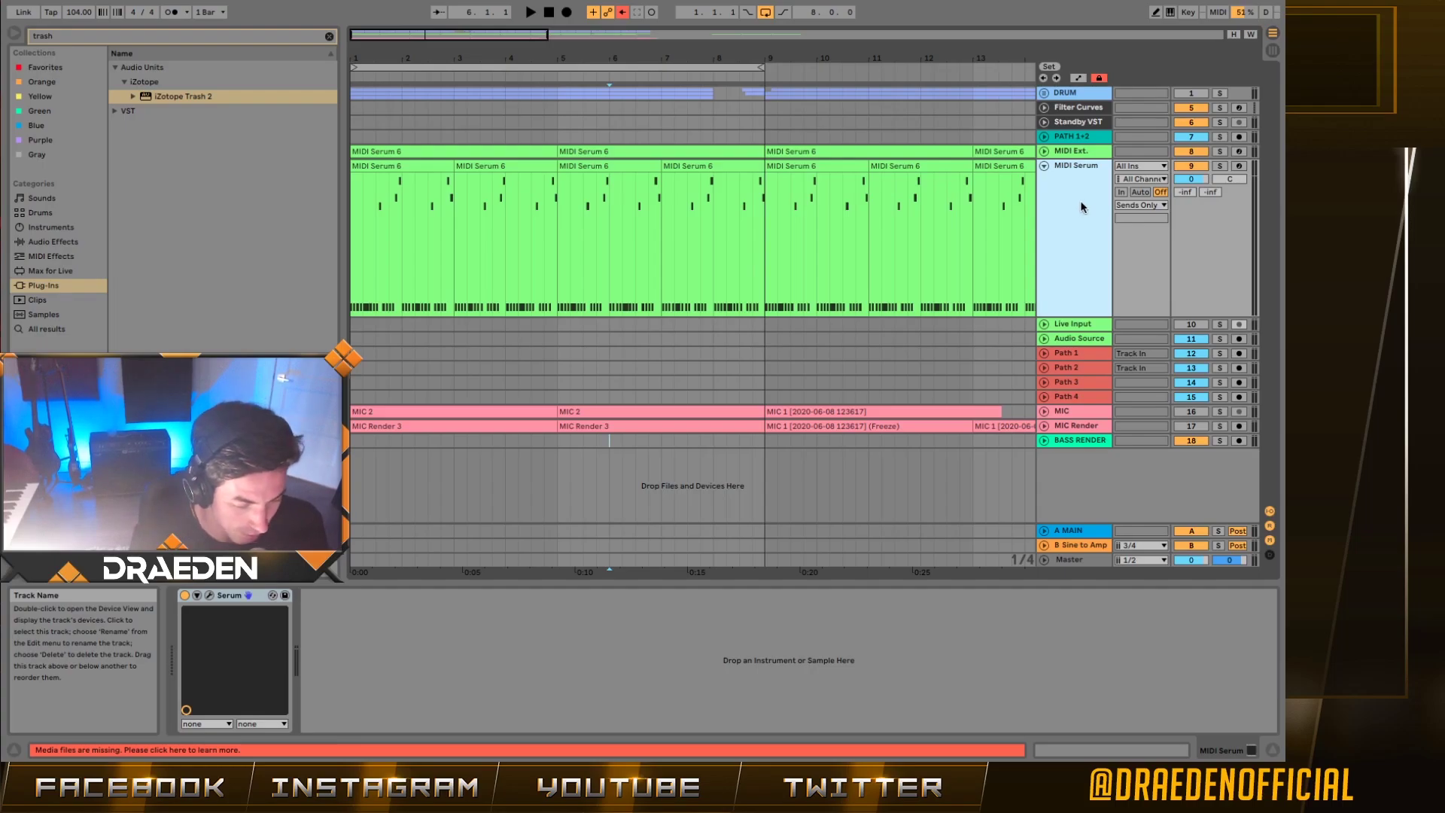
{"action": "left_click", "coordinate": [230, 609]}
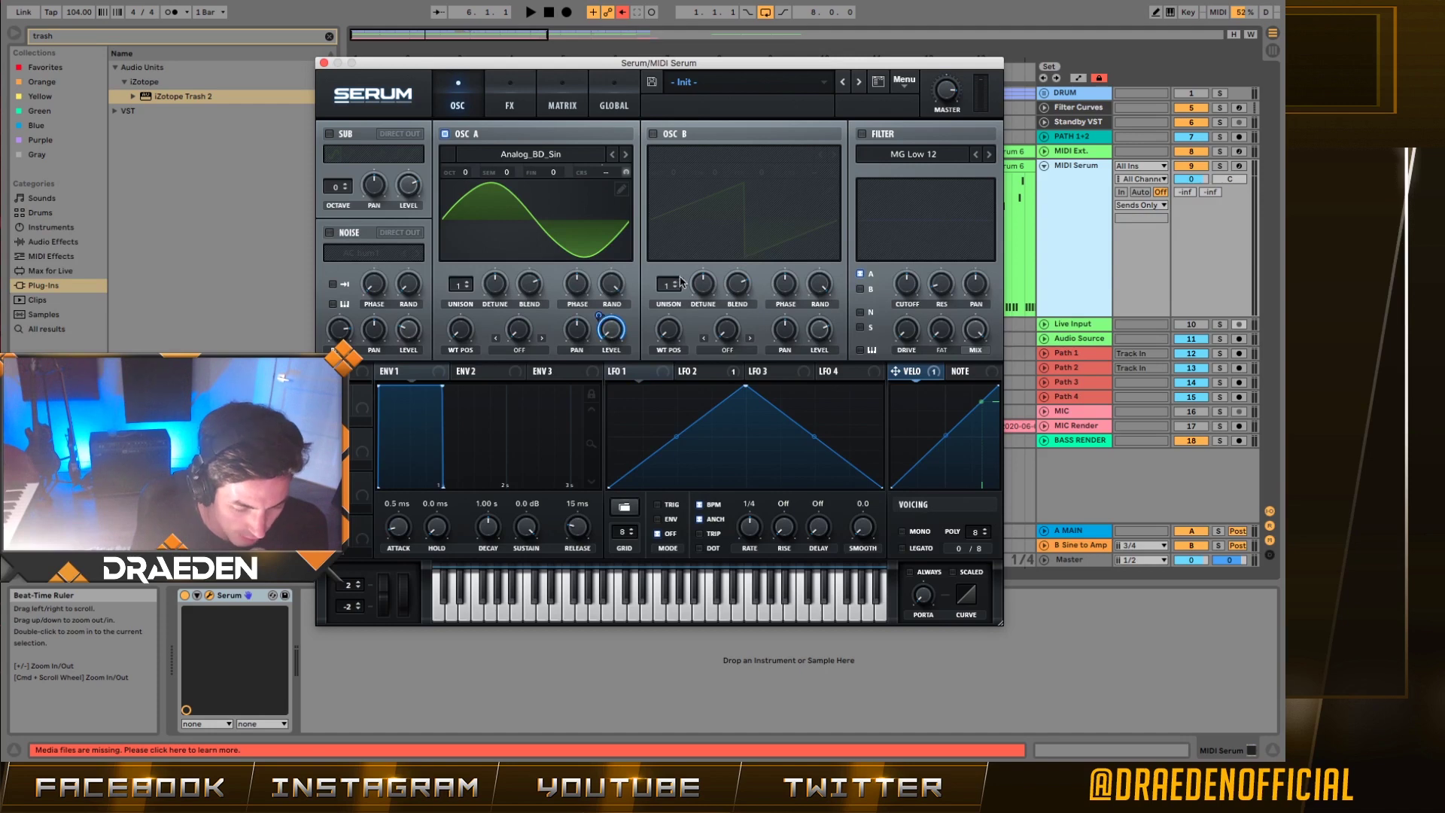
{"action": "left_click", "coordinate": [700, 373]}
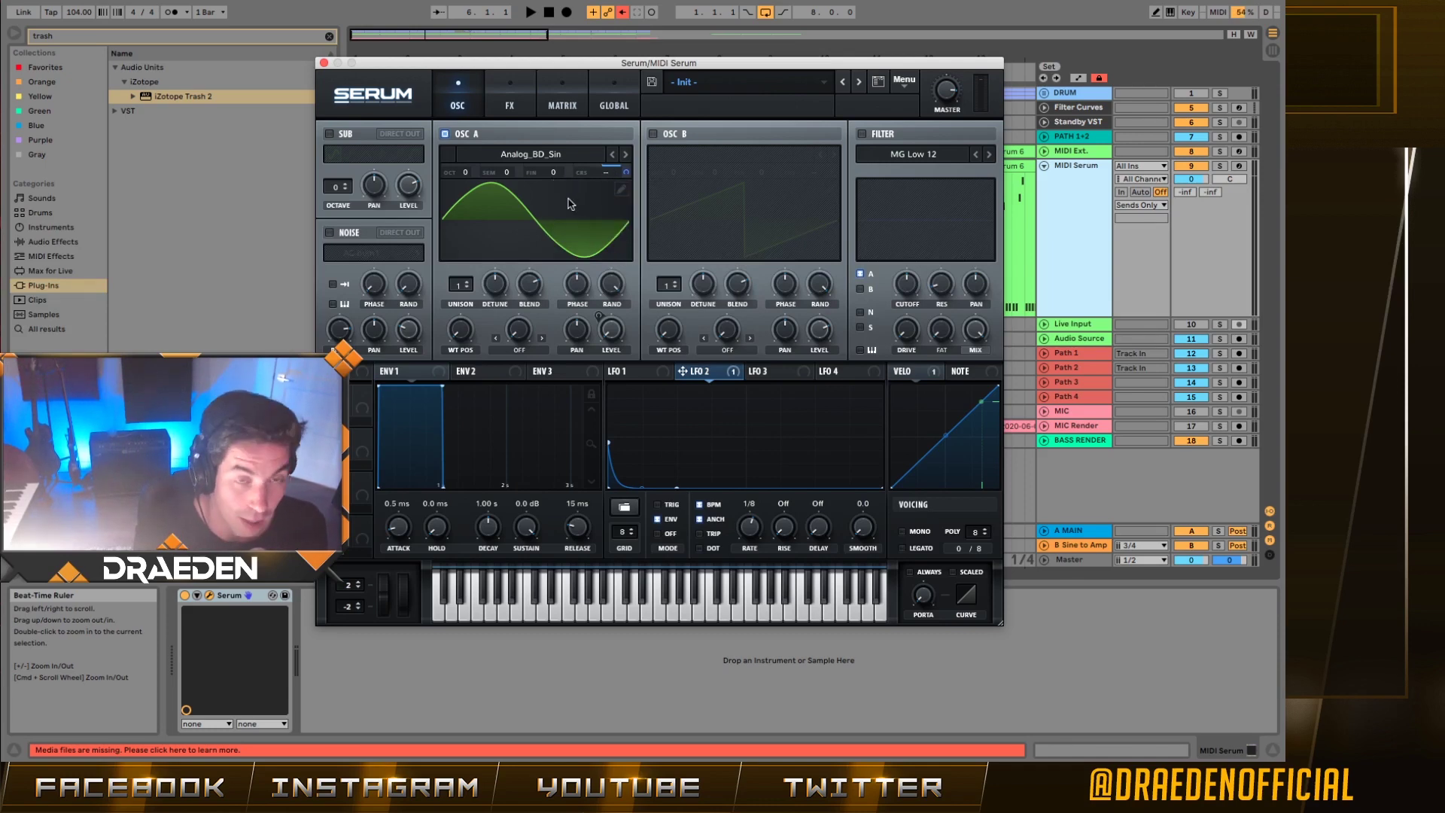
{"action": "left_click", "coordinate": [324, 62]}
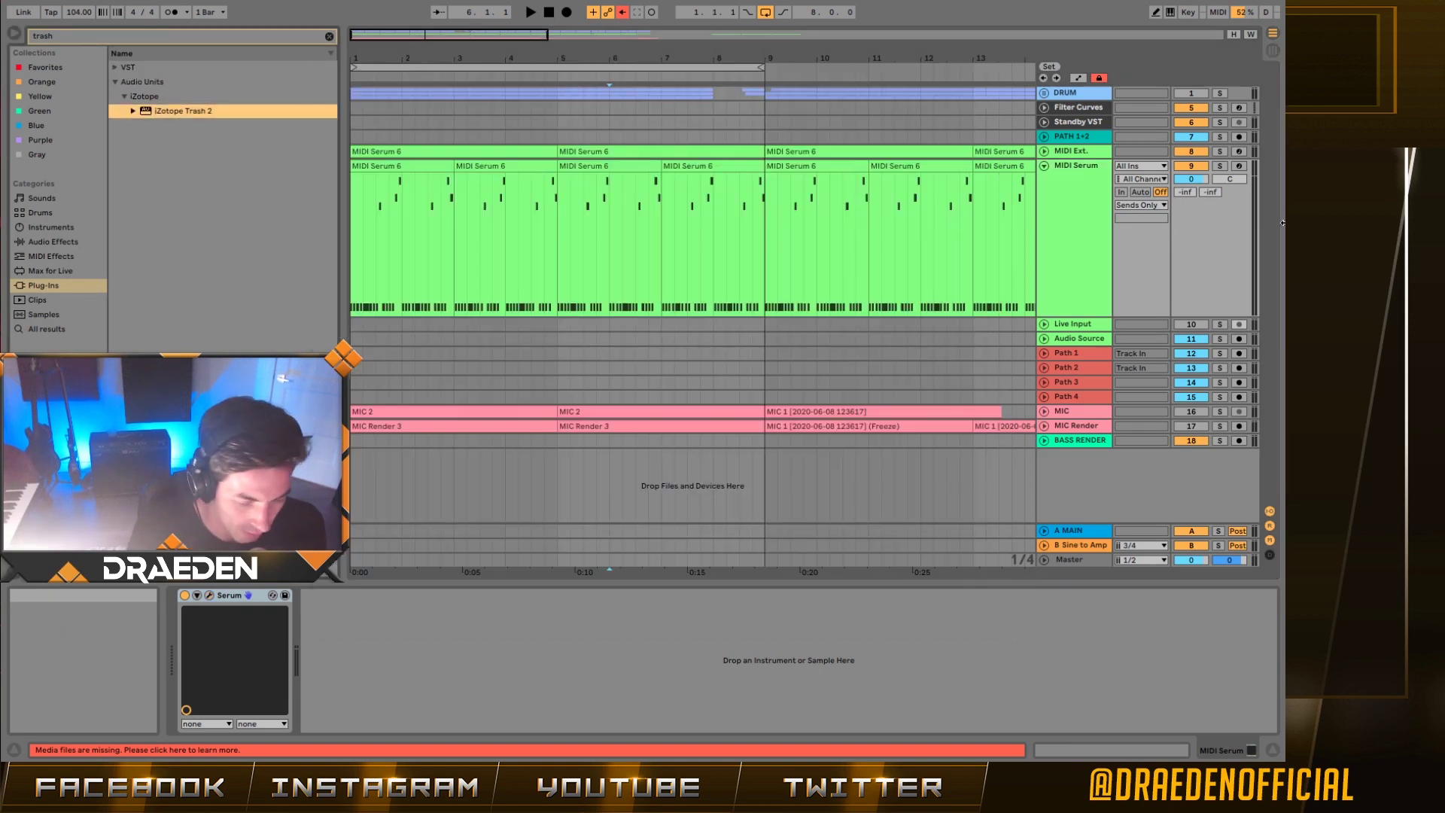
- Route the MIDI Serum track's output to Master, solo the track and play its first clip
{"action": "left_click", "coordinate": [1156, 205]}
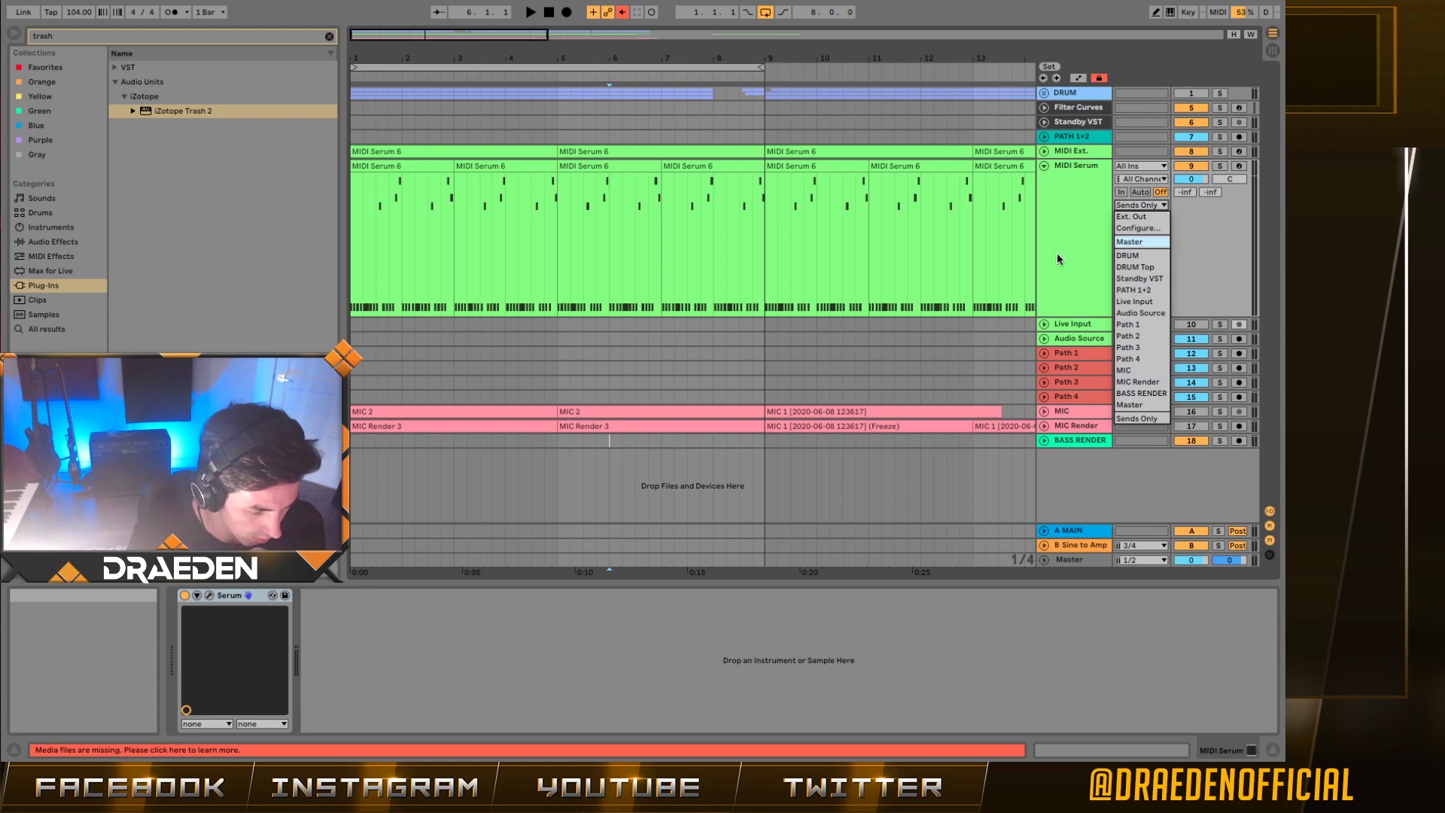
{"action": "left_click", "coordinate": [1129, 242]}
{"action": "left_click", "coordinate": [399, 241]}
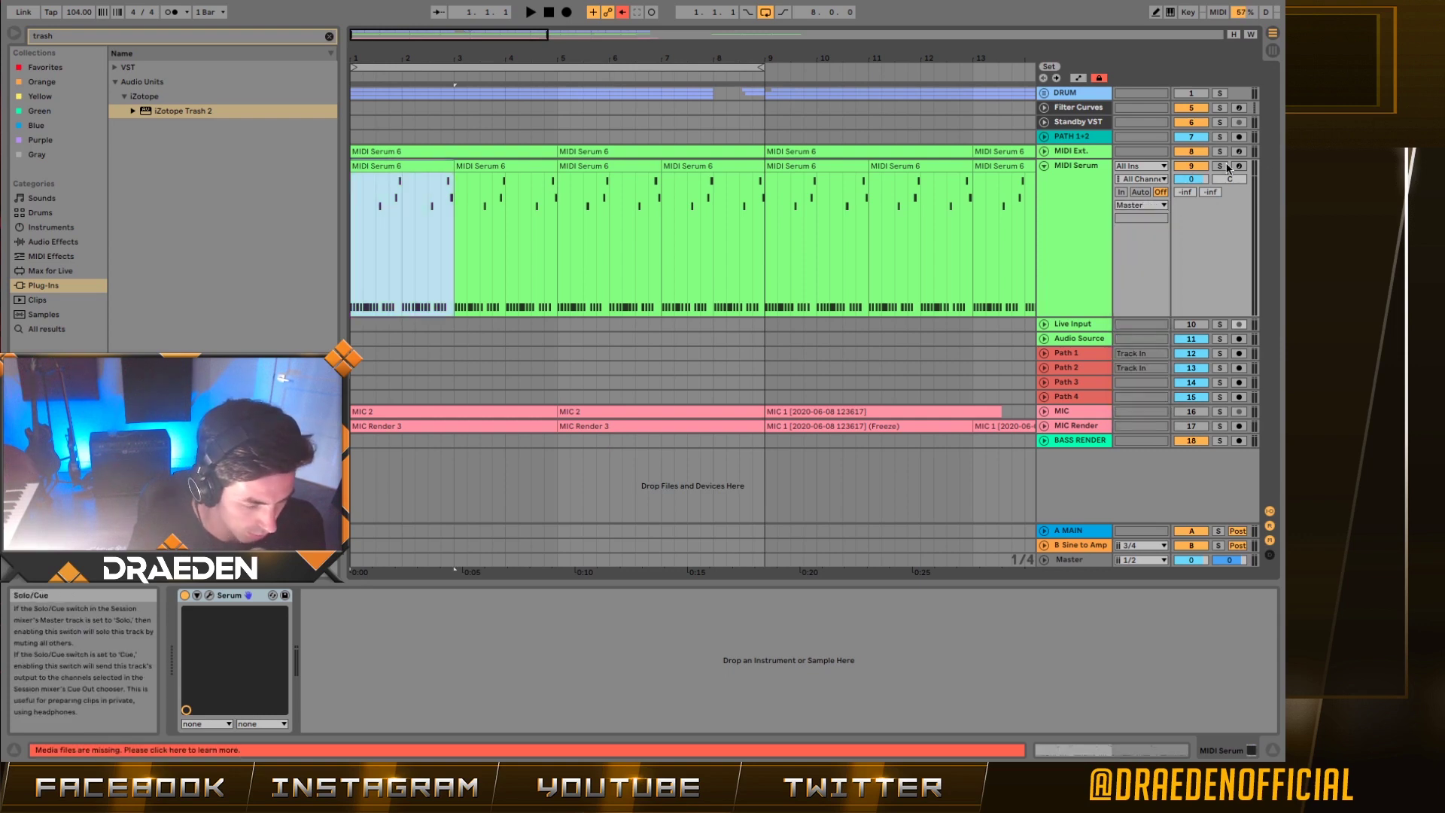
{"action": "left_click", "coordinate": [1219, 165]}
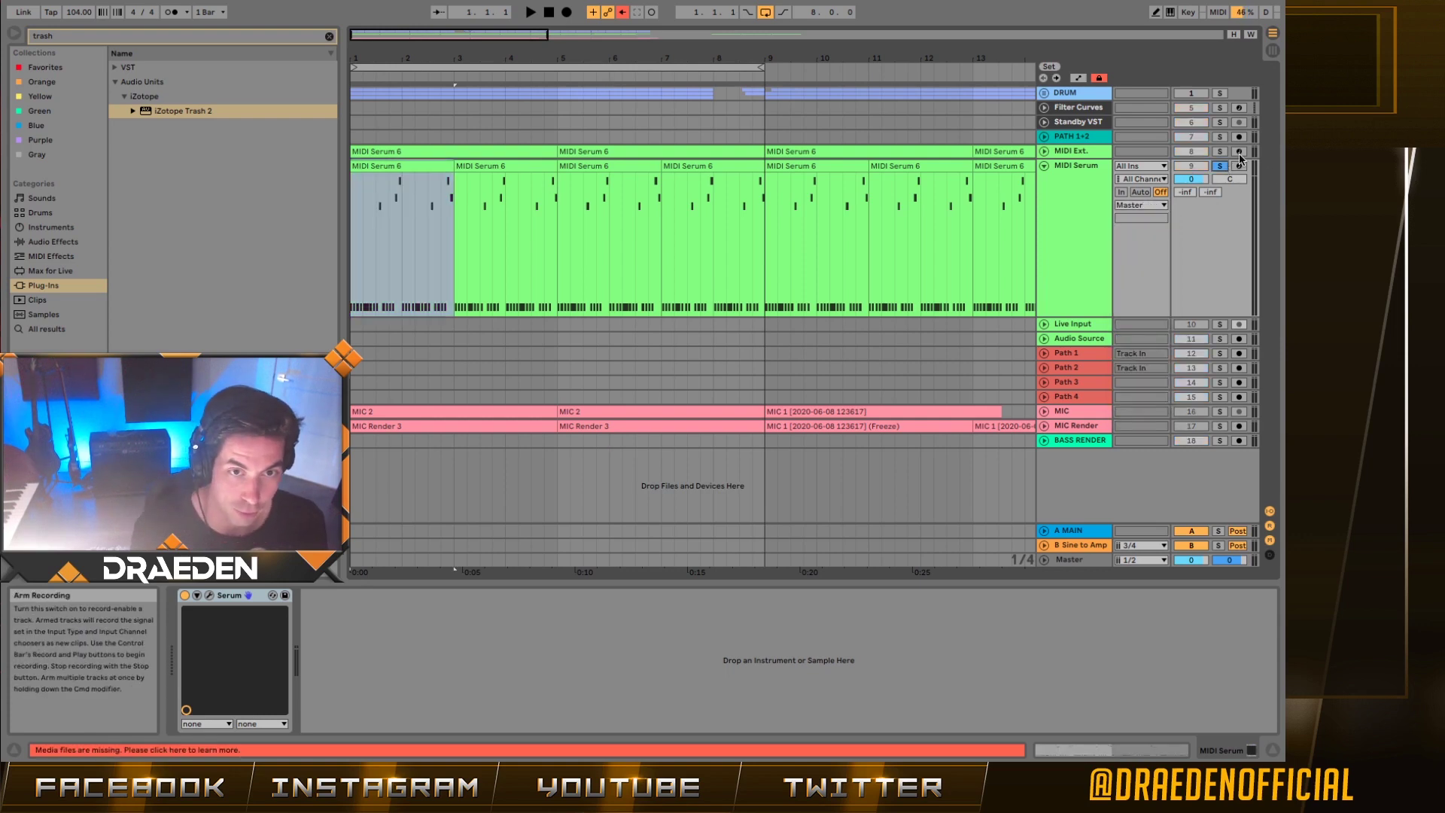
{"action": "key", "text": "space"}
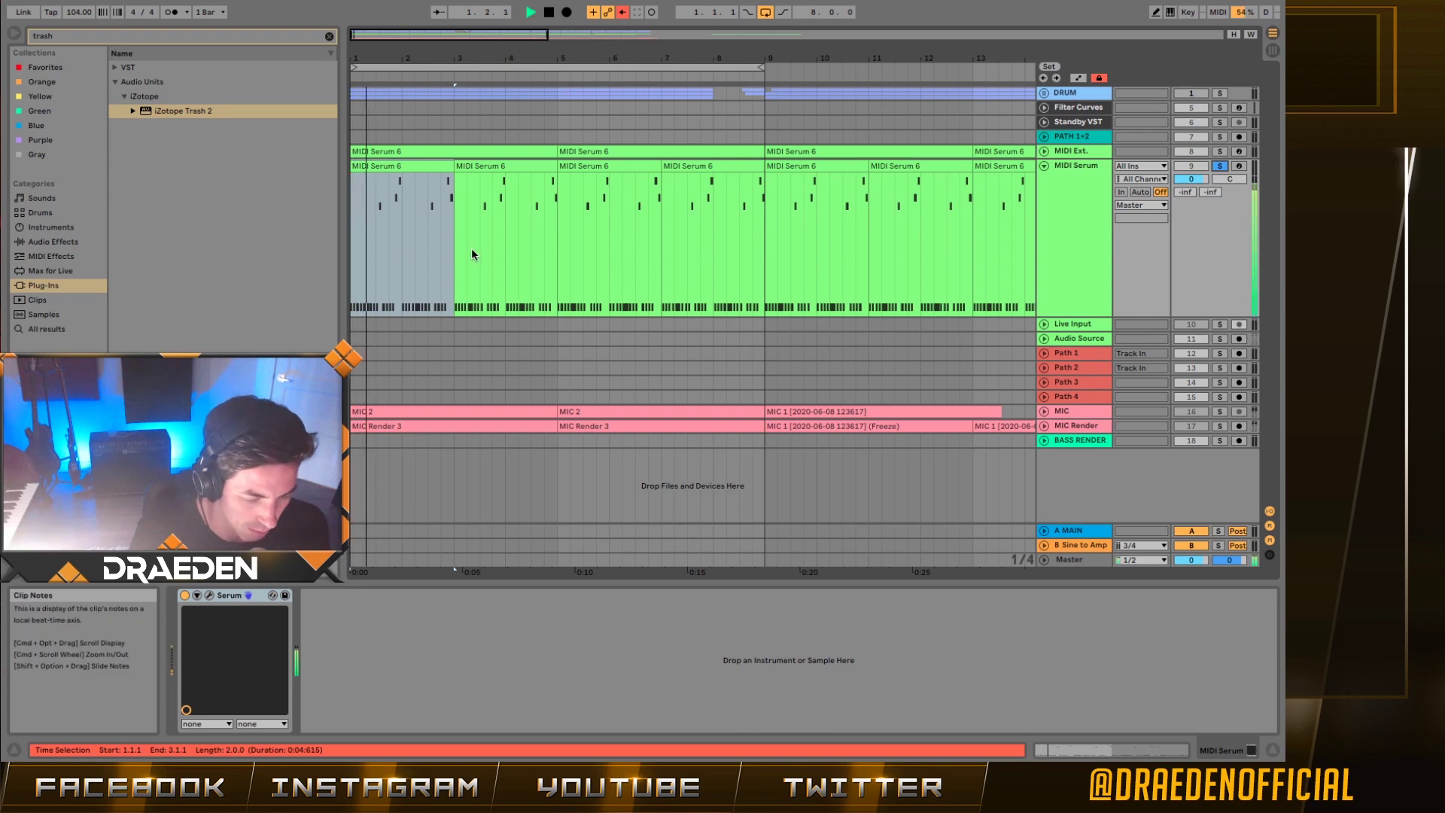
- Loop playback over the first MIDI Serum clip and examine its notes and velocities
{"action": "left_click", "coordinate": [429, 166]}
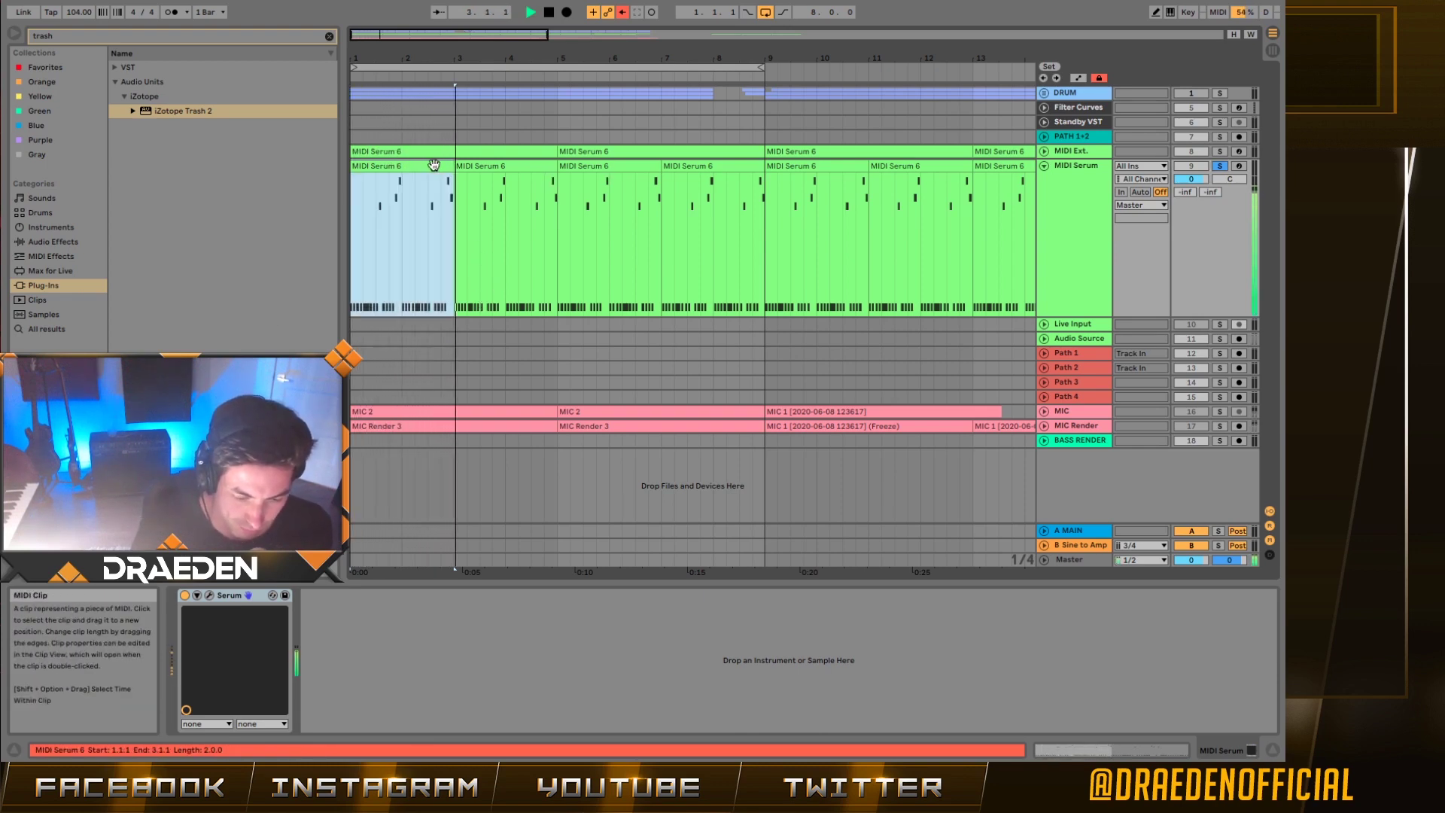
{"action": "double_click", "coordinate": [433, 165]}
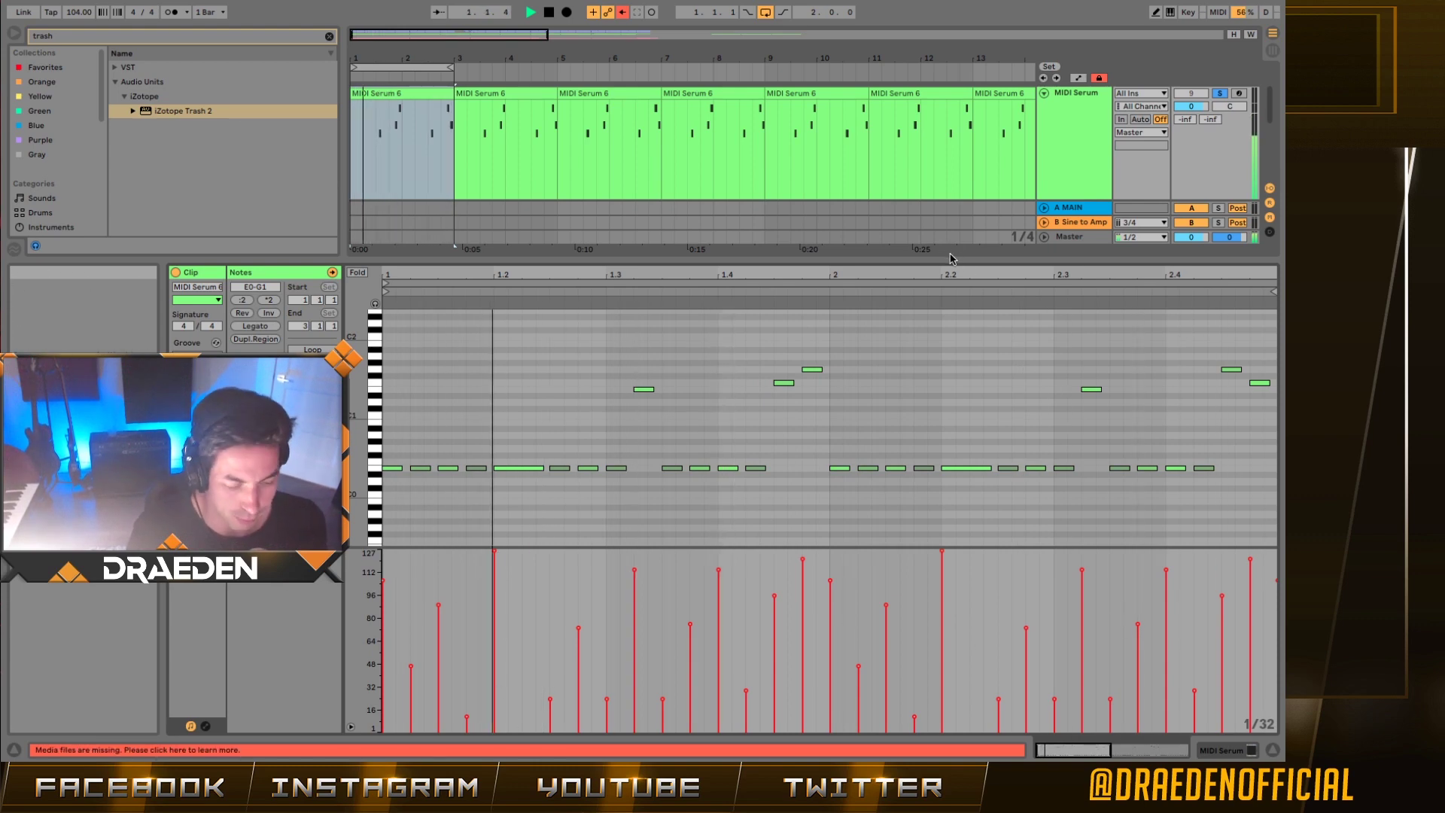
{"action": "left_click_drag", "start_coordinate": [951, 258], "coordinate": [951, 575]}
- Stop playback and move the Live Input track above the MIDI Serum track
{"action": "left_click", "coordinate": [1080, 180]}
{"action": "key", "text": "space"}
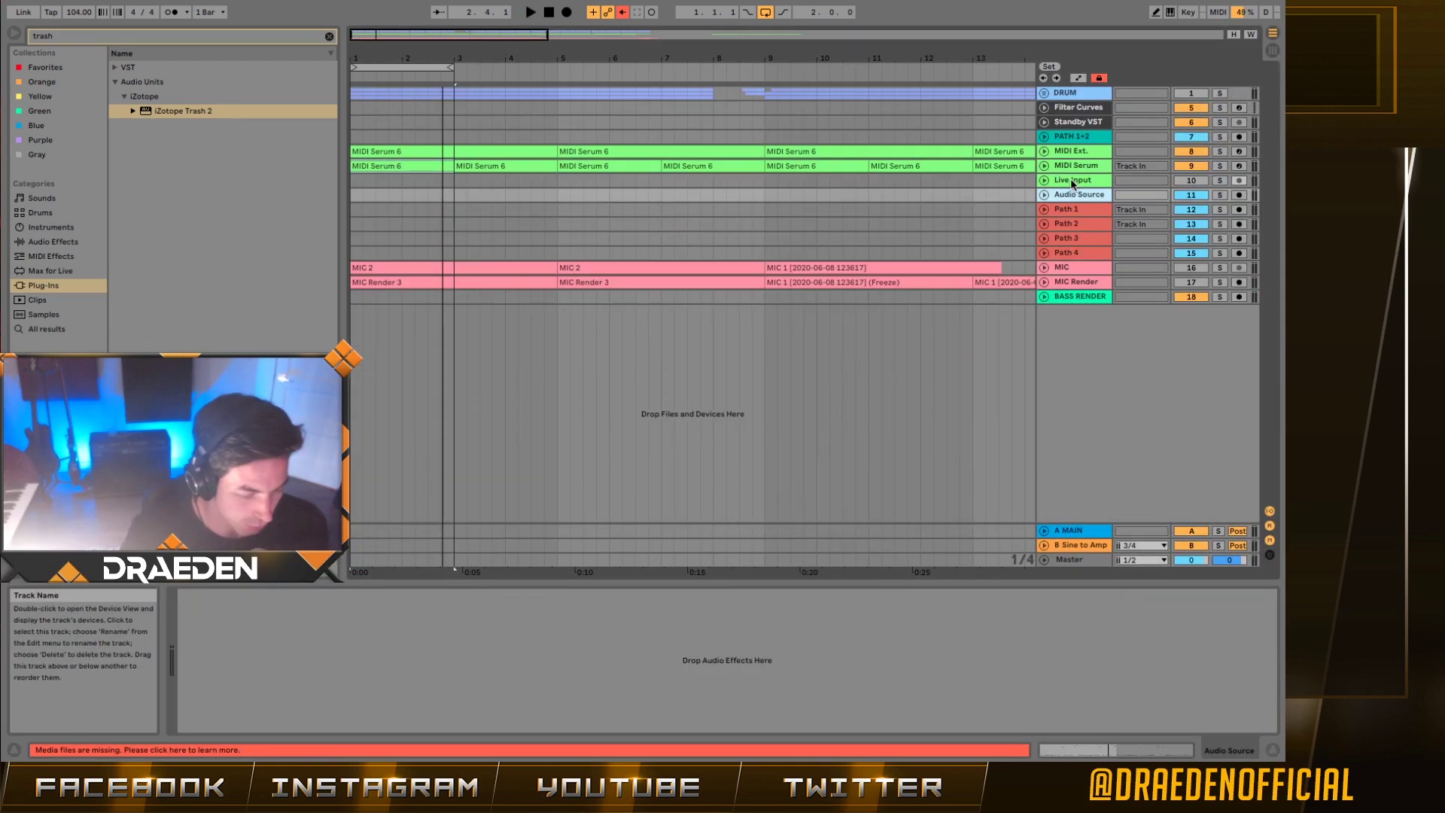
{"action": "mouse_move", "coordinate": [1080, 181]}
{"action": "left_mouse_down"}
{"action": "mouse_move", "coordinate": [1088, 171]}
{"action": "mouse_move", "coordinate": [1085, 184]}
{"action": "left_mouse_up"}
- Unfold the Audio Source and Path 1 tracks and examine their routing and Path 1's device chain
{"action": "left_click", "coordinate": [1067, 198]}
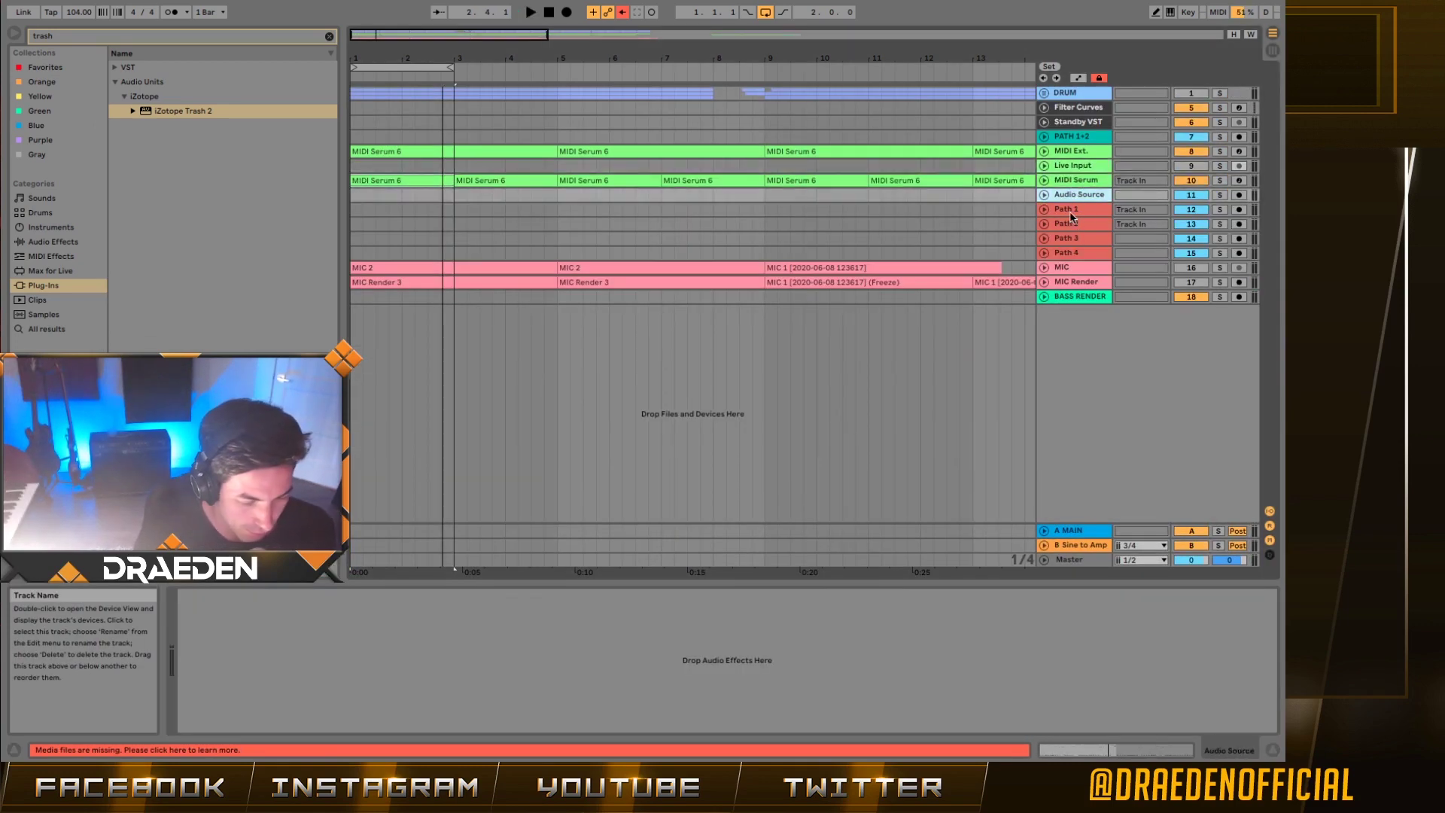
{"action": "left_click", "coordinate": [1066, 211]}
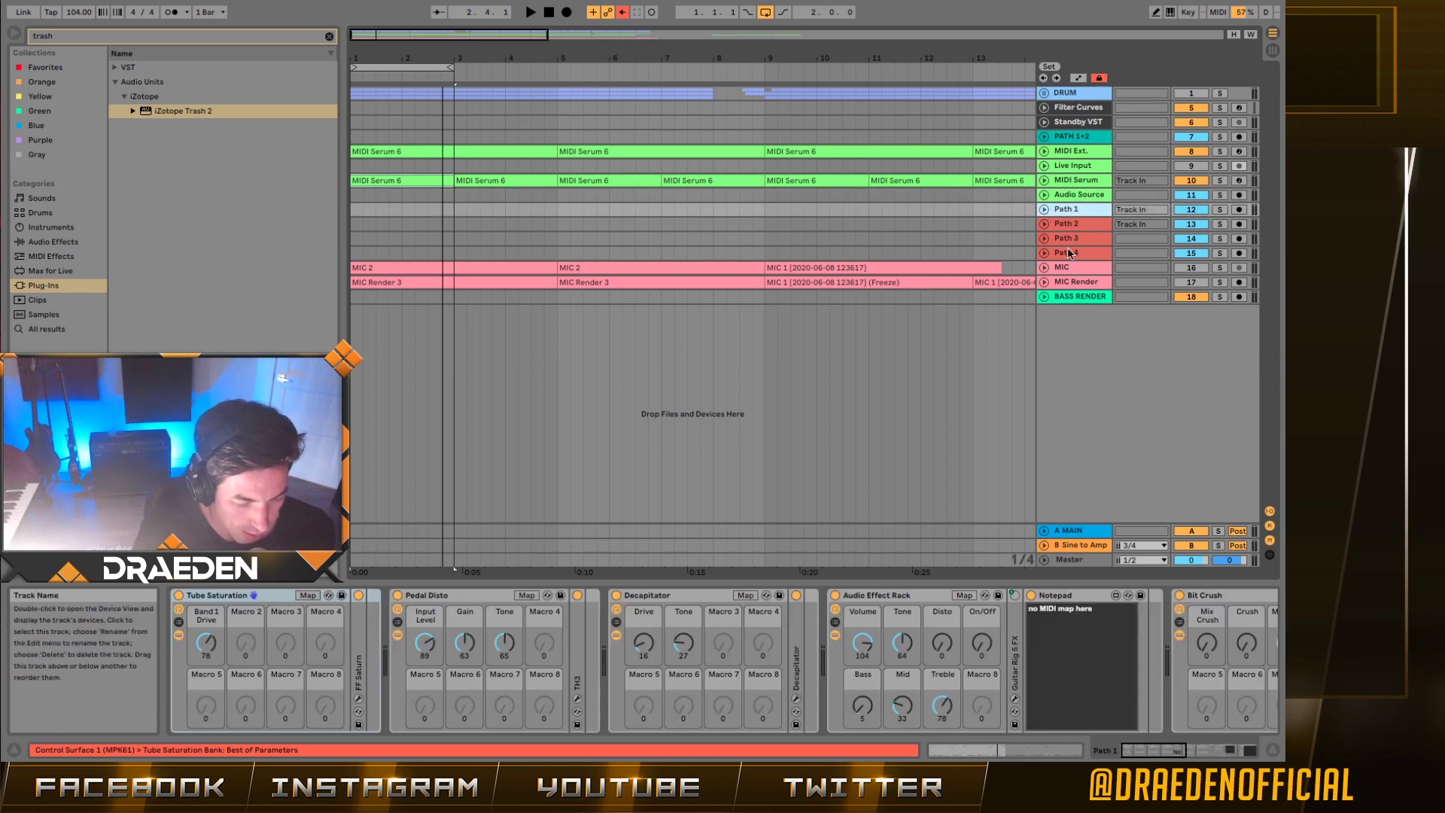
{"action": "left_click", "coordinate": [1045, 209]}
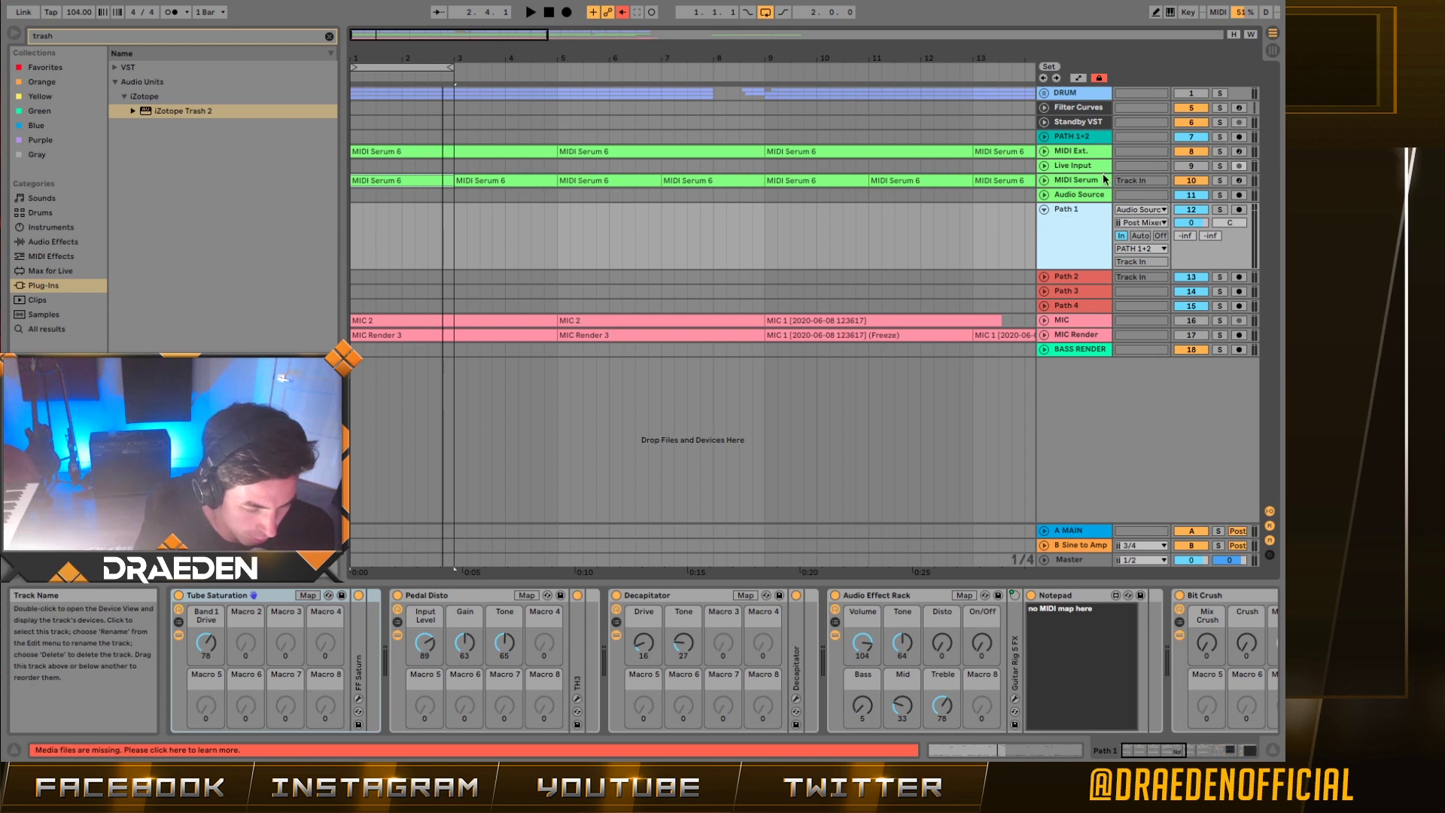
{"action": "left_click", "coordinate": [1044, 195]}
{"action": "left_click", "coordinate": [1098, 200]}
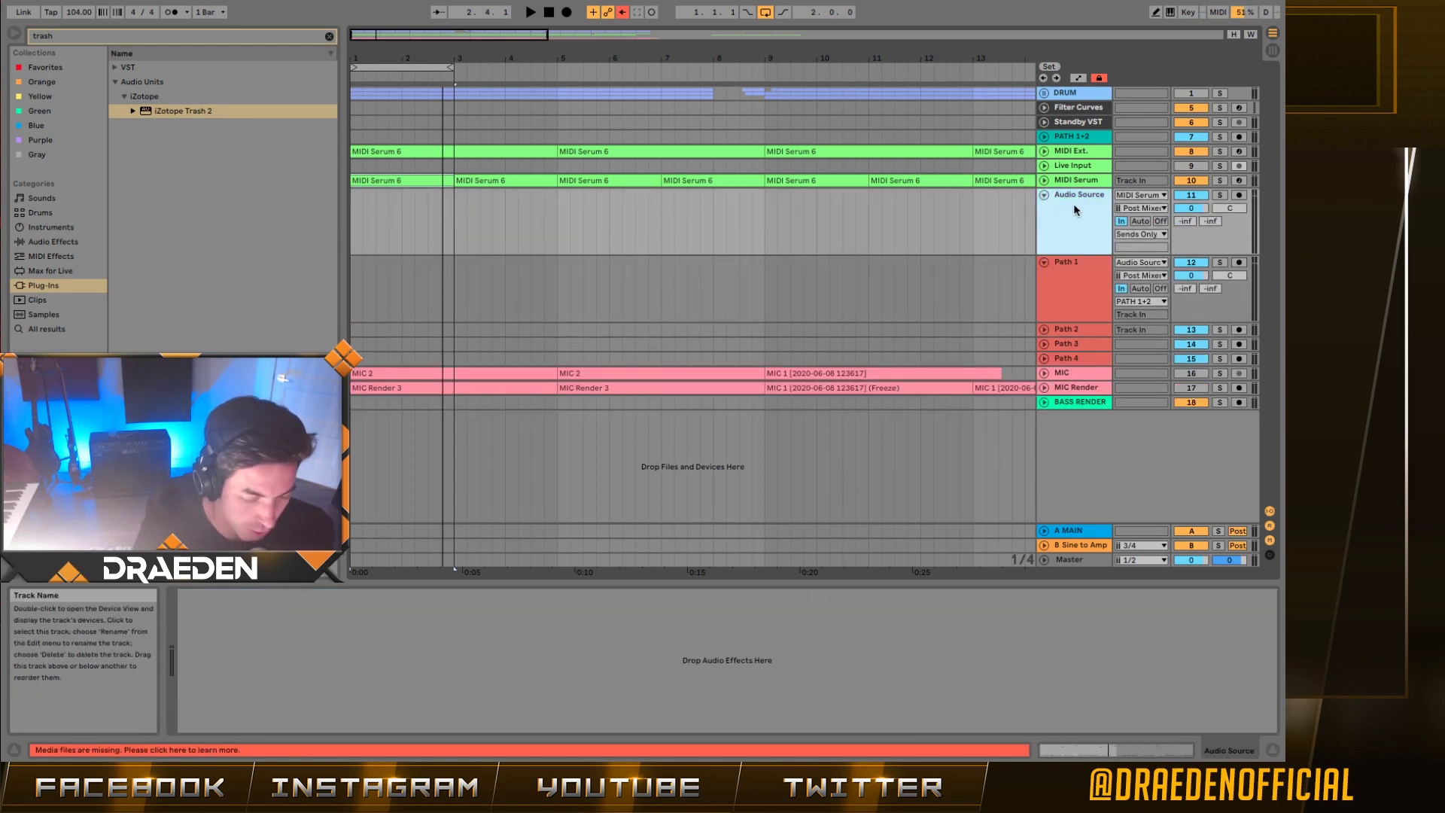
{"action": "left_click", "coordinate": [1083, 286]}
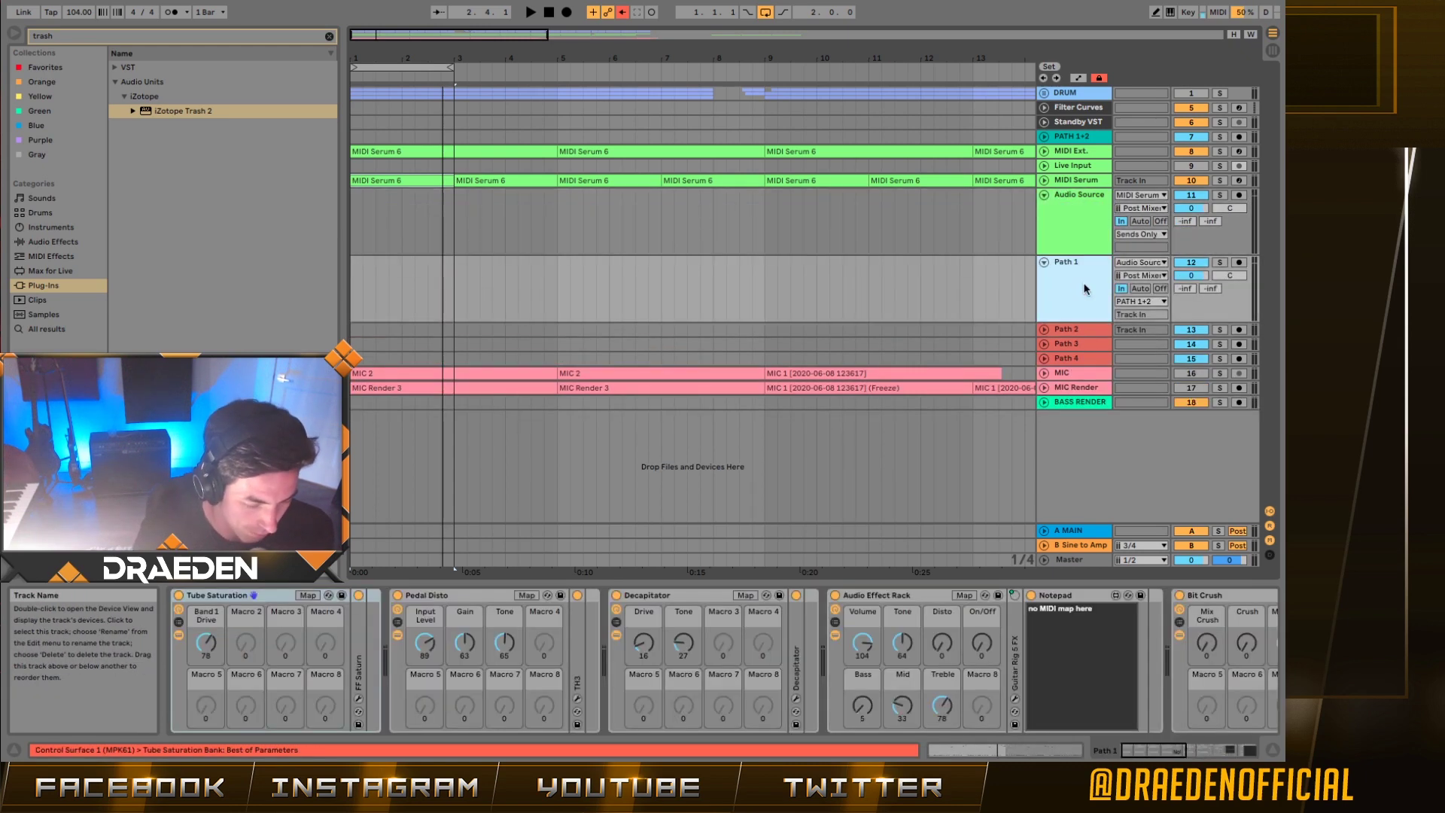
- Deactivate all devices on Path 1 and play it soloed together with MIDI Serum, with Path 1 routed to Master
{"action": "left_click", "coordinate": [251, 594]}
{"action": "key", "text": "super+a"}
{"action": "key", "text": "0"}
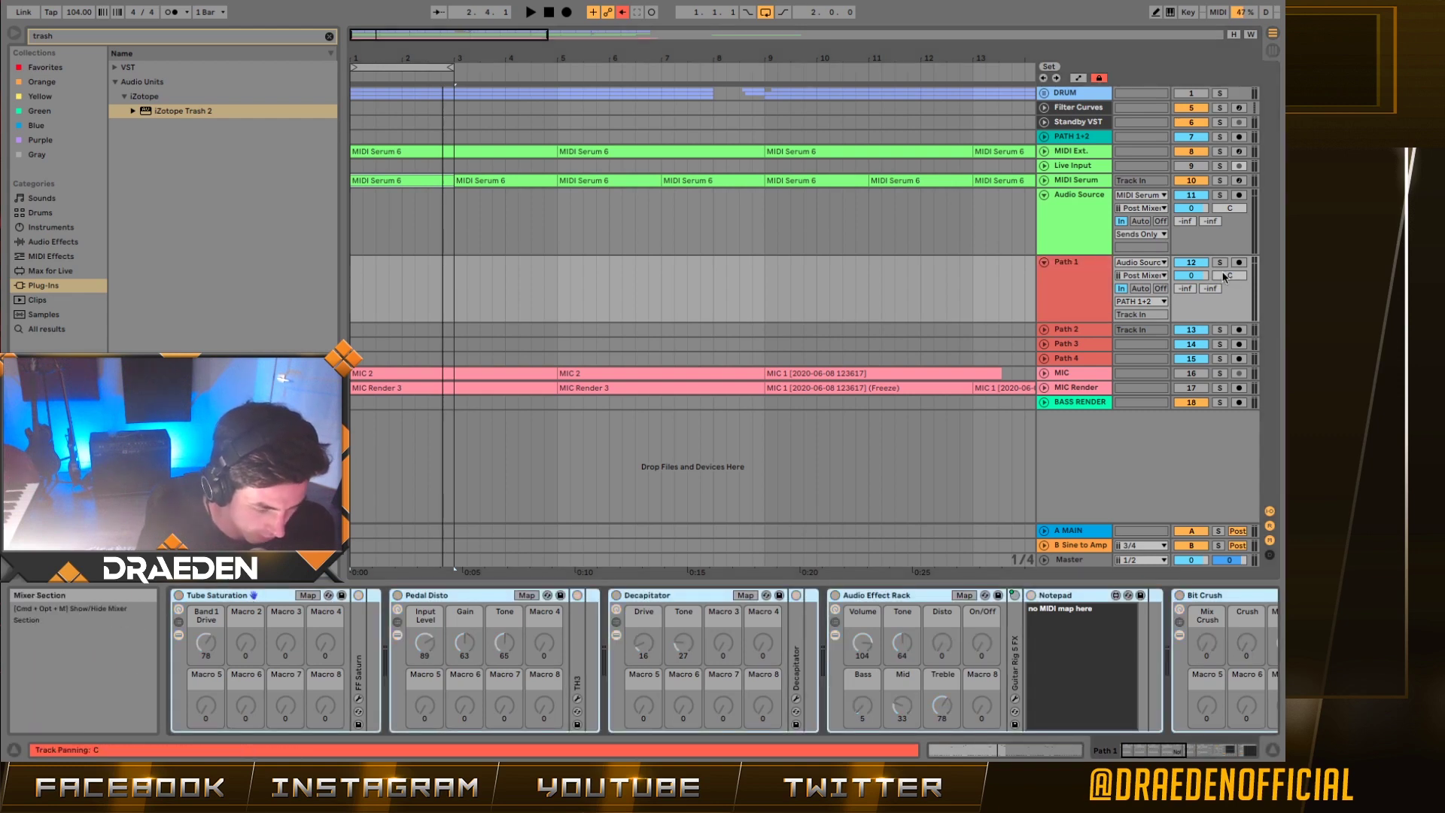
{"action": "key", "text": "space"}
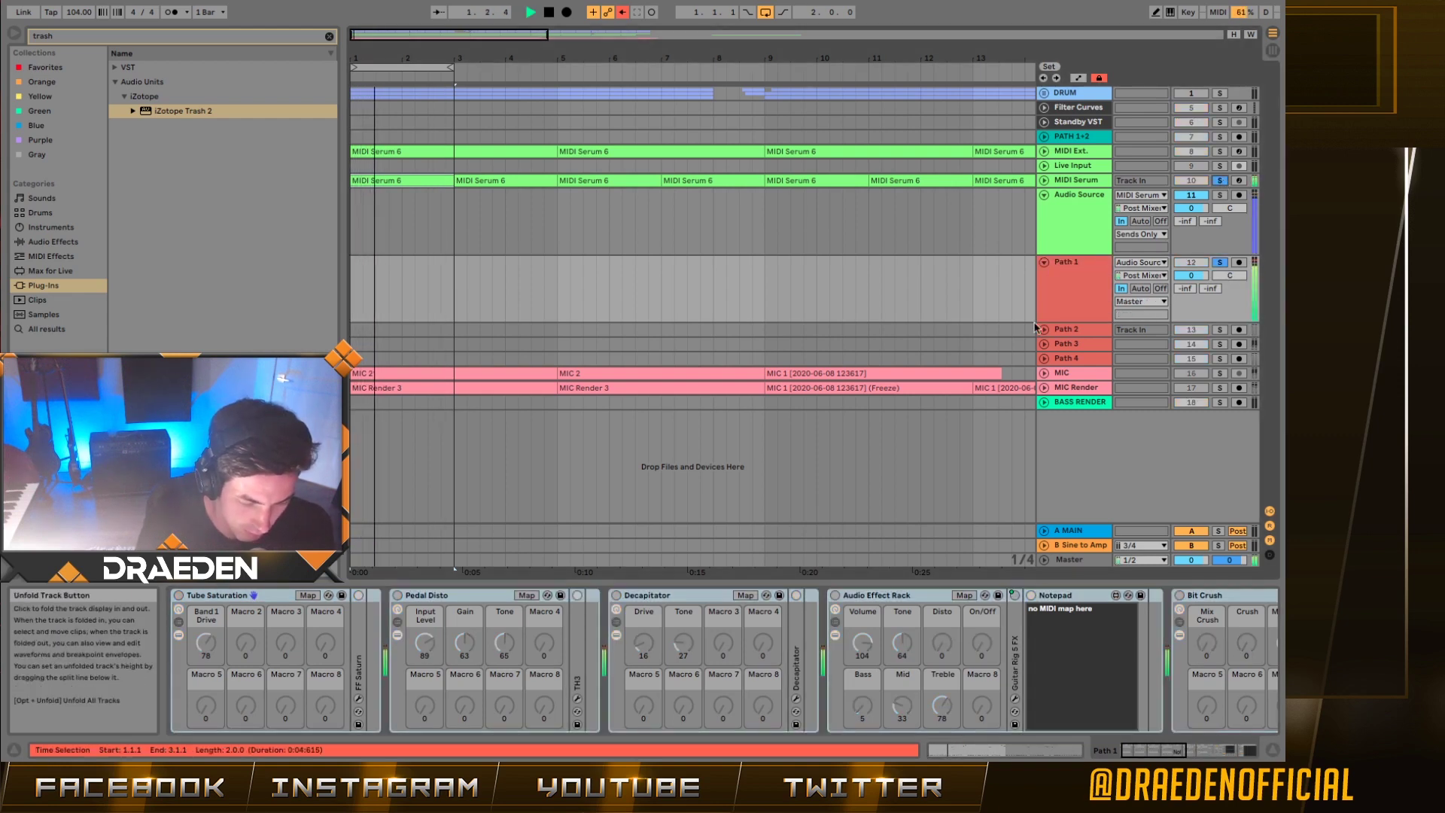
- Unfold Path 2 and review the device chains of the four Path tracks during playback
{"action": "left_click", "coordinate": [1098, 301]}
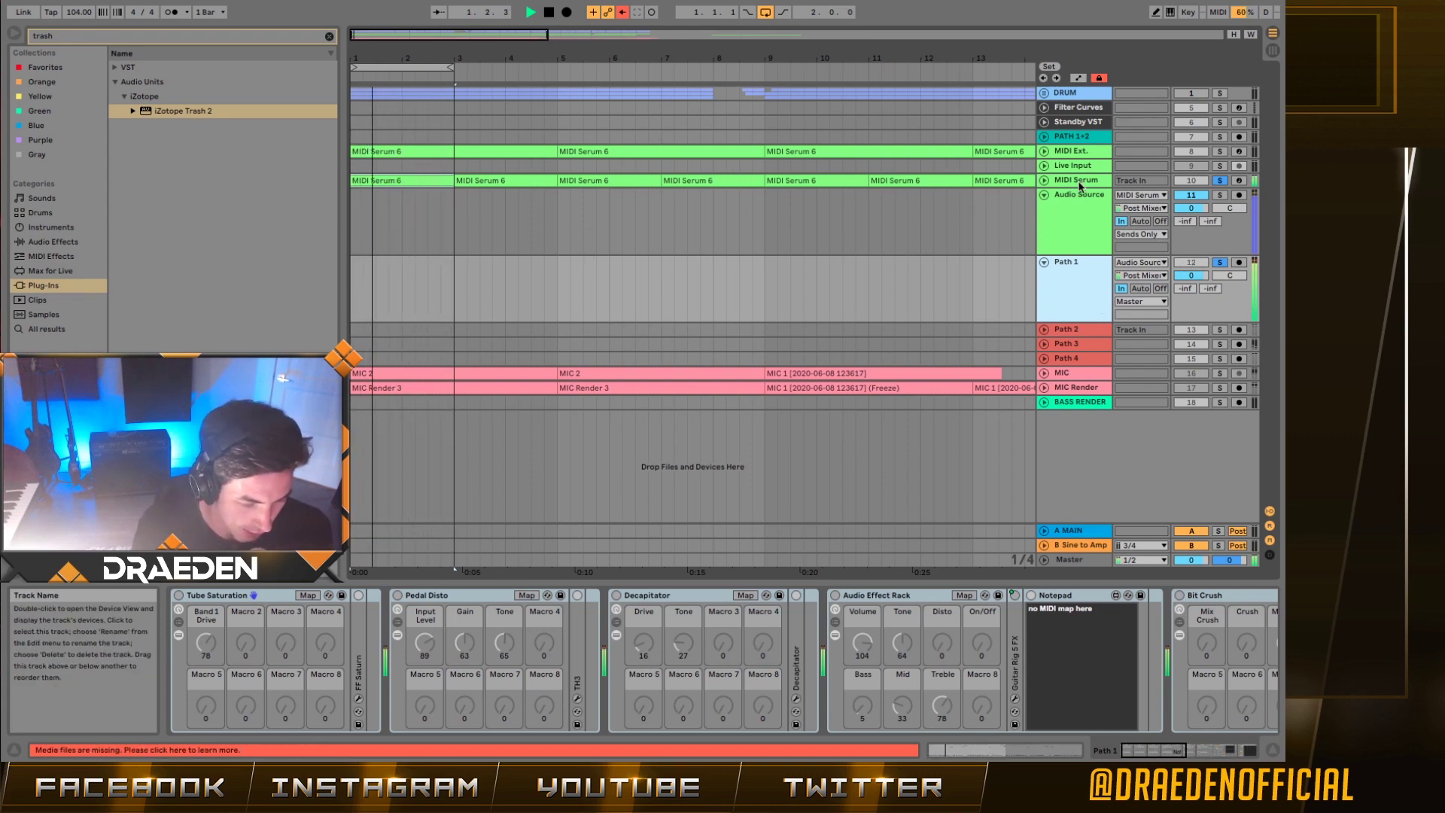
{"action": "left_click", "coordinate": [1044, 331]}
{"action": "left_click", "coordinate": [1076, 397]}
{"action": "left_click", "coordinate": [1084, 412]}
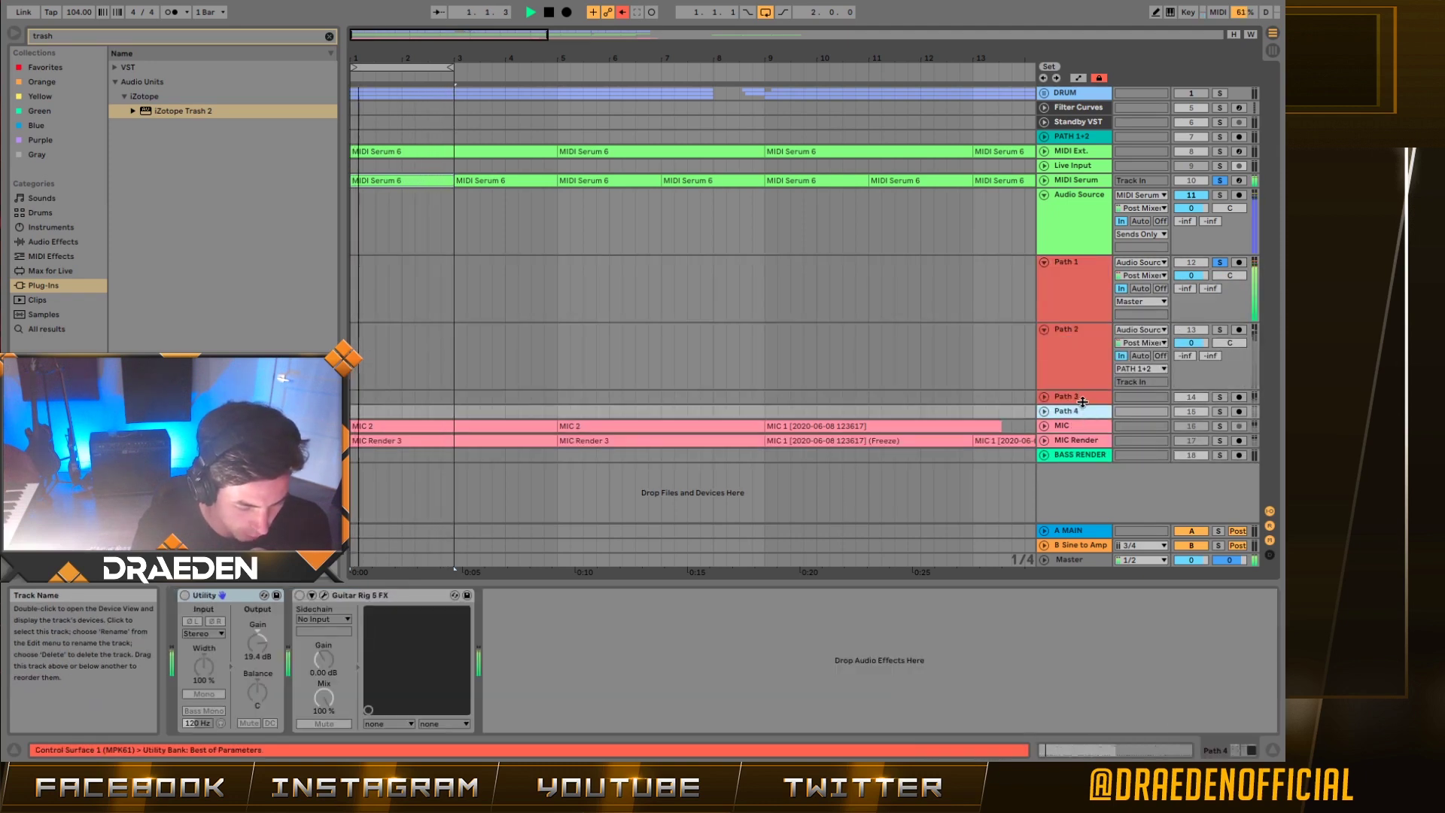
{"action": "left_click", "coordinate": [1080, 398]}
{"action": "left_click", "coordinate": [1077, 349]}
{"action": "left_click", "coordinate": [1077, 286]}
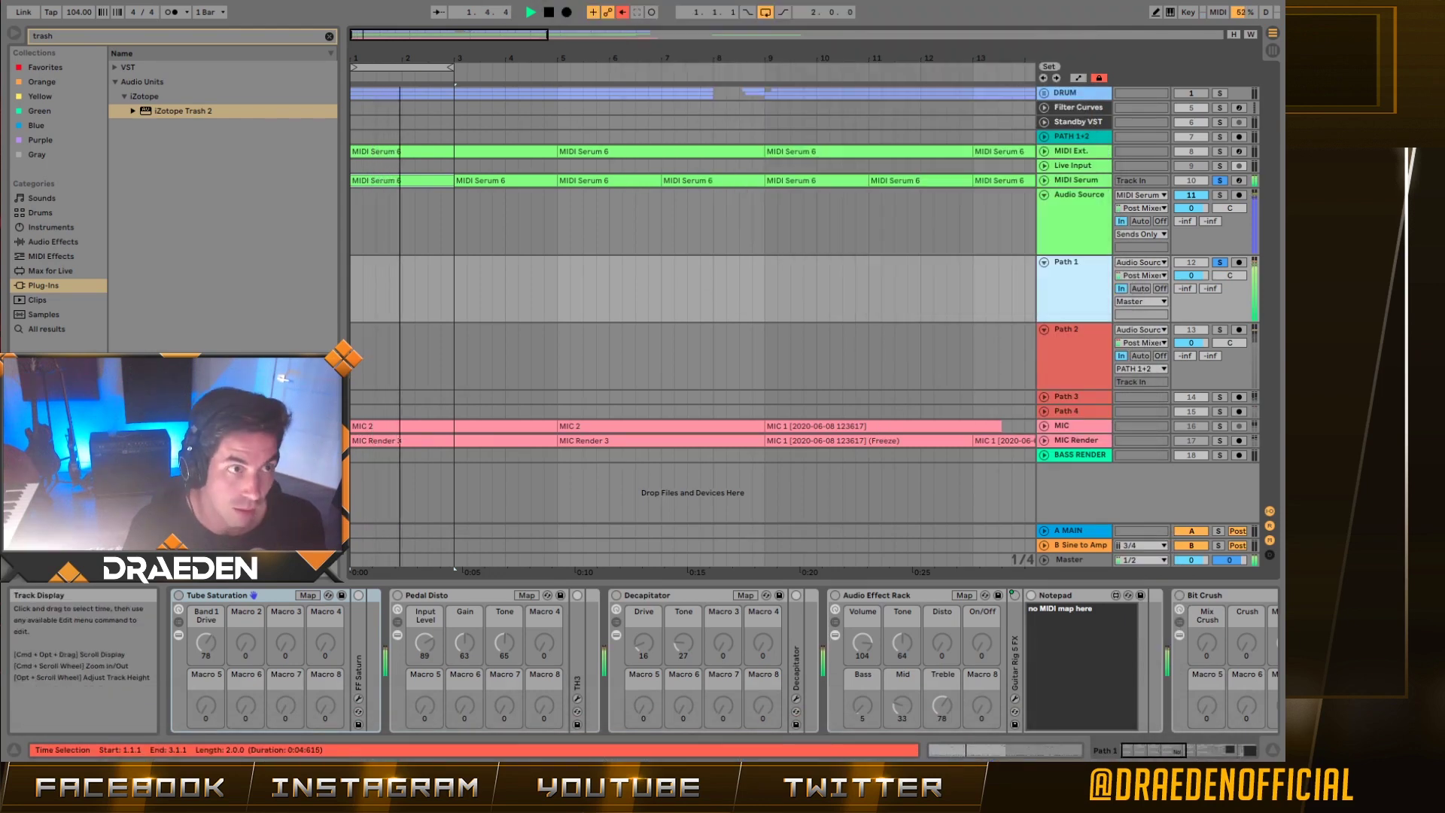
- Bring the CPU signal-path diagram back up to review the routing, and minimize it again
{"action": "left_click_drag", "start_coordinate": [1000, 758], "coordinate": [747, 128]}
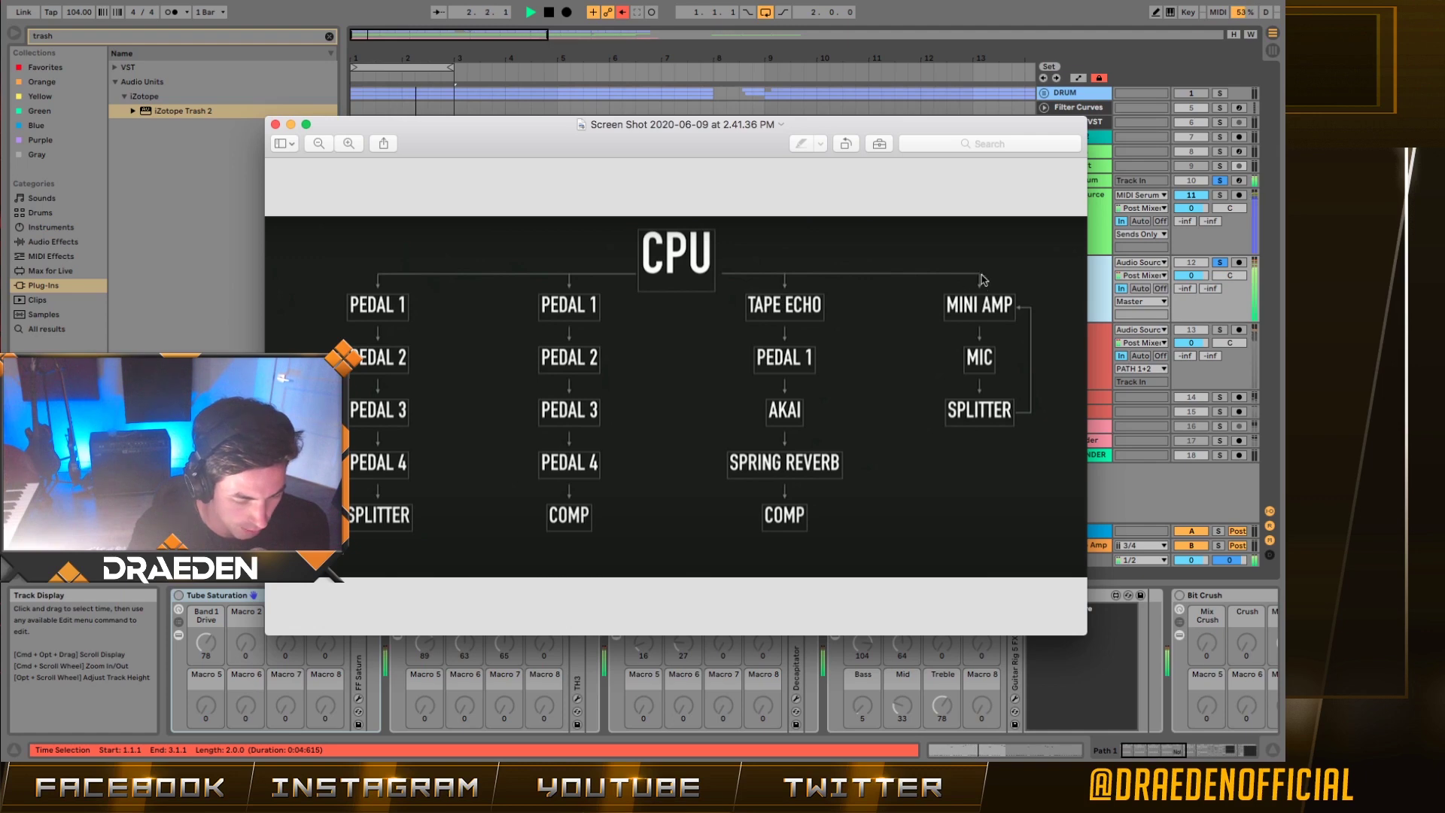
{"action": "left_click", "coordinate": [291, 125]}
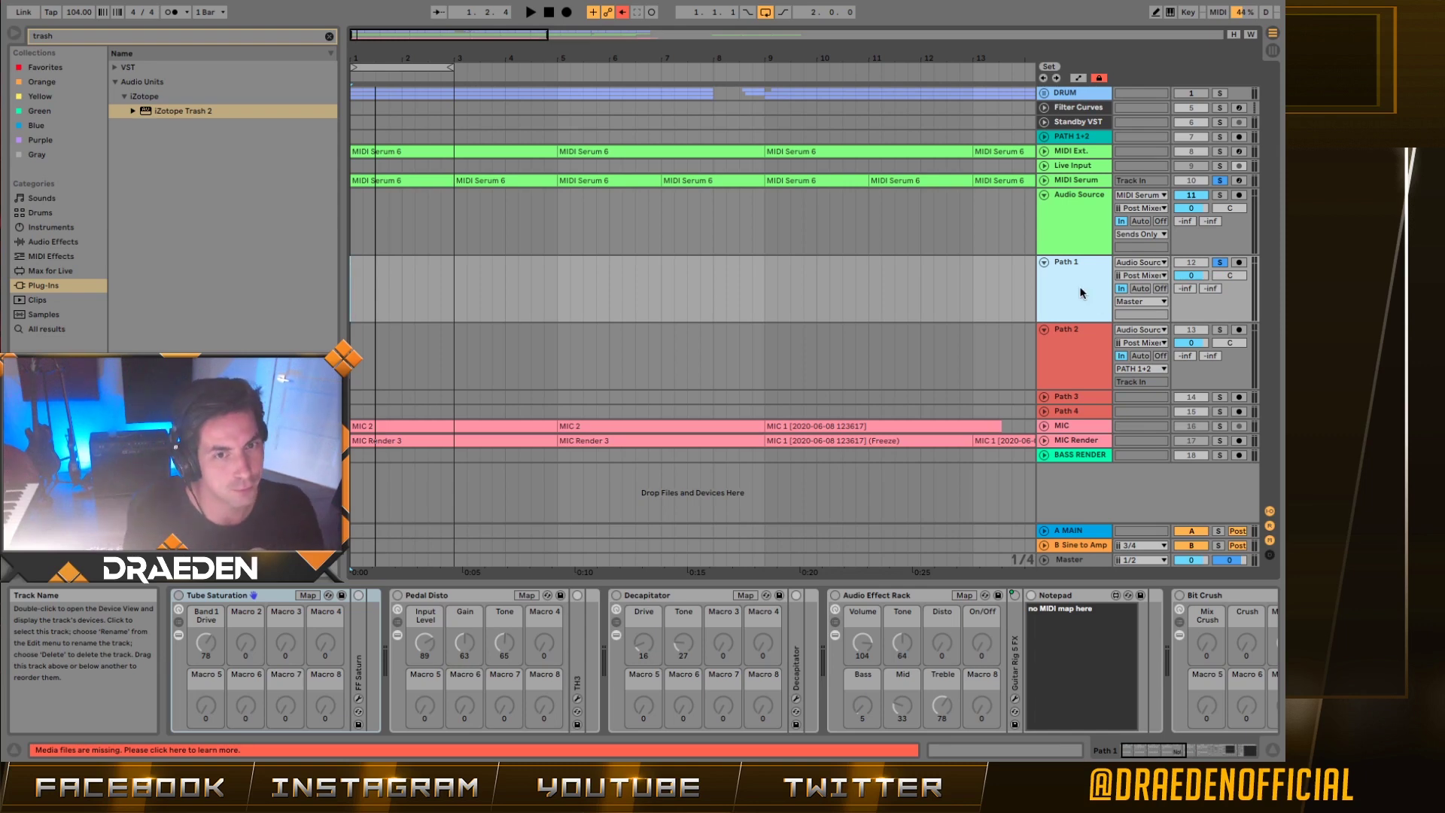
- Unsolo Path 1, activate its Tube Saturation rack and play the looped clip
{"action": "left_click", "coordinate": [1219, 262]}
{"action": "left_click", "coordinate": [199, 607]}
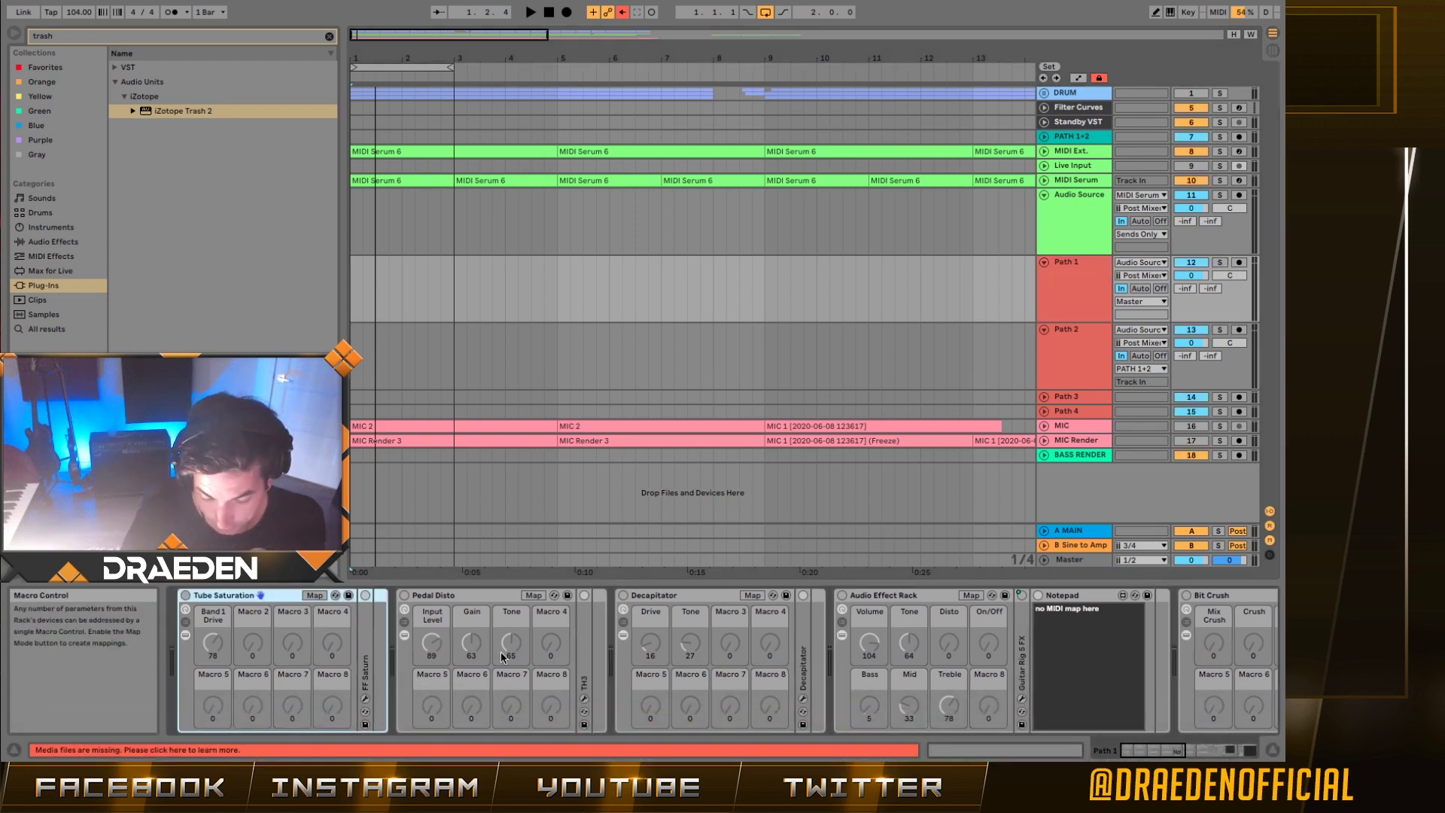
{"action": "left_click", "coordinate": [244, 598]}
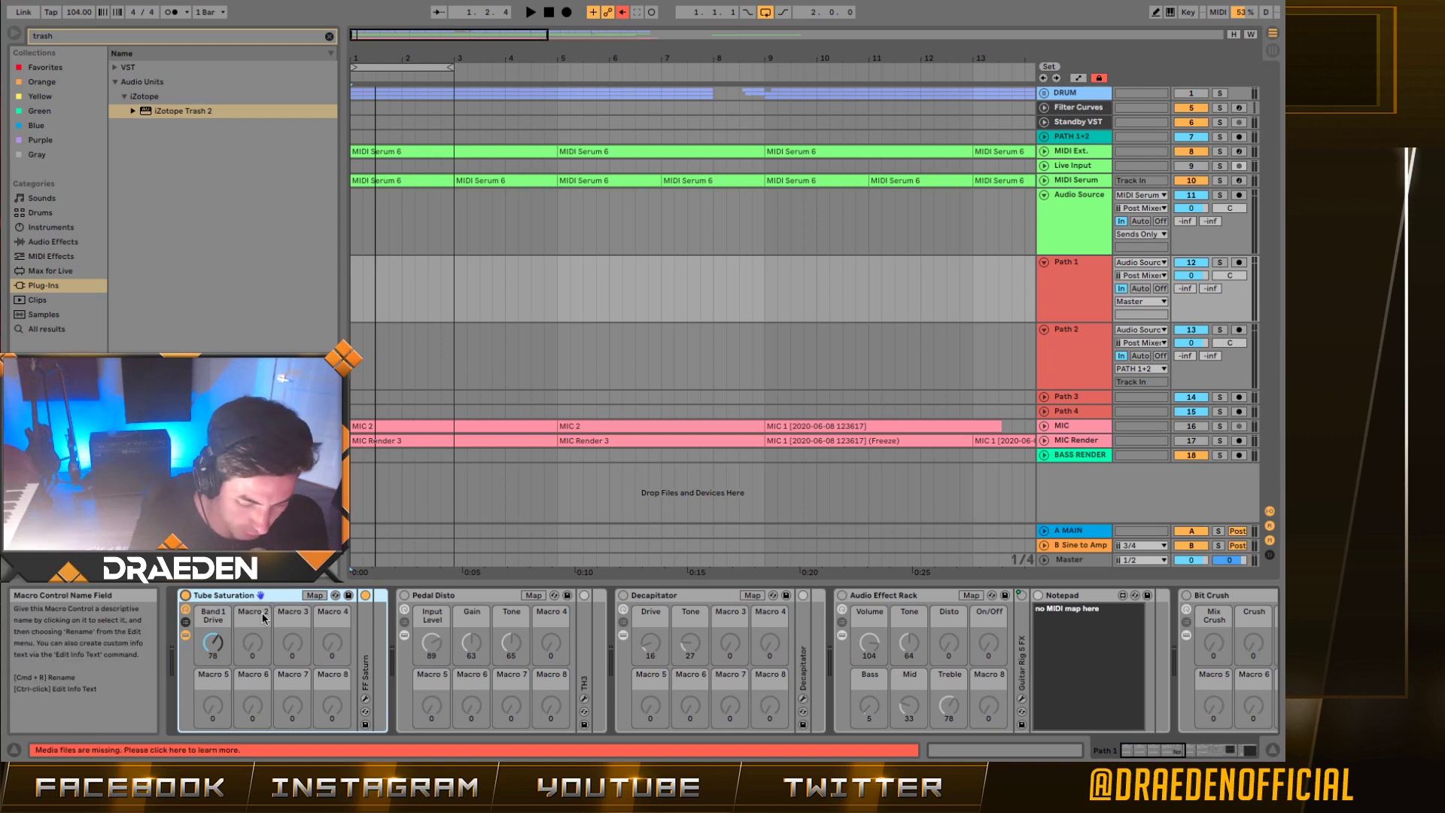
{"action": "key", "text": "space"}
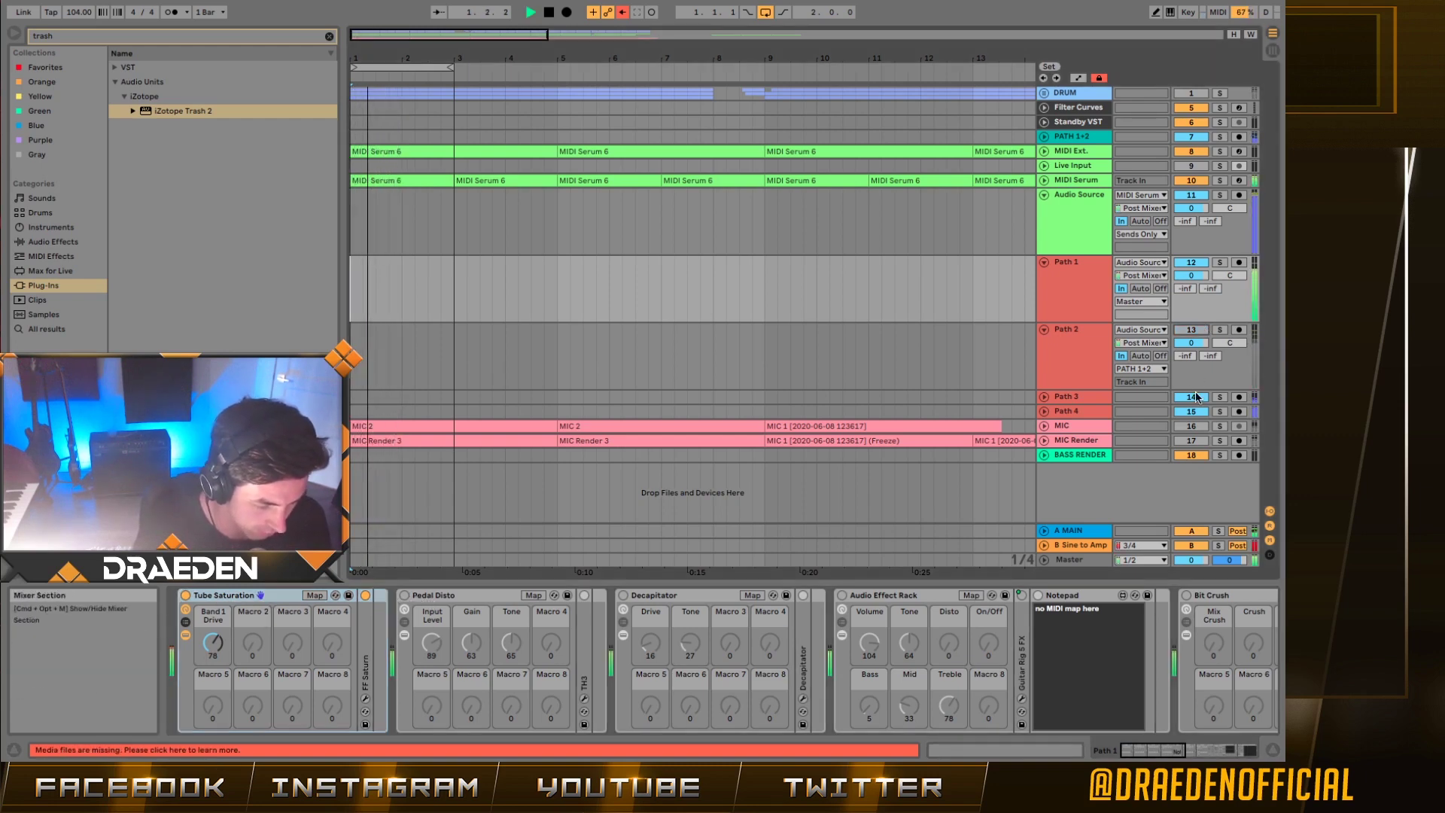
- Activate the Pedal Disto, Decapitator and Audio Effect Rack devices one after another on Path 1 during playback
{"action": "left_click", "coordinate": [1068, 286]}
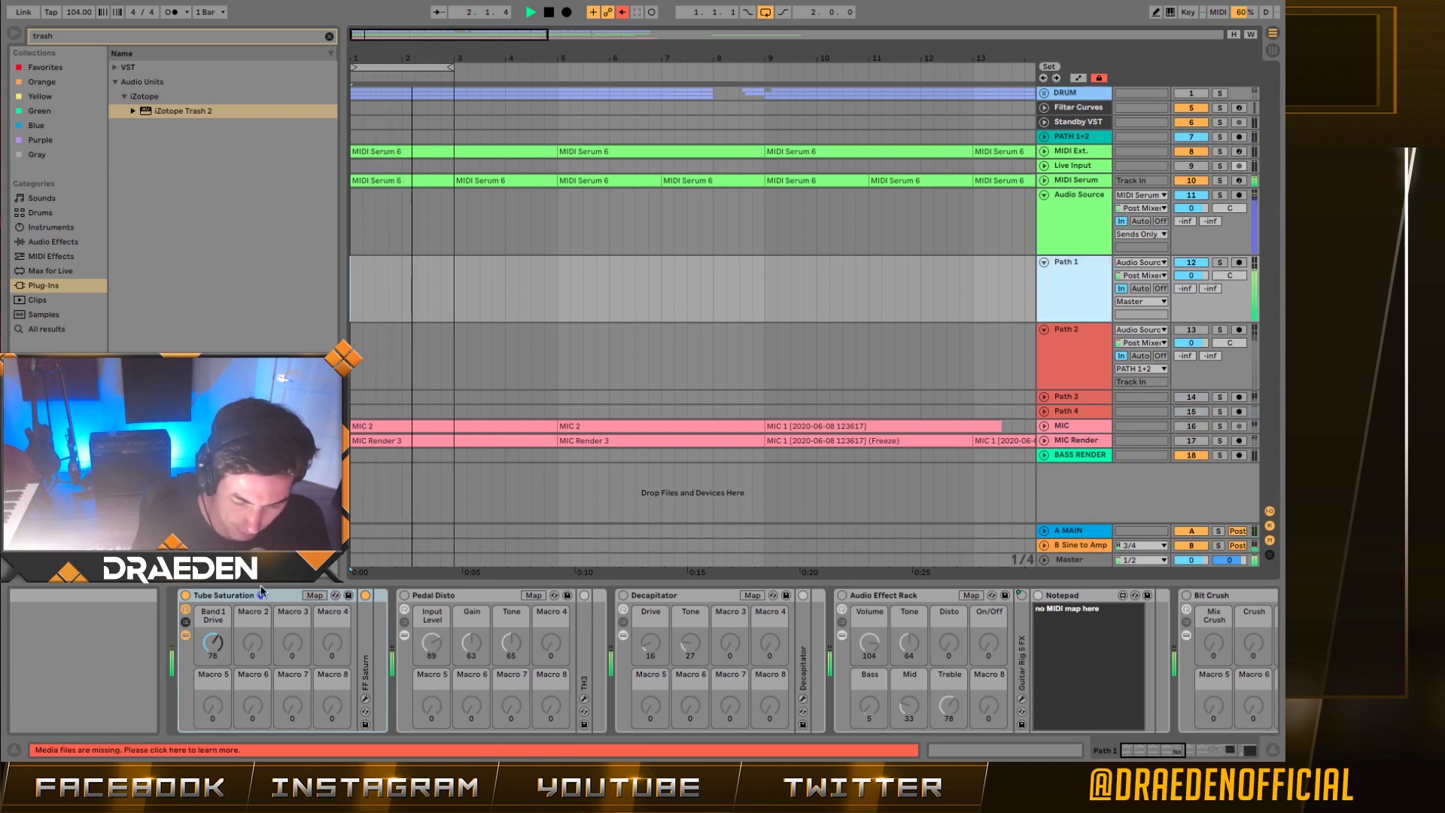
{"action": "left_click", "coordinate": [404, 596]}
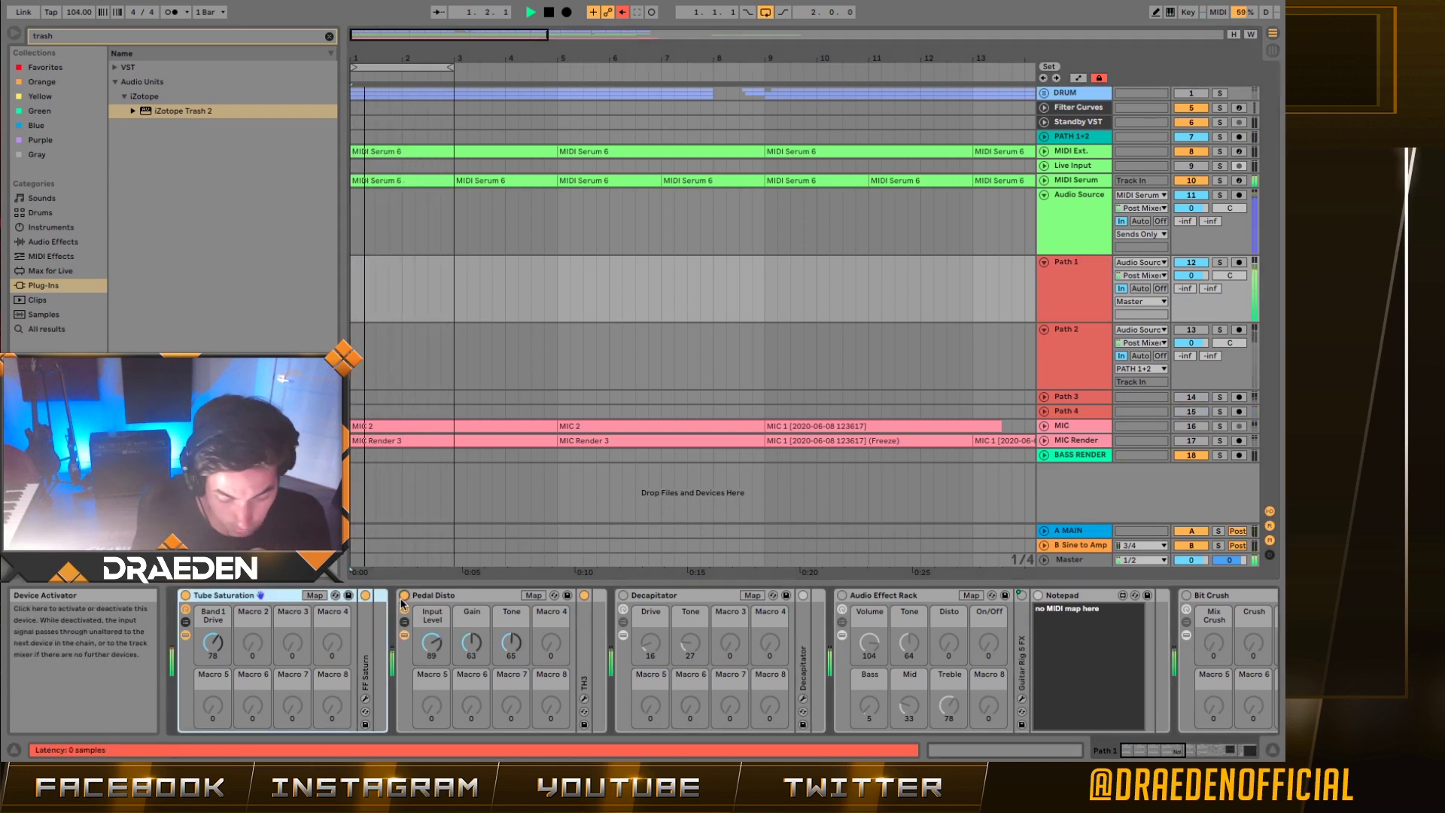
{"action": "left_click", "coordinate": [623, 595]}
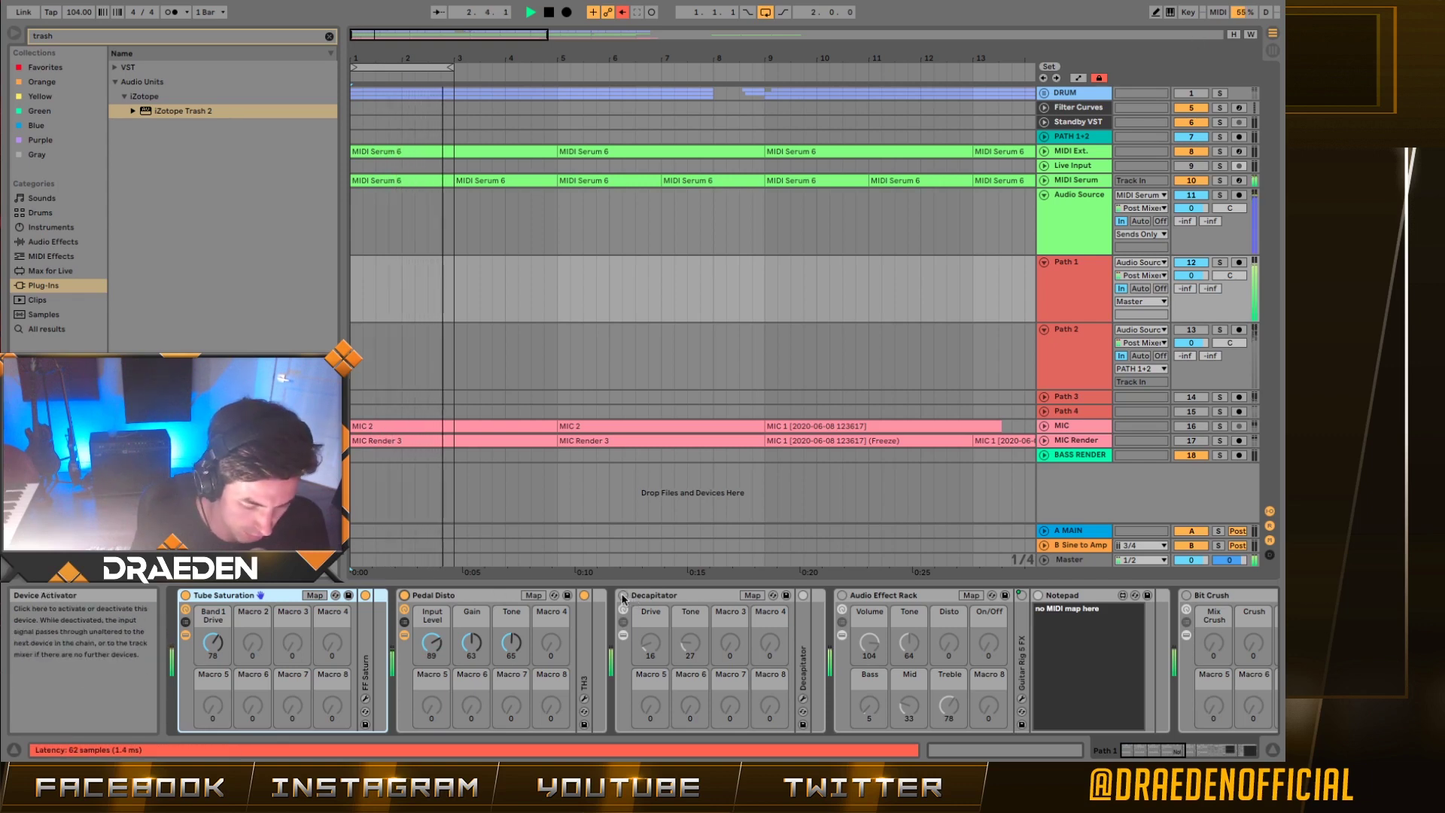
{"action": "left_click", "coordinate": [842, 595]}
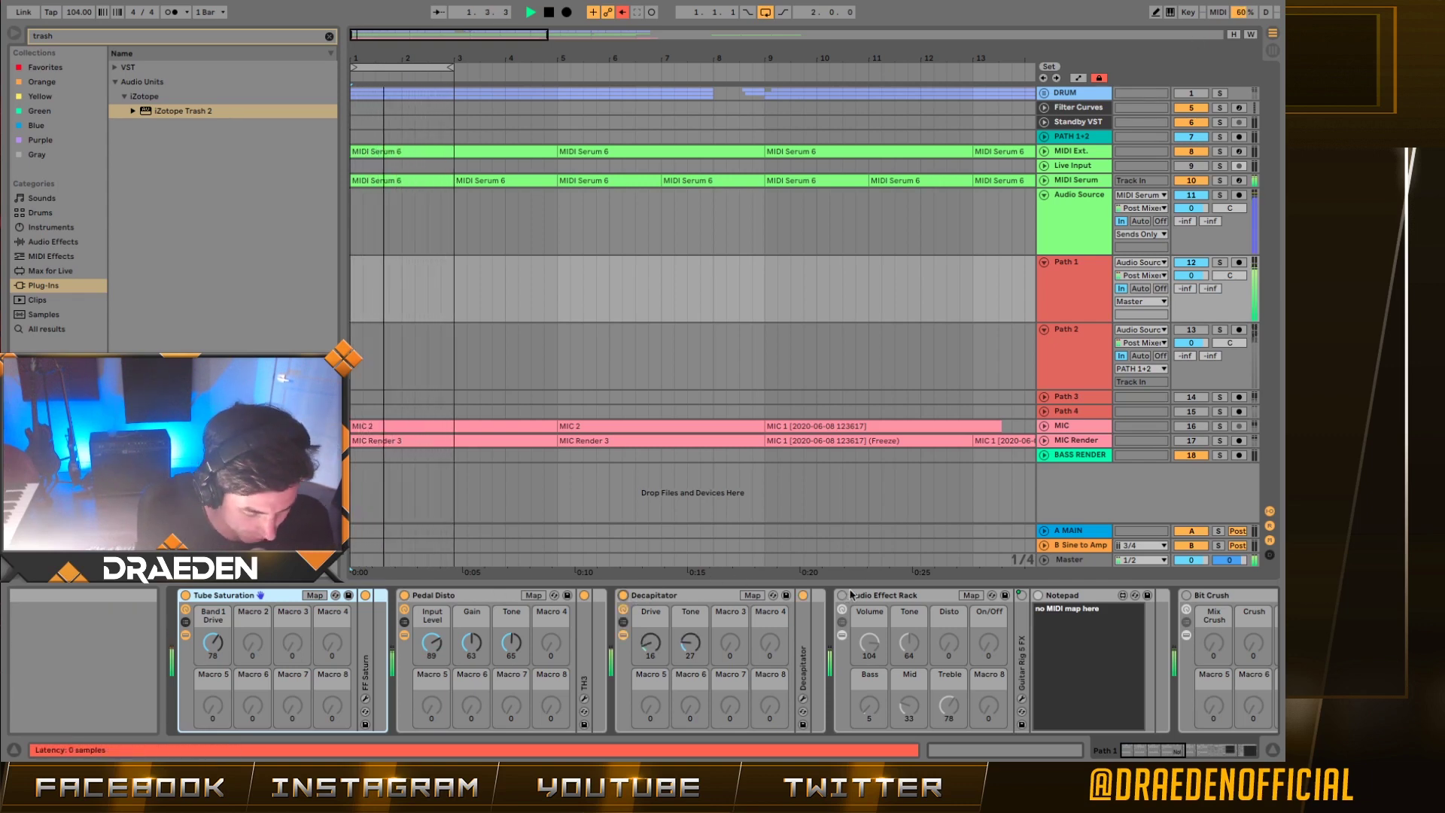
{"action": "scroll", "coordinate": [937, 656], "scroll_direction": "down", "scroll_amount": 10}
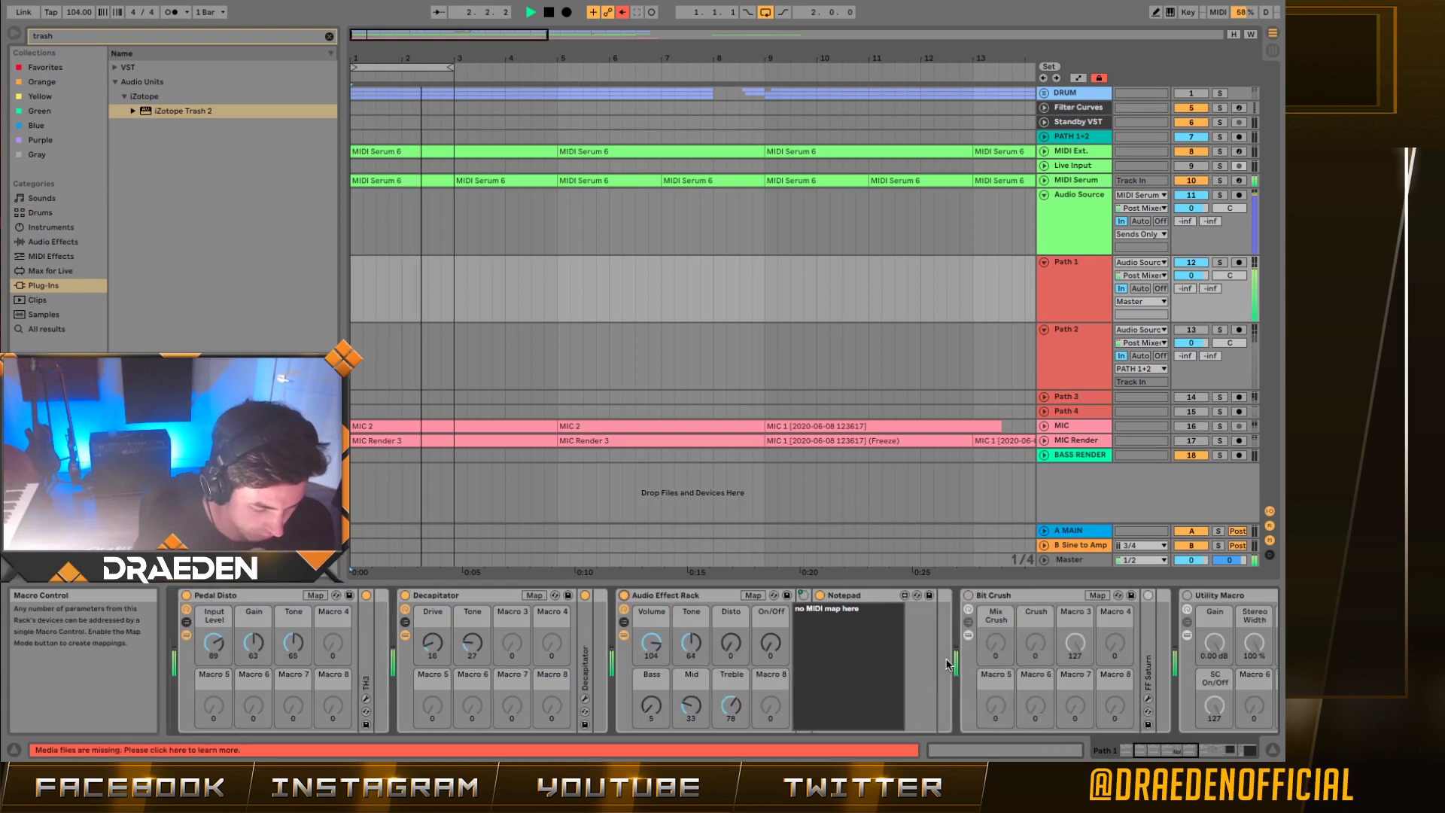
{"action": "scroll", "coordinate": [979, 617], "scroll_direction": "up", "scroll_amount": 10}
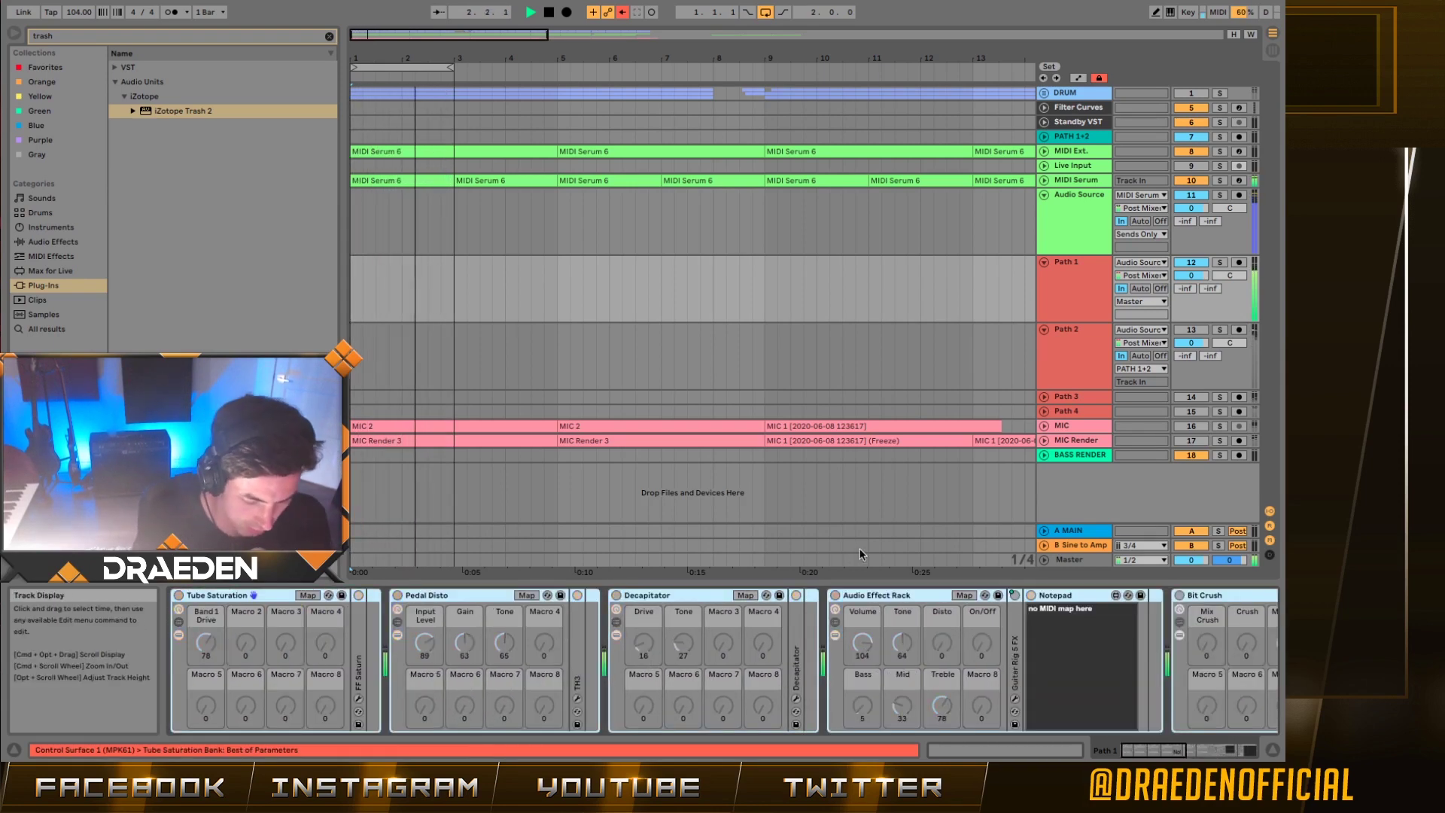
- Select the Pedal Disto rack and open the FF Saturn plug-in inside Path 1's Tube Saturation rack
{"action": "left_click", "coordinate": [479, 597]}
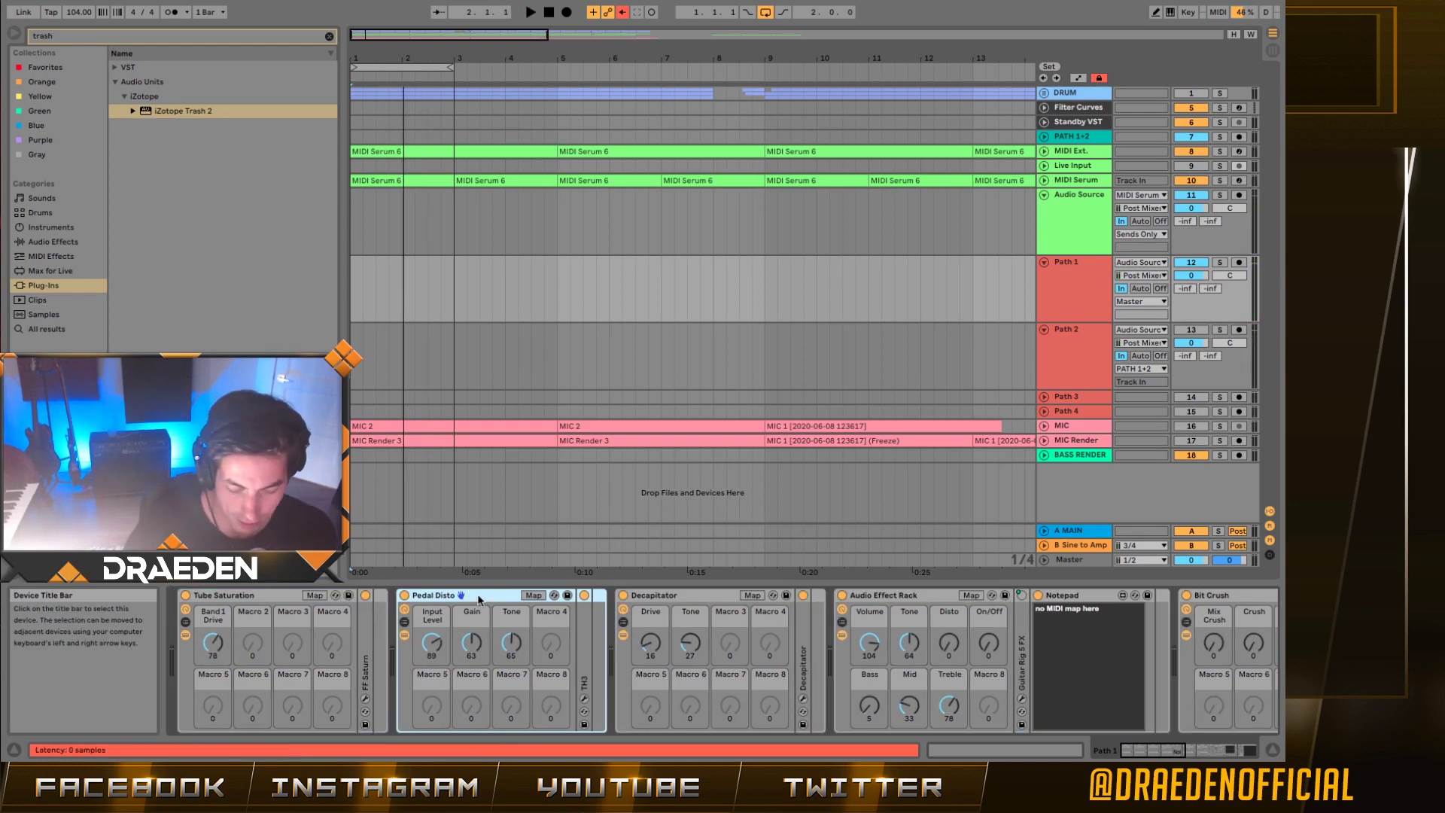
{"action": "left_click", "coordinate": [364, 702]}
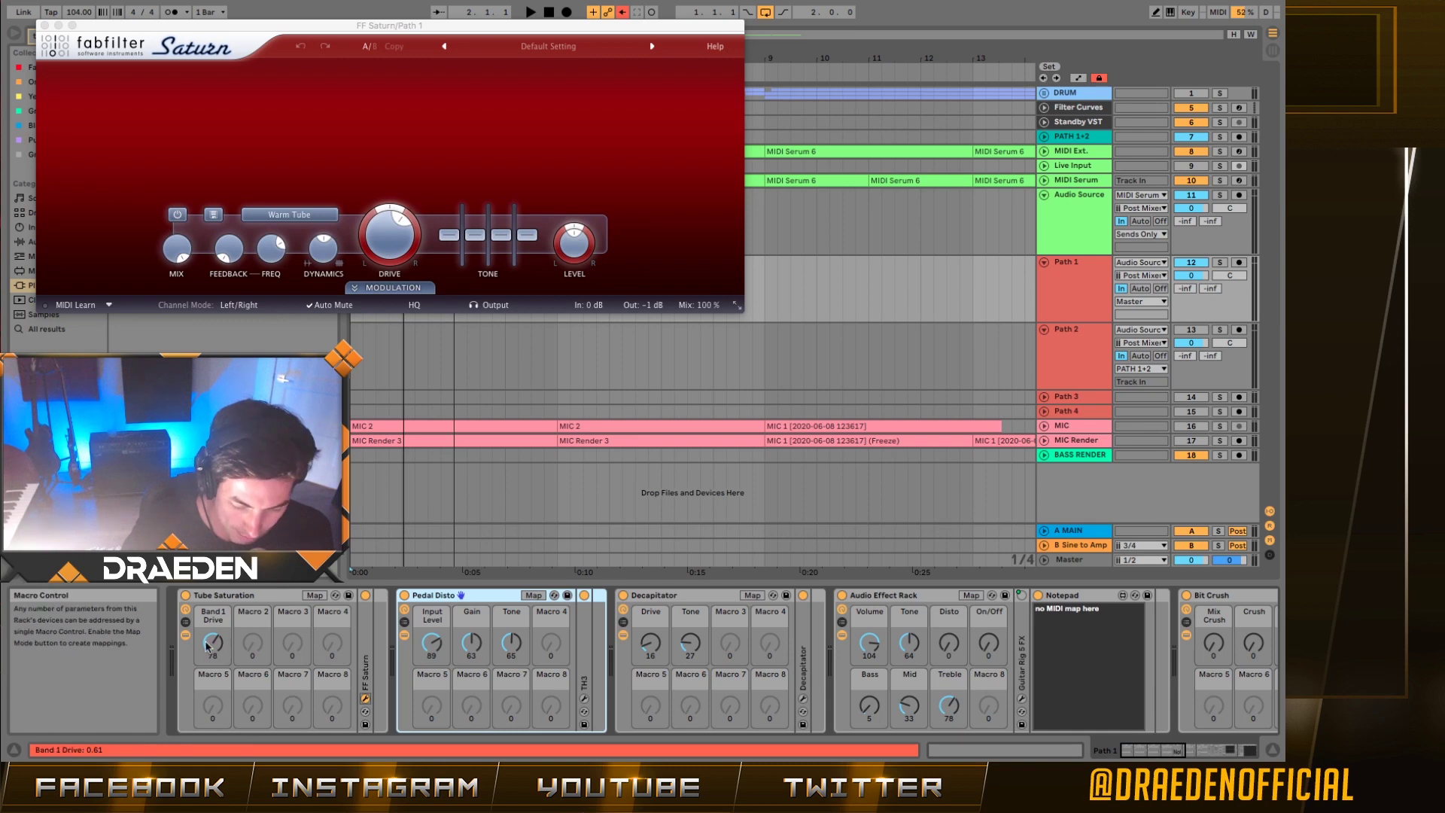
- Set the Tube Saturation rack's Band 1 Drive macro to 83 and briefly open Pedal Disto's TH3 plug-in window
{"action": "left_click_drag", "start_coordinate": [212, 643], "coordinate": [213, 609]}
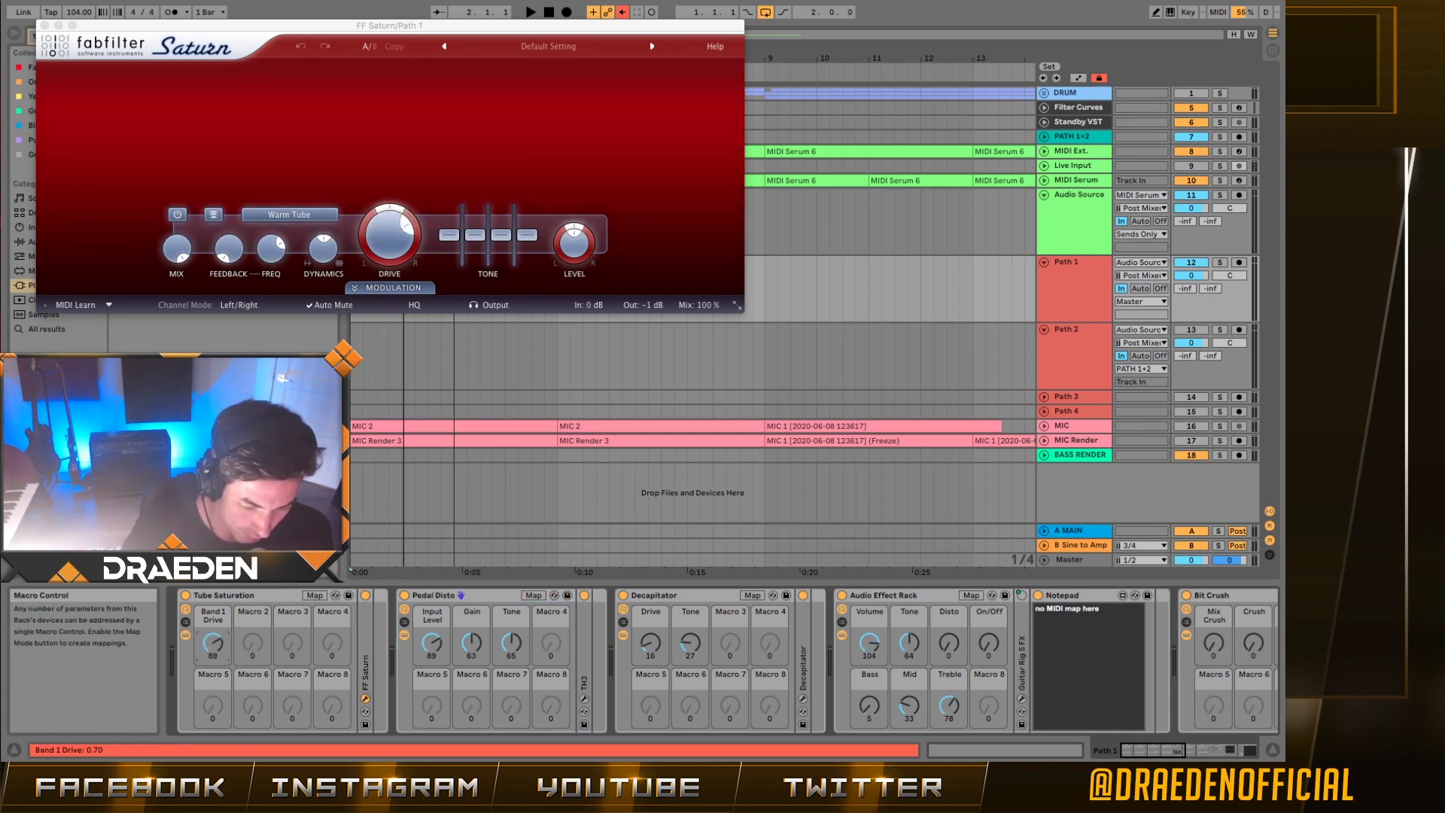
{"action": "left_click", "coordinate": [584, 699]}
{"action": "left_click", "coordinate": [584, 698]}
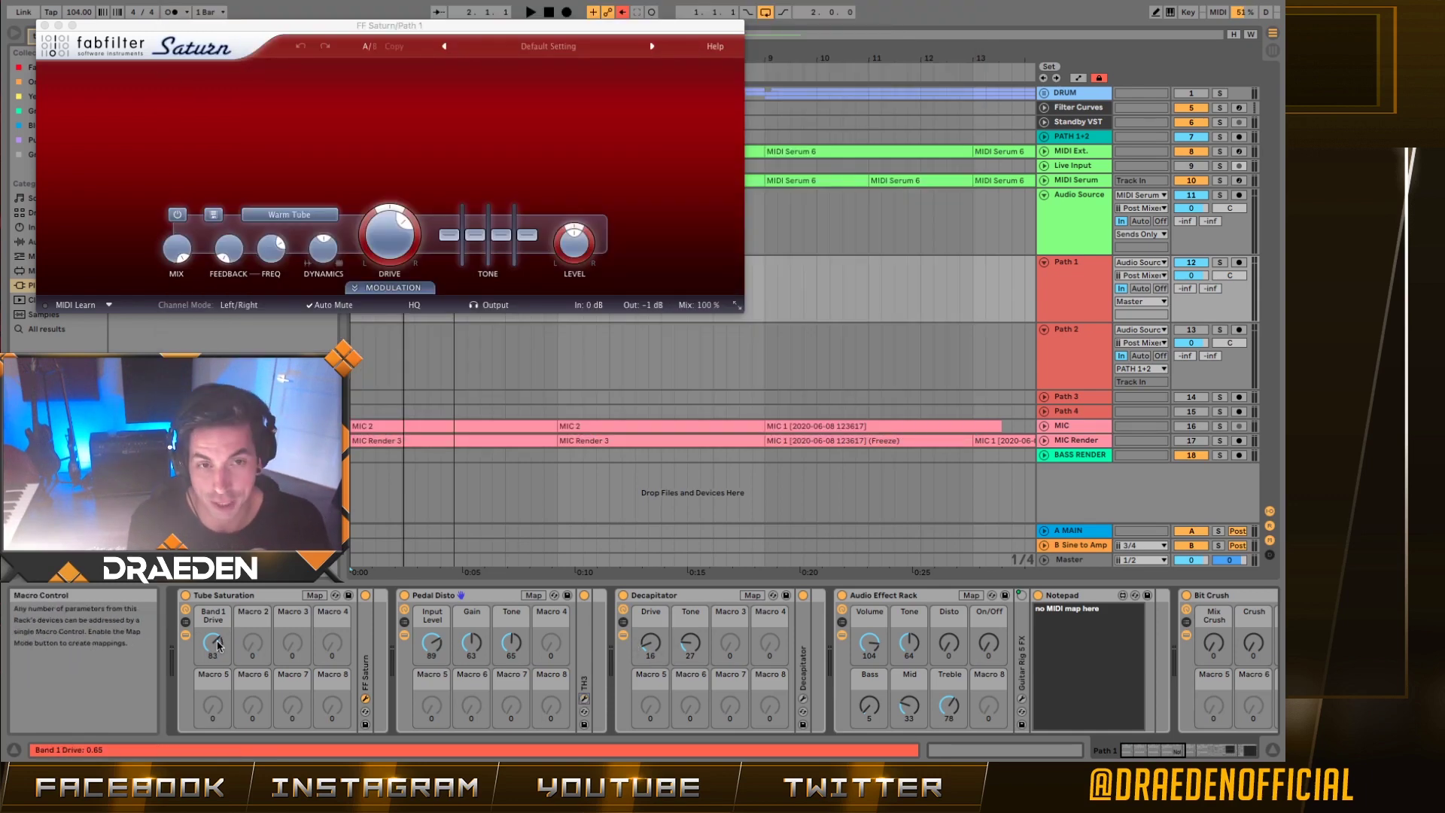
- Play the loop and inspect Path 1's device chain through to the Spectrum analyzer at its end
{"action": "key", "text": "space"}
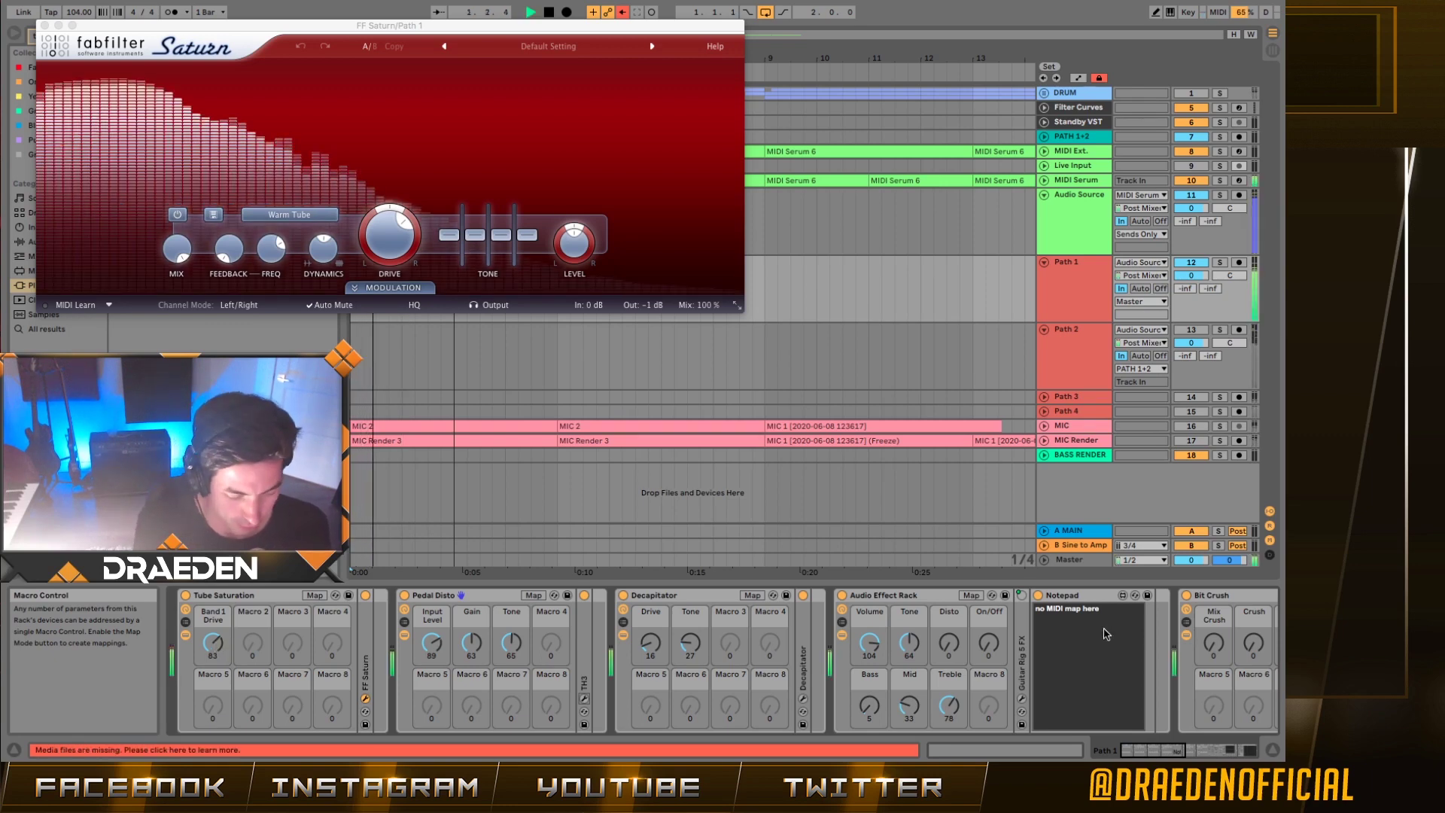
{"action": "scroll", "coordinate": [1080, 635], "scroll_direction": "right", "scroll_amount": 10}
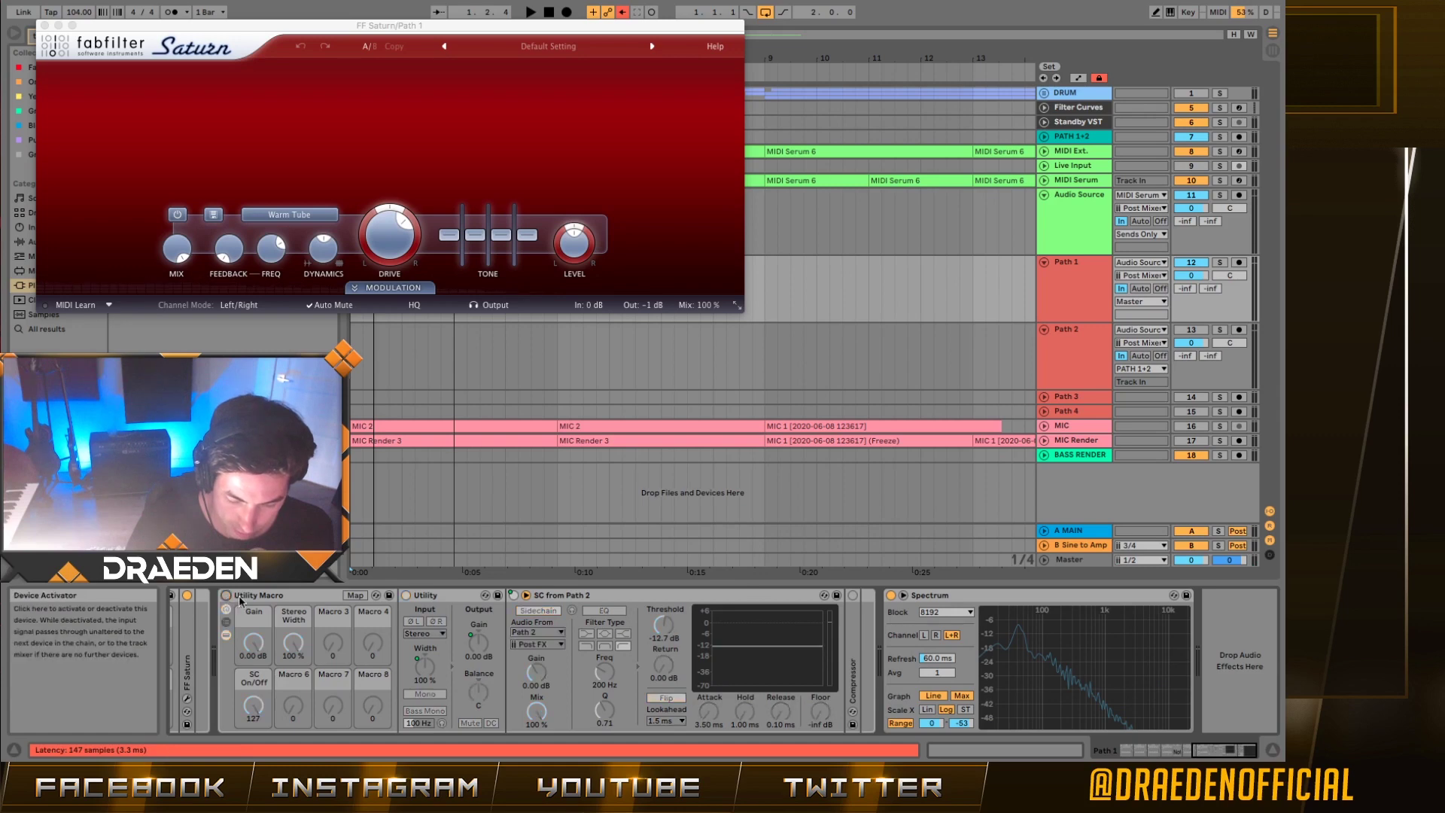
{"action": "scroll", "coordinate": [331, 649], "scroll_direction": "left", "scroll_amount": 10}
{"action": "key", "text": "space"}
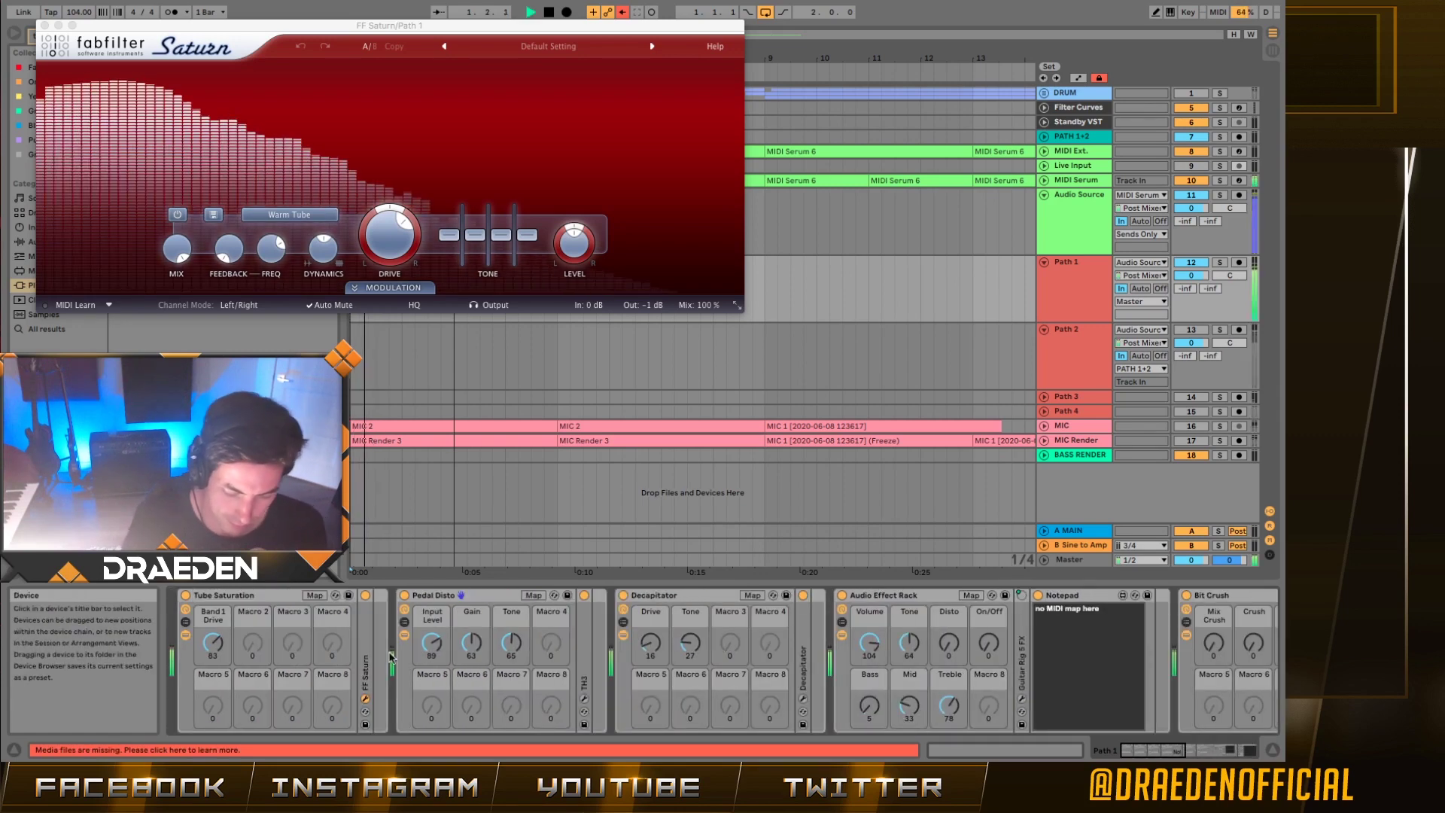
- During playback, set Band 1 Drive to 22, Pedal Disto's Input Level 24, Gain 45 and Tone 81, and Decapitator's Drive 79 and Tone 93
{"action": "left_click_drag", "start_coordinate": [213, 642], "coordinate": [213, 669]}
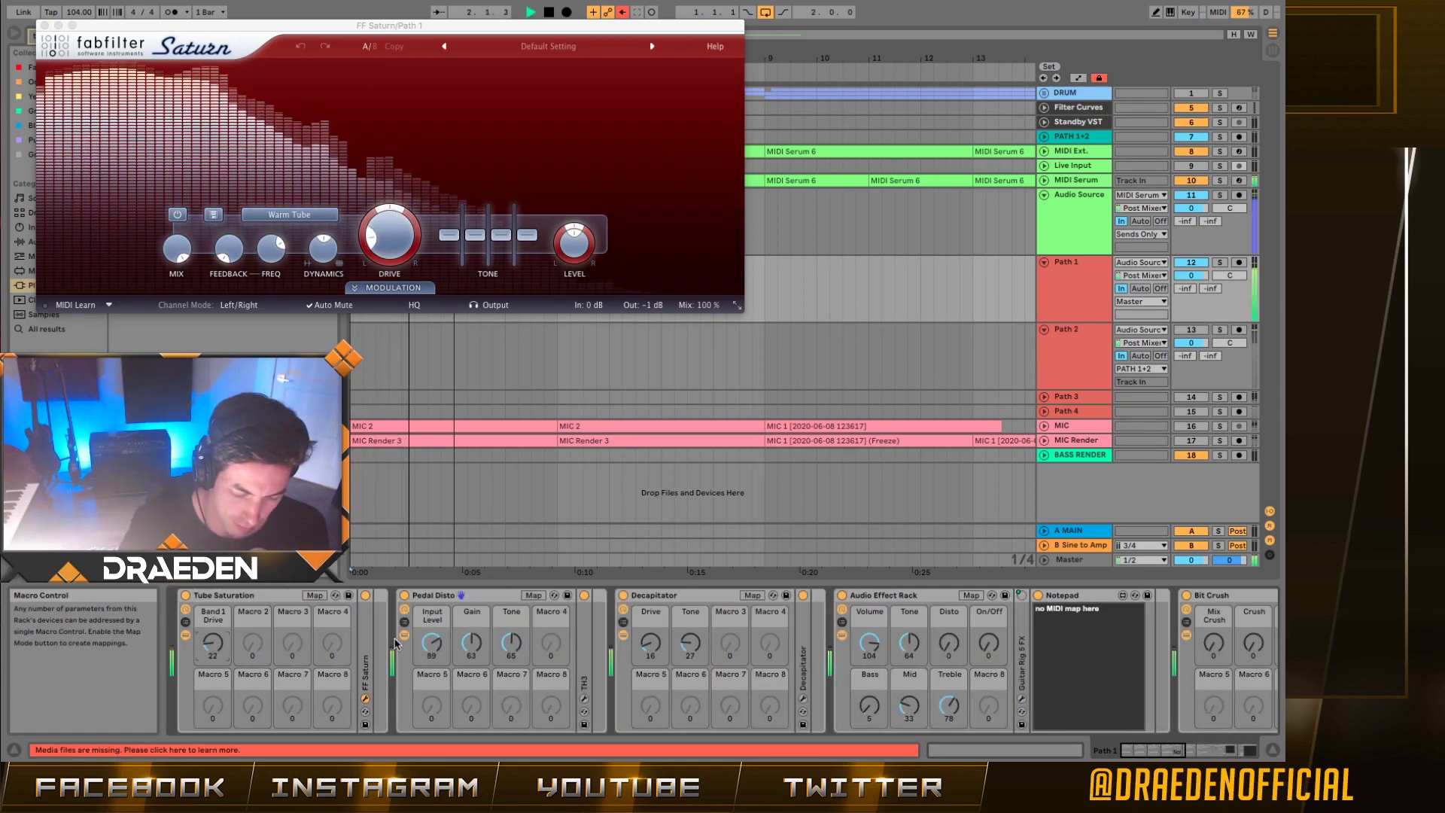
{"action": "mouse_move", "coordinate": [469, 640]}
{"action": "left_mouse_down"}
{"action": "mouse_move", "coordinate": [469, 667]}
{"action": "mouse_move", "coordinate": [471, 636]}
{"action": "left_mouse_up"}
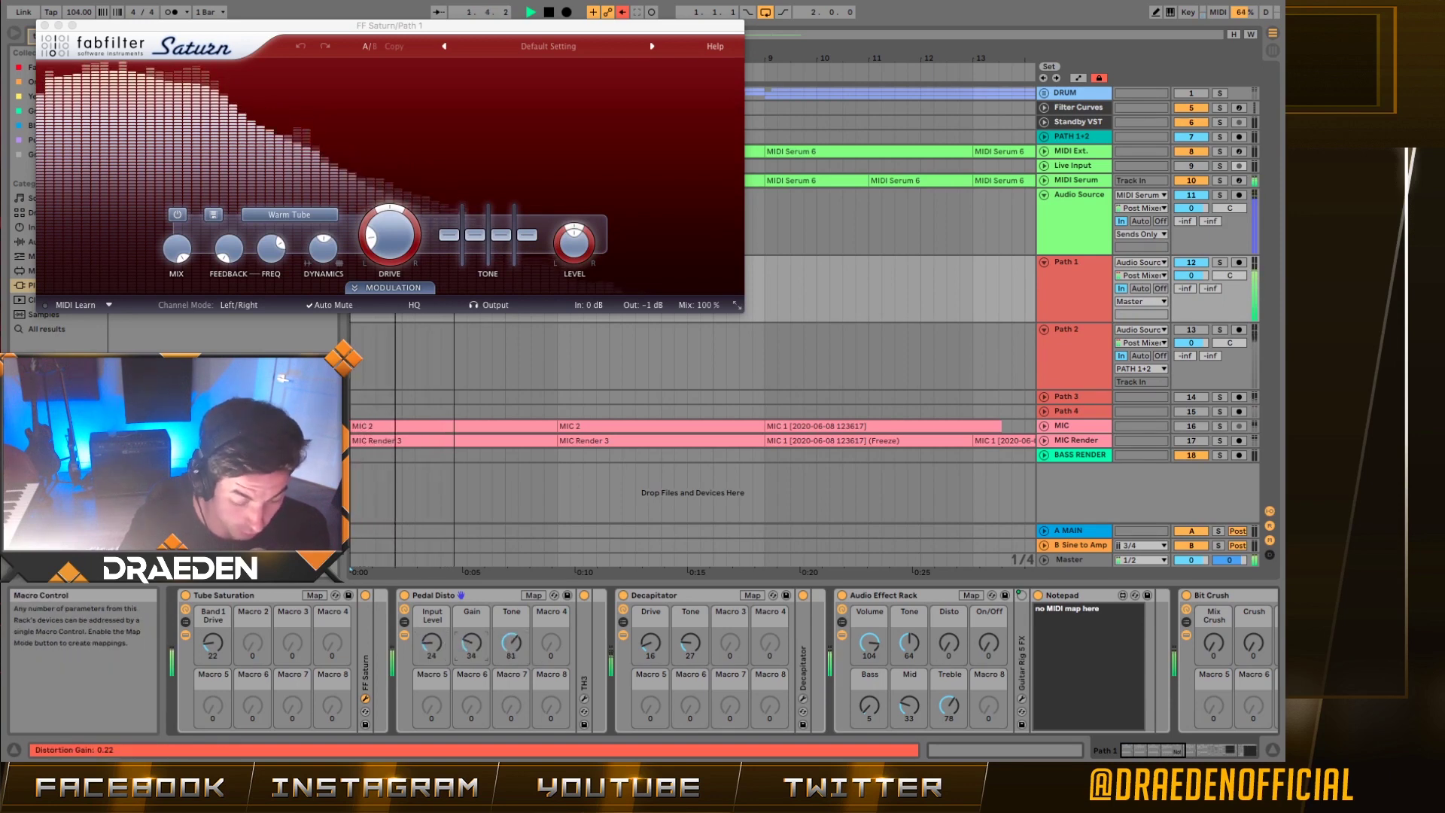
{"action": "left_click_drag", "start_coordinate": [690, 642], "coordinate": [650, 644]}
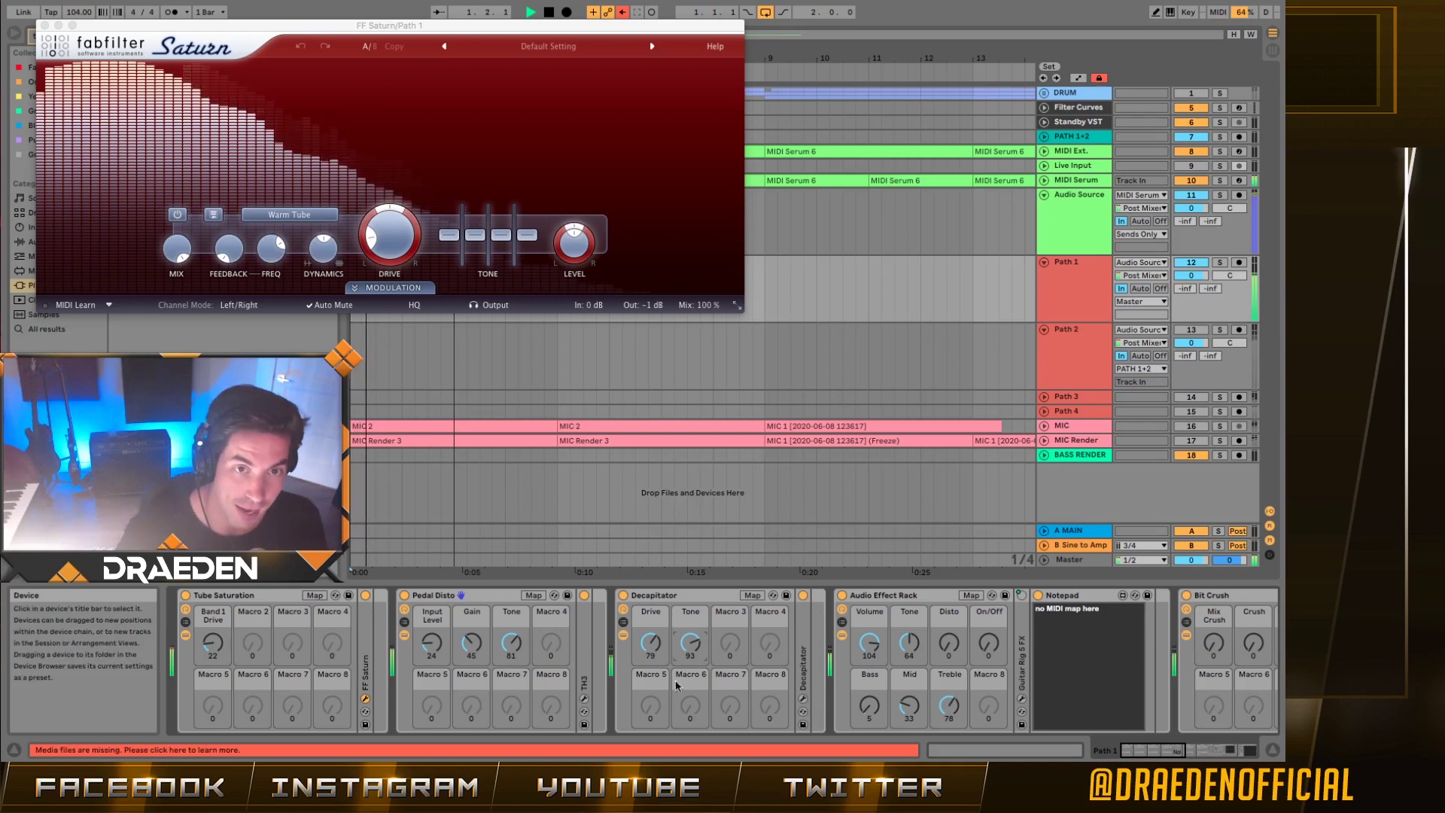
- Close the FF Saturn window, check the signal on Path 1's Spectrum analyzer and stop playback
{"action": "scroll", "coordinate": [877, 698], "scroll_direction": "right", "scroll_amount": 5}
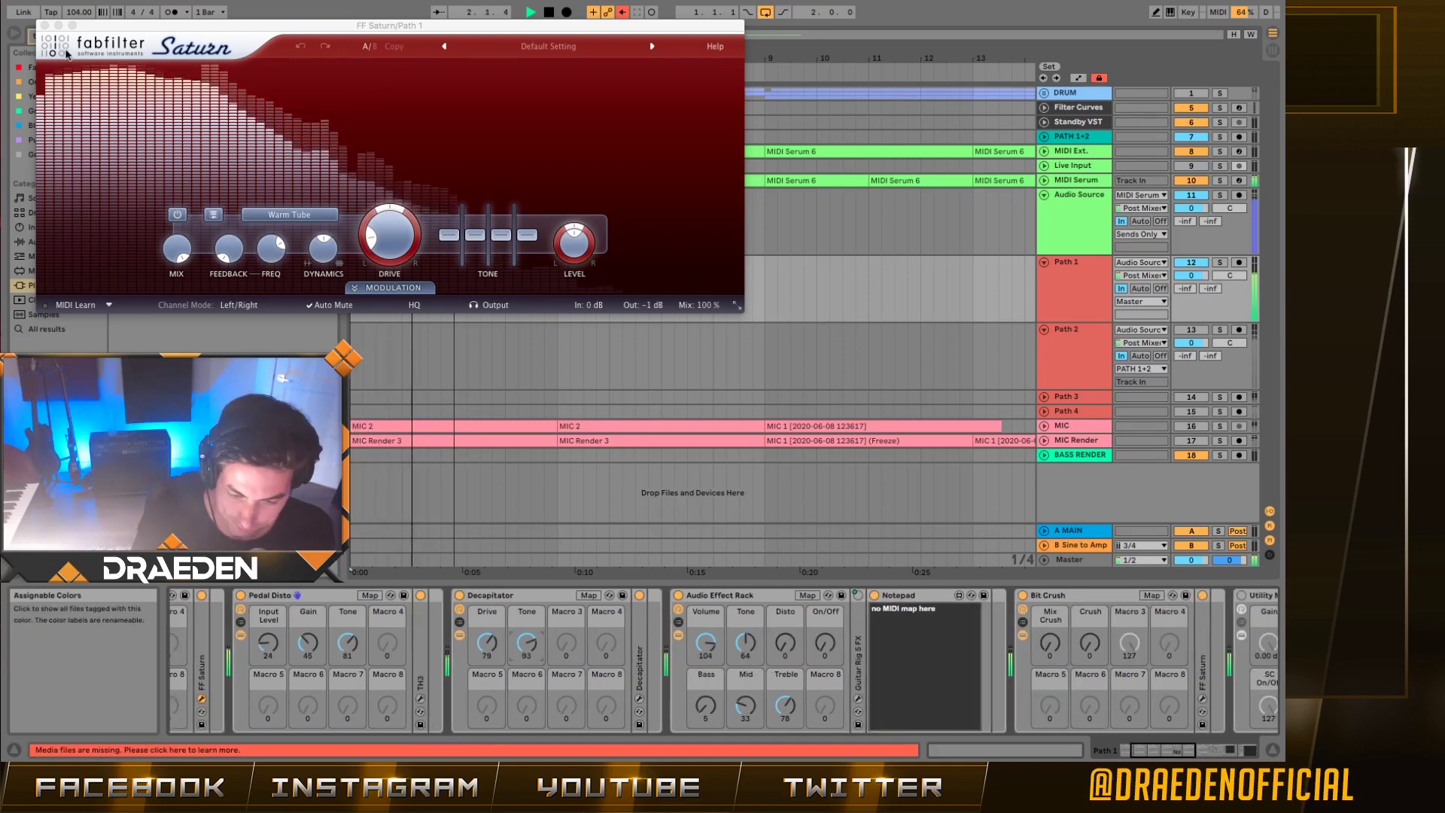
{"action": "left_click", "coordinate": [45, 24]}
{"action": "scroll", "coordinate": [1082, 651], "scroll_direction": "right", "scroll_amount": 20}
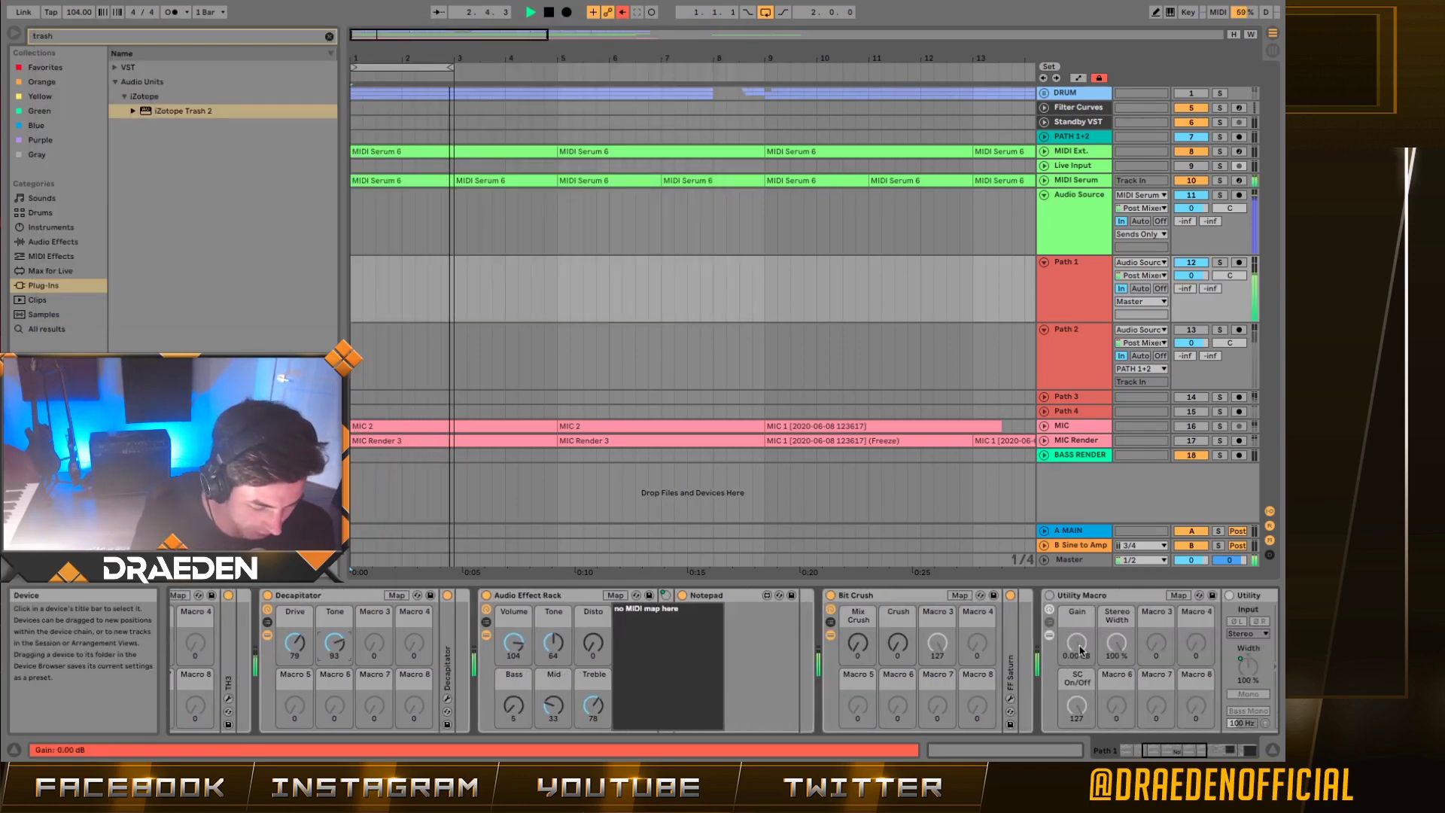
{"action": "scroll", "coordinate": [1081, 651], "scroll_direction": "left", "scroll_amount": 5}
{"action": "scroll", "coordinate": [1082, 651], "scroll_direction": "right", "scroll_amount": 5}
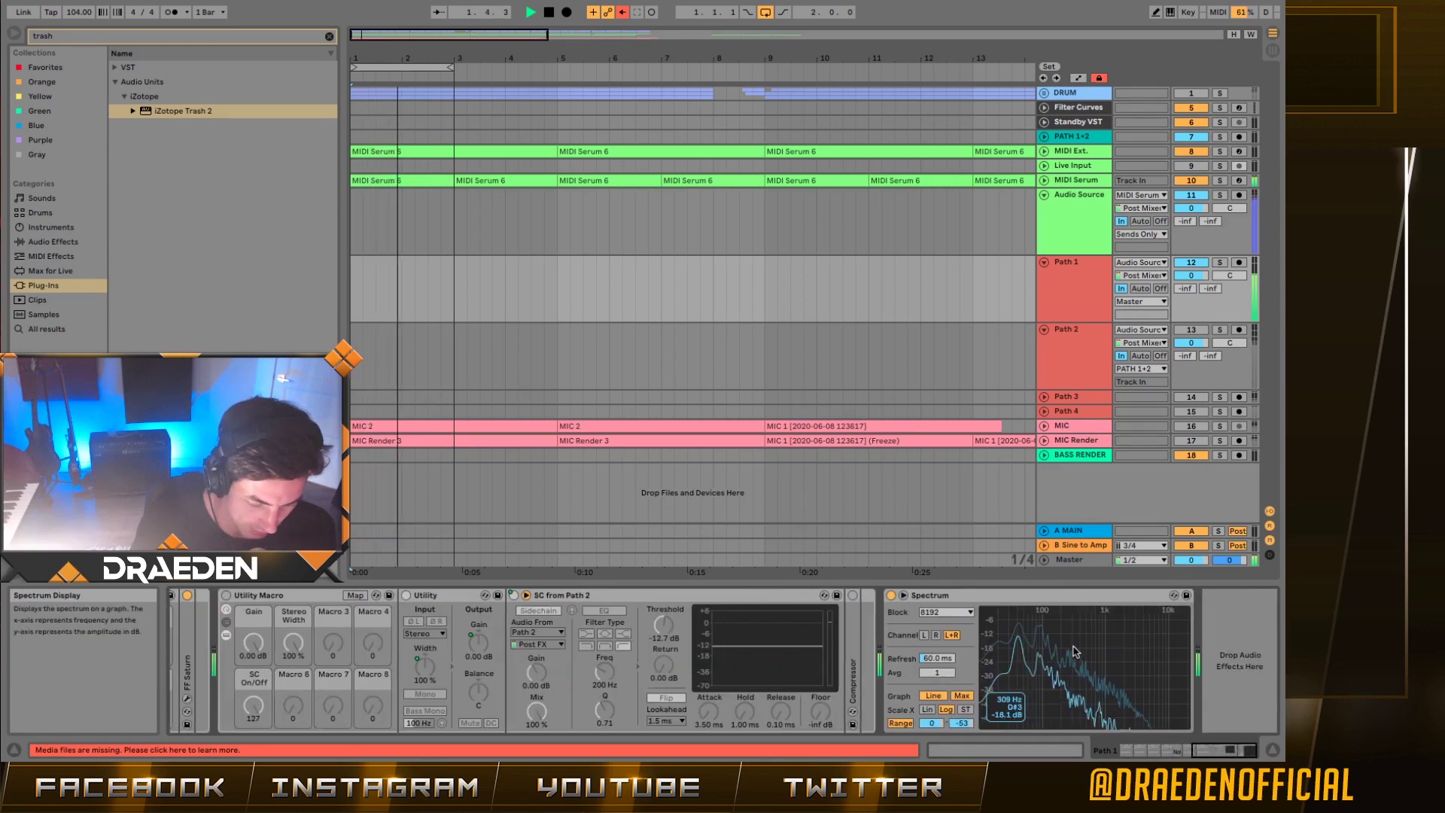
{"action": "key", "text": "space"}
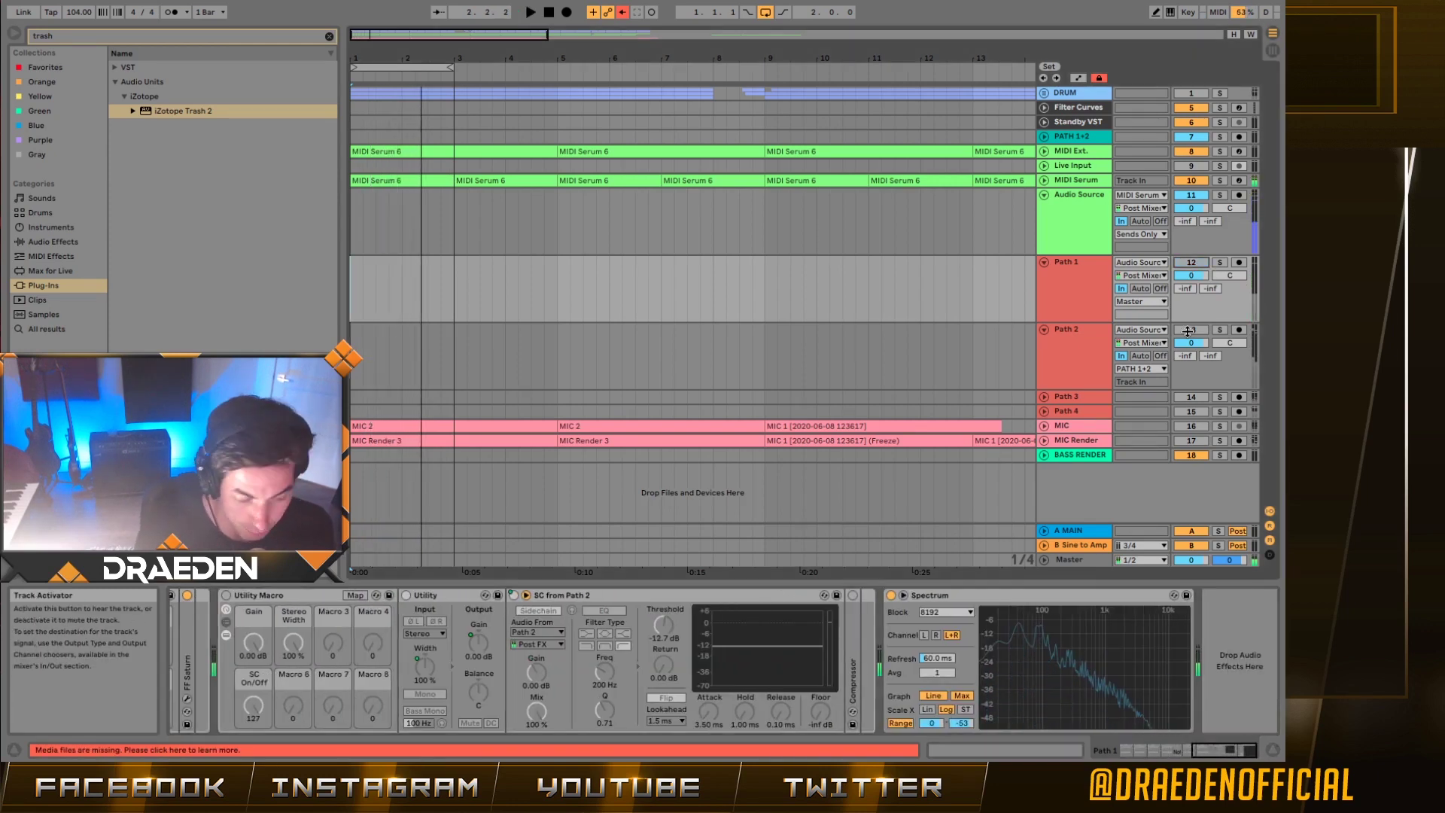
- Deactivate all devices on Path 2, and reactivate the Gate and the First Disto rack one after another, playing the loop in between
{"action": "left_click", "coordinate": [1064, 363]}
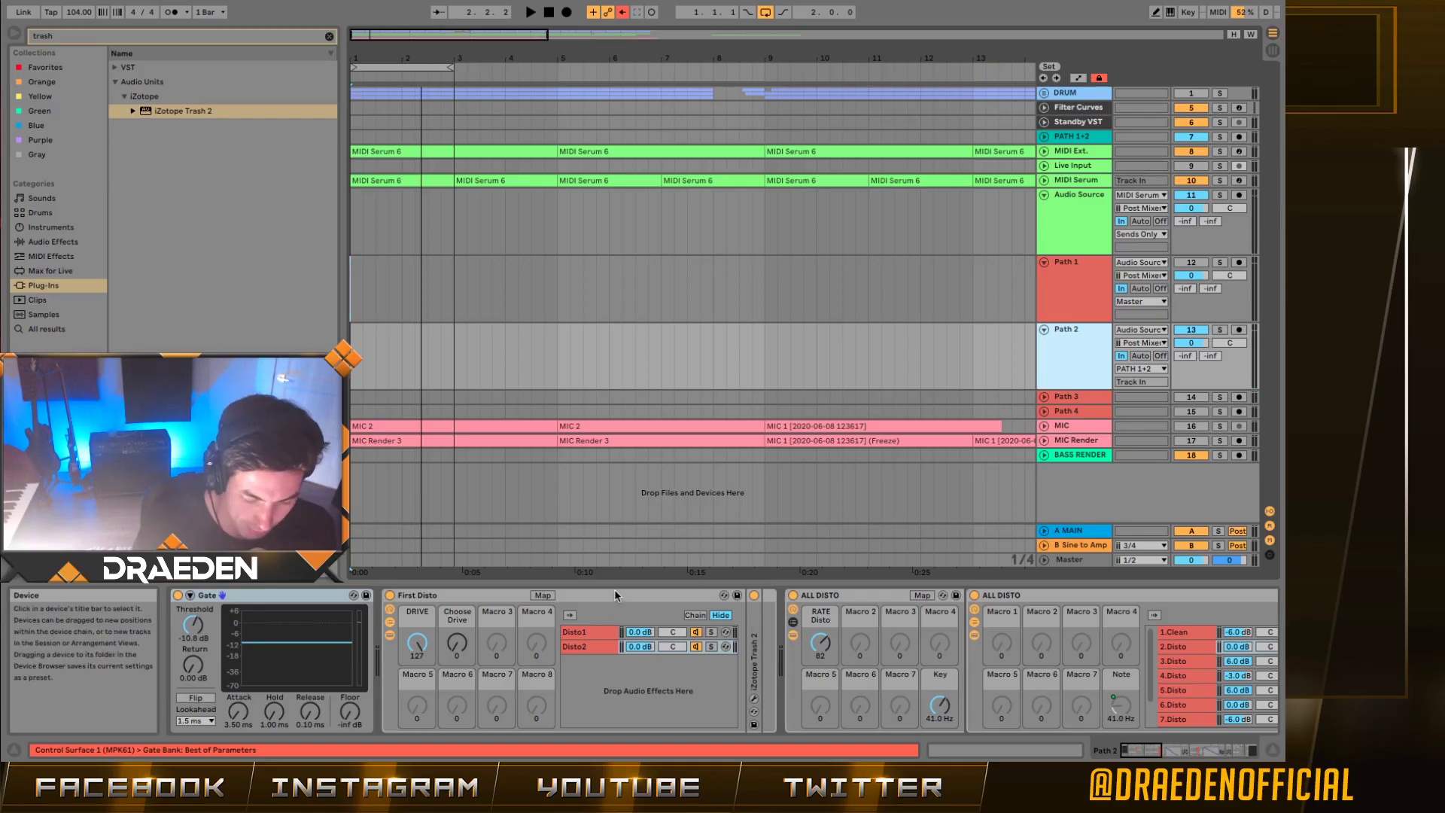
{"action": "left_click", "coordinate": [440, 600]}
{"action": "left_click", "coordinate": [256, 595]}
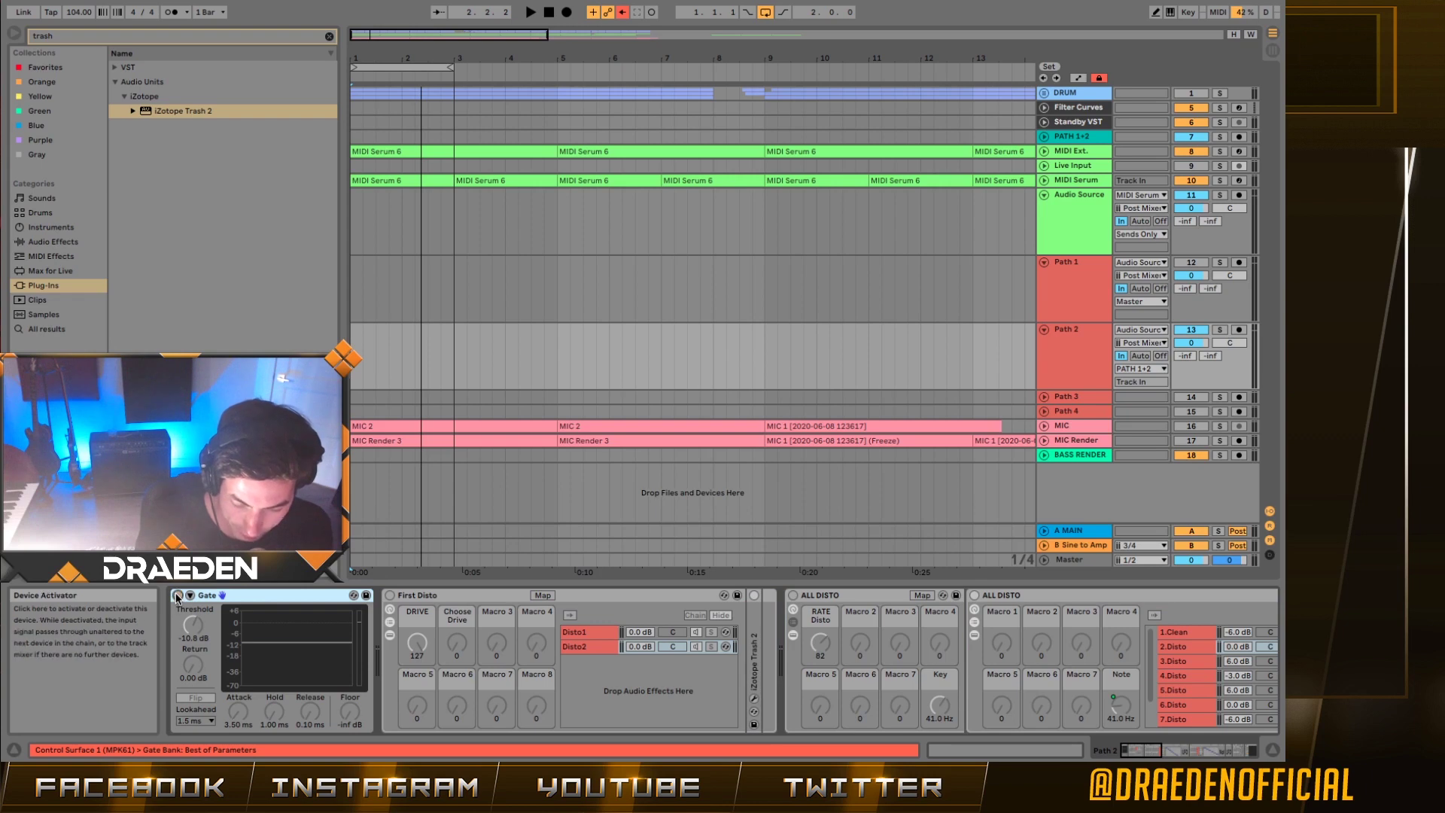
{"action": "left_click", "coordinate": [178, 597]}
{"action": "key", "text": "space"}
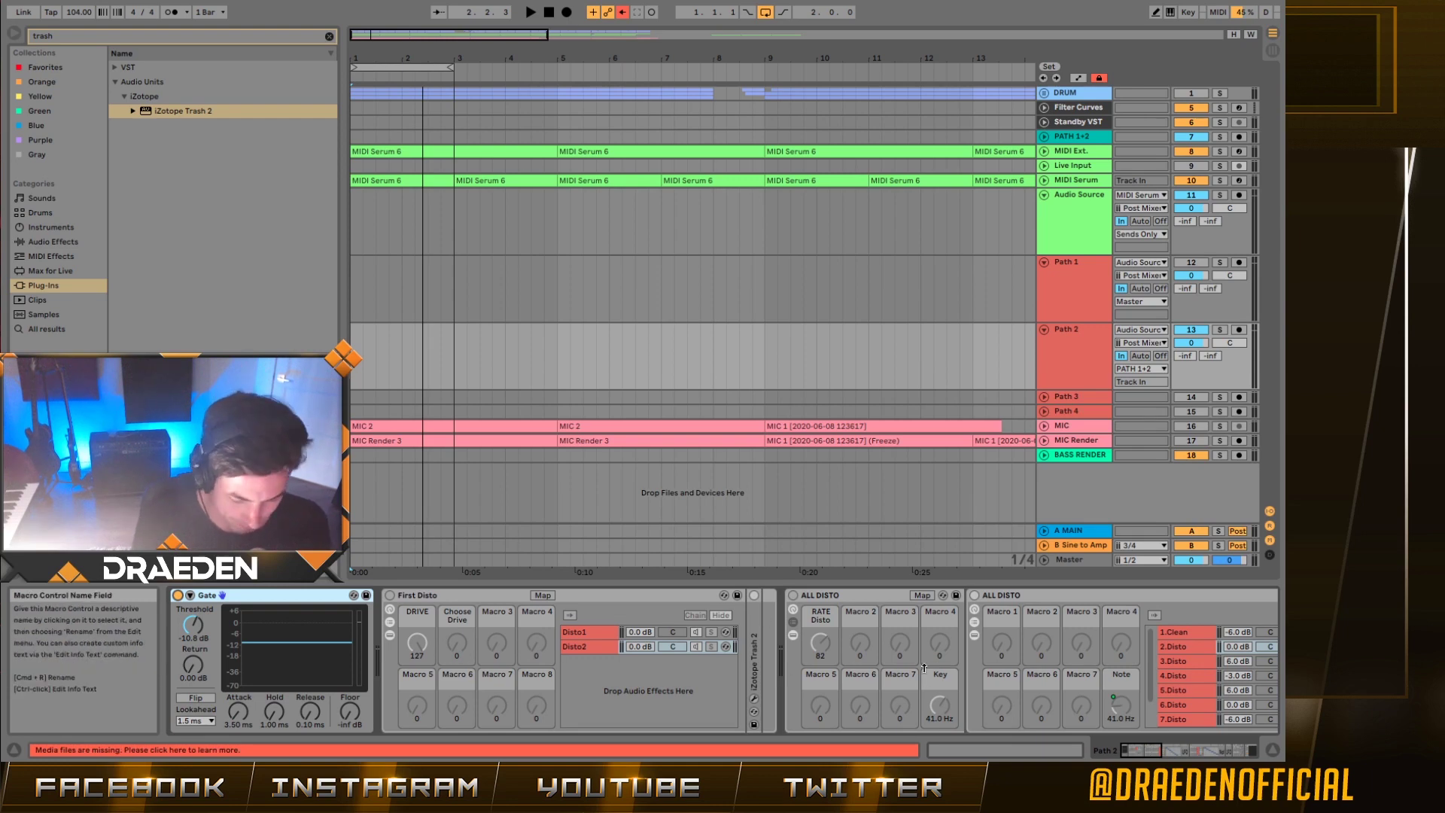
{"action": "left_click", "coordinate": [467, 597]}
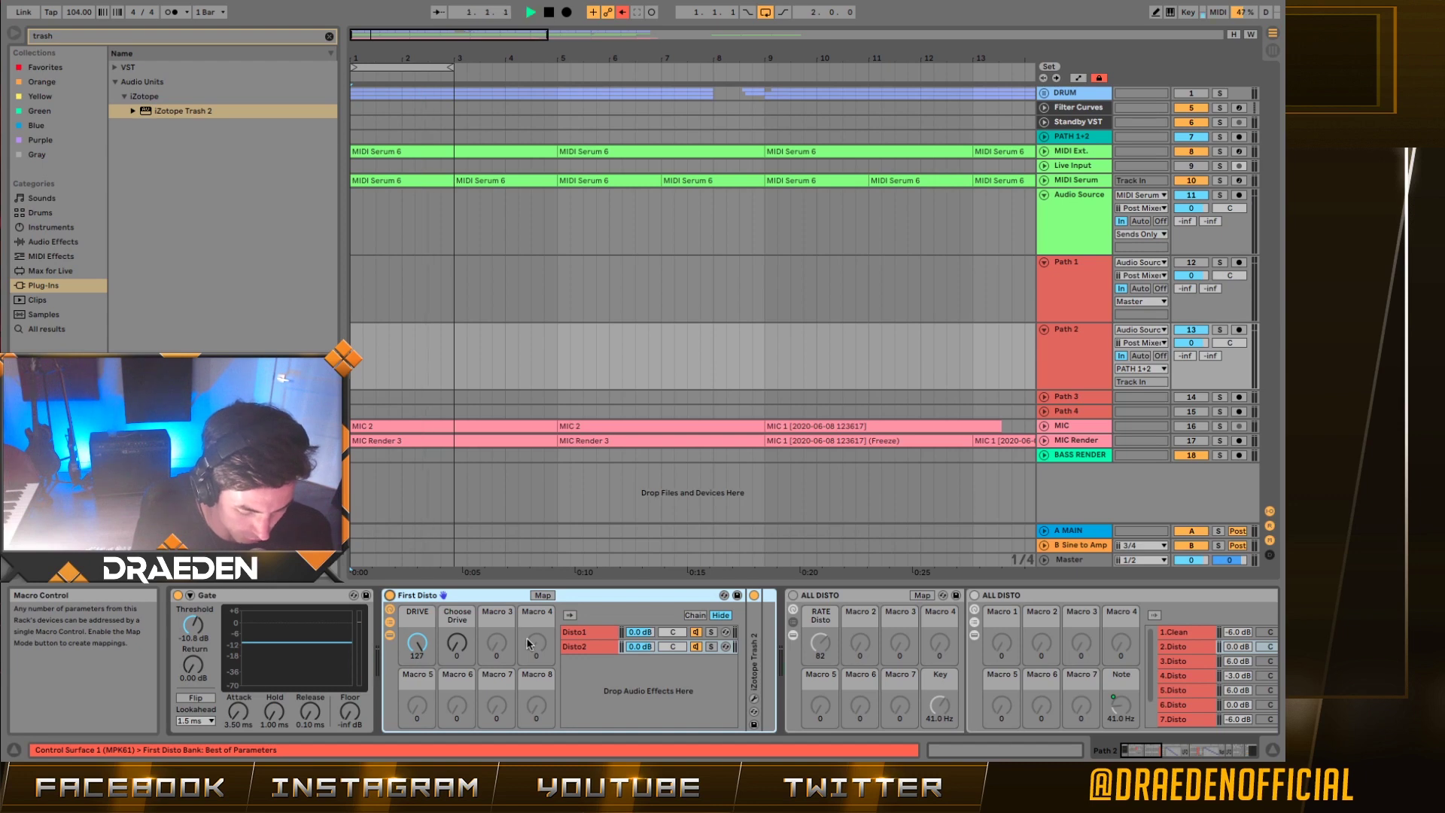
{"action": "key", "text": "space"}
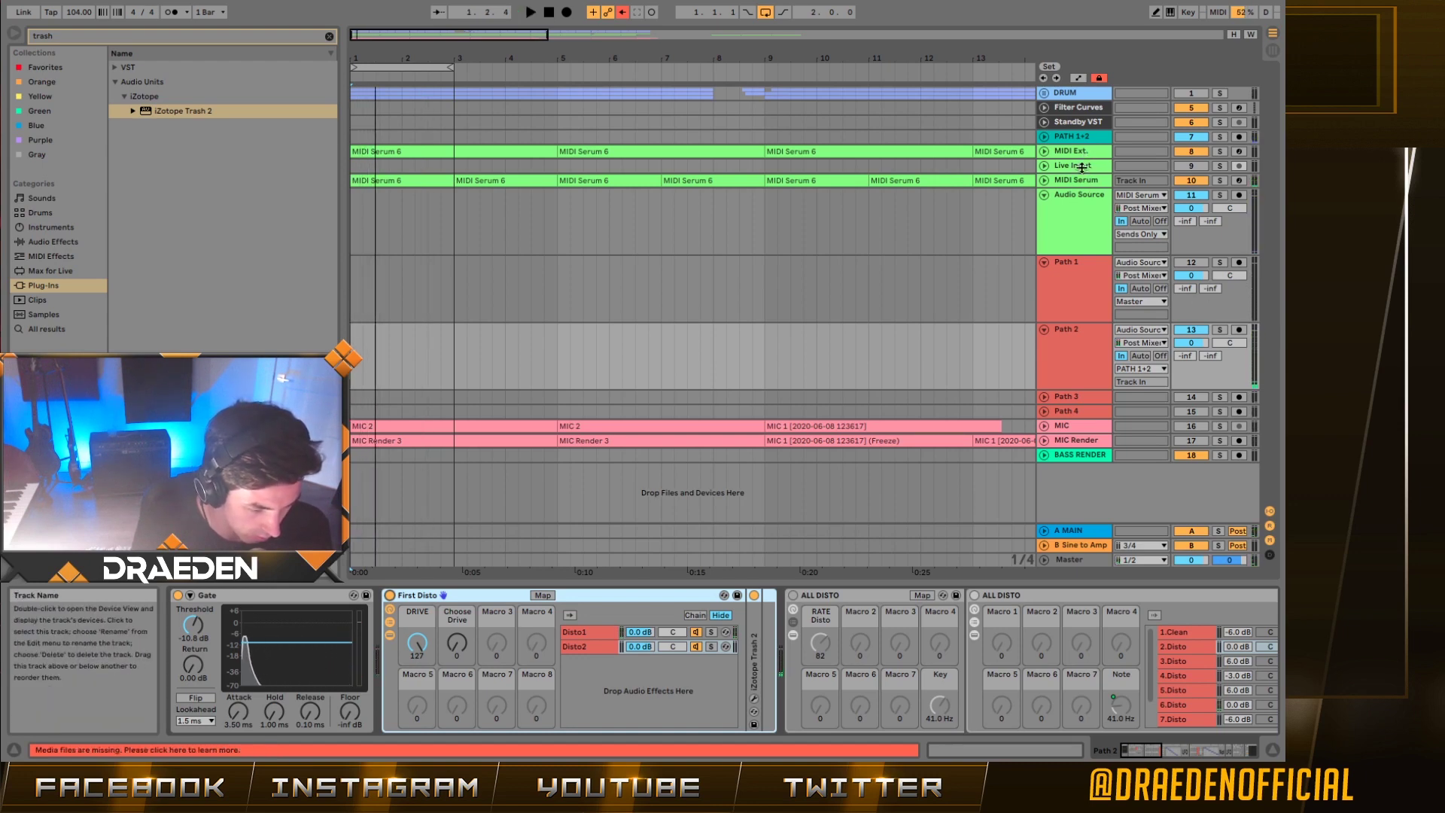
- Deactivate all devices on the PATH 1+2 track and on the A MAIN return track
{"action": "left_click", "coordinate": [1074, 138]}
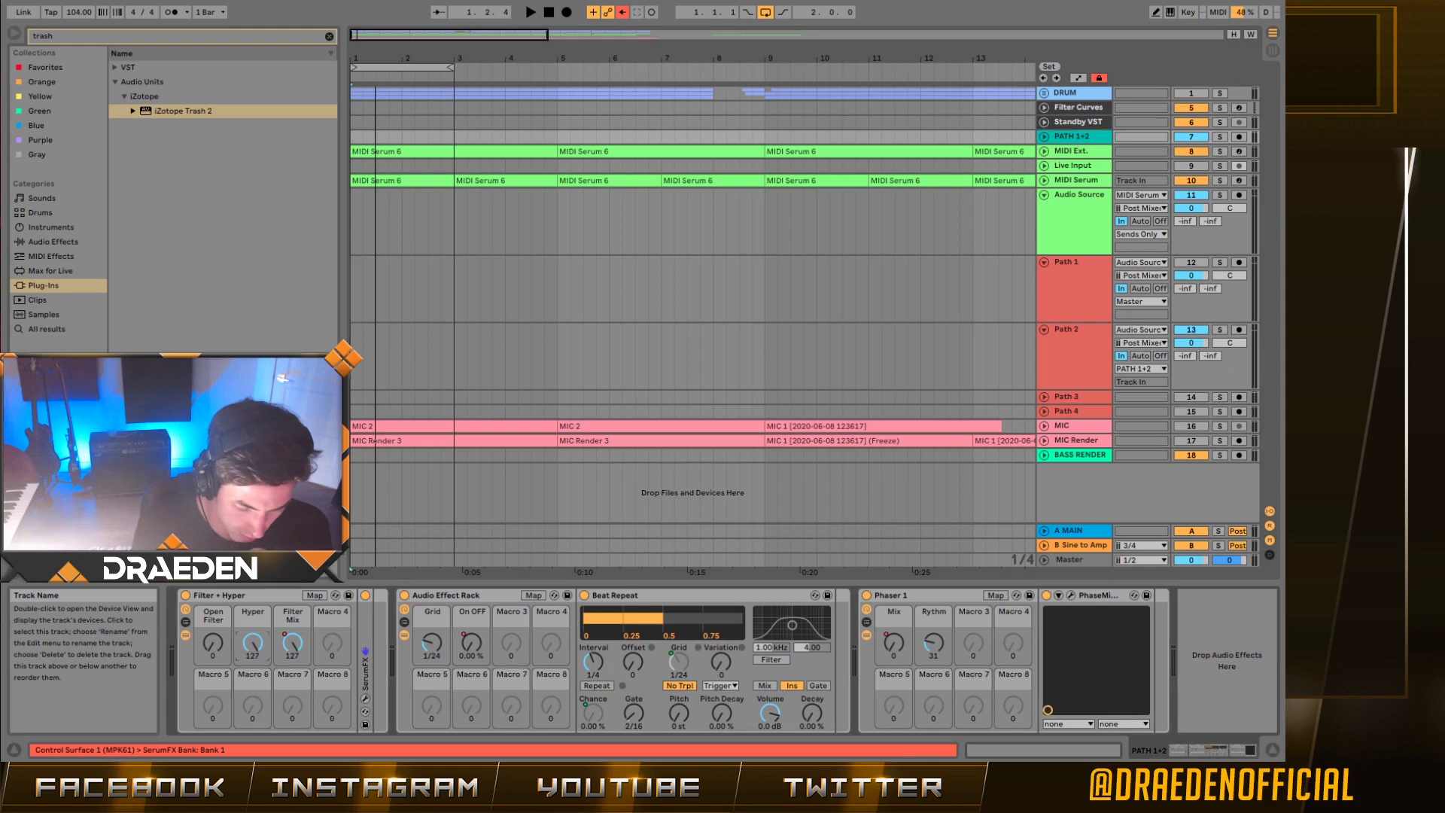
{"action": "left_click", "coordinate": [445, 600]}
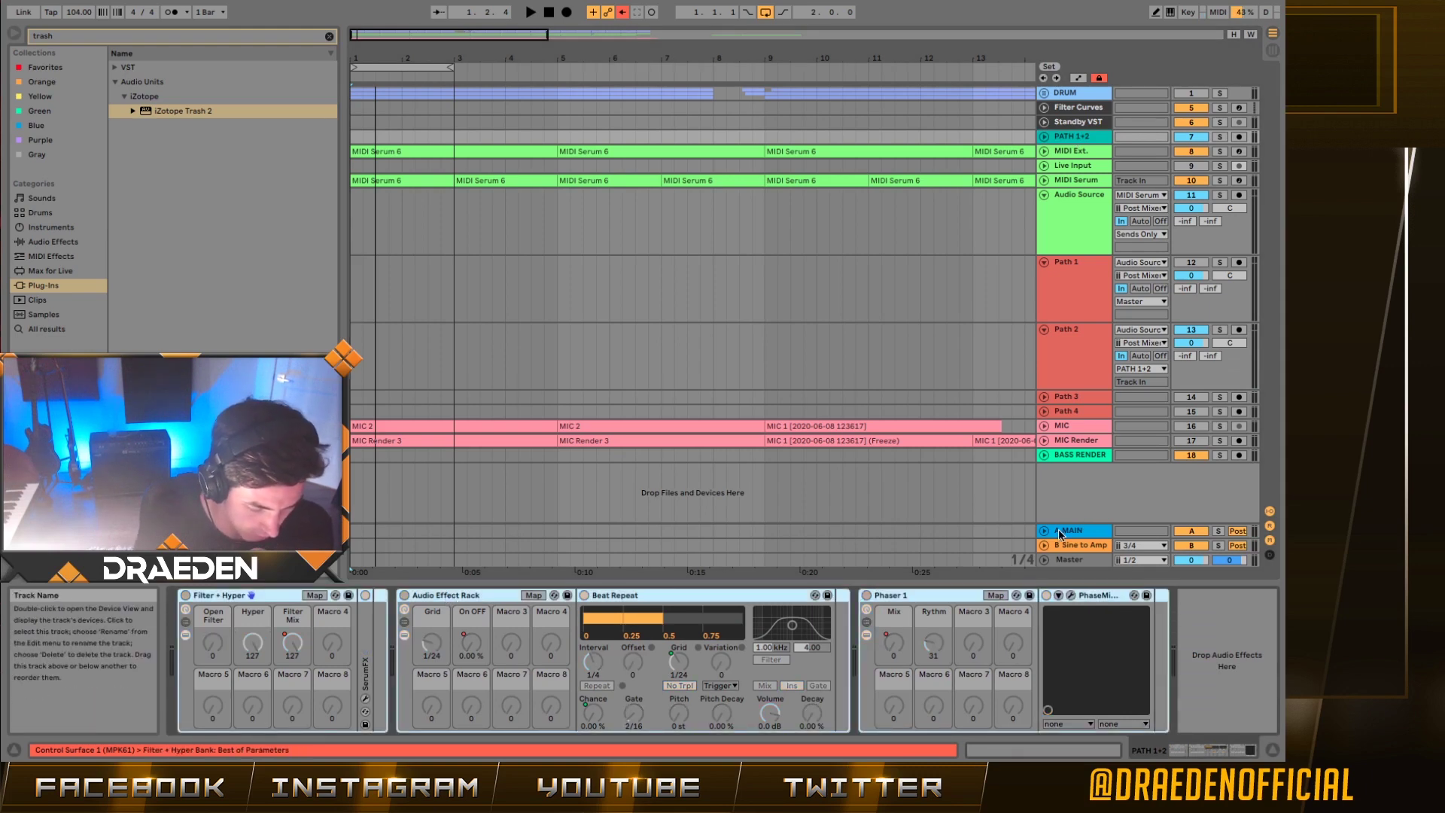
{"action": "left_click", "coordinate": [1067, 531]}
{"action": "scroll", "coordinate": [527, 663], "scroll_direction": "left", "scroll_amount": 3}
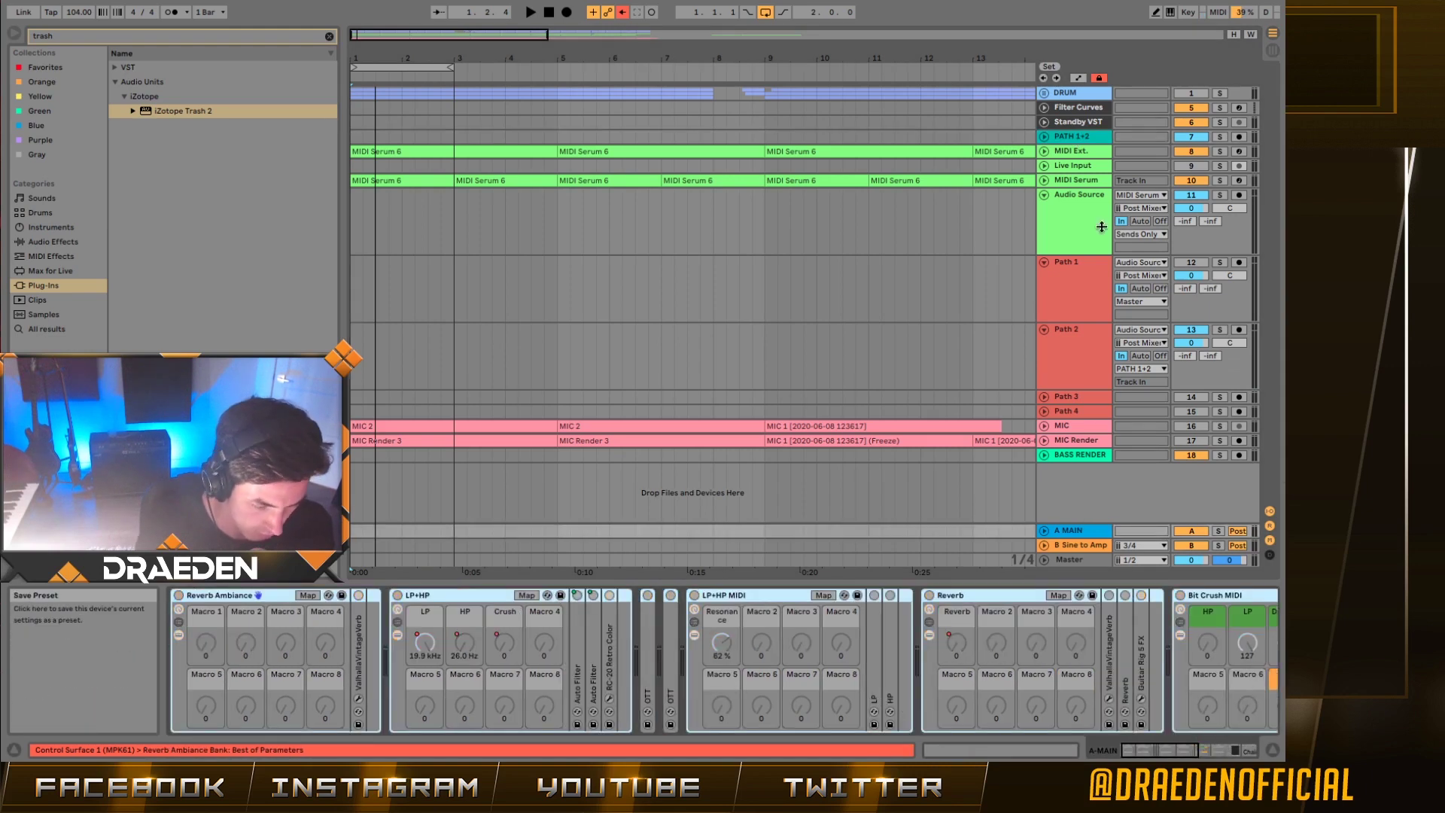
- Return to Path 2, play the loop and activate its two ALL DISTO racks
{"action": "left_click", "coordinate": [1077, 350]}
{"action": "key", "text": "space"}
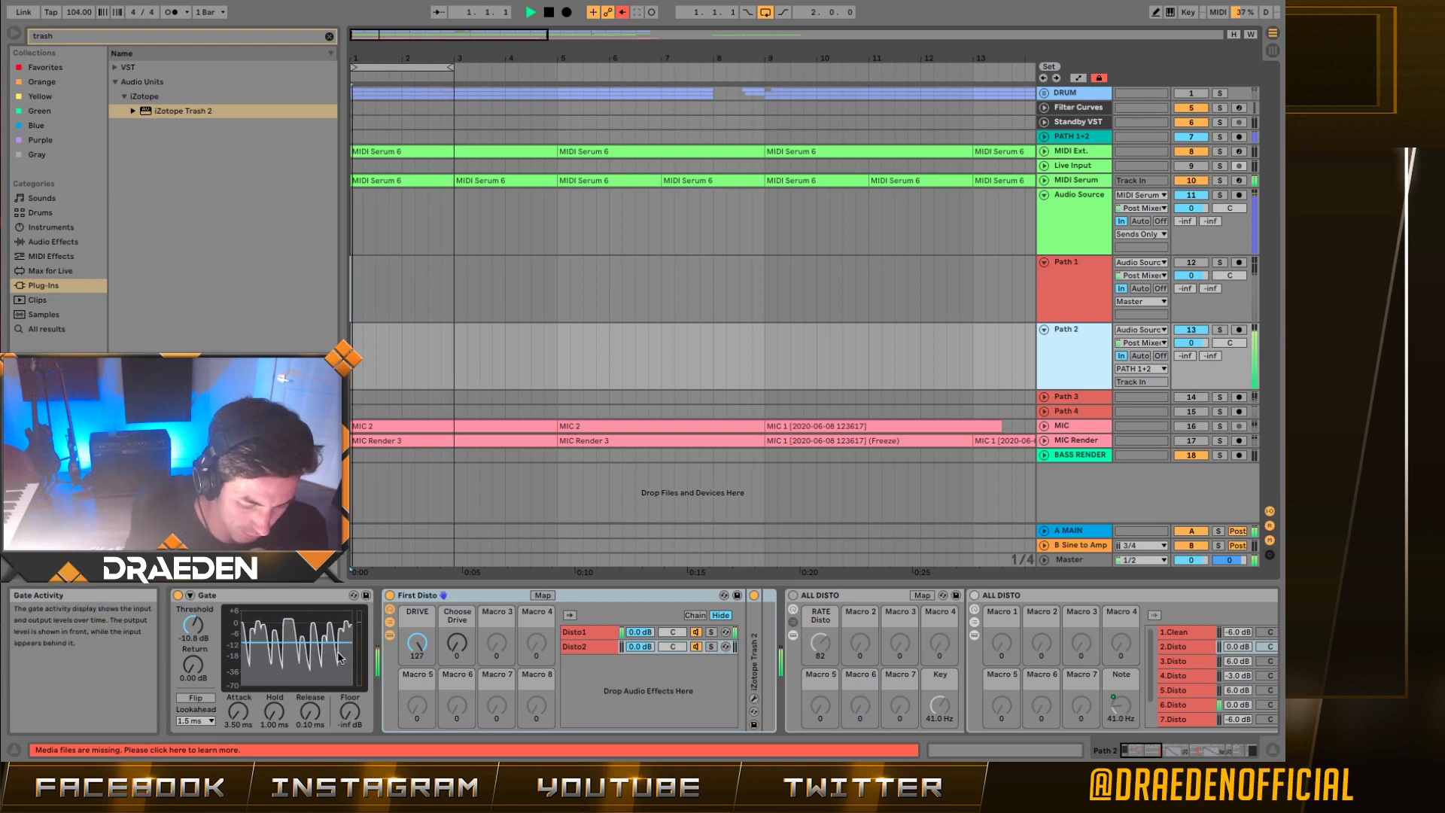
{"action": "left_click", "coordinate": [1113, 599]}
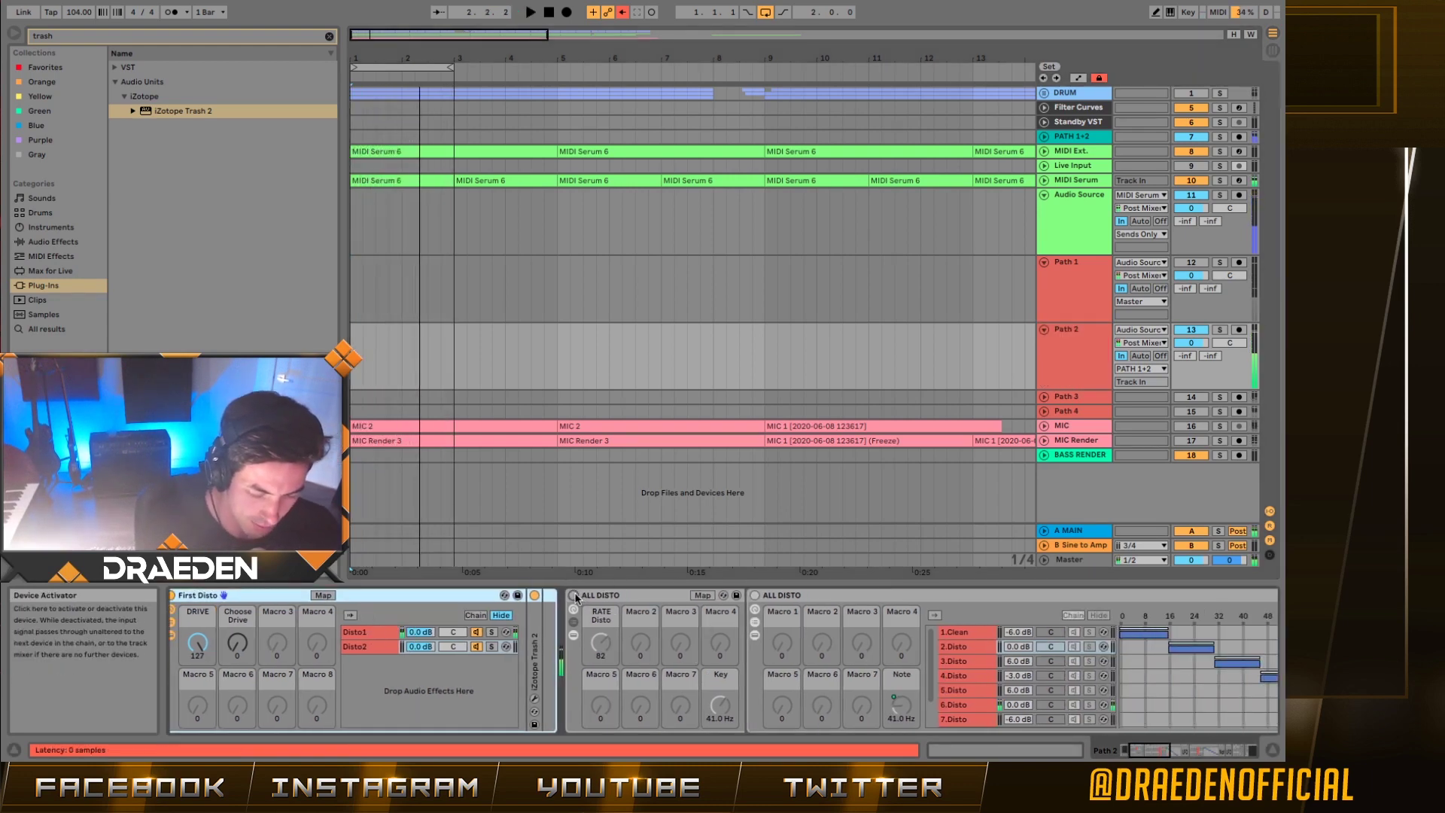
{"action": "scroll", "coordinate": [729, 626], "scroll_direction": "right", "scroll_amount": 5}
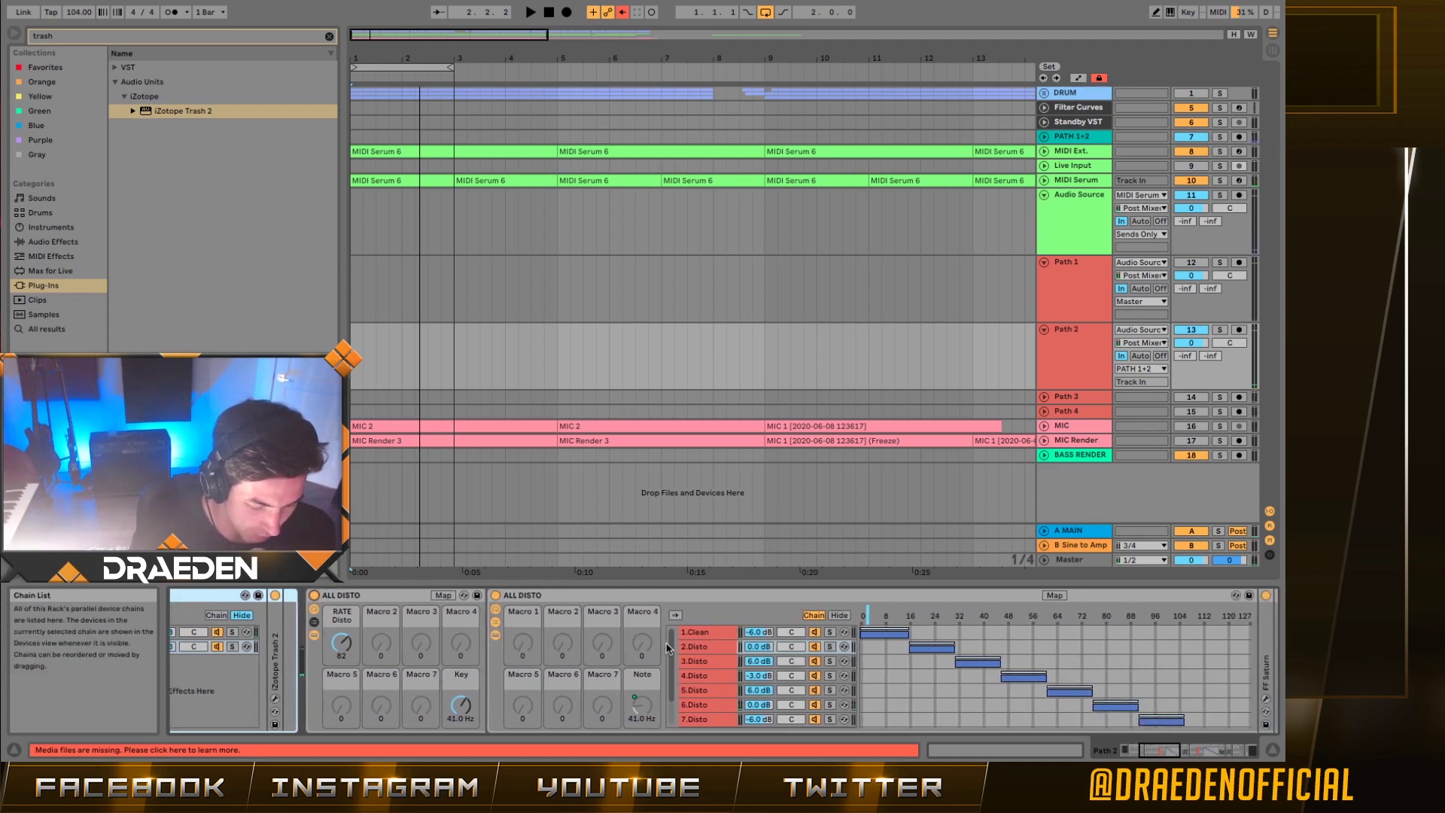
- Examine the 3.Disto and 5.Disto chains of the ALL DISTO rack, briefly opening the LeCto plug-in window
{"action": "left_click", "coordinate": [719, 647]}
{"action": "left_click", "coordinate": [719, 661]}
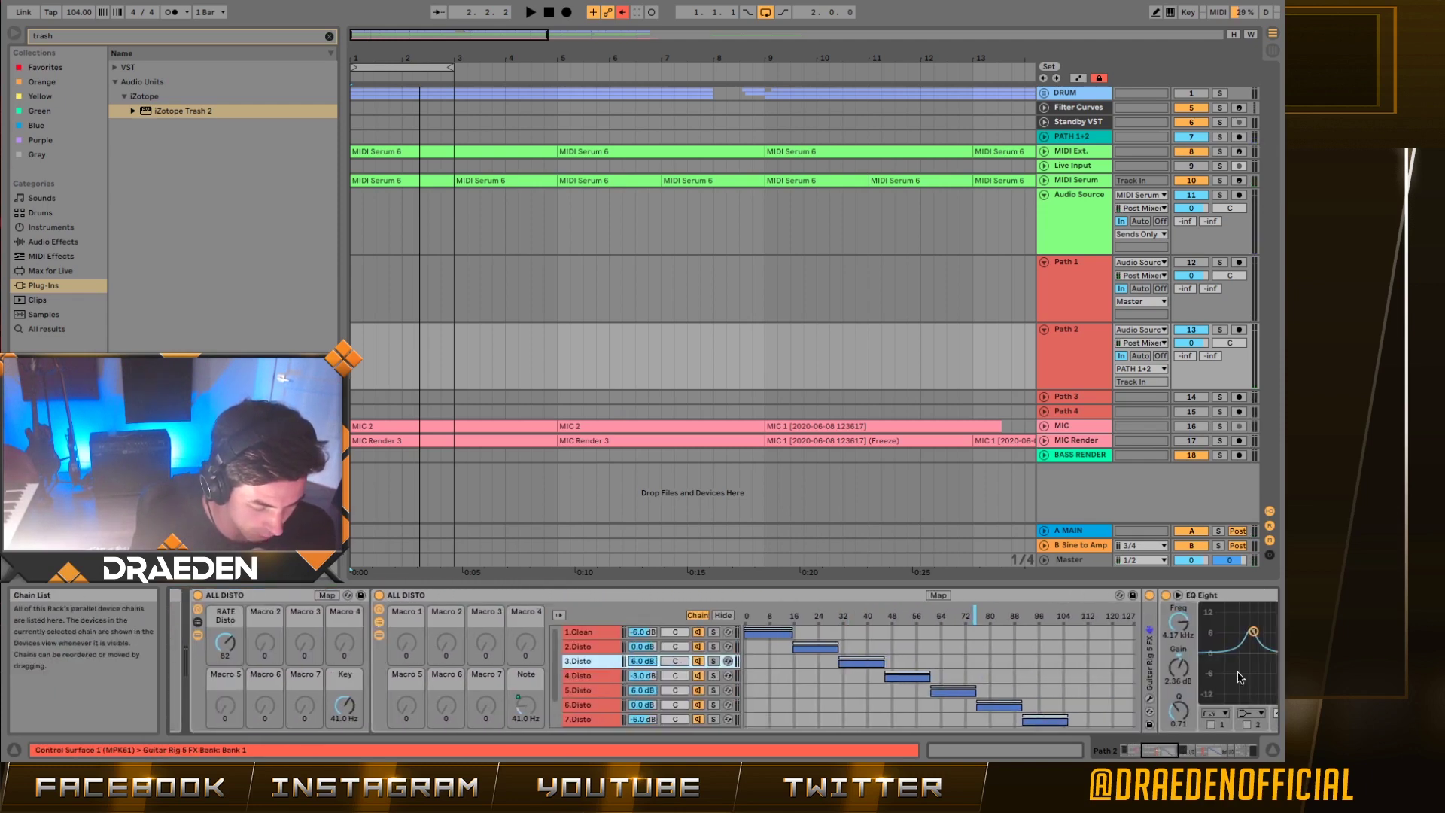
{"action": "left_click", "coordinate": [1094, 668]}
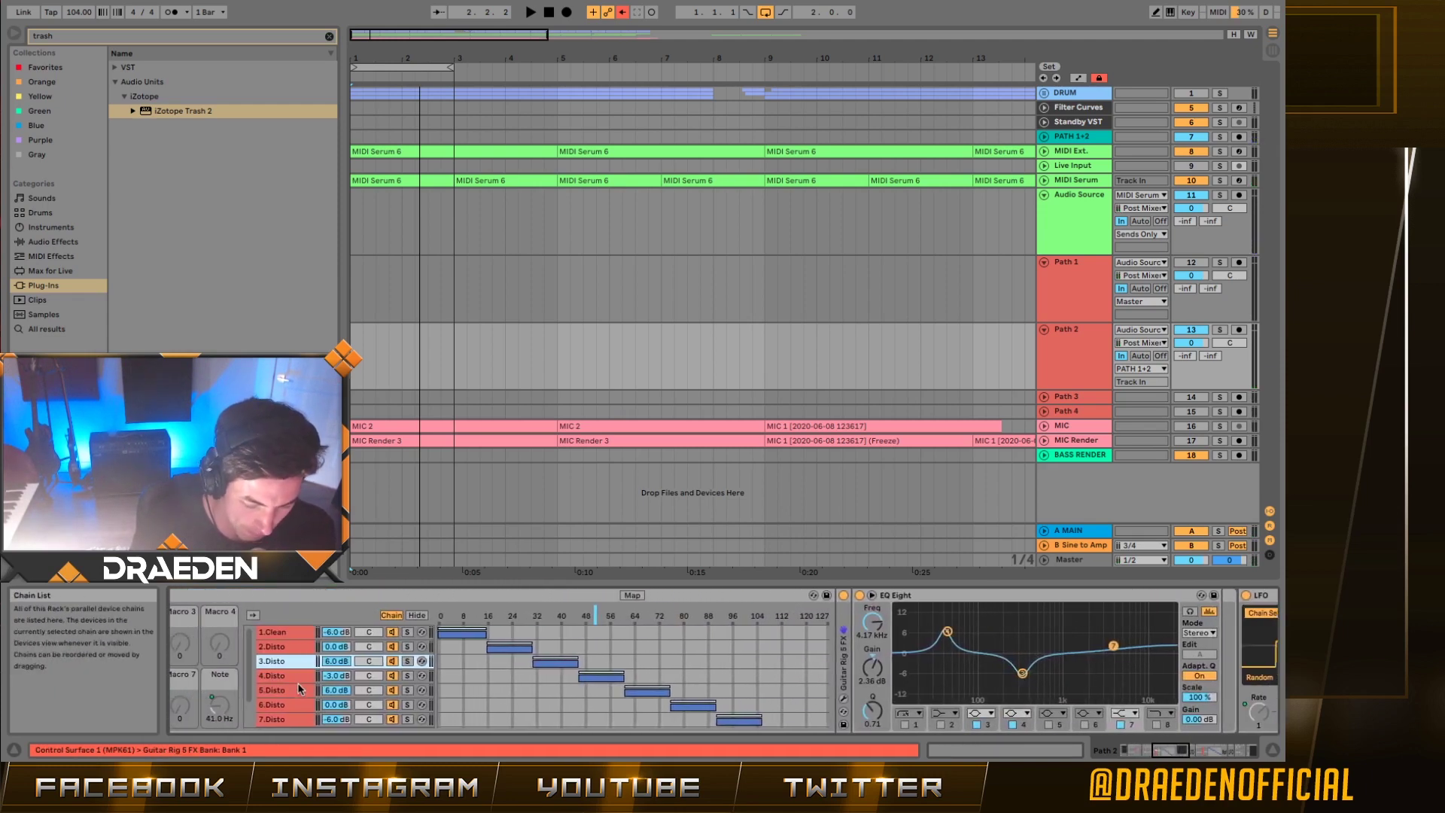
{"action": "left_click", "coordinate": [291, 689]}
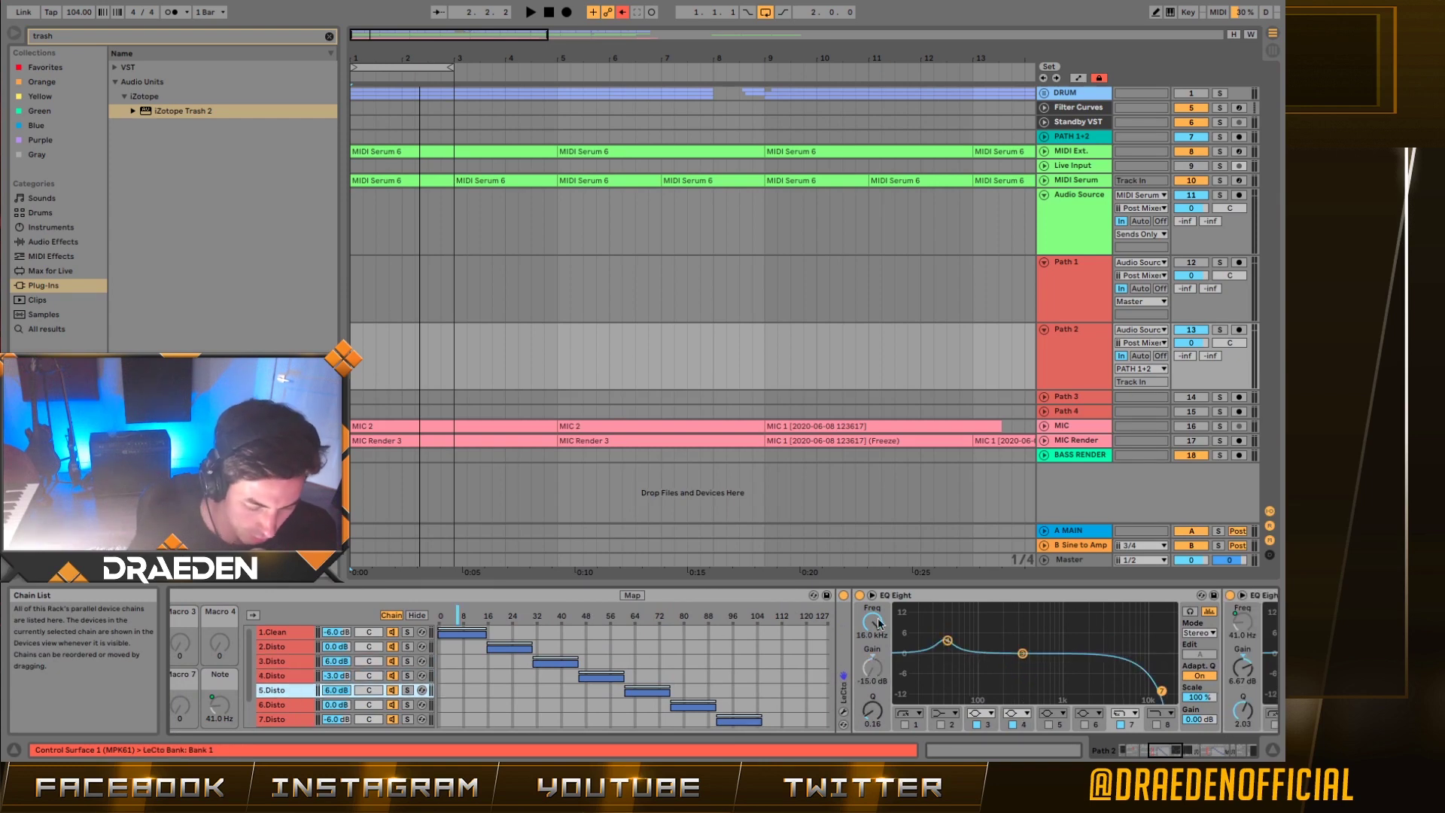
{"action": "left_click", "coordinate": [842, 712]}
{"action": "left_click", "coordinate": [842, 712]}
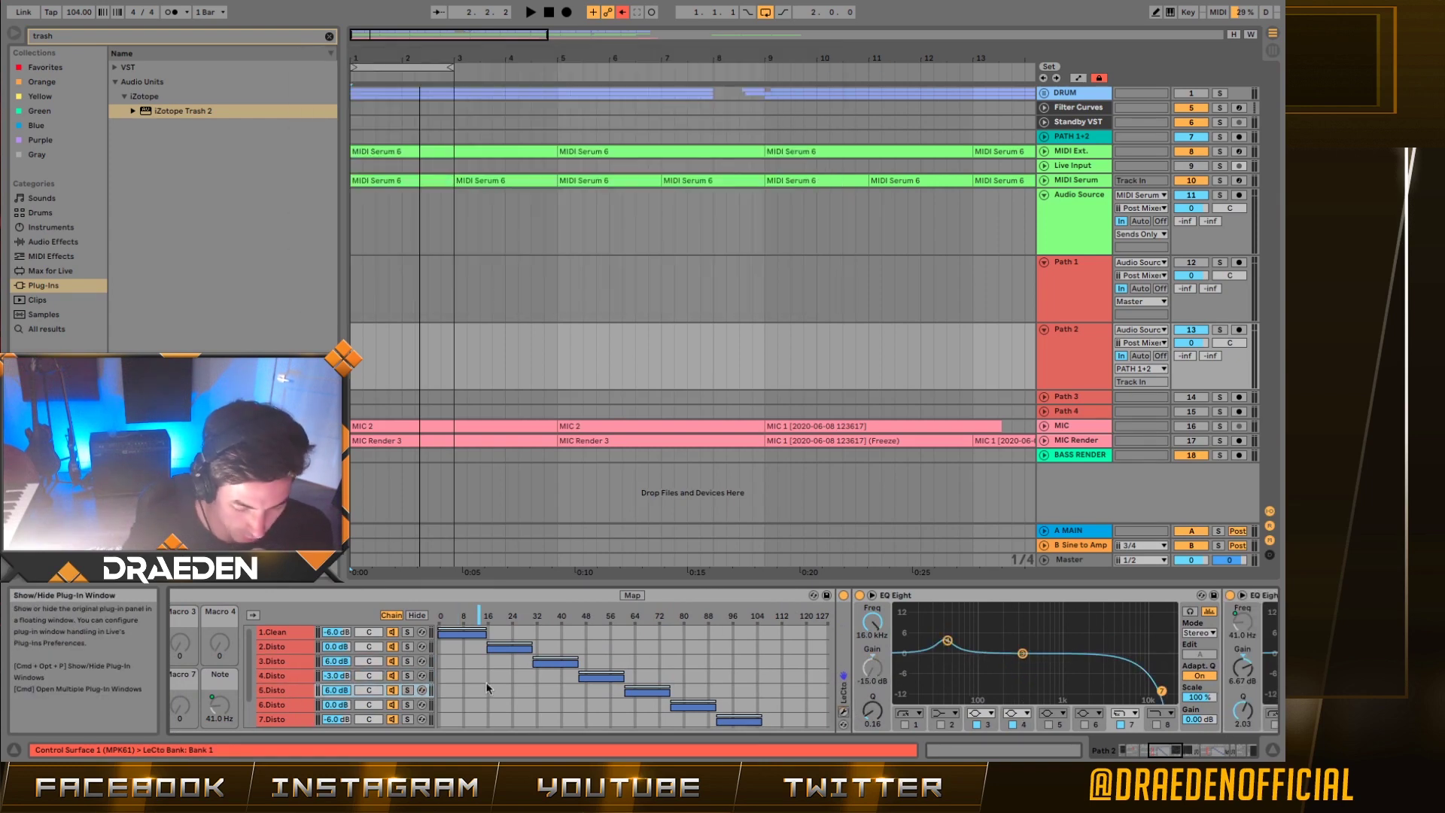
- Step through the remaining ALL DISTO chains from 4.Disto down to 8.Disto to view their devices
{"action": "left_click", "coordinate": [291, 675]}
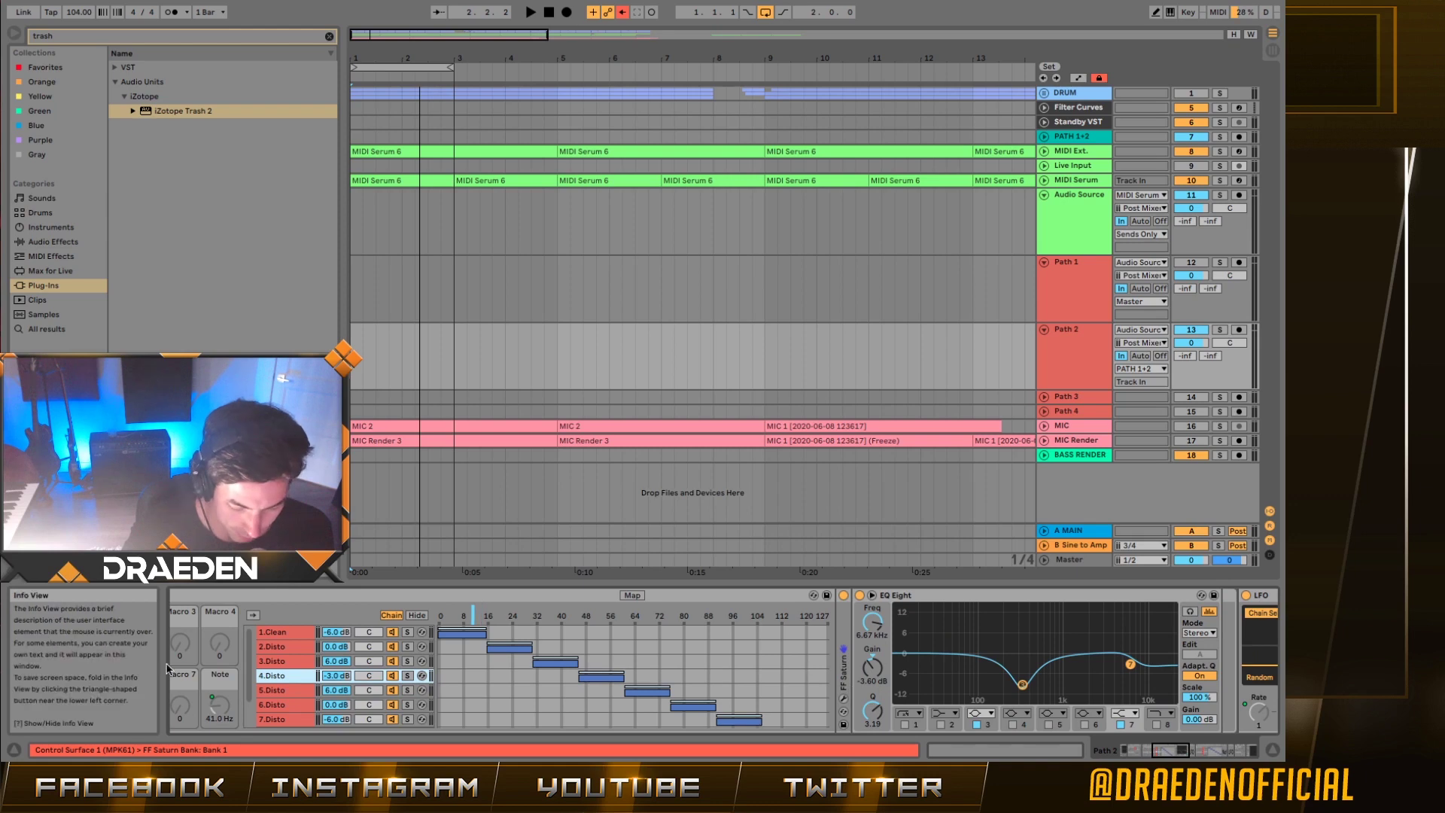
{"action": "key", "text": "Down"}
{"action": "key", "text": "Down"}
{"action": "key", "text": "Down"}
{"action": "key", "text": "Down"}
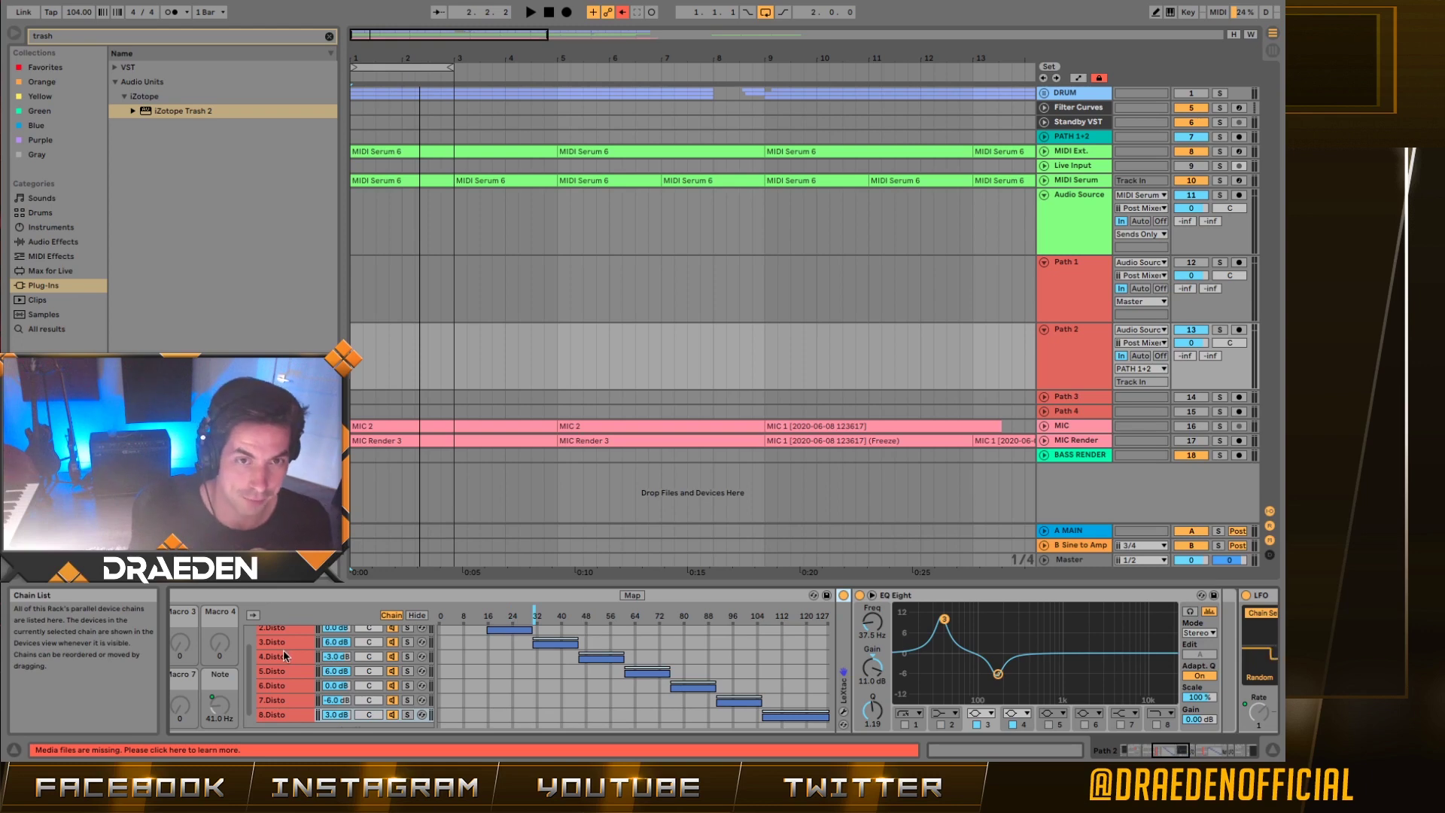
- Toggle the ALL DISTO rack's chain select editor off and on, unfolding and refolding the LeXtac device in between
{"action": "left_click", "coordinate": [392, 614]}
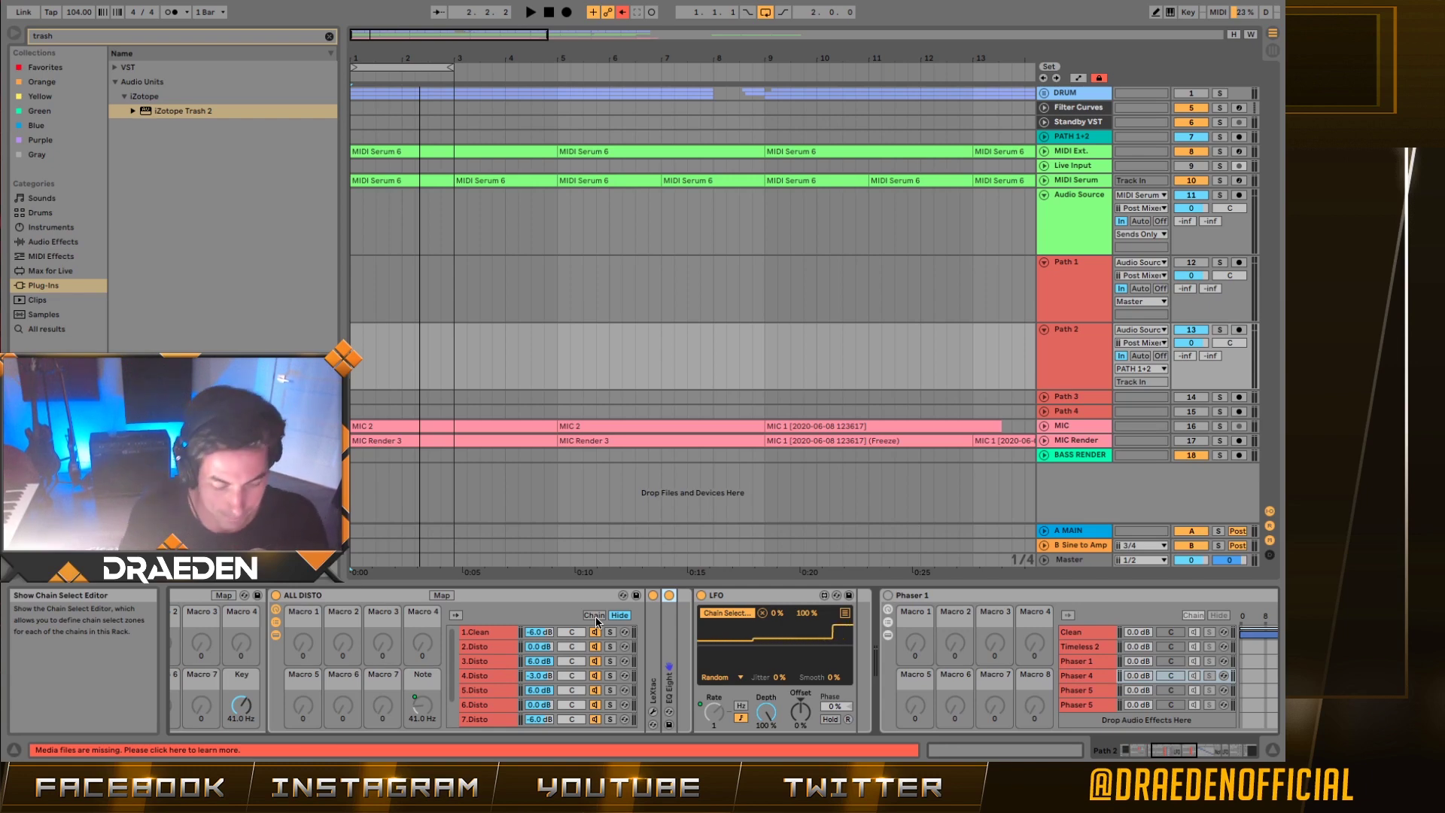
{"action": "left_click", "coordinate": [651, 626]}
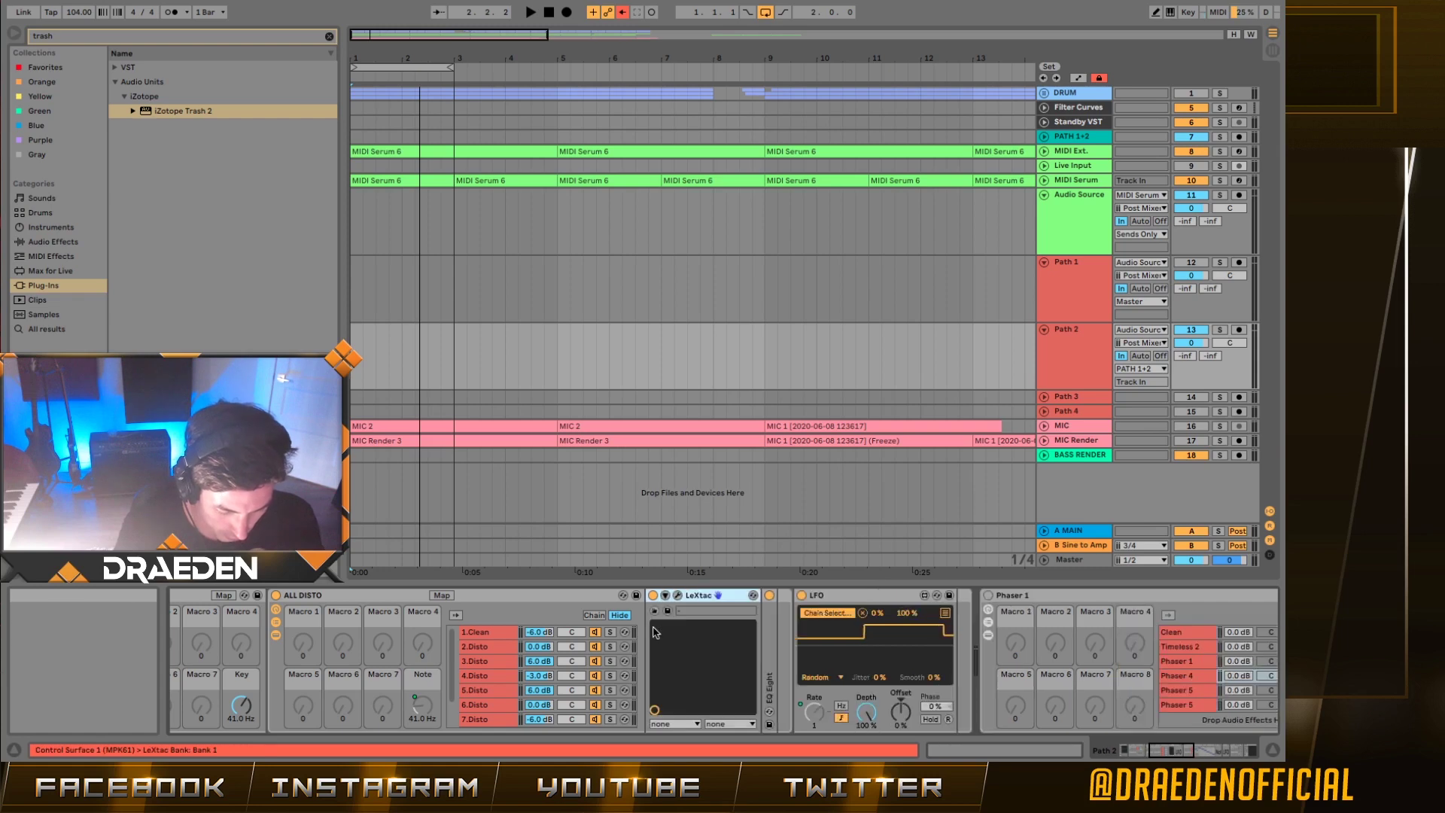
{"action": "double_click", "coordinate": [707, 594]}
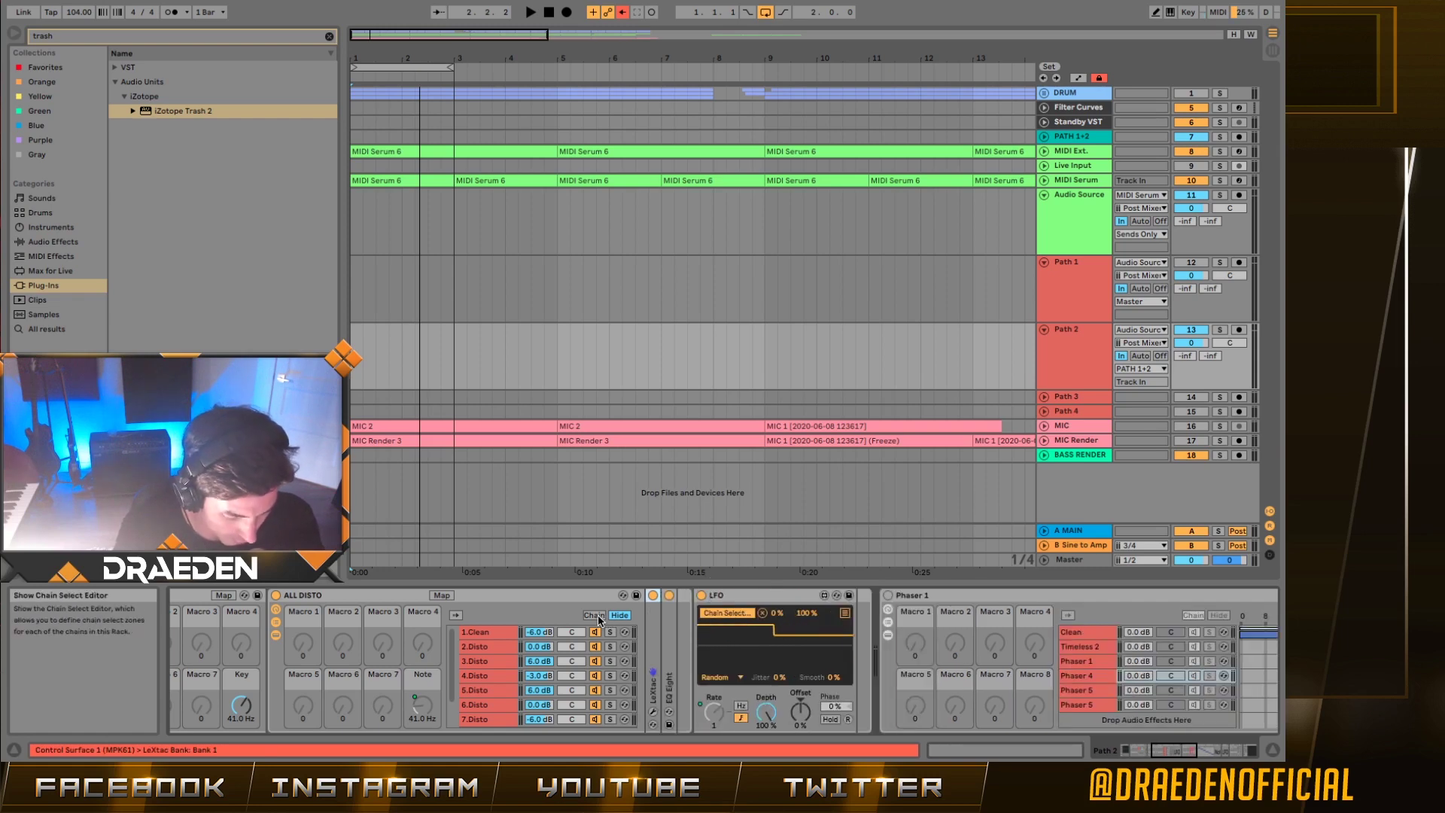
{"action": "left_click", "coordinate": [594, 616]}
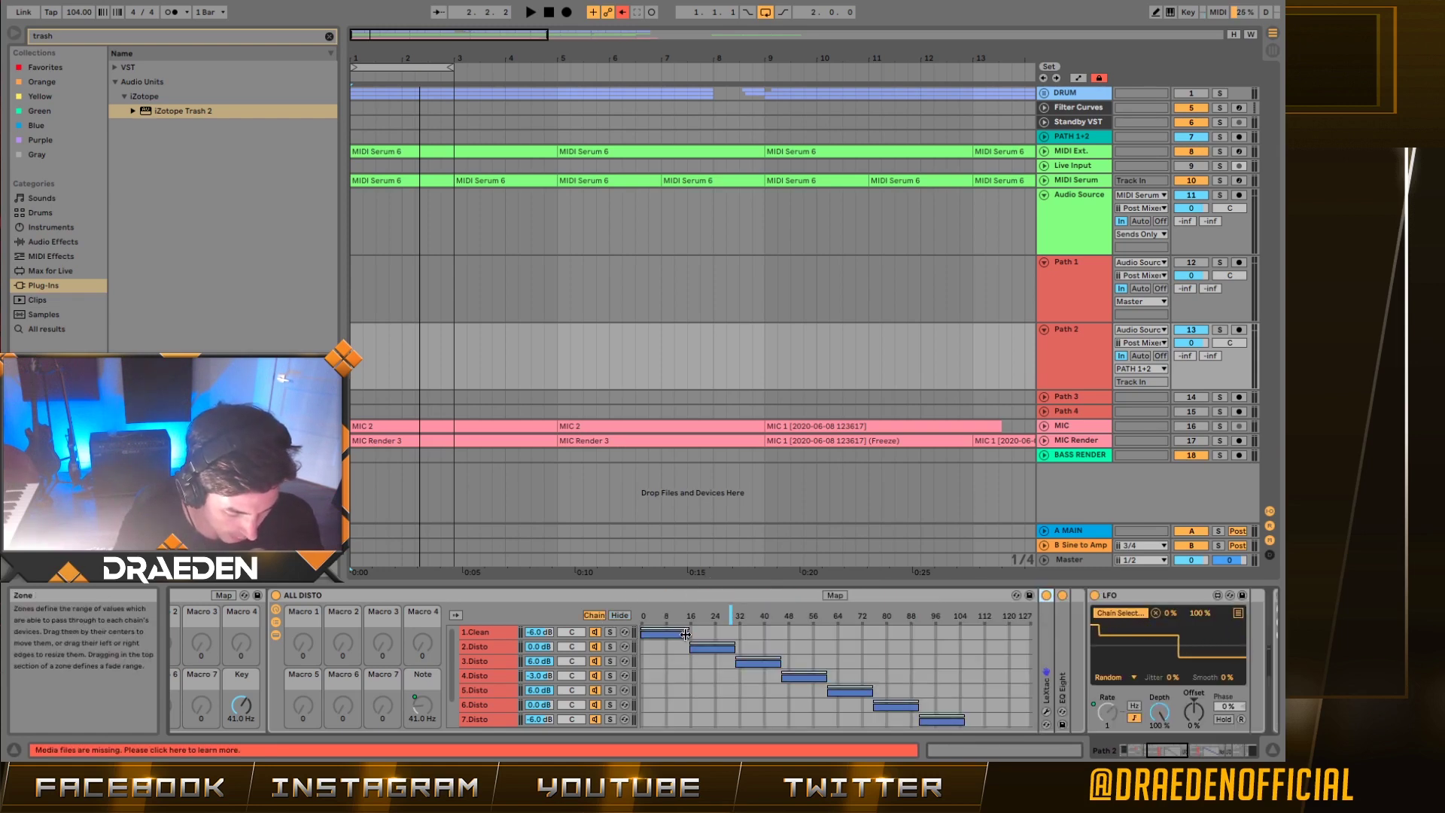
- Shrink the 1.Clean and 2.Disto zones in the ALL DISTO rack, and distribute all chain ranges equally
{"action": "mouse_move", "coordinate": [685, 633]}
{"action": "left_mouse_down"}
{"action": "mouse_move", "coordinate": [649, 638]}
{"action": "mouse_move", "coordinate": [683, 655]}
{"action": "left_mouse_up"}
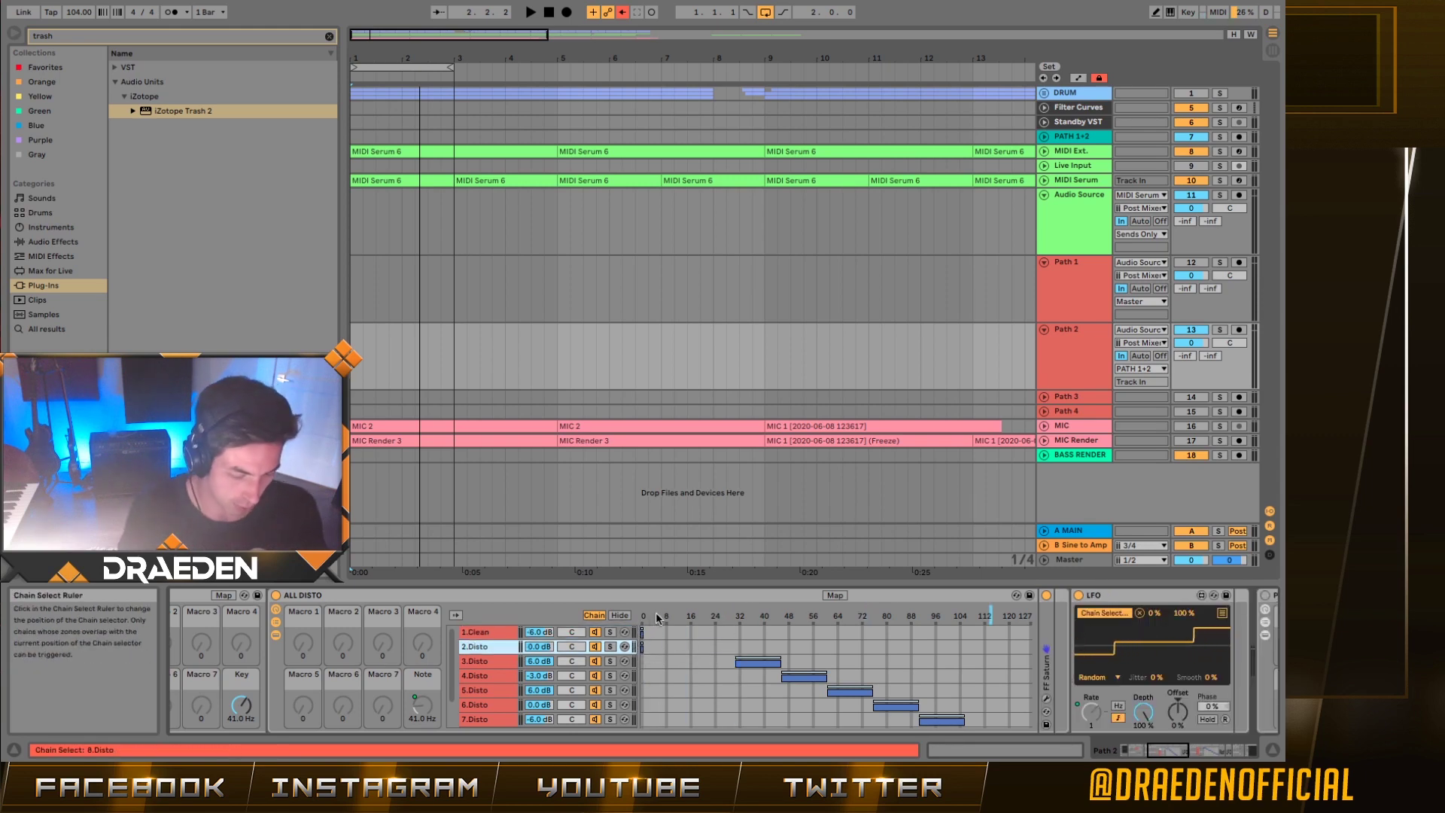
{"action": "right_click", "coordinate": [657, 613]}
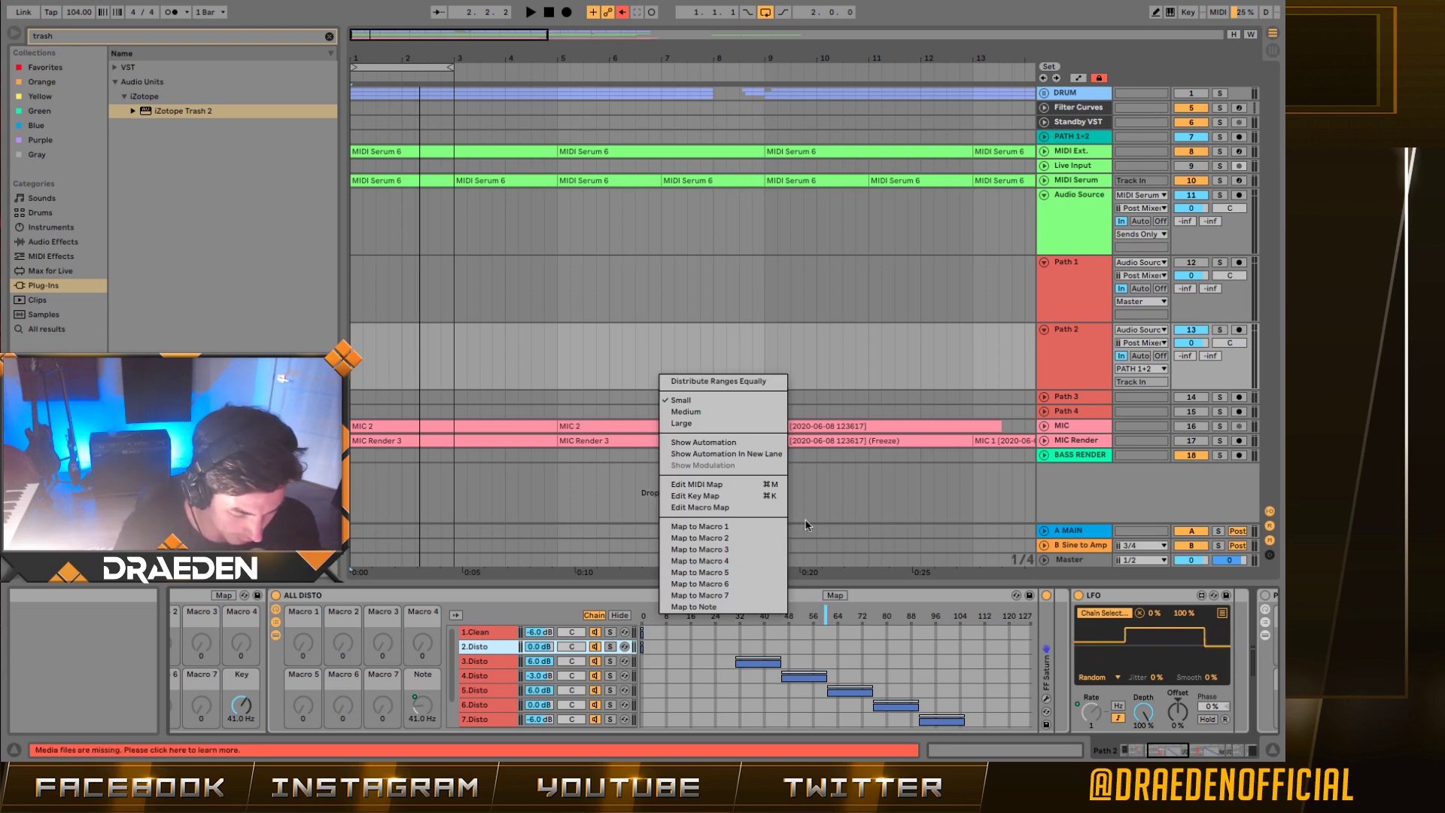
{"action": "left_click", "coordinate": [762, 383]}
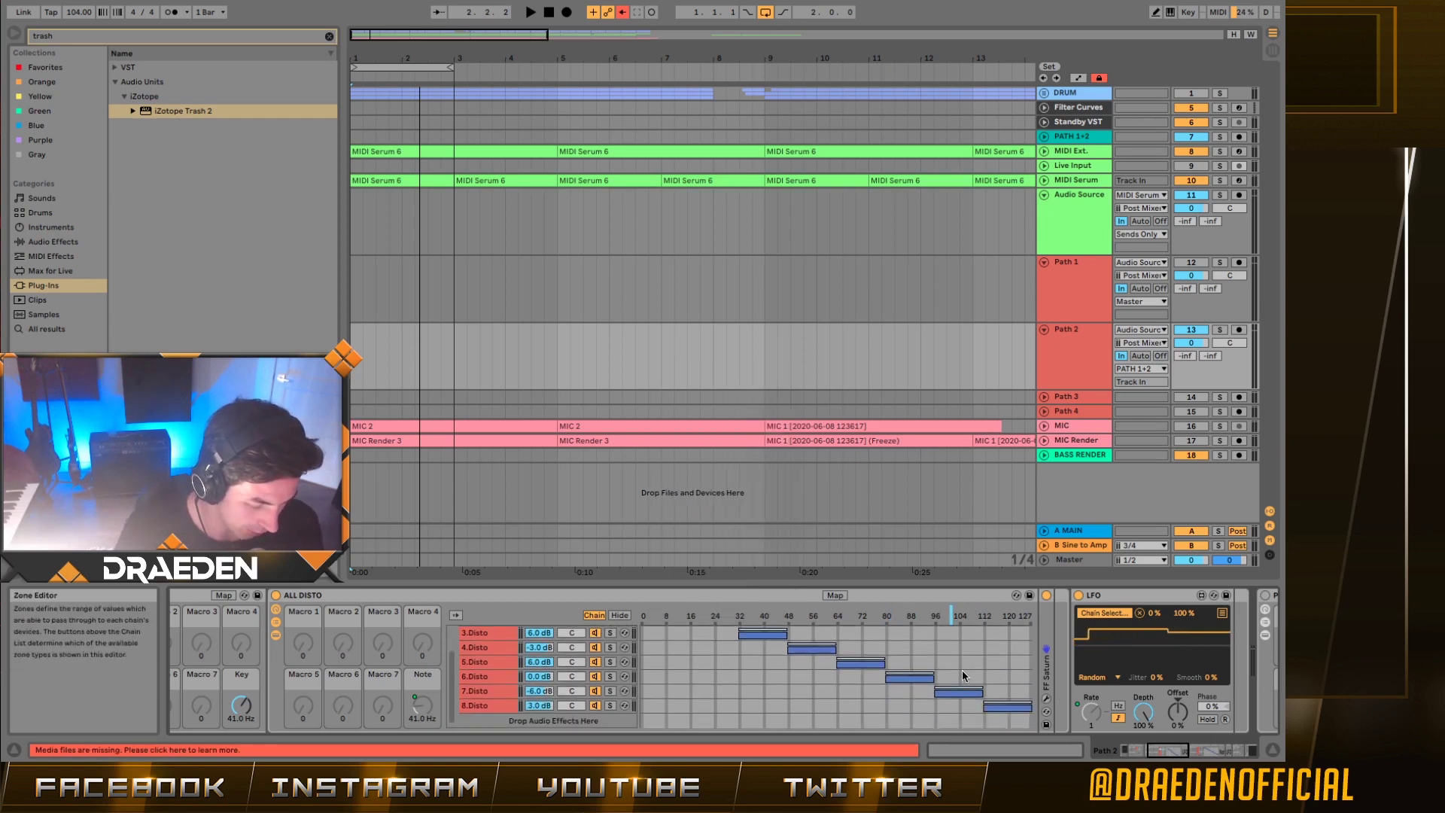
{"action": "scroll", "coordinate": [901, 635], "scroll_direction": "up", "scroll_amount": 2}
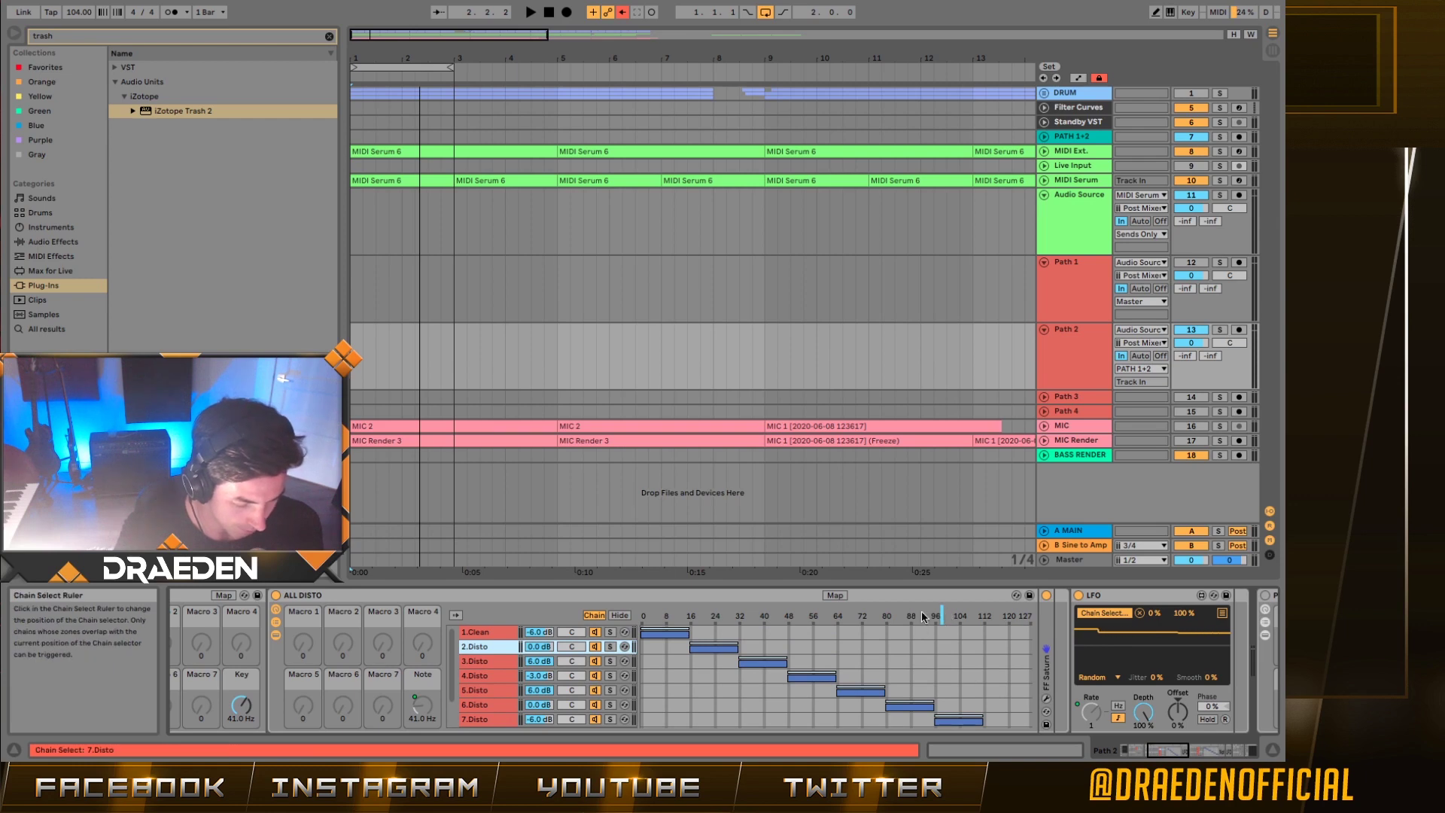
- Review the waveform options of the LFO driving the ALL DISTO chain selector, keeping Random
{"action": "left_click", "coordinate": [1129, 598]}
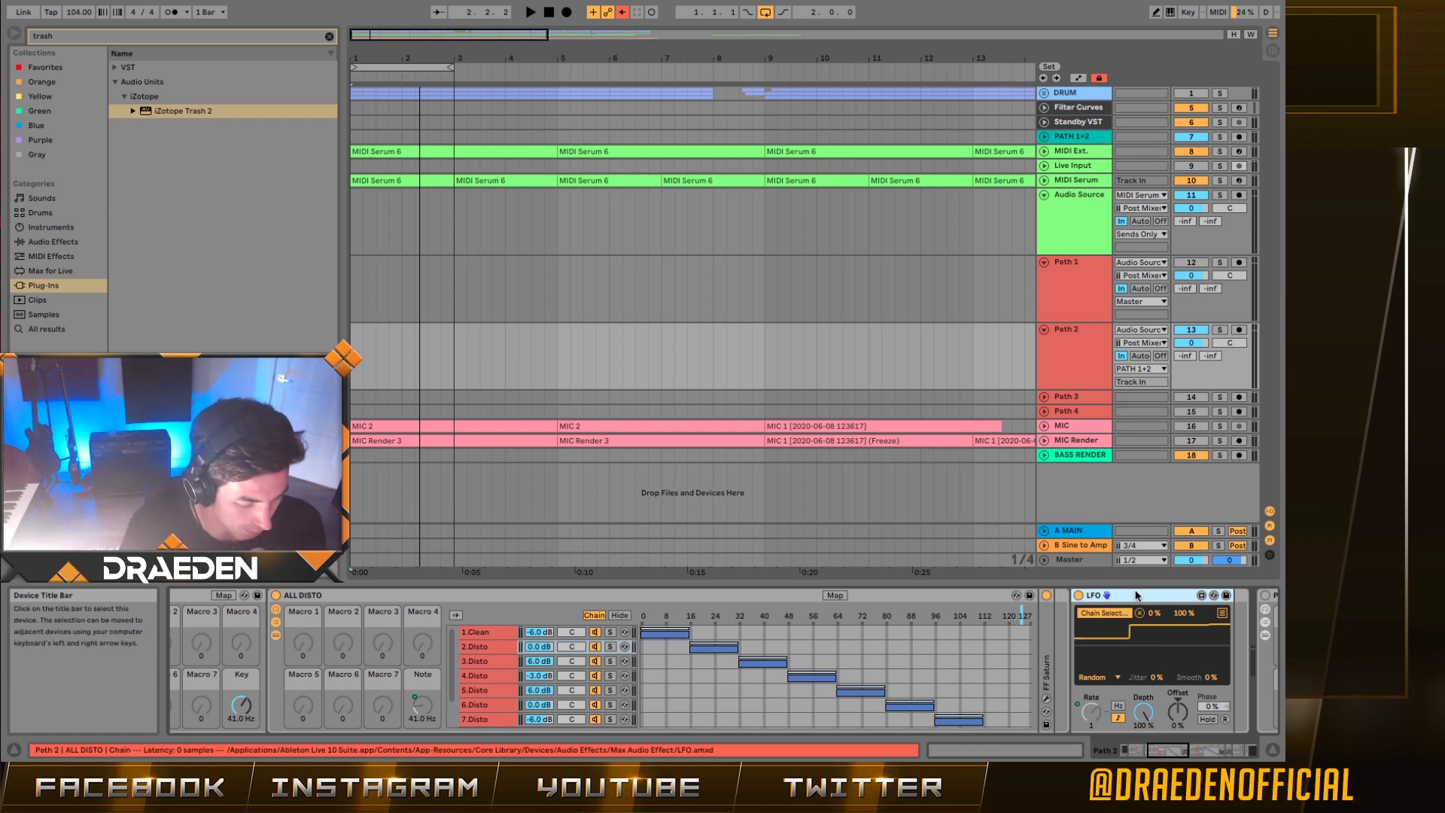
{"action": "left_click", "coordinate": [1115, 678]}
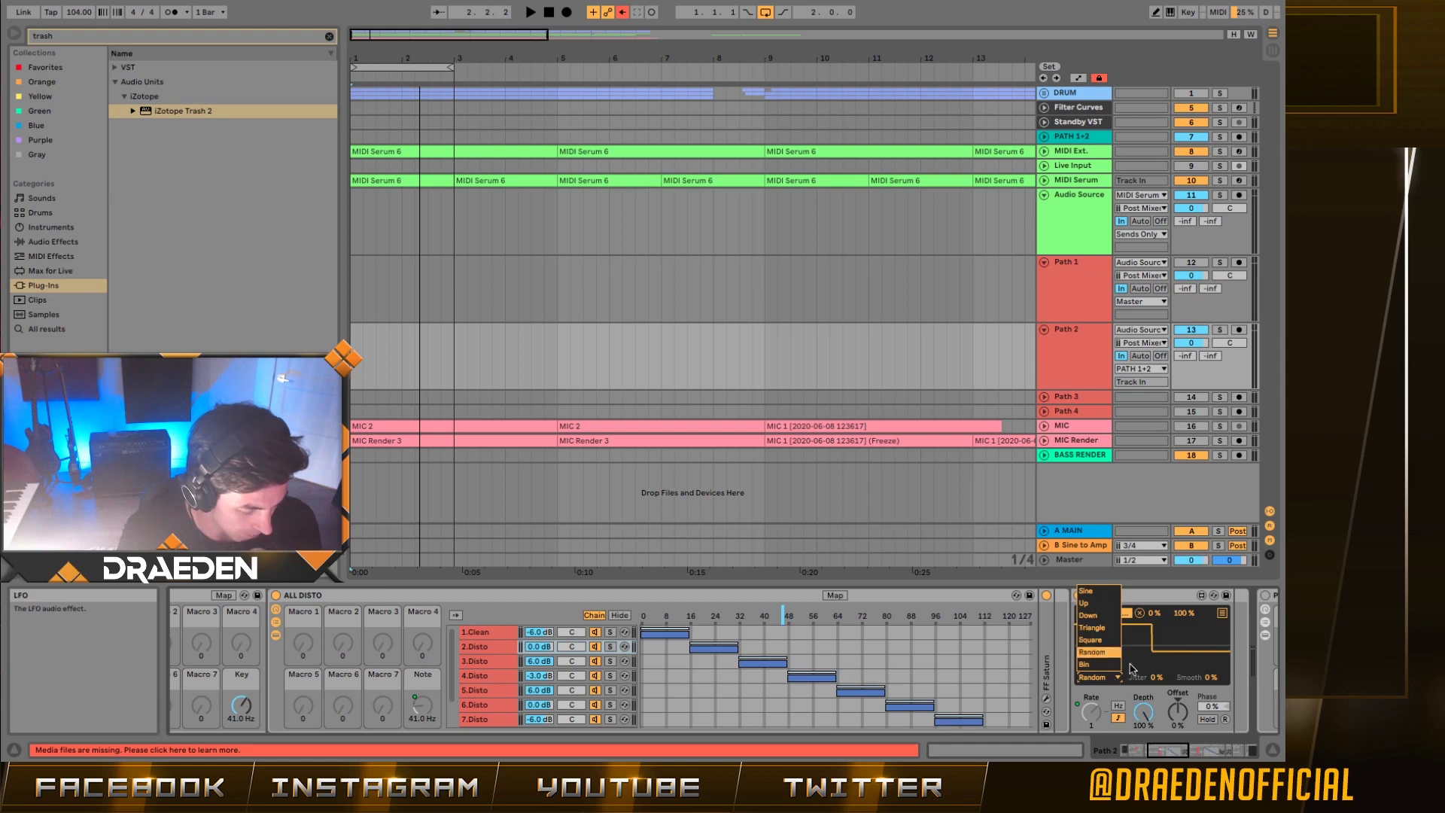
{"action": "left_click", "coordinate": [1099, 683]}
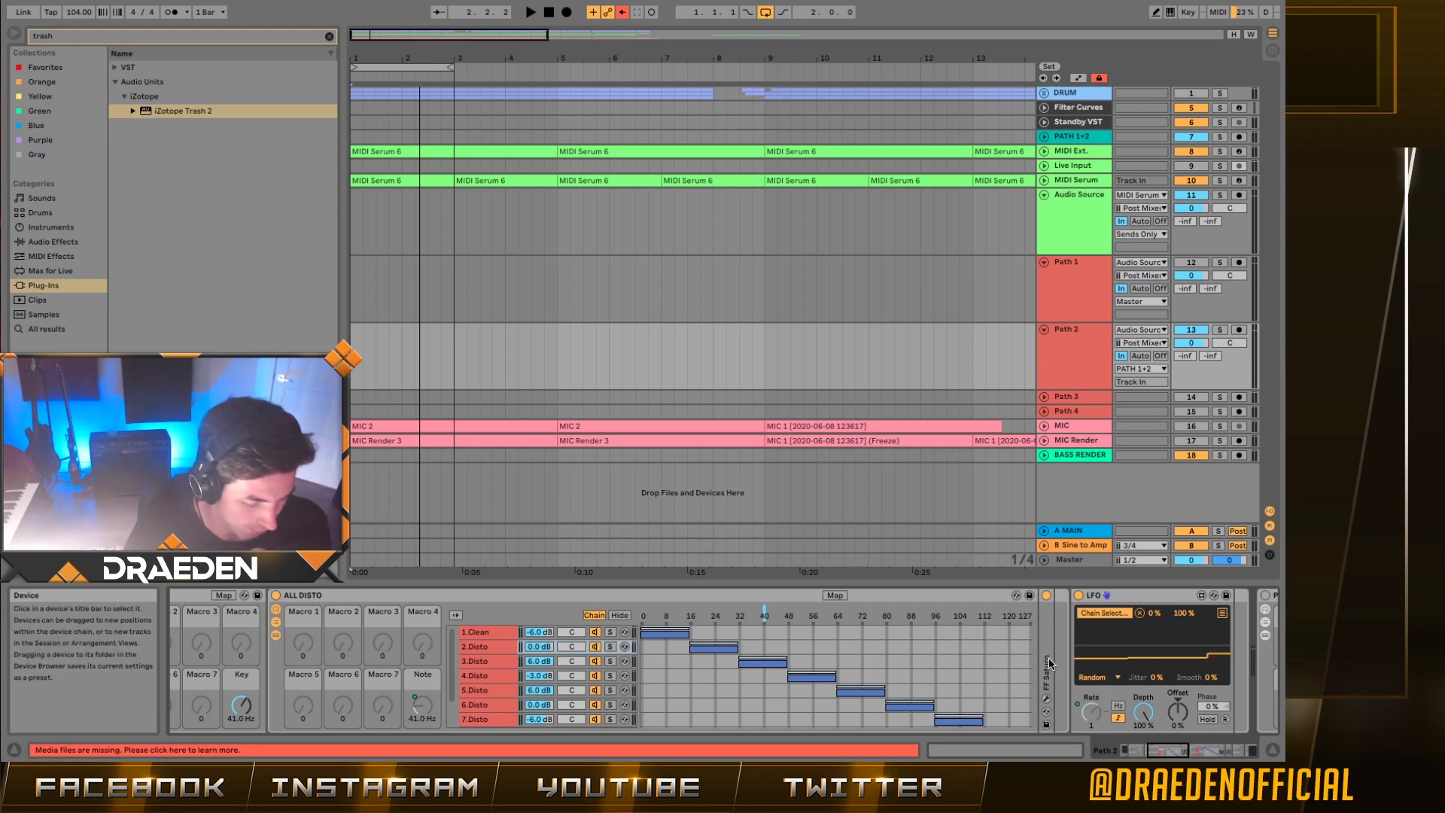
- Play the loop while lowering the first ALL DISTO rack's RATE Disto macro to 71, and stop playback
{"action": "scroll", "coordinate": [701, 632], "scroll_direction": "right", "scroll_amount": 8}
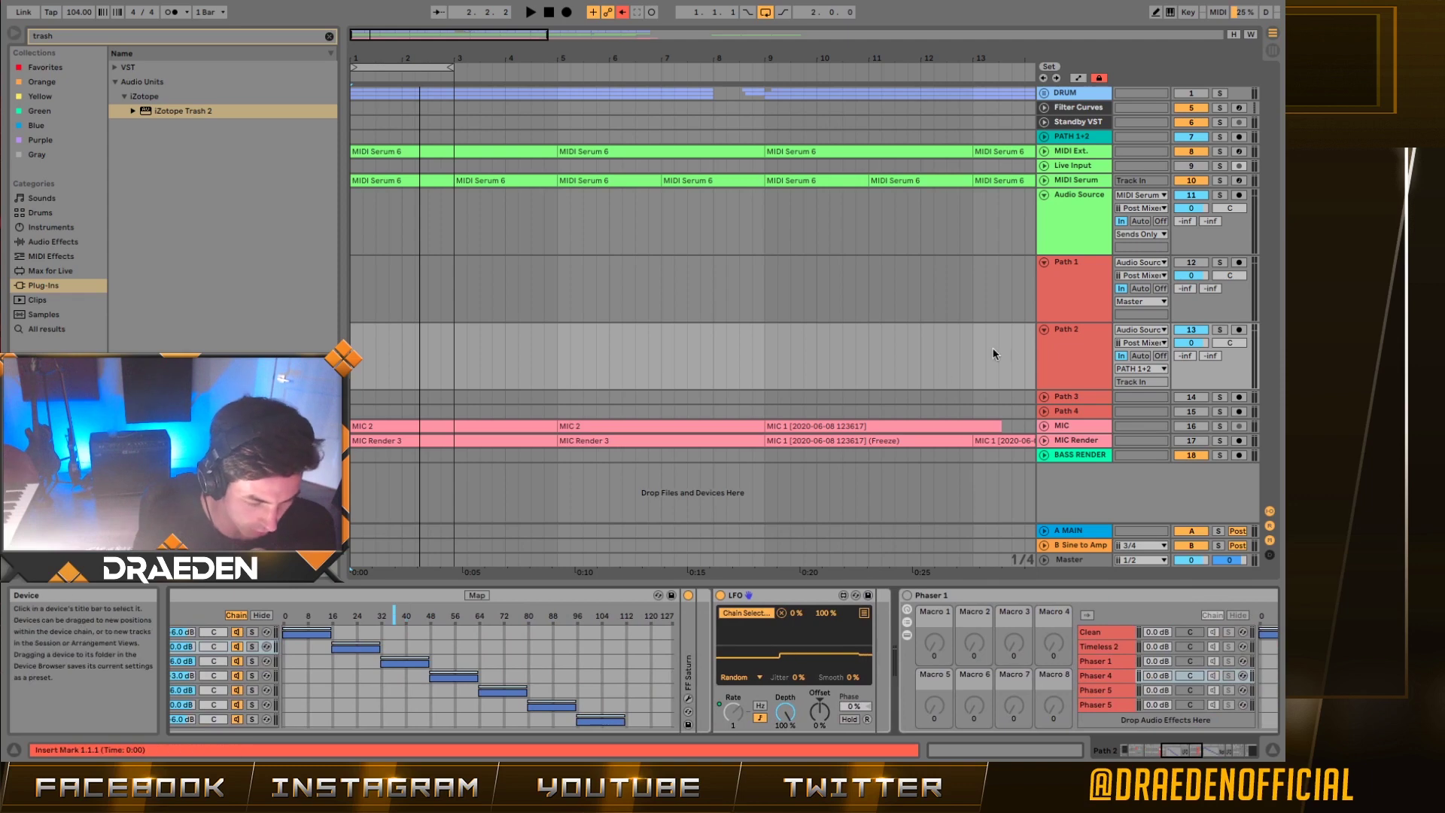
{"action": "key", "text": "space"}
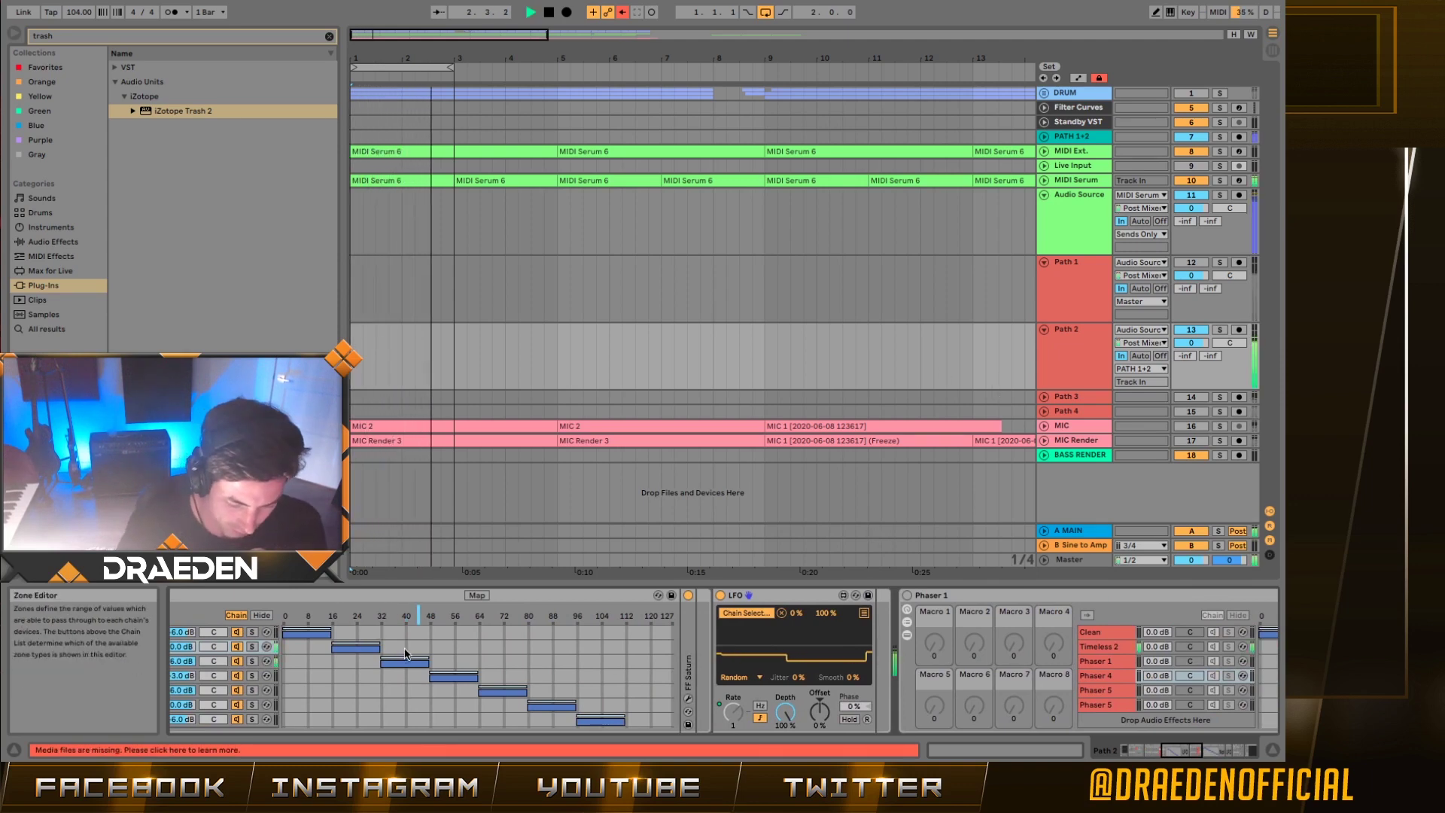
{"action": "scroll", "coordinate": [471, 649], "scroll_direction": "left", "scroll_amount": 3}
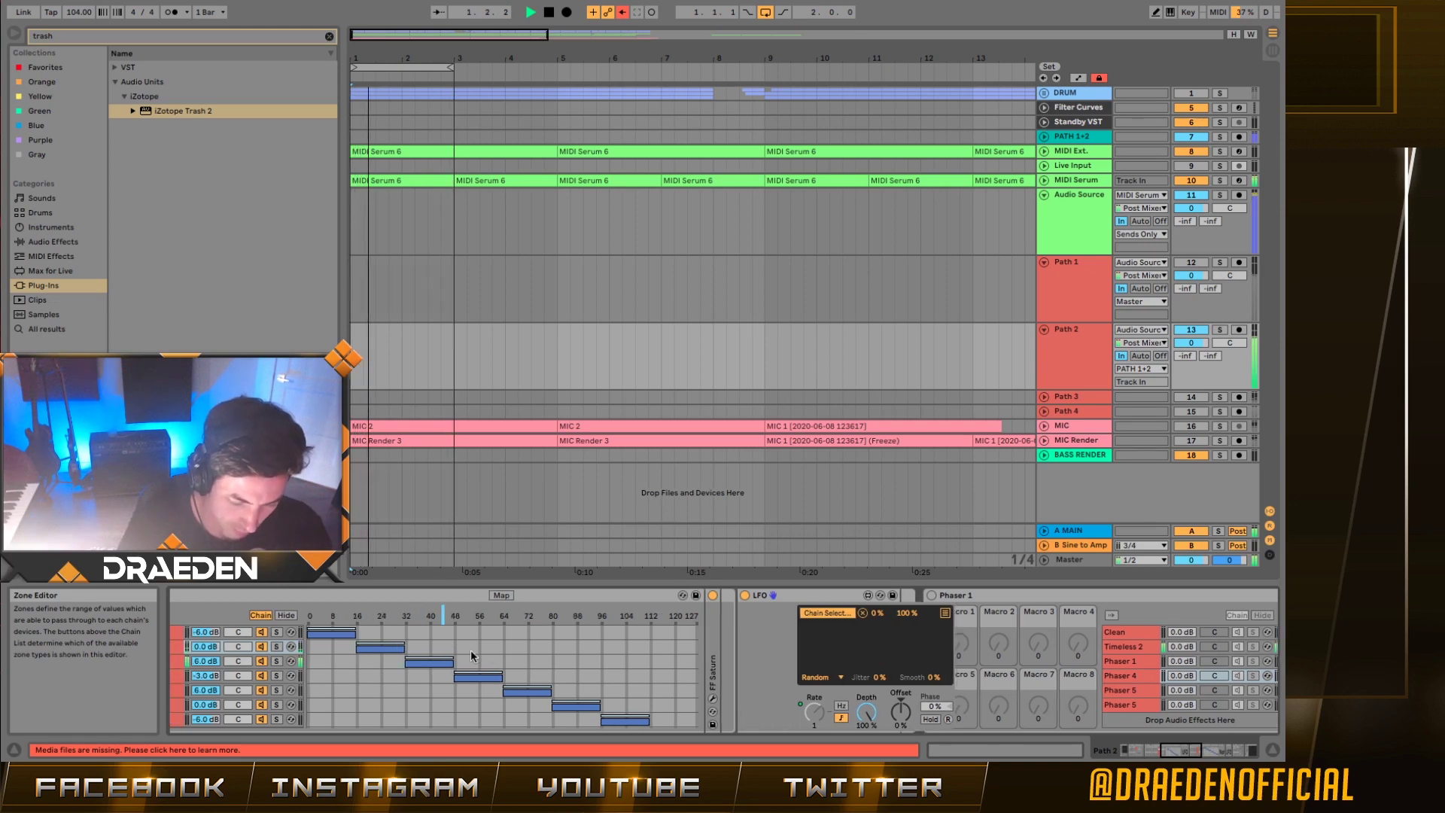
{"action": "scroll", "coordinate": [628, 699], "scroll_direction": "left", "scroll_amount": 10}
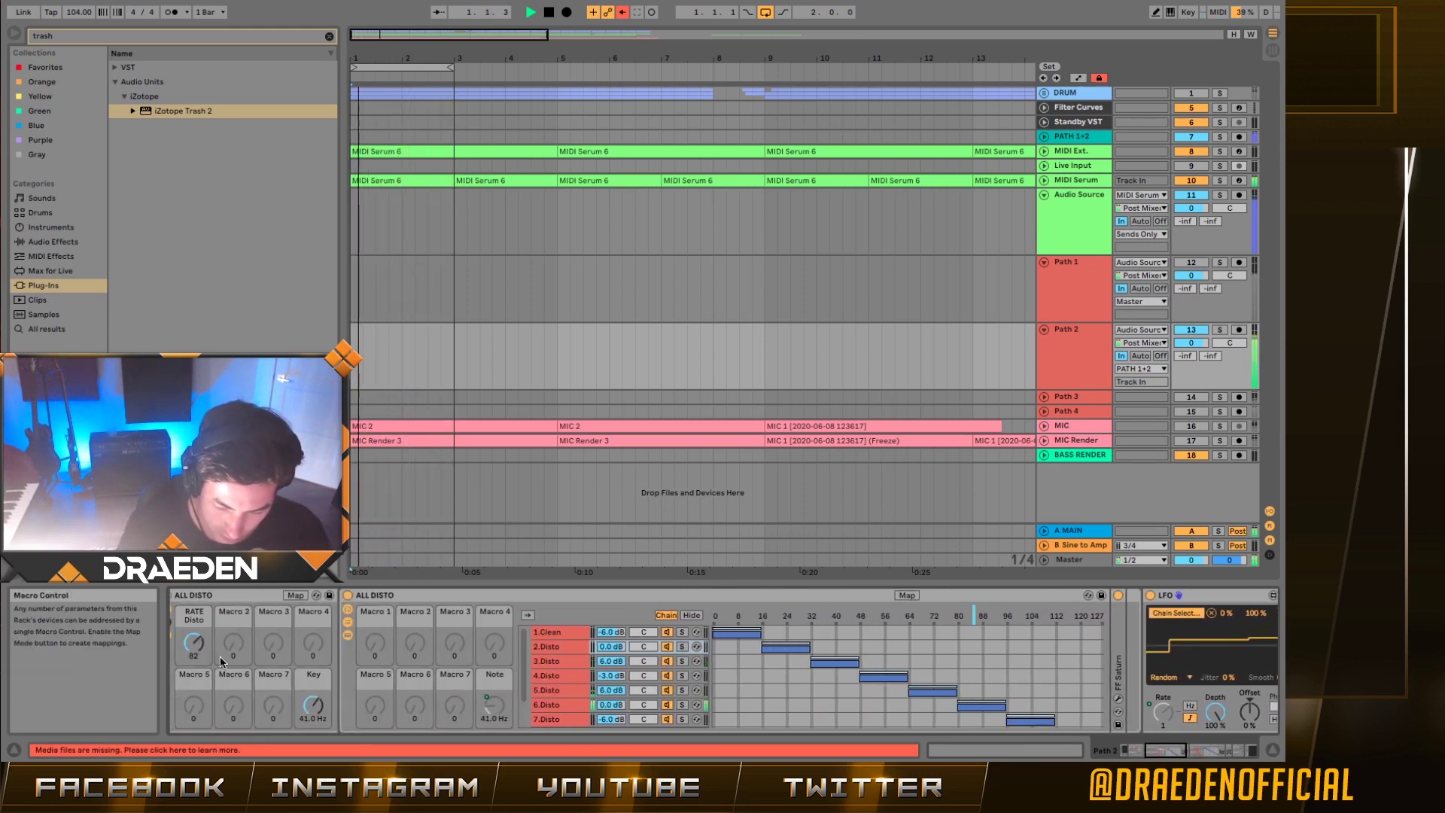
{"action": "left_click_drag", "start_coordinate": [193, 641], "coordinate": [193, 678]}
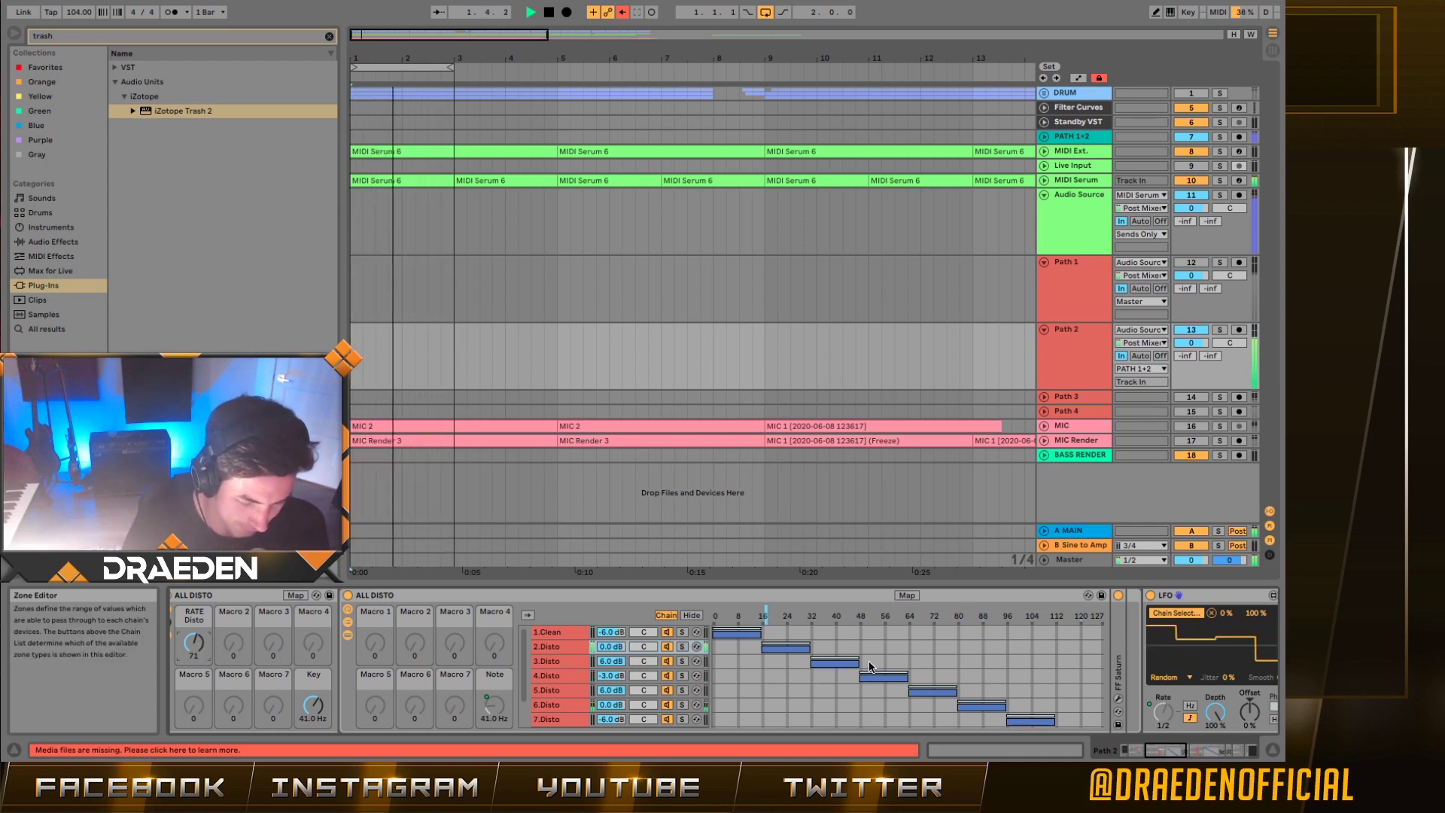
{"action": "key", "text": "space"}
- Activate Path 2's Phaser 1 rack and browse its chains, including Clean, Phaser 1 and Phaser 4
{"action": "scroll", "coordinate": [1125, 713], "scroll_direction": "right", "scroll_amount": 5}
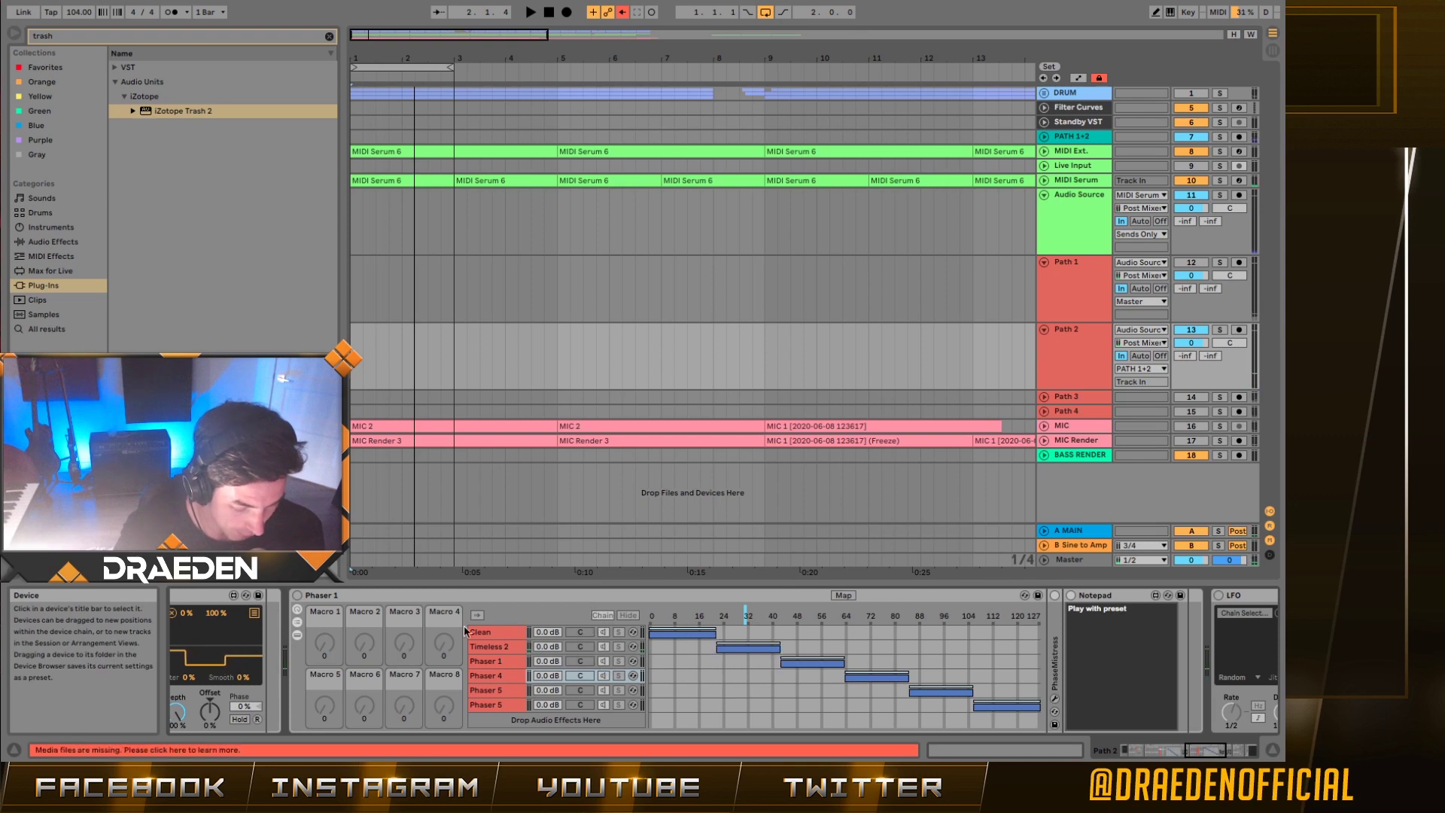
{"action": "left_click", "coordinate": [297, 595]}
{"action": "left_click", "coordinate": [506, 661]}
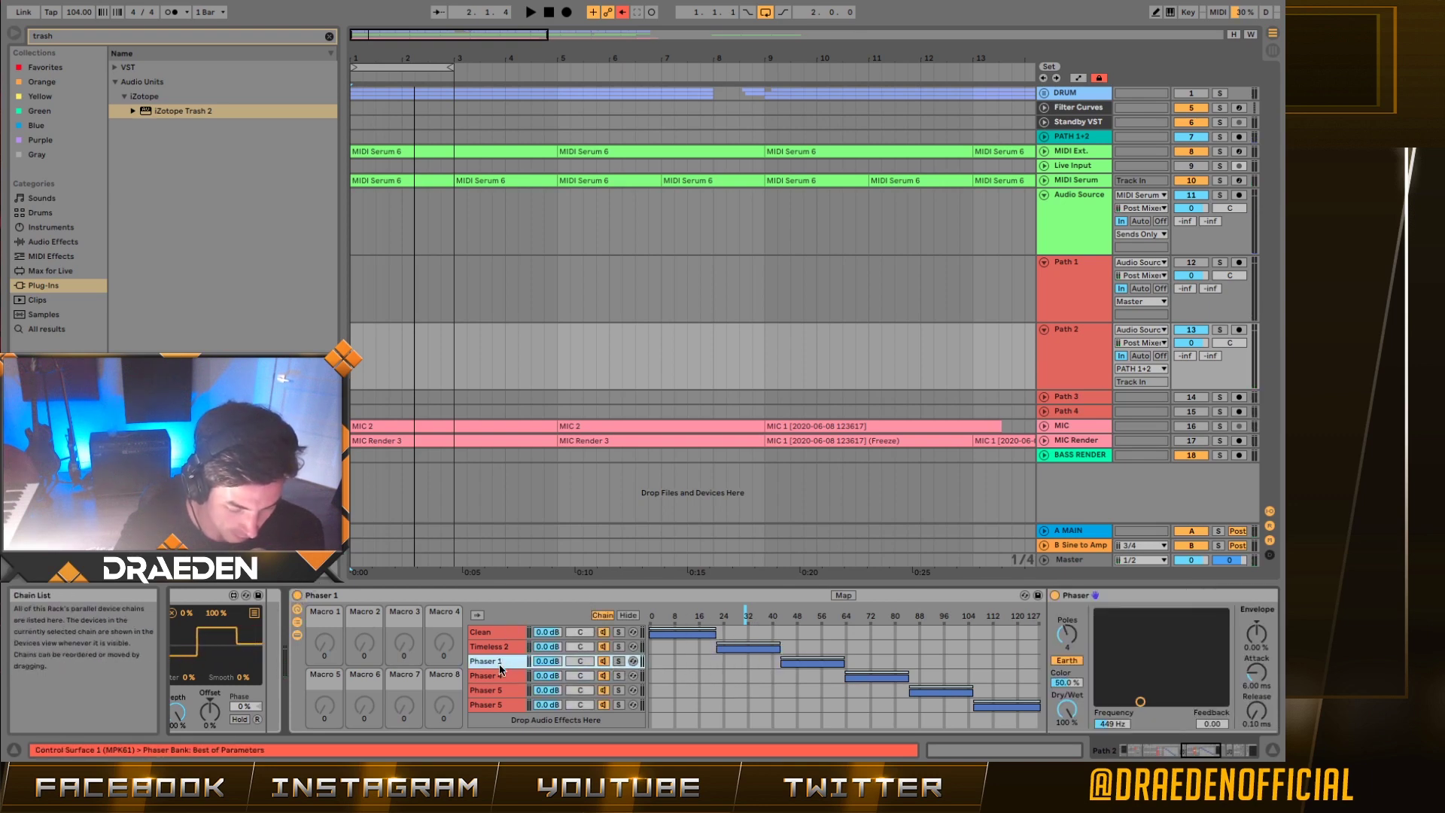
{"action": "left_click", "coordinate": [523, 691]}
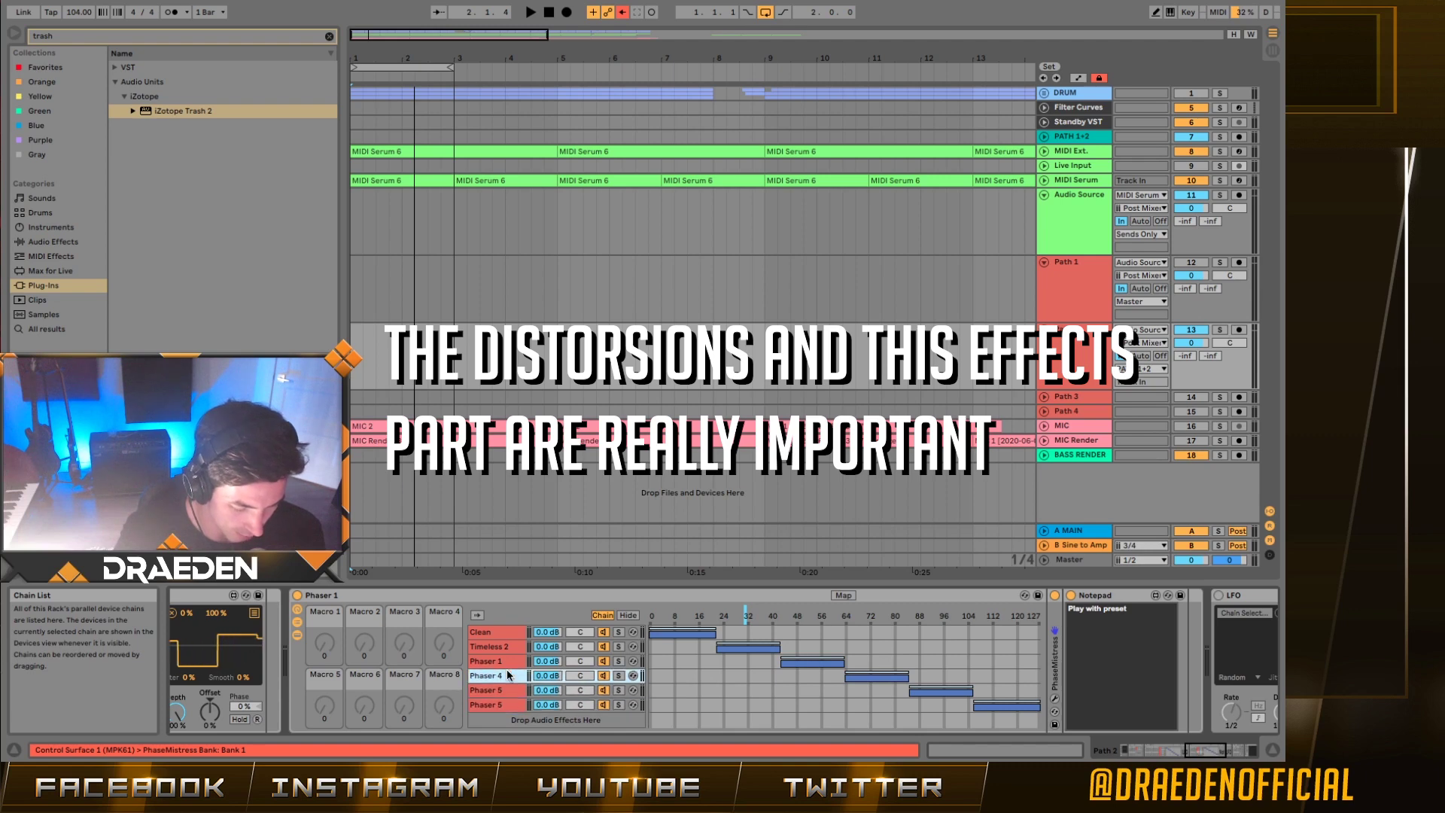
{"action": "left_click", "coordinate": [507, 647]}
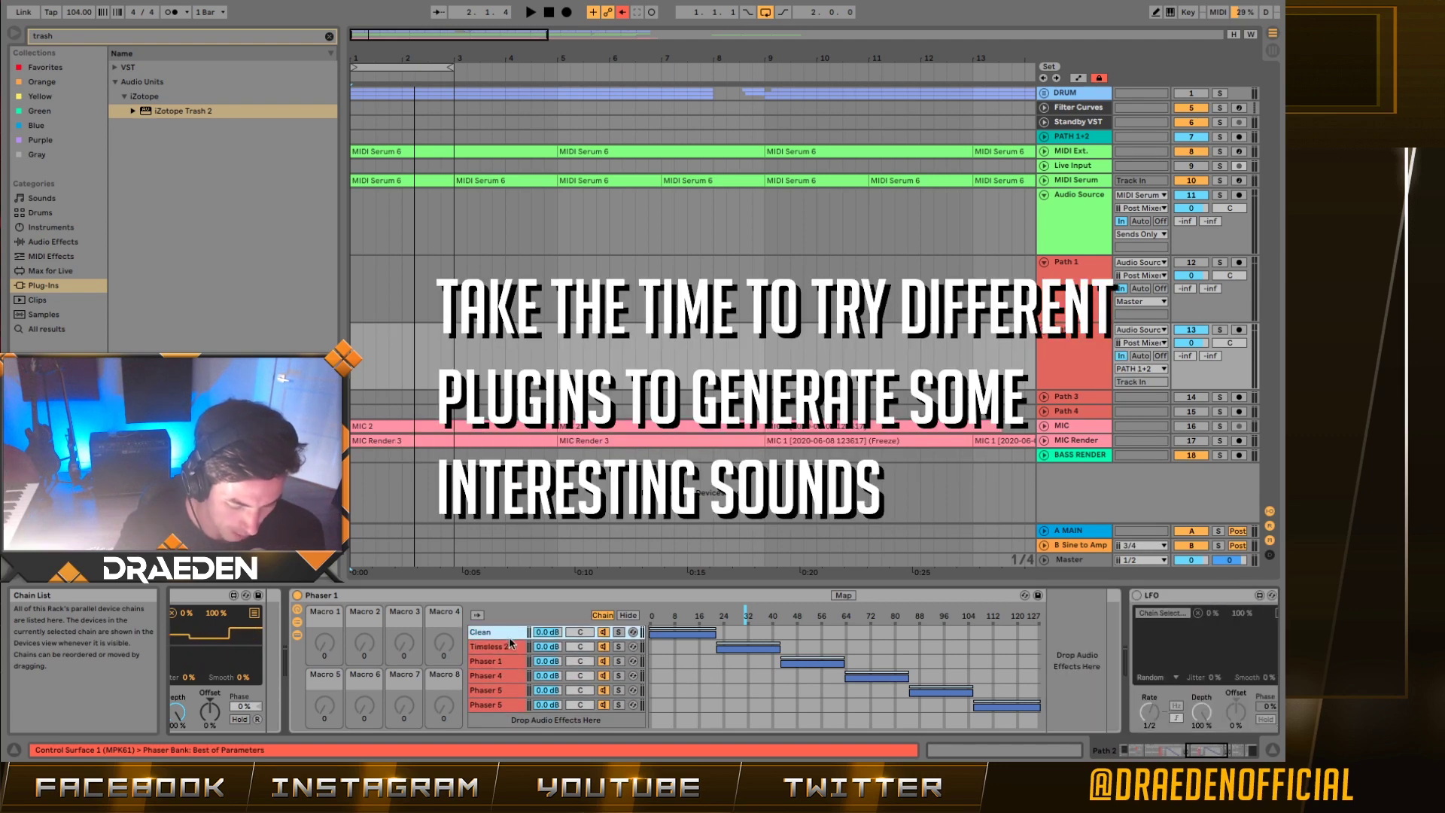
{"action": "left_click", "coordinate": [501, 662]}
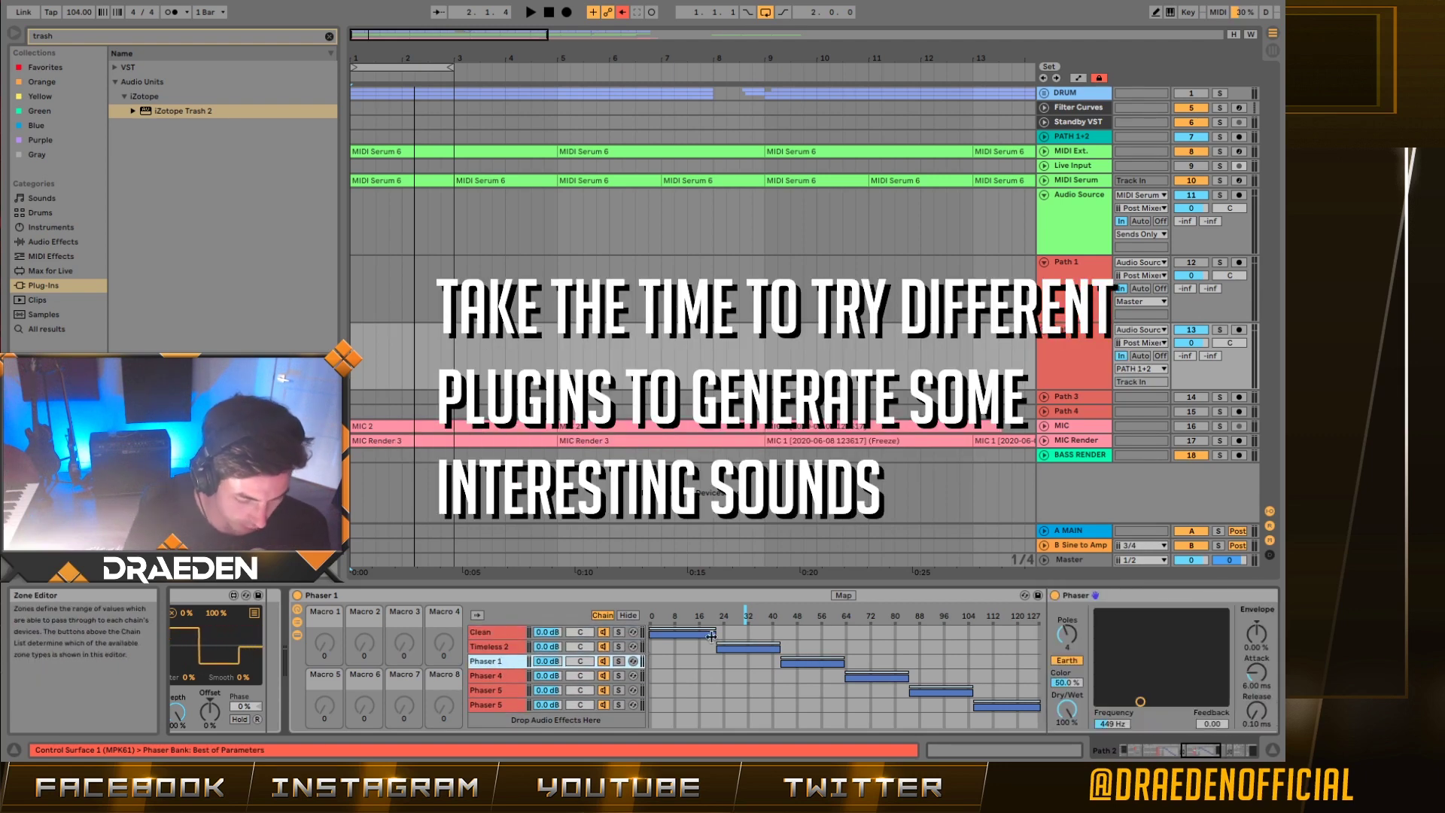
- Activate the LFO following the Phaser 1 rack and play the loop to hear its chains switch, stopping playback at the end
{"action": "scroll", "coordinate": [1222, 649], "scroll_direction": "right", "scroll_amount": 3}
{"action": "scroll", "coordinate": [1223, 648], "scroll_direction": "right", "scroll_amount": 2}
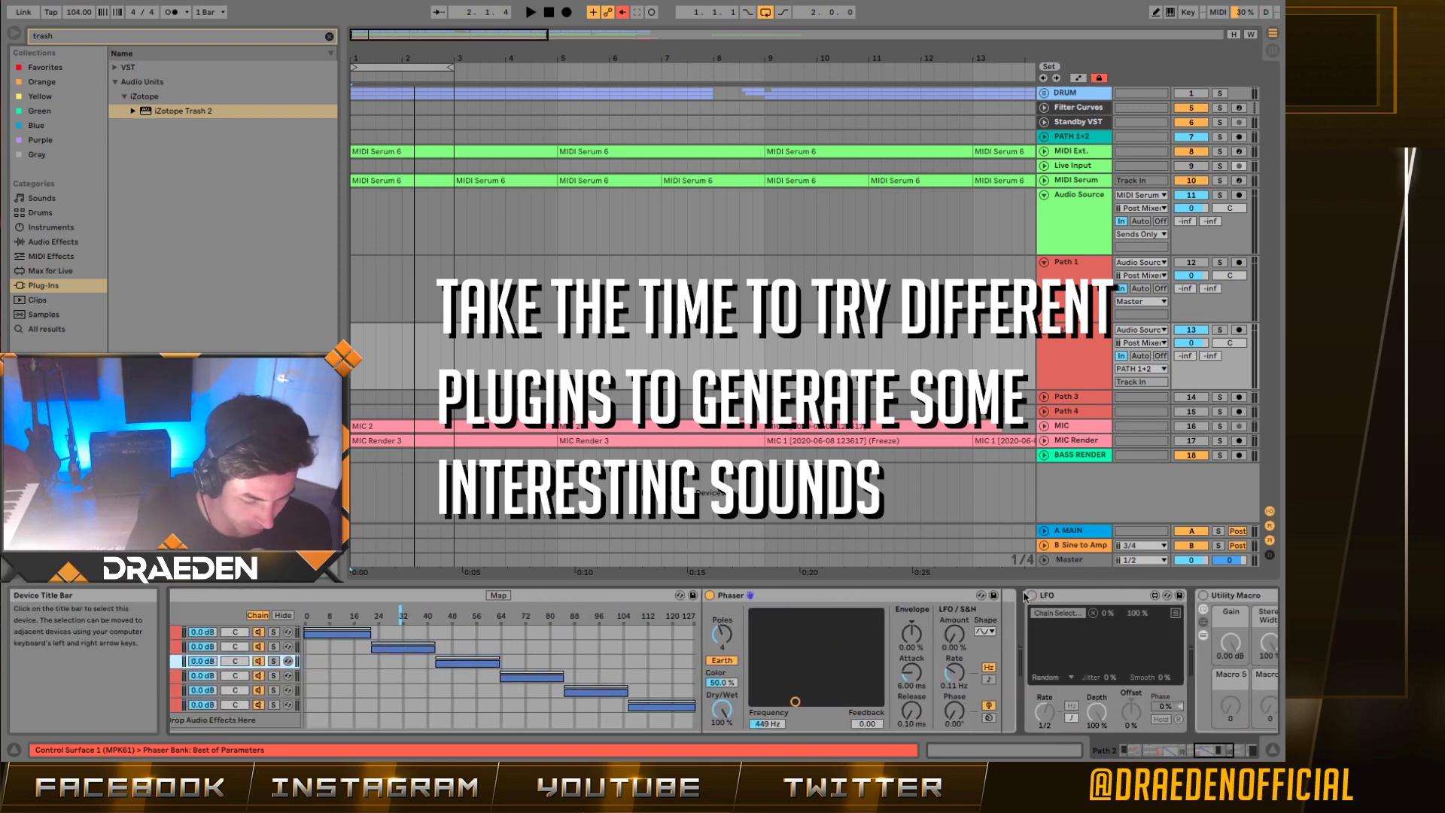
{"action": "key", "text": "space"}
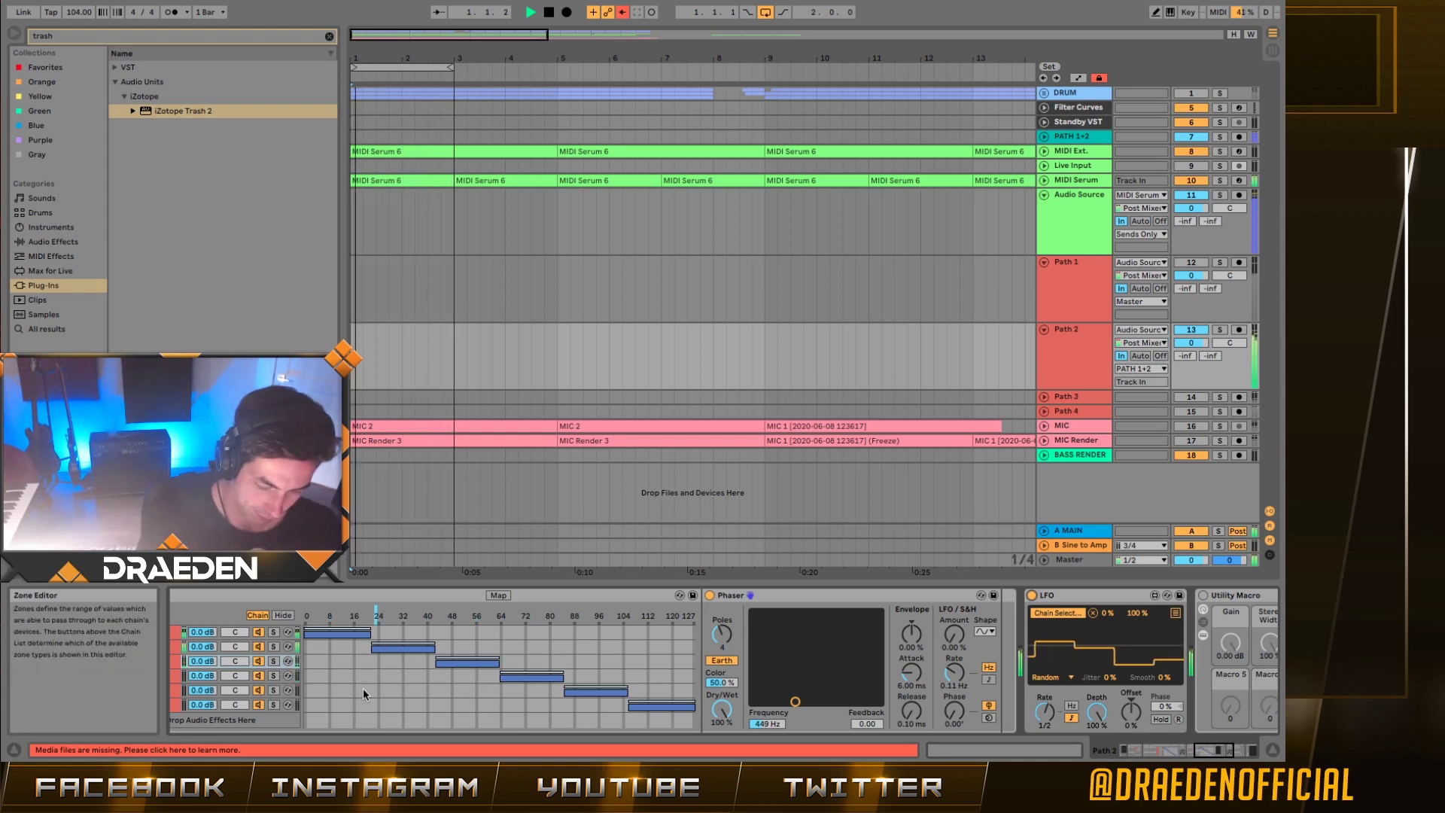
{"action": "scroll", "coordinate": [494, 681], "scroll_direction": "left", "scroll_amount": 3}
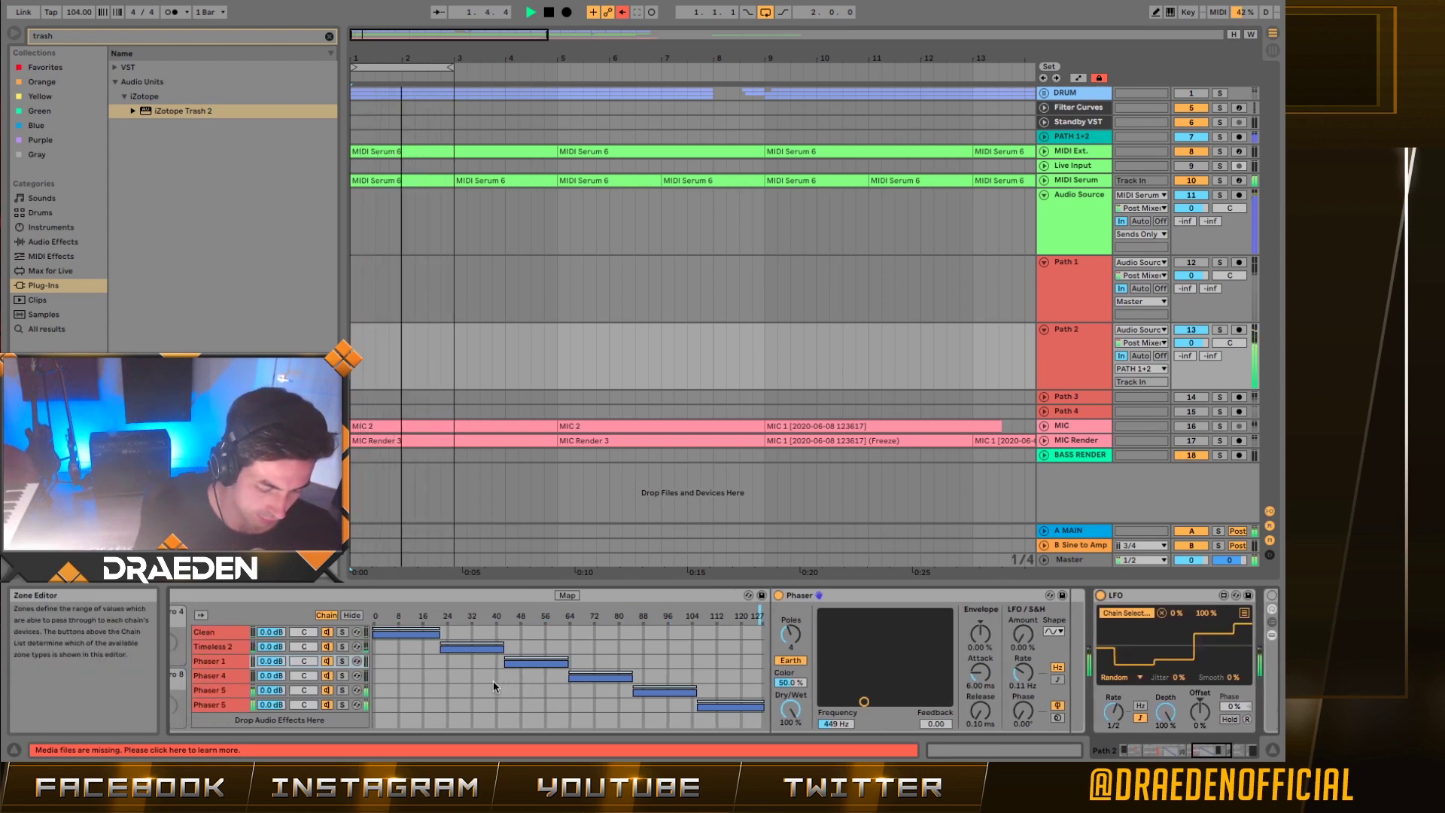
{"action": "key", "text": "space"}
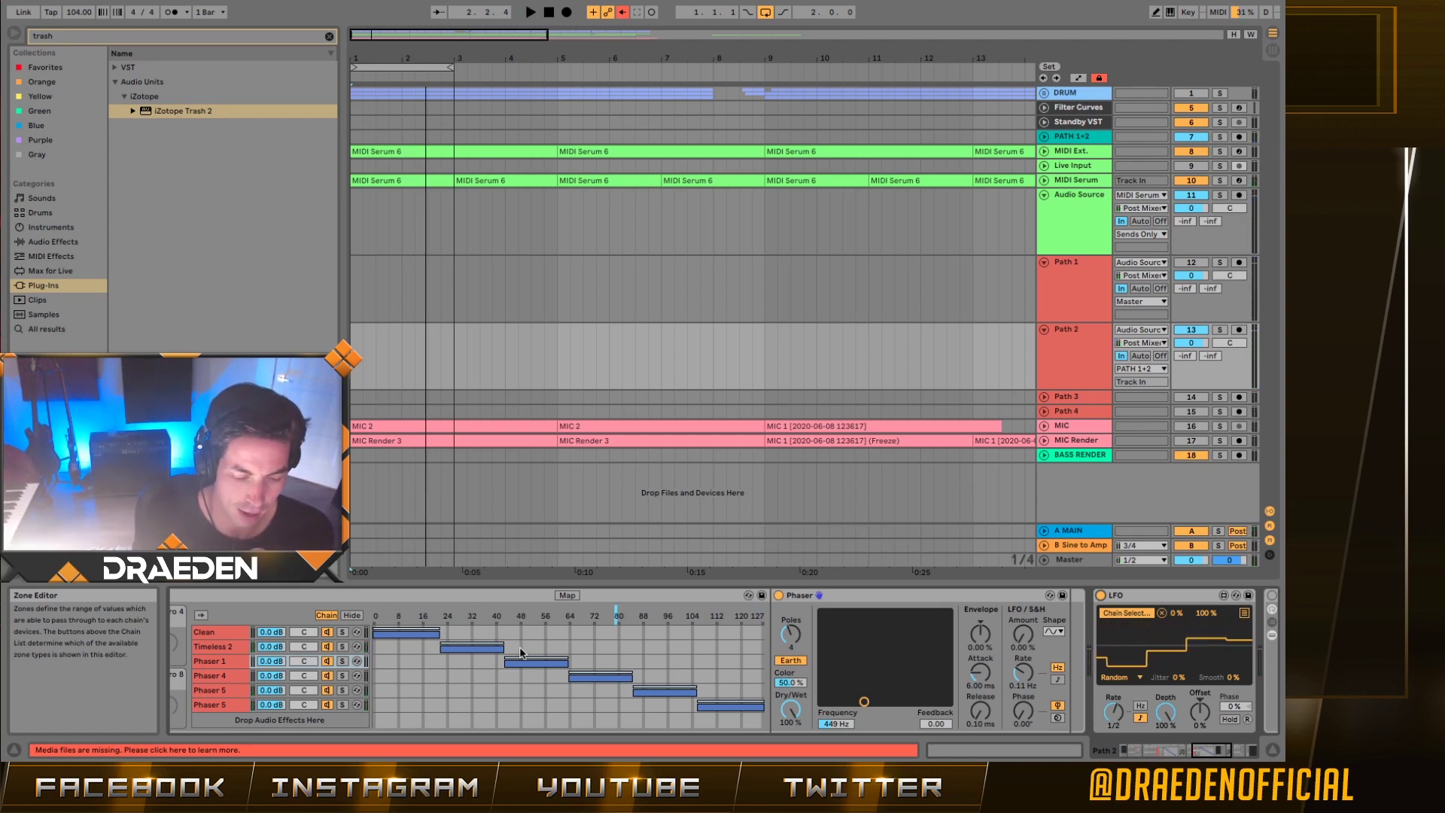
- Activate the Utility Macro rack and the Spectrum analyzer at the end of Path 2's device chain
{"action": "scroll", "coordinate": [558, 636], "scroll_direction": "right", "scroll_amount": 10}
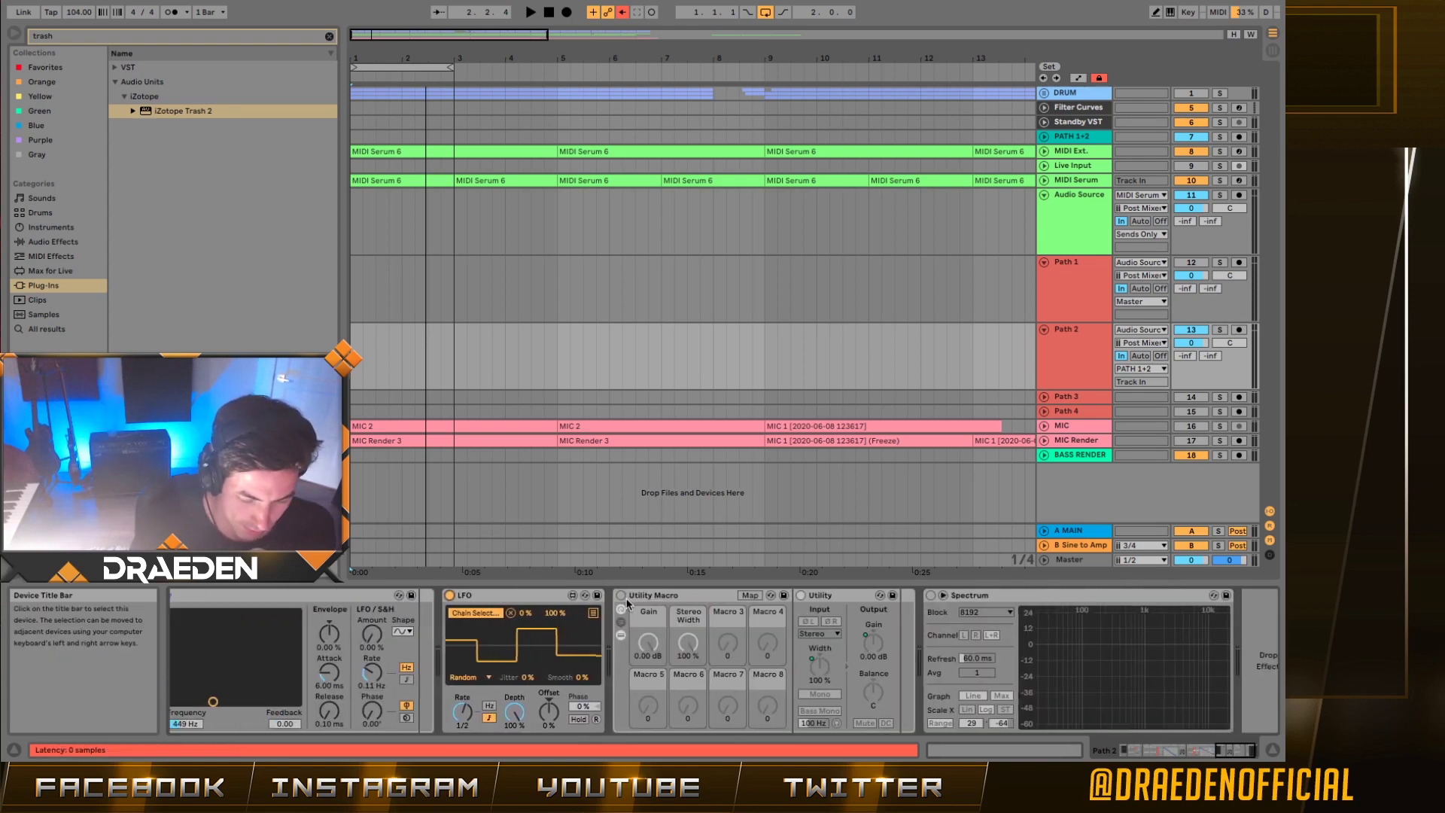
{"action": "key", "text": "0"}
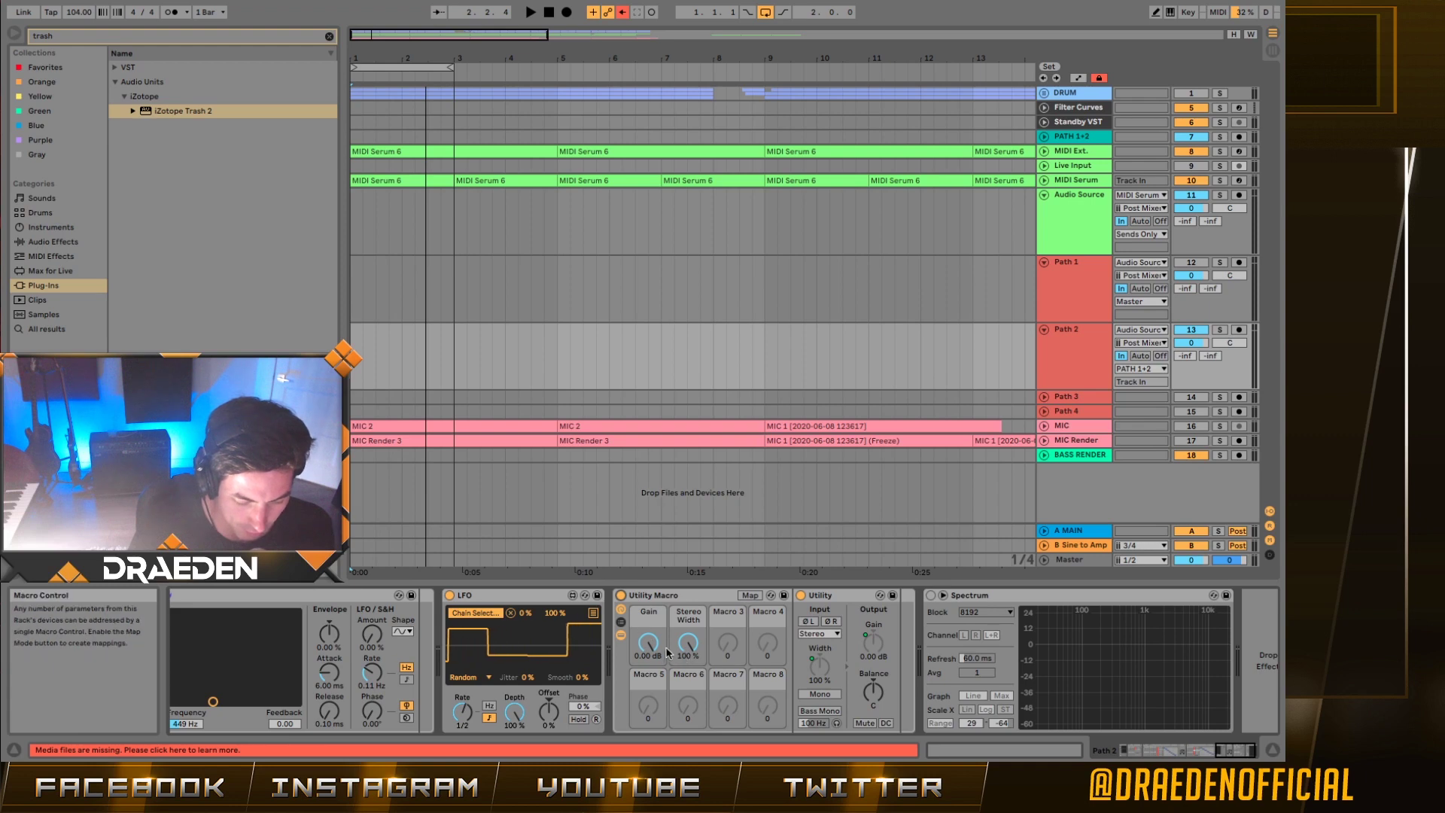
{"action": "scroll", "coordinate": [1044, 659], "scroll_direction": "left", "scroll_amount": 12}
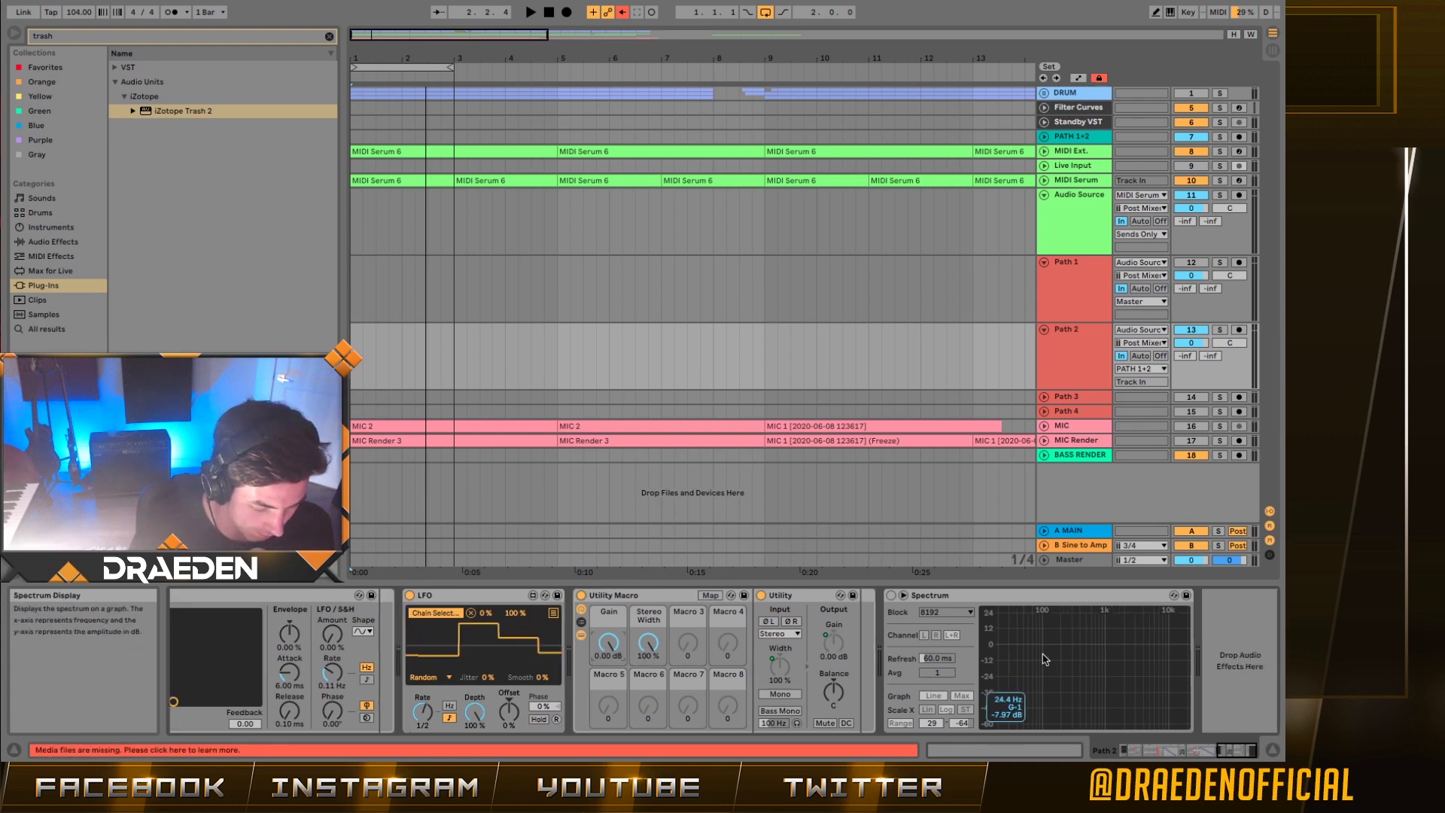
{"action": "scroll", "coordinate": [1044, 659], "scroll_direction": "right", "scroll_amount": 10}
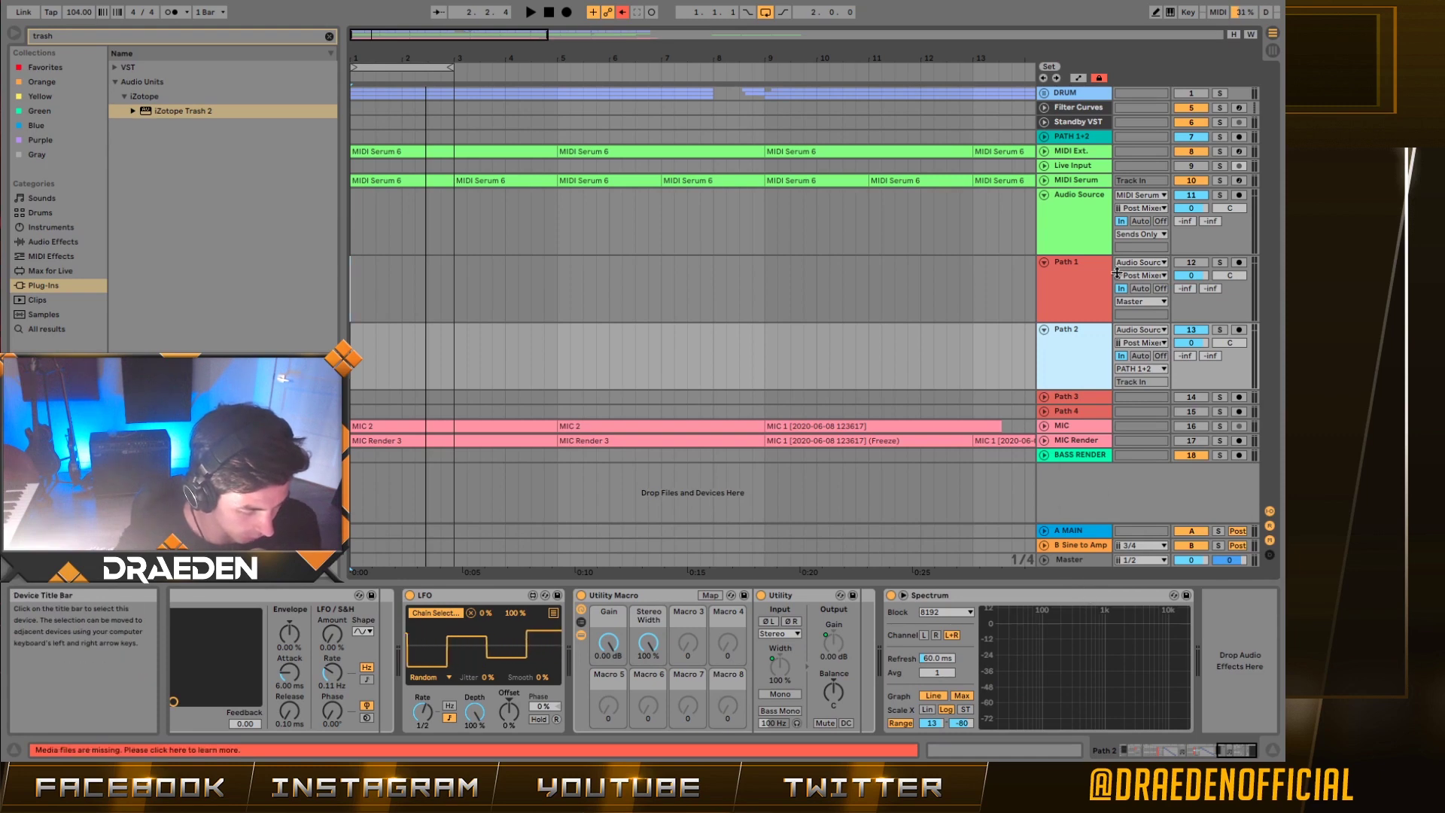
- Unmute the Path 1 track, activate its Utility Macro rack and select the SC from Path 2 gate
{"action": "left_click", "coordinate": [1082, 298]}
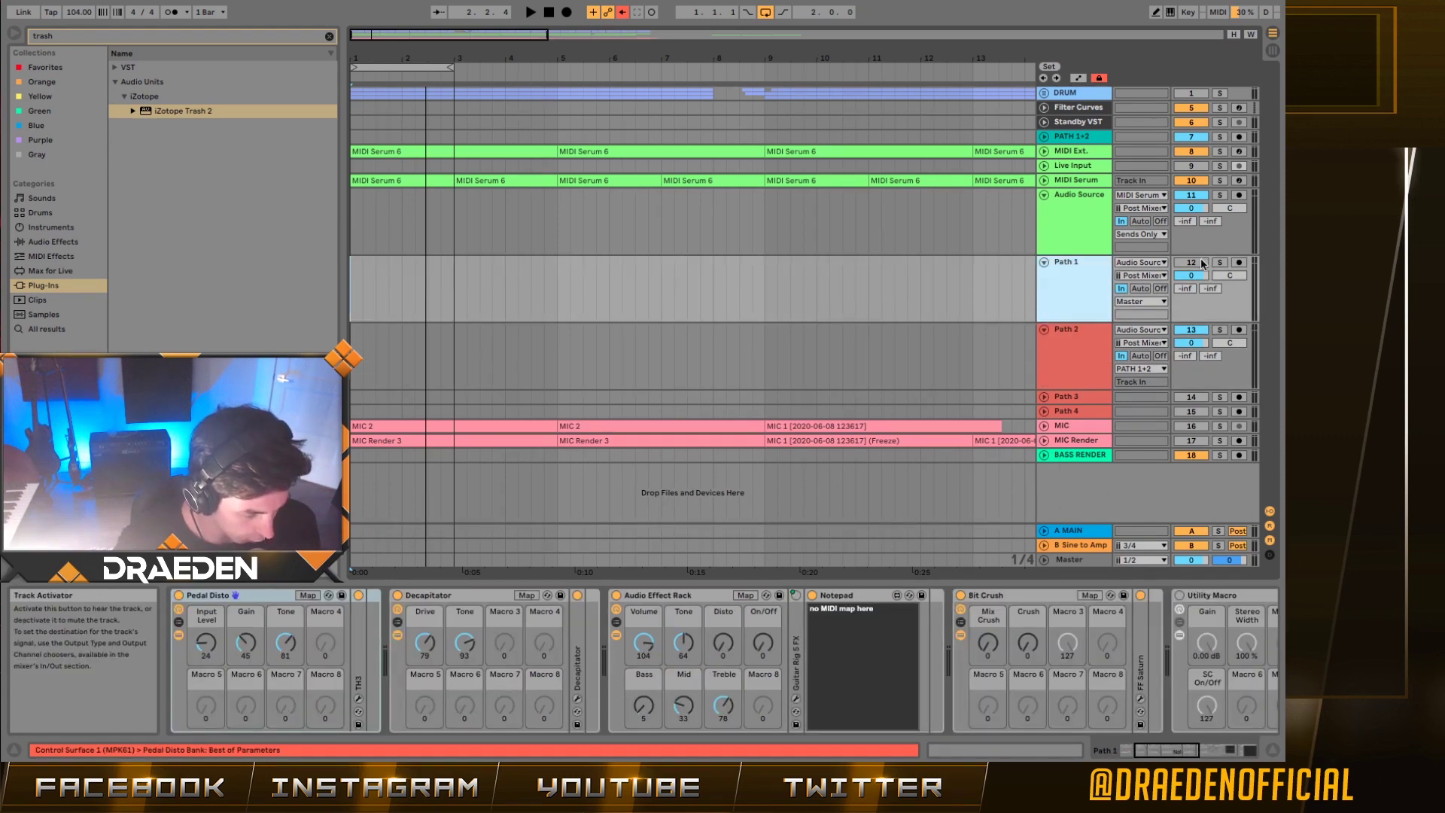
{"action": "scroll", "coordinate": [912, 667], "scroll_direction": "right", "scroll_amount": 10}
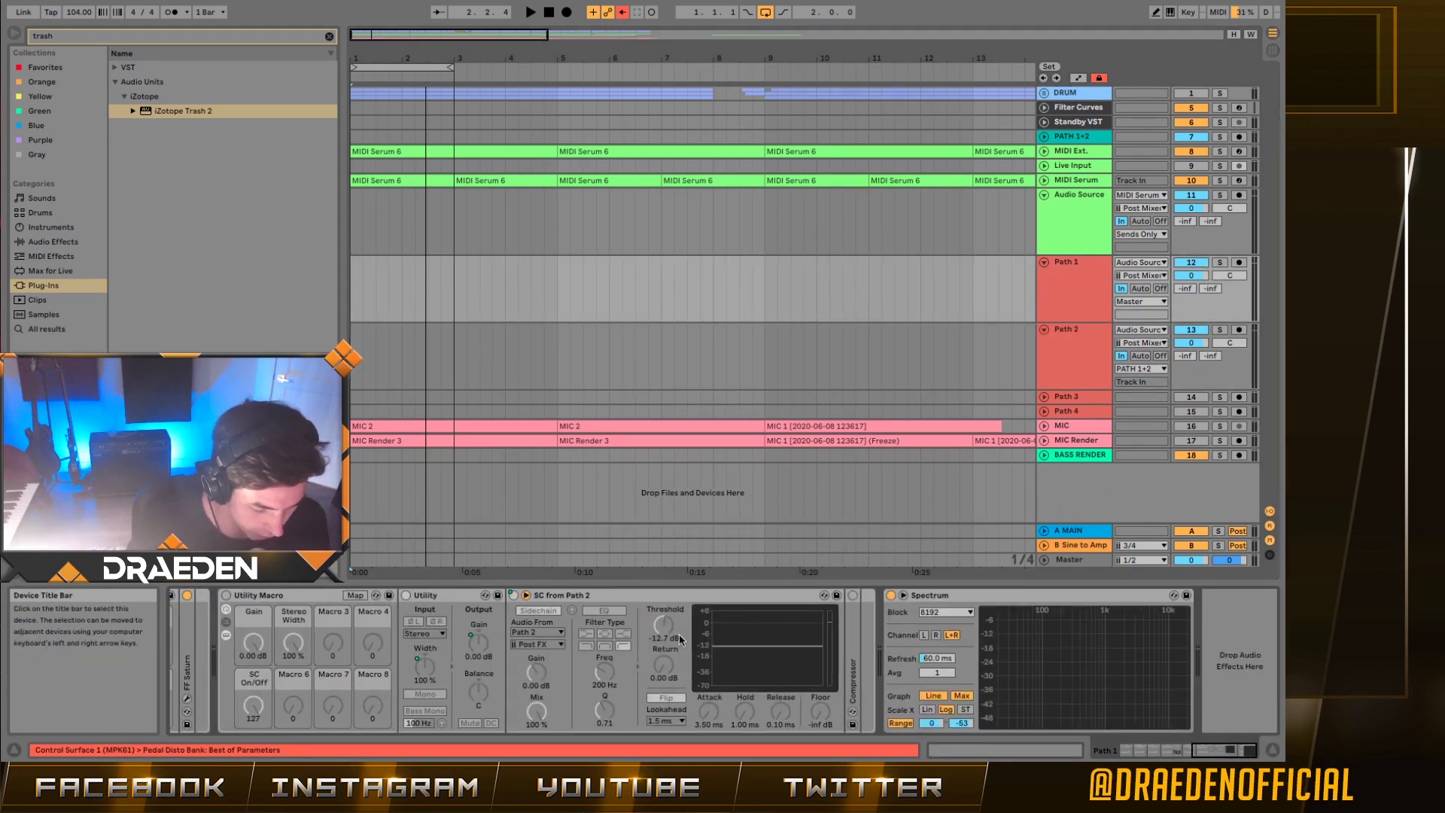
{"action": "left_click", "coordinate": [225, 595]}
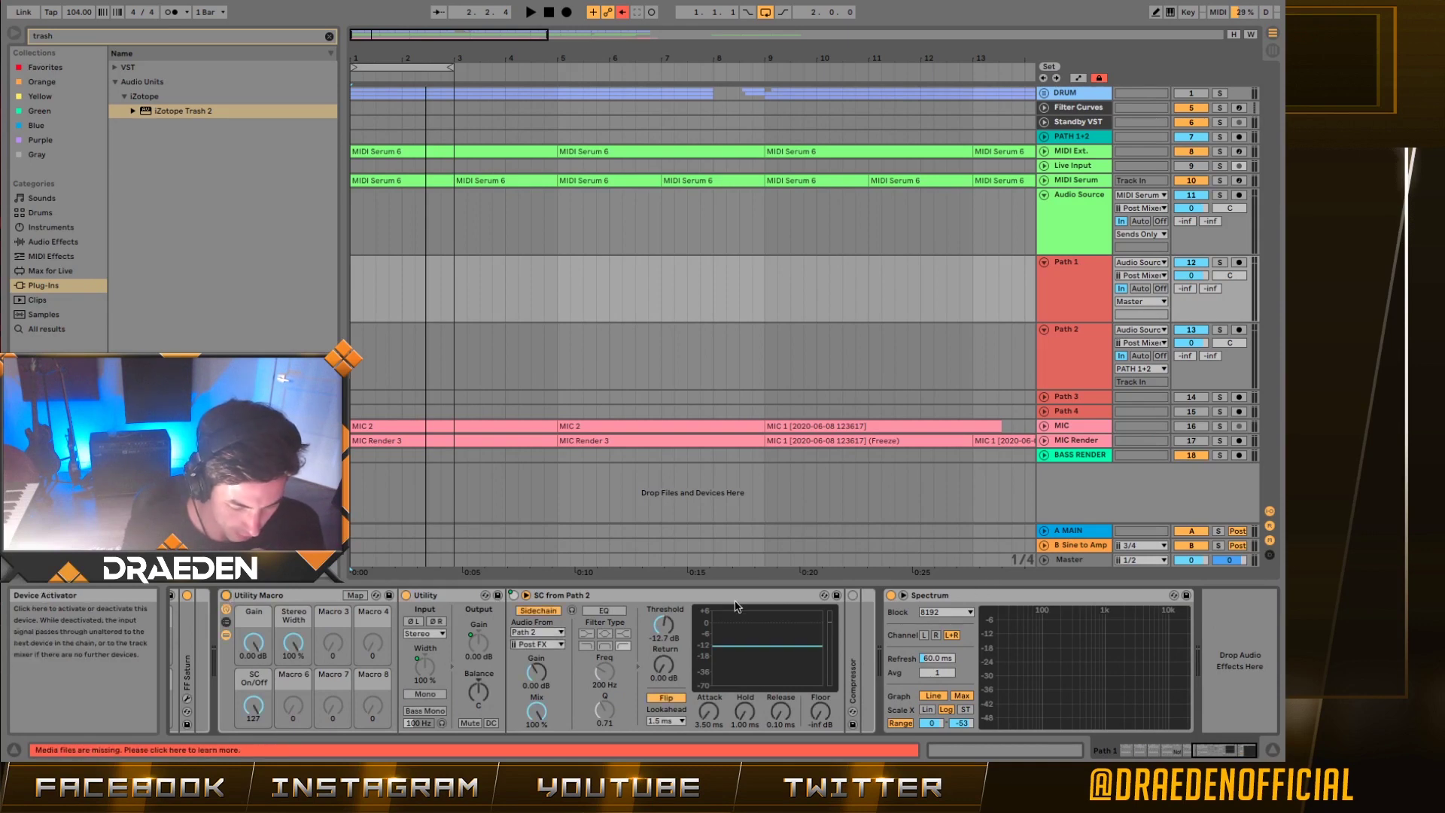
{"action": "left_click", "coordinate": [569, 596]}
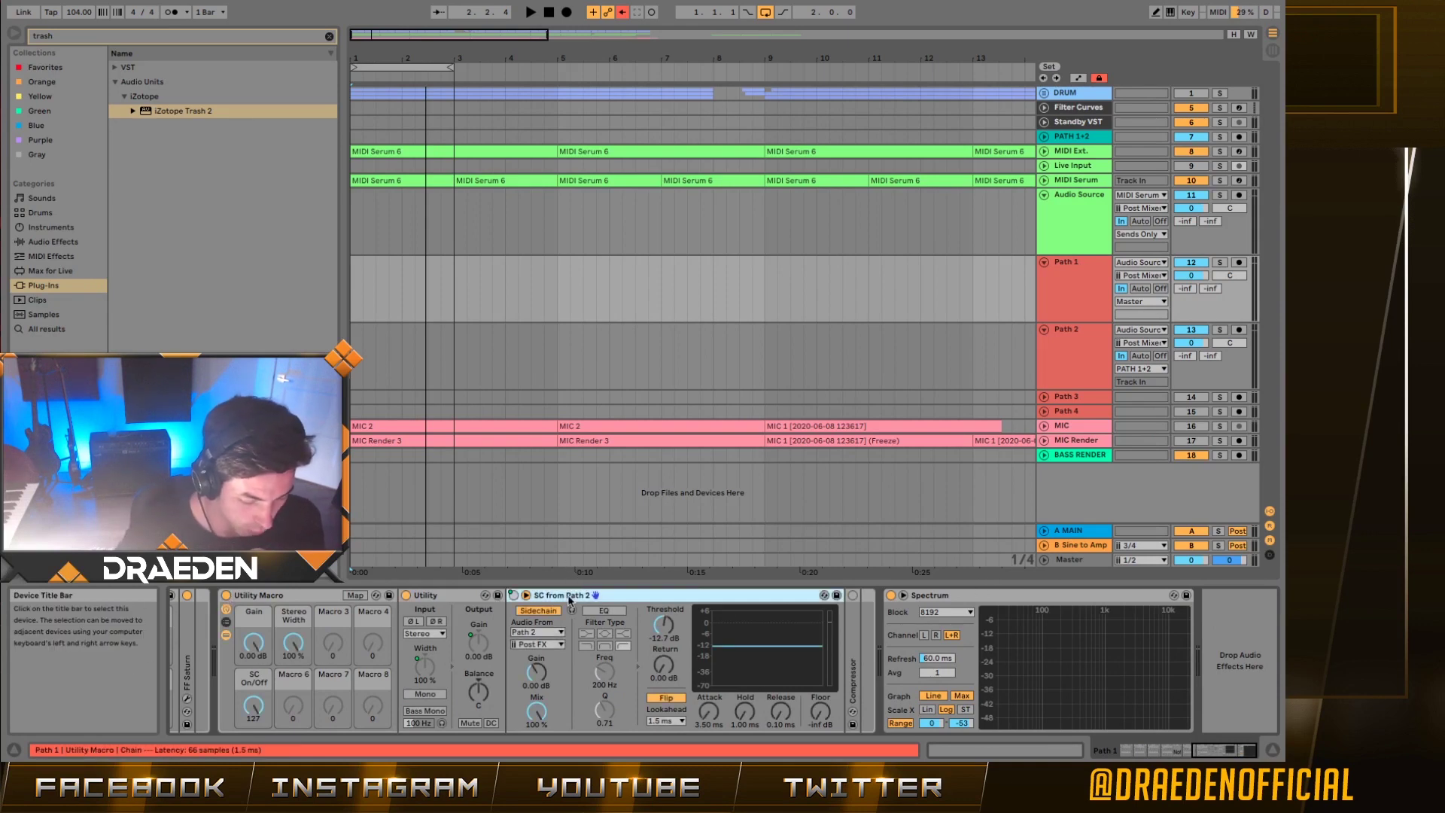
- Review the sidechain source list of Path 1's gate, keeping Path 2, and play both paths together with Path 1 selected
{"action": "left_click", "coordinate": [1081, 289]}
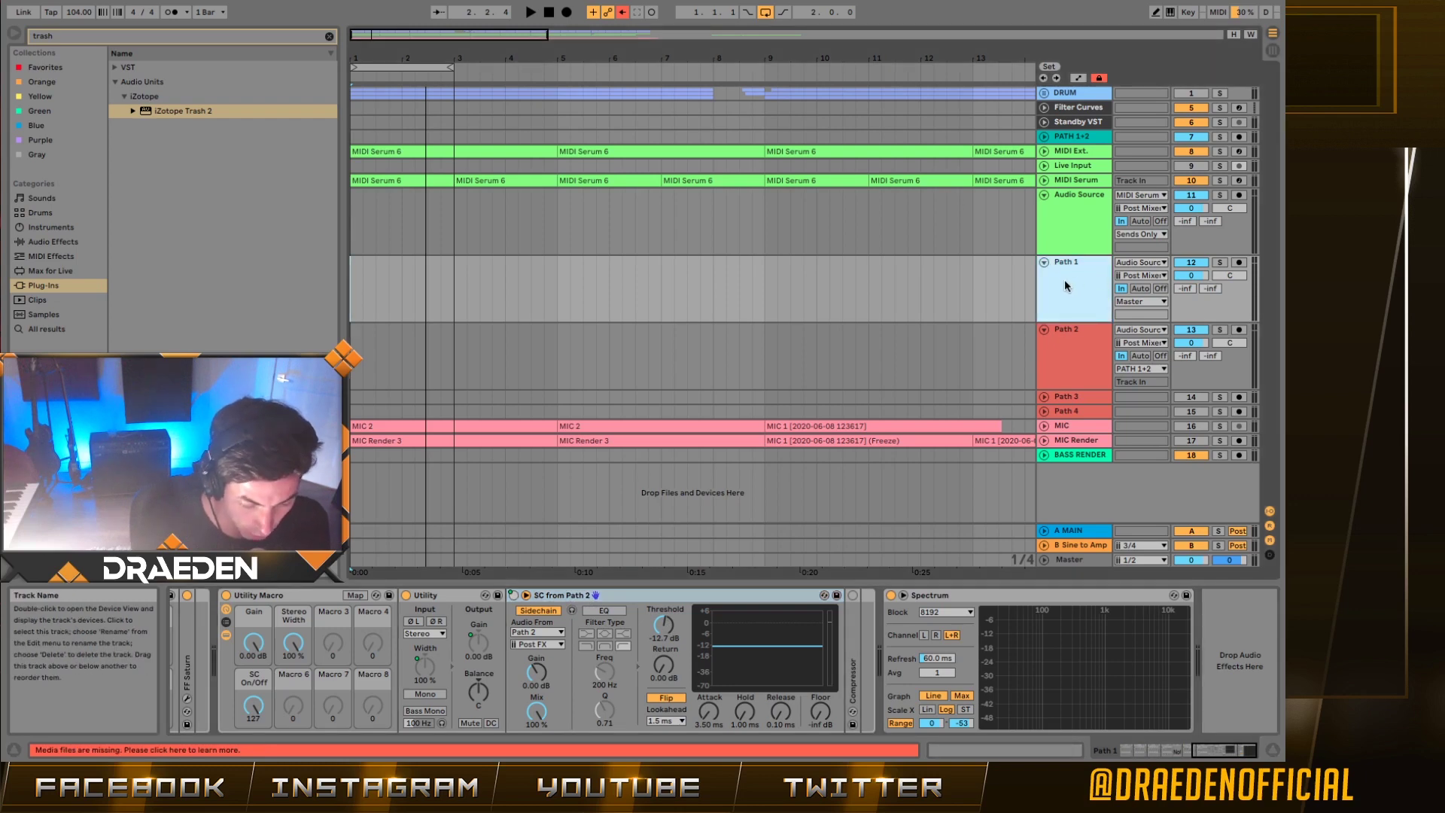
{"action": "left_click", "coordinate": [1068, 341]}
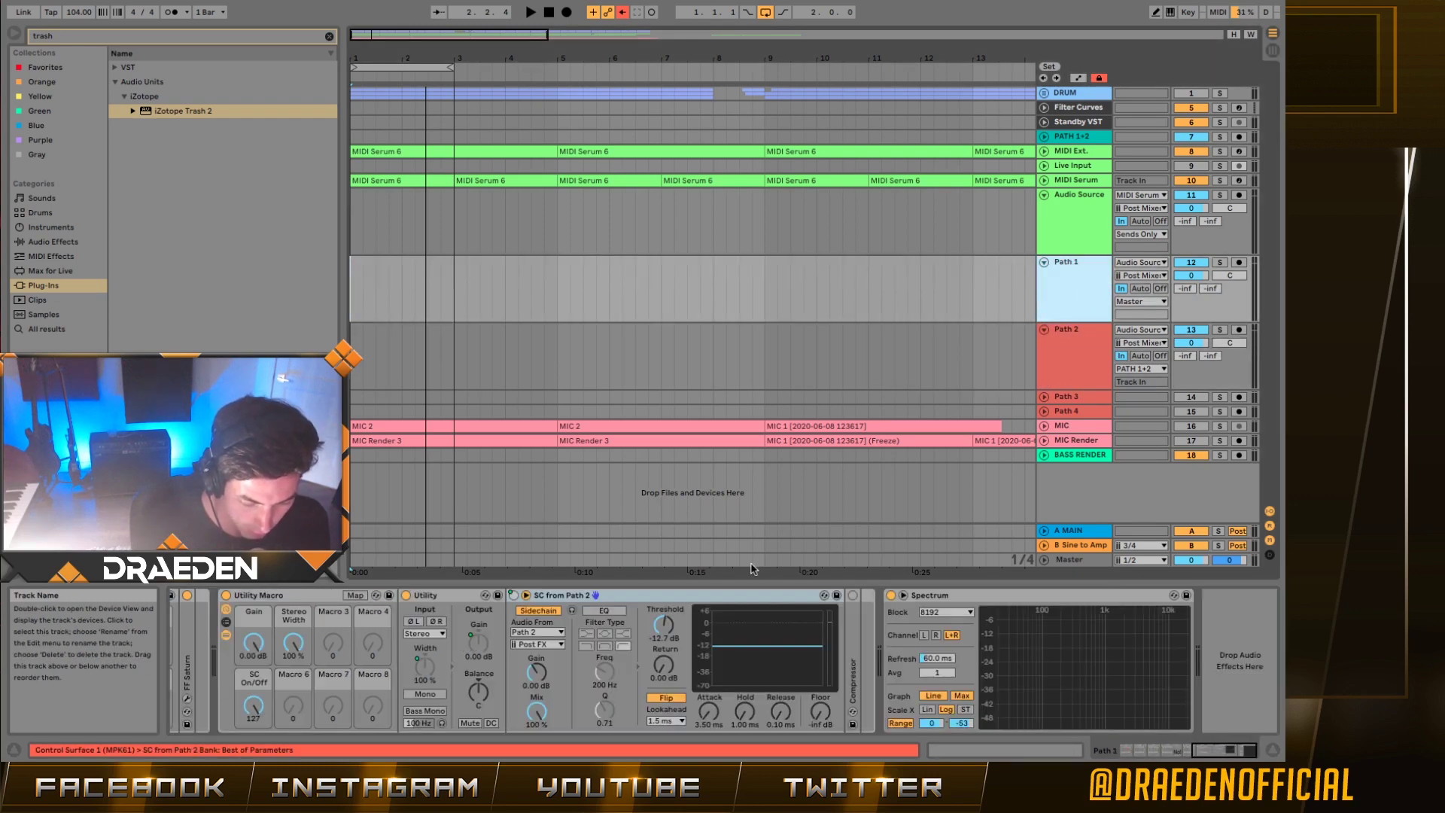
{"action": "left_click", "coordinate": [557, 631]}
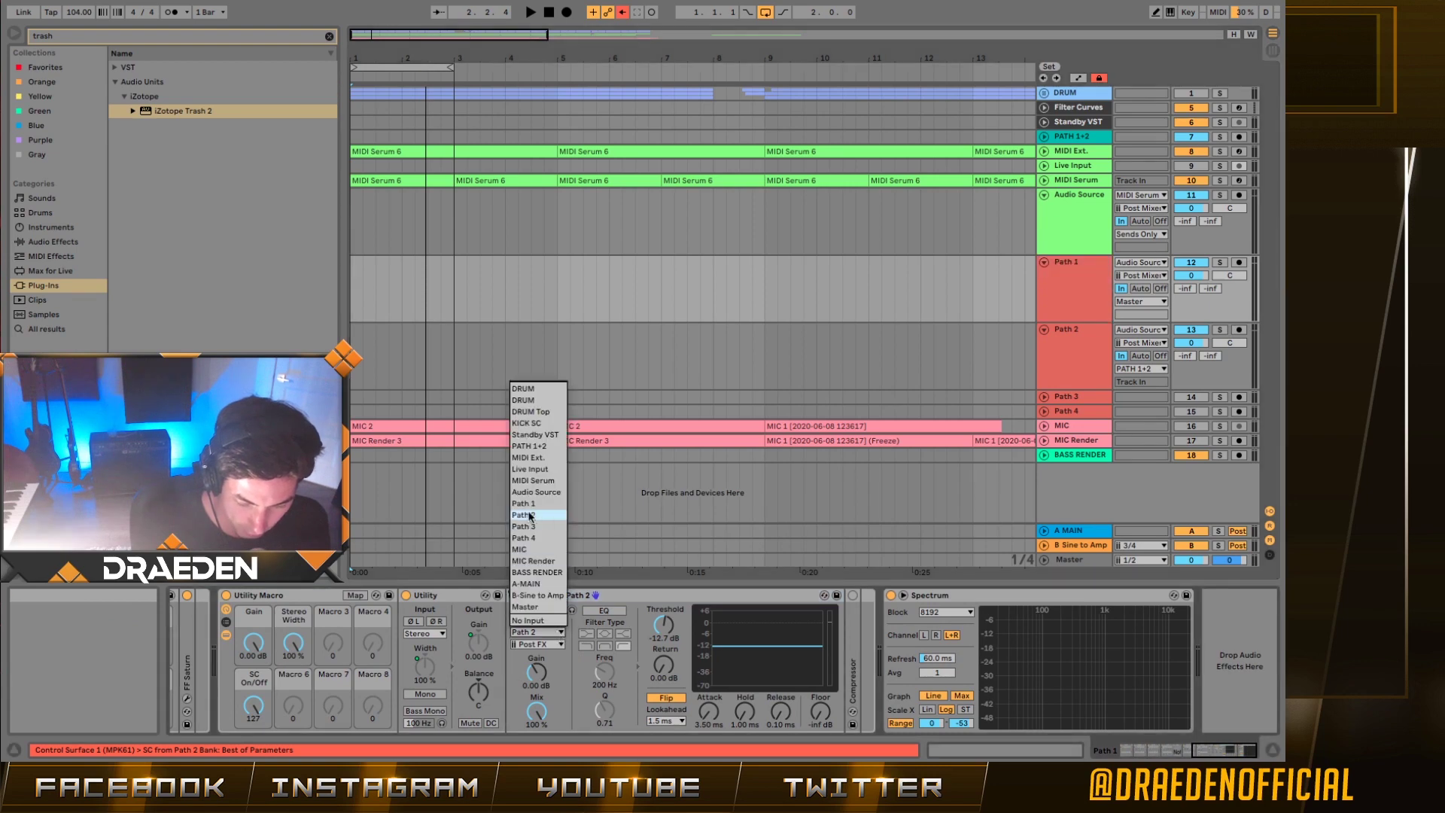
{"action": "left_click", "coordinate": [1074, 349]}
{"action": "left_click", "coordinate": [1071, 362]}
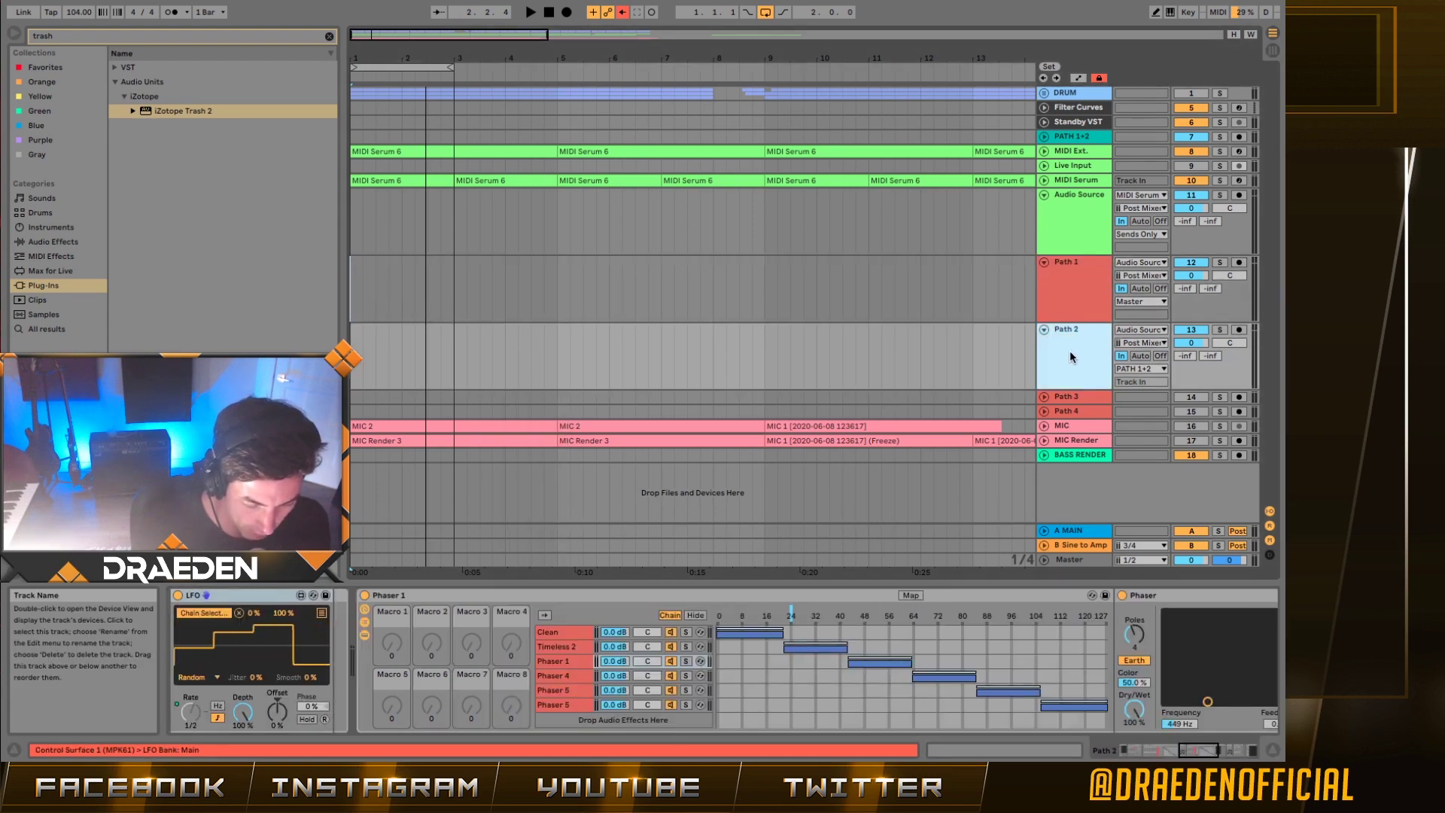
{"action": "left_click", "coordinate": [1067, 278]}
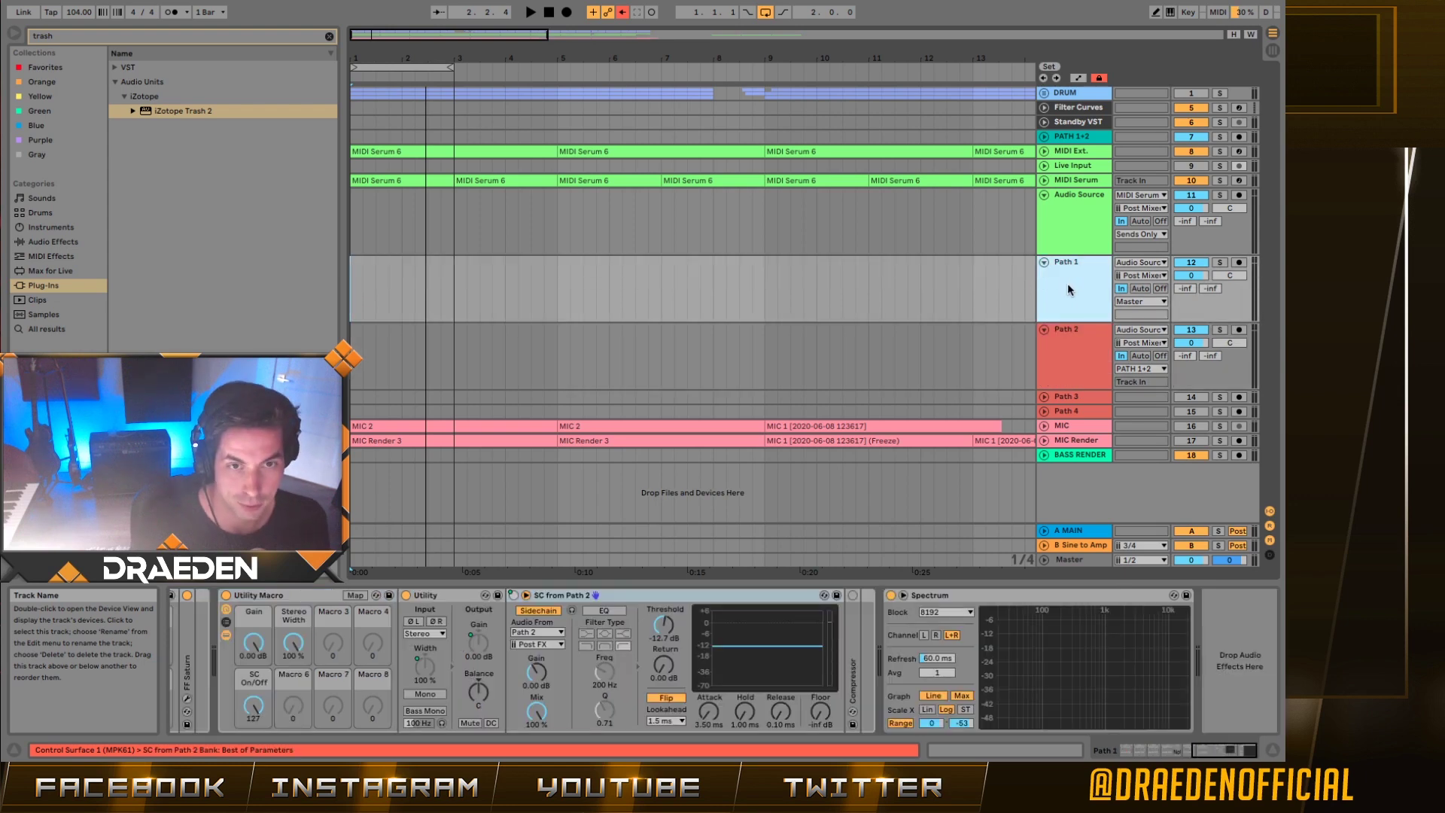
{"action": "key", "text": "space"}
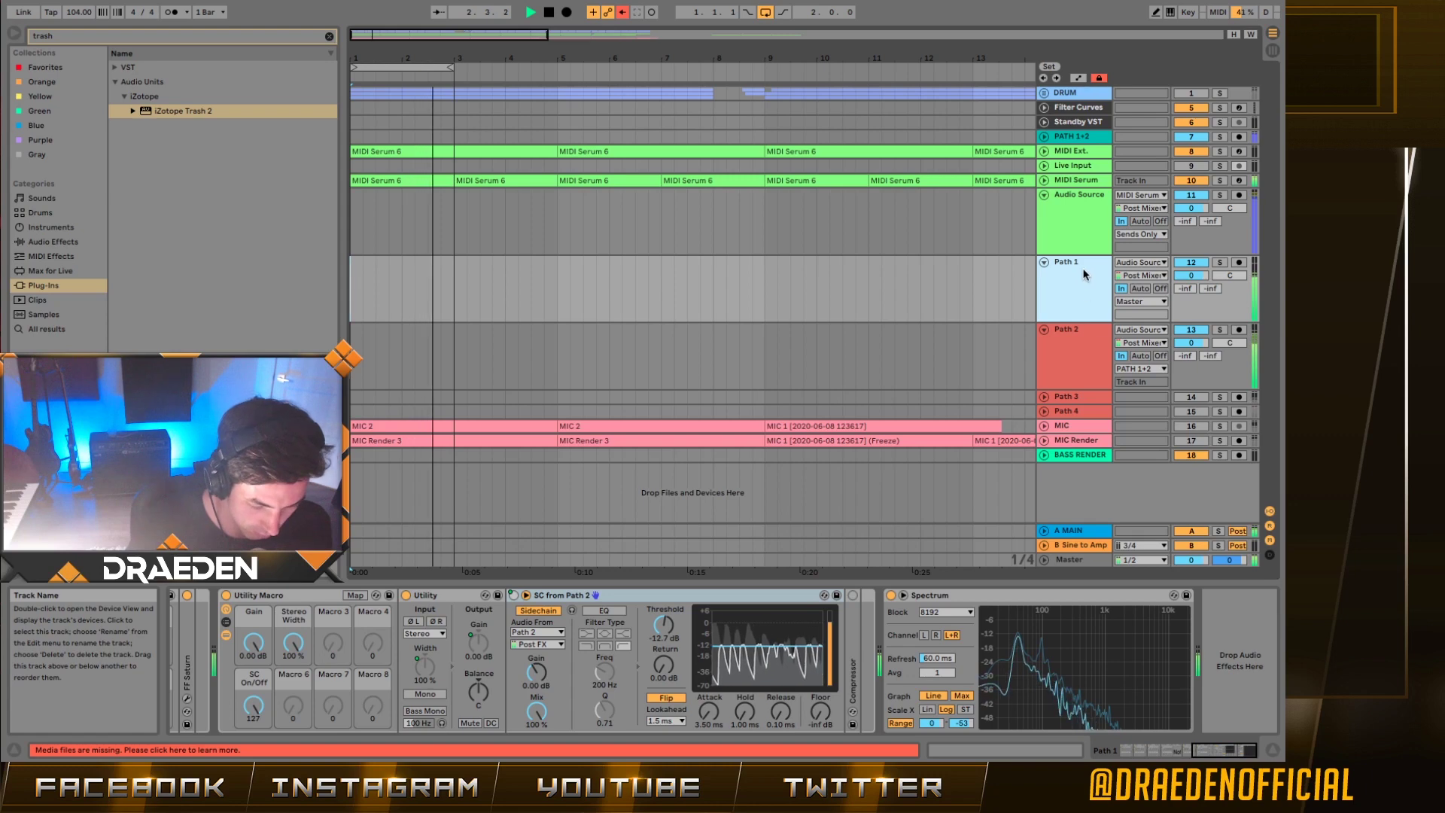
- Compare the playing paths with Path 2 selected and briefly muted, and consult the CPU signal-flow diagram
{"action": "left_click", "coordinate": [1223, 342]}
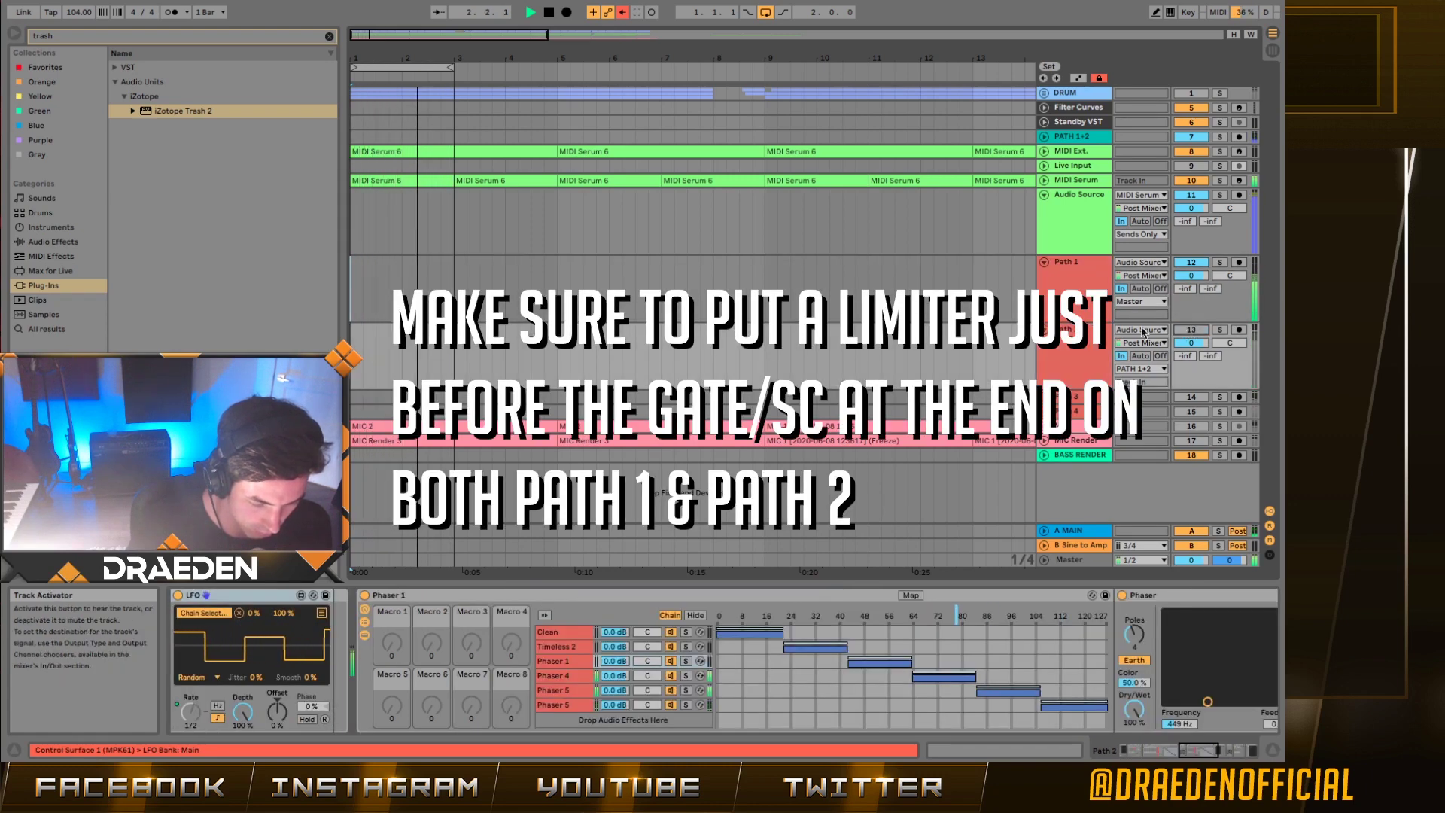
{"action": "left_click", "coordinate": [1070, 355]}
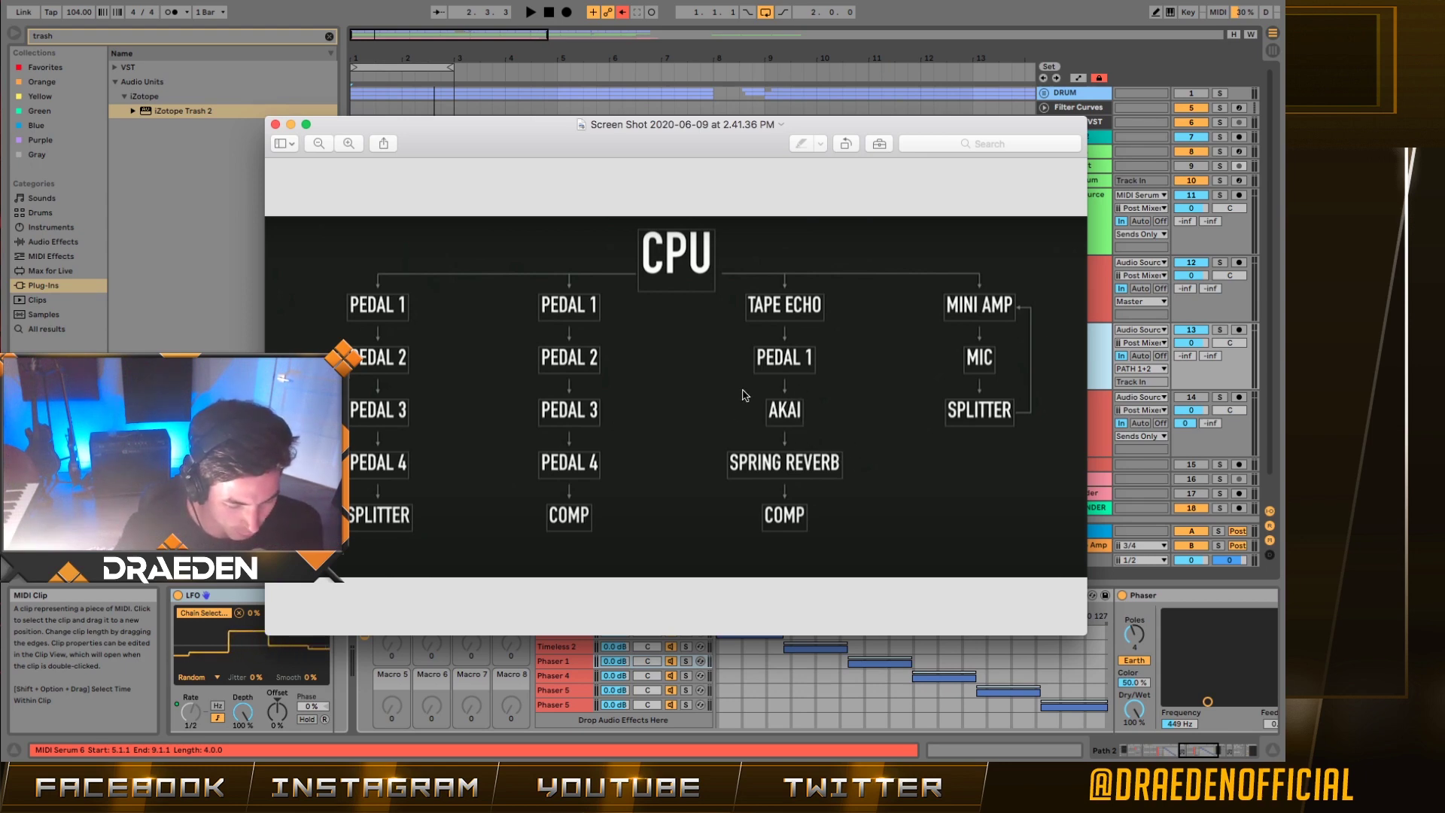
{"action": "left_click", "coordinate": [632, 32]}
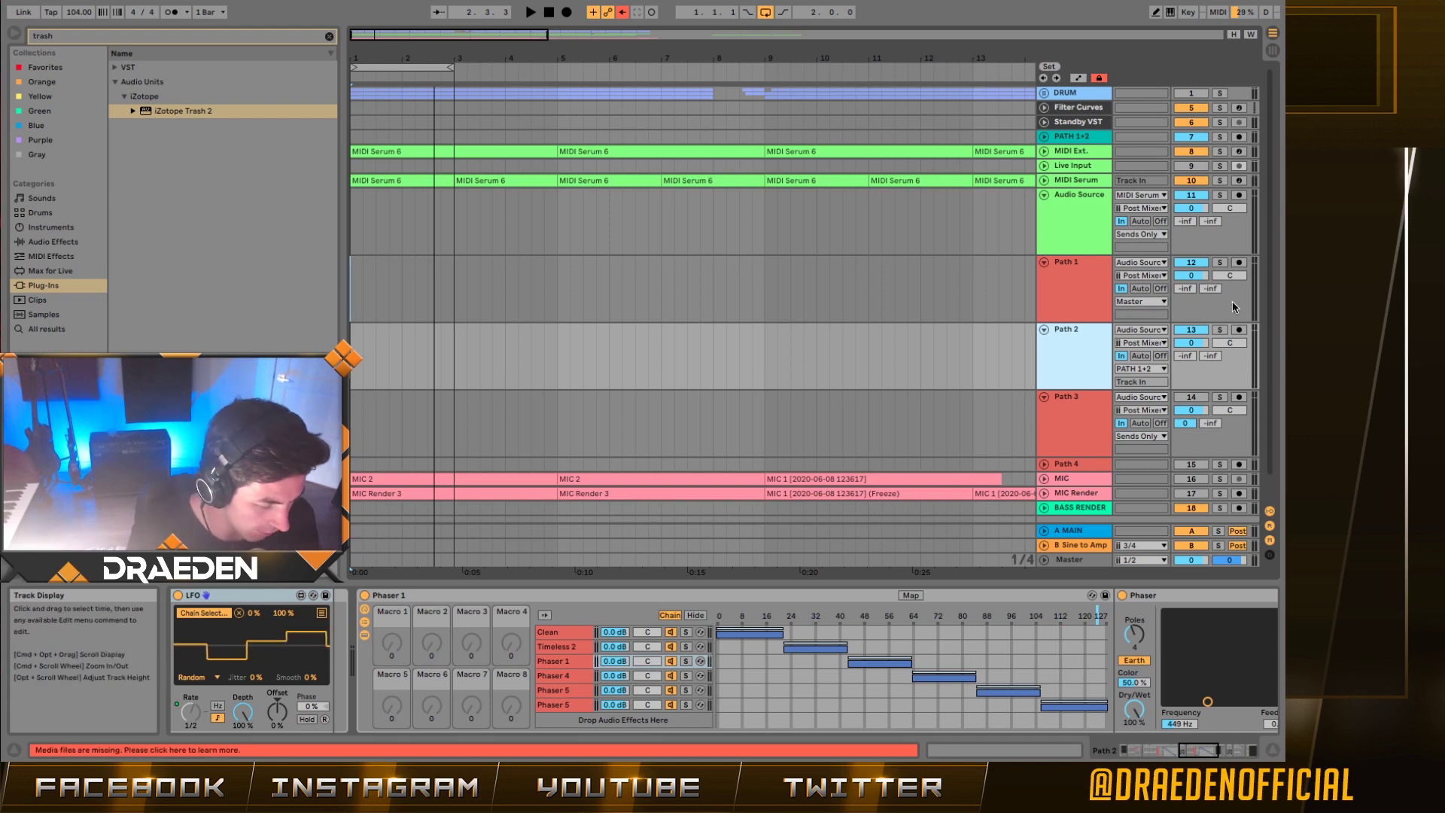
- Activate the Path 3 track, mute Path 2, play the loop with Path 3 selected, and return the insert marker to the start
{"action": "left_click", "coordinate": [1192, 398]}
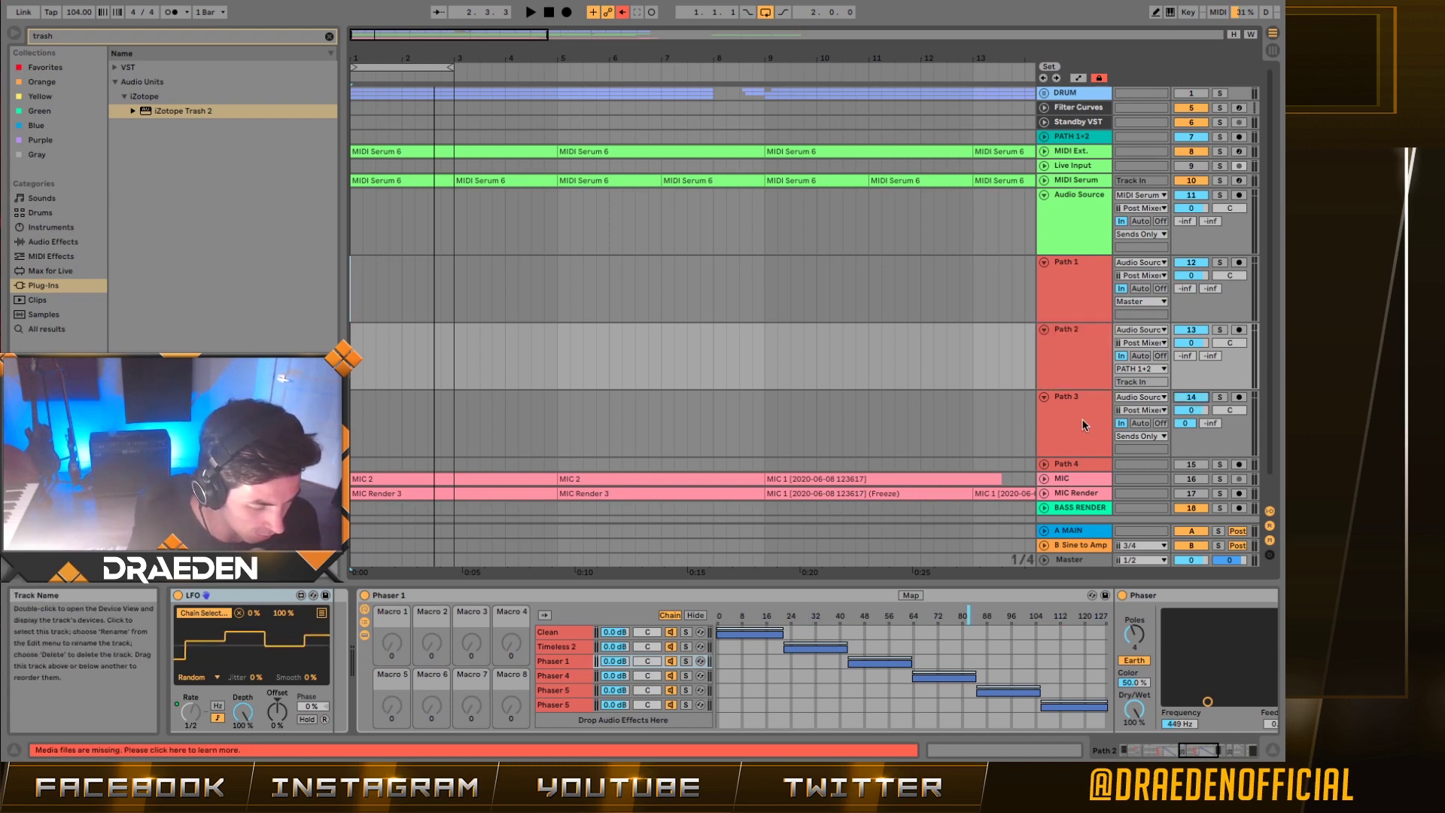
{"action": "left_click", "coordinate": [1191, 329]}
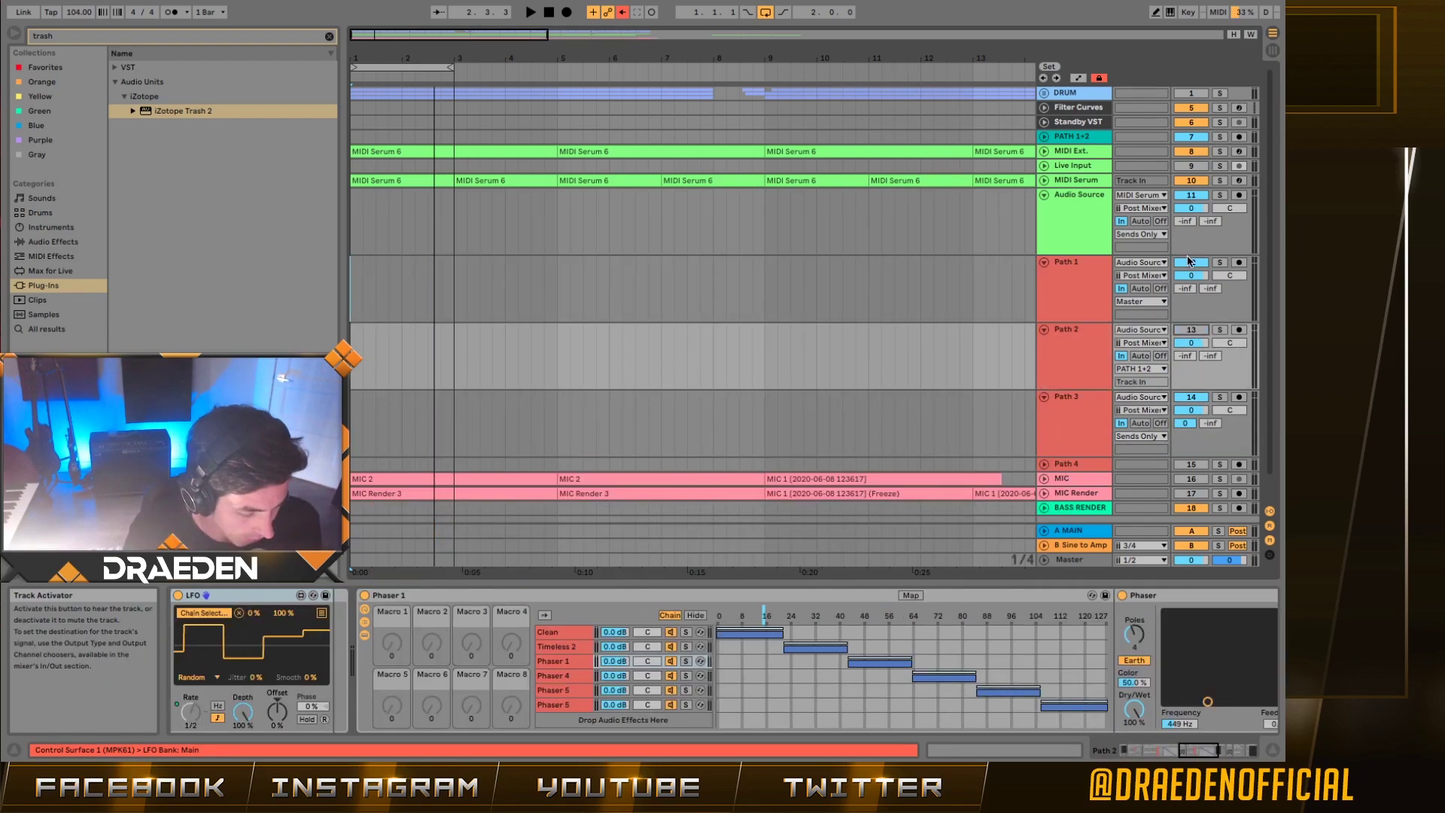
{"action": "left_click", "coordinate": [1076, 422]}
{"action": "key", "text": "space"}
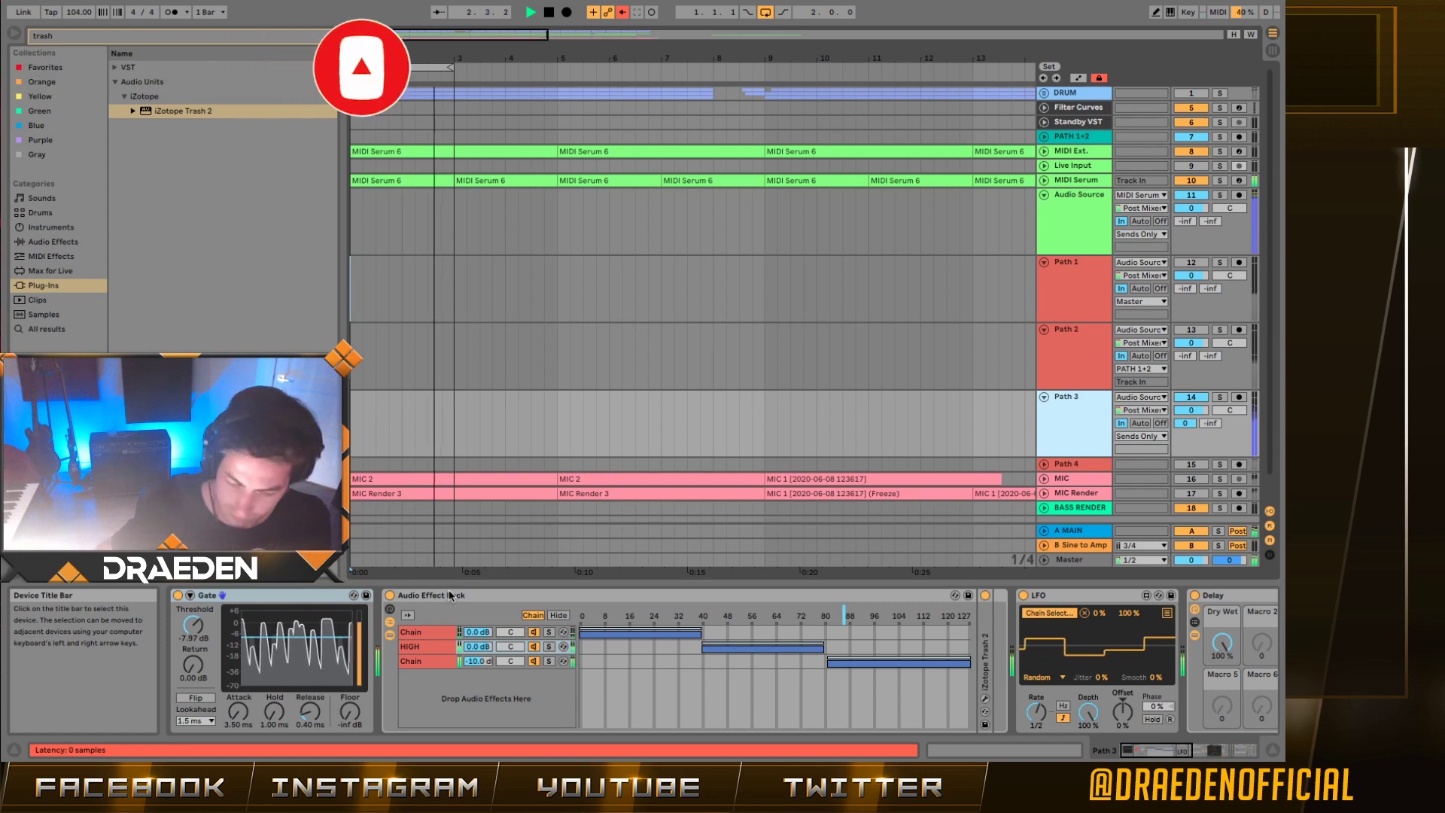
{"action": "left_click", "coordinate": [363, 435]}
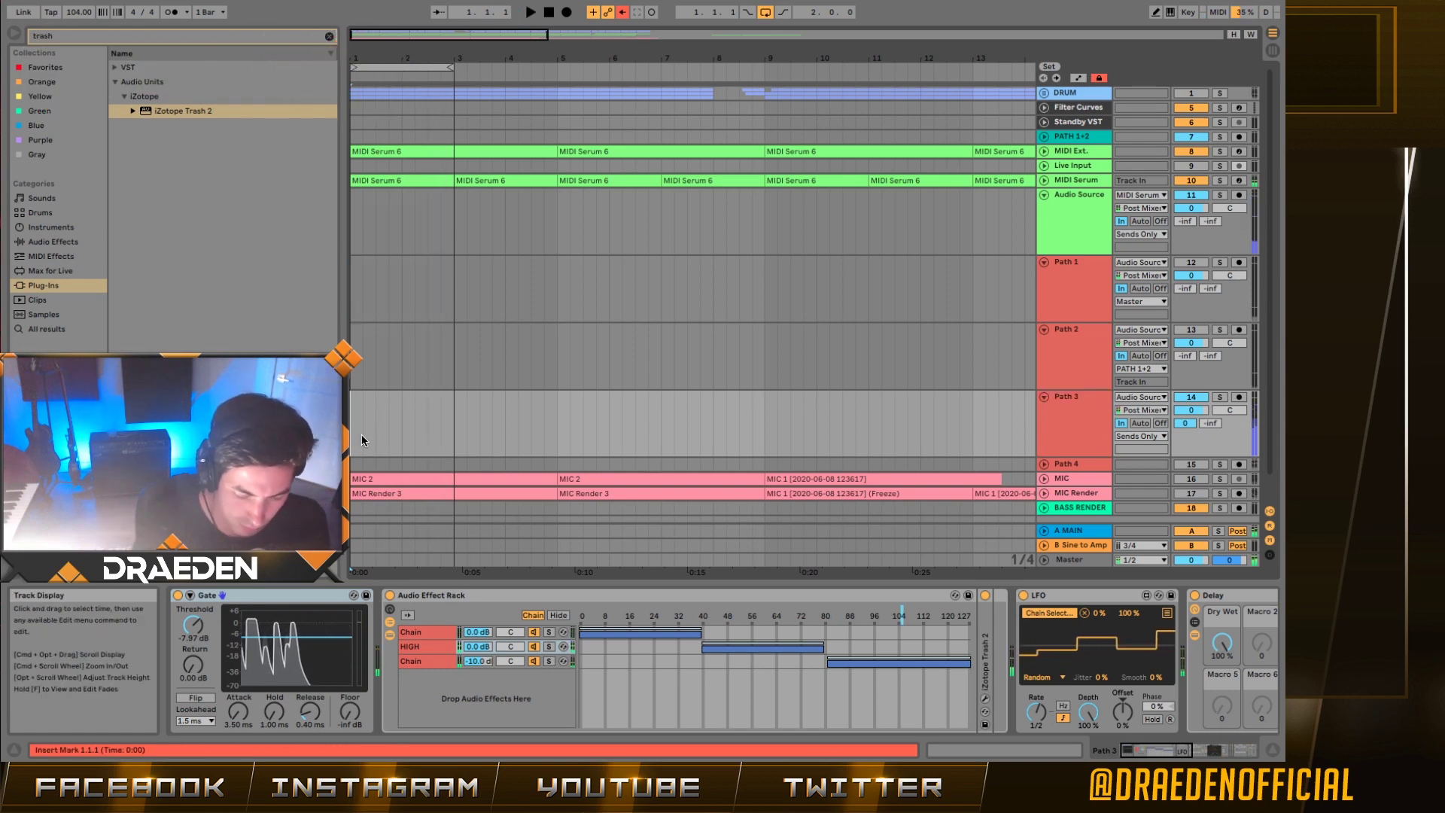
{"action": "key", "text": "space"}
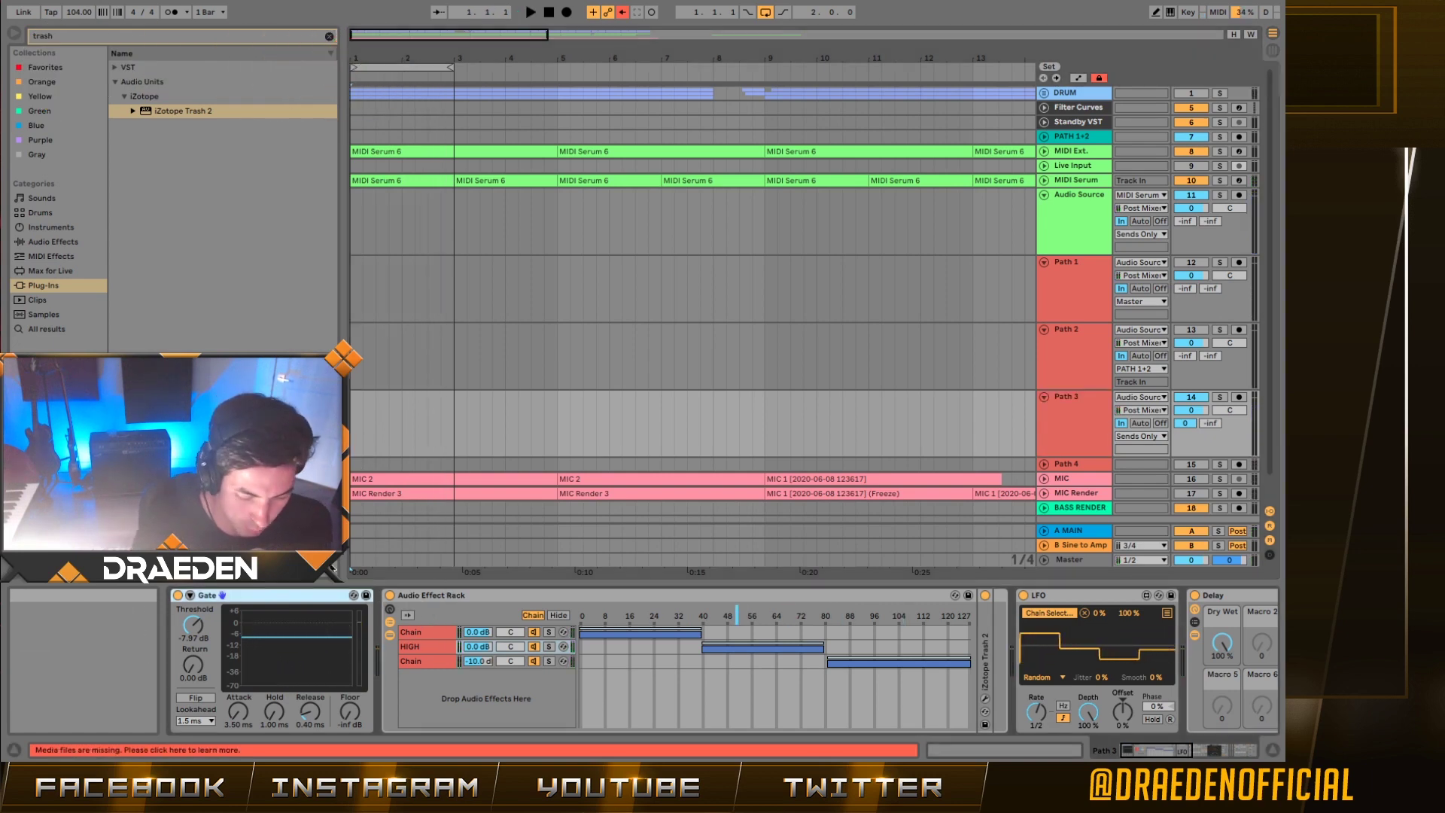
- Glance at Path 2's devices, then reselect Path 3 and play the loop again from the start
{"action": "left_click", "coordinate": [1068, 354]}
{"action": "left_click", "coordinate": [1072, 422]}
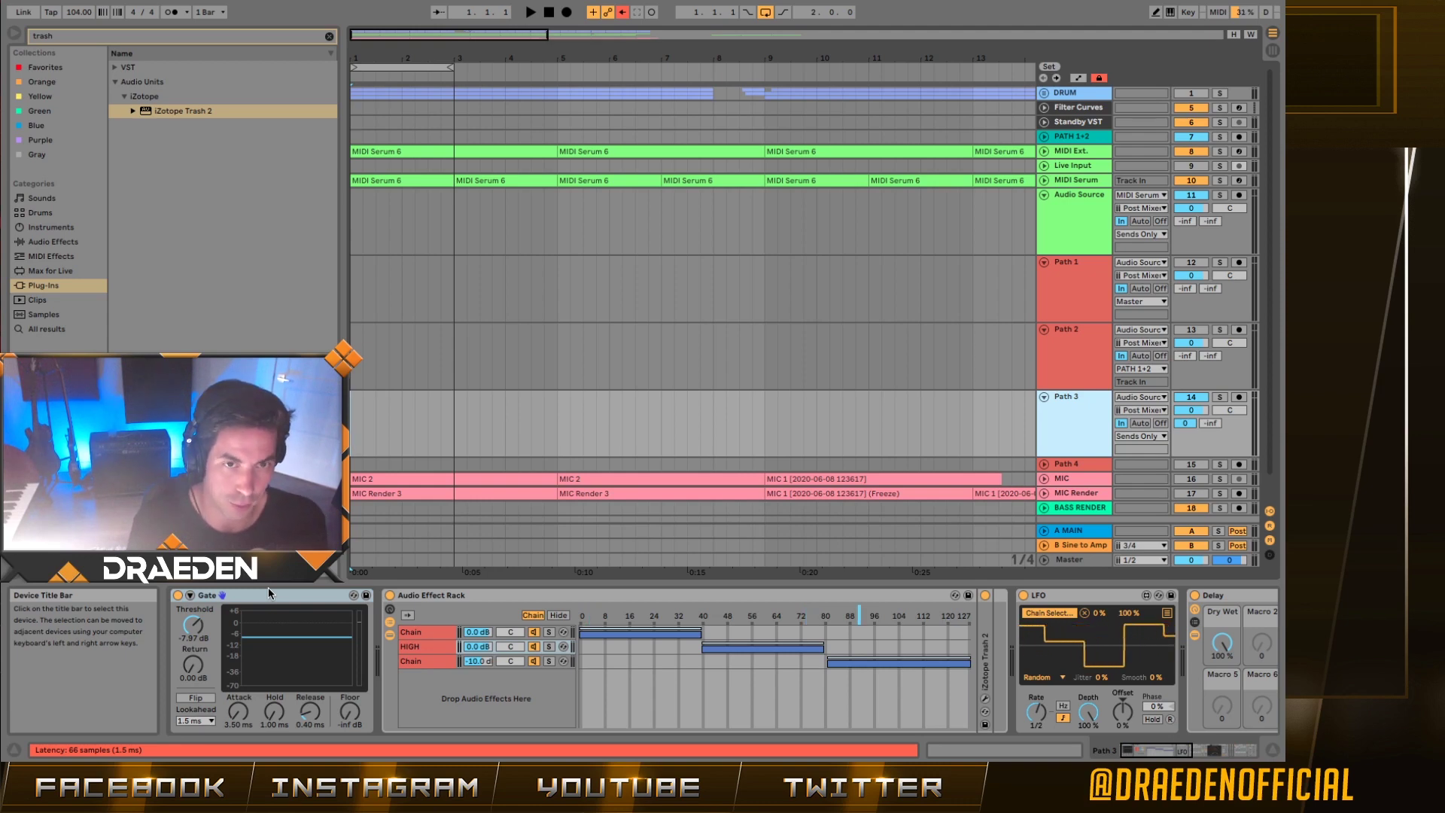
{"action": "key", "text": "space"}
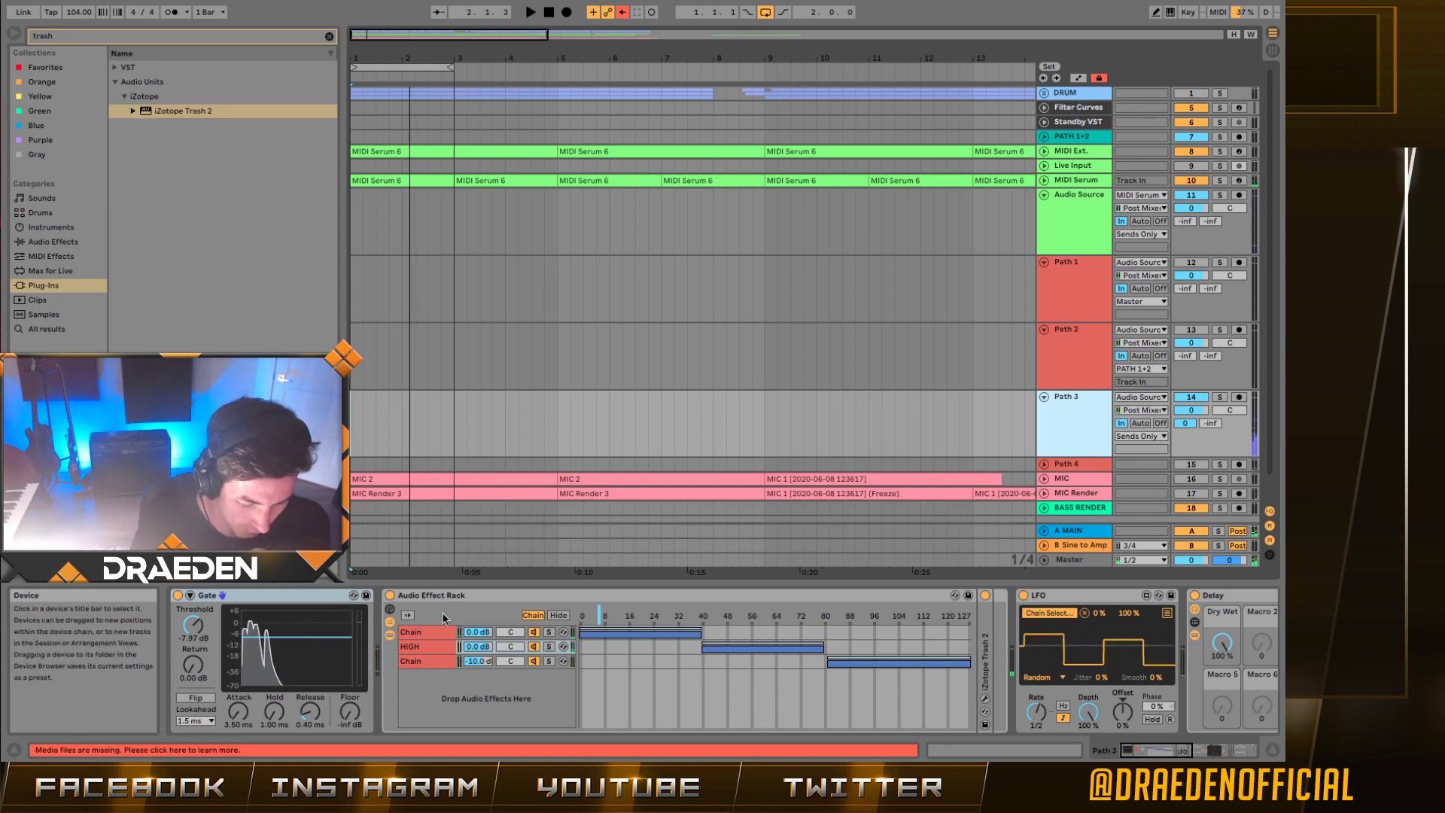
- Review the chains in Path 3's Audio Effect Rack and deactivate the Delay rack that follows the LFO
{"action": "left_click", "coordinate": [435, 634]}
{"action": "left_click", "coordinate": [434, 635]}
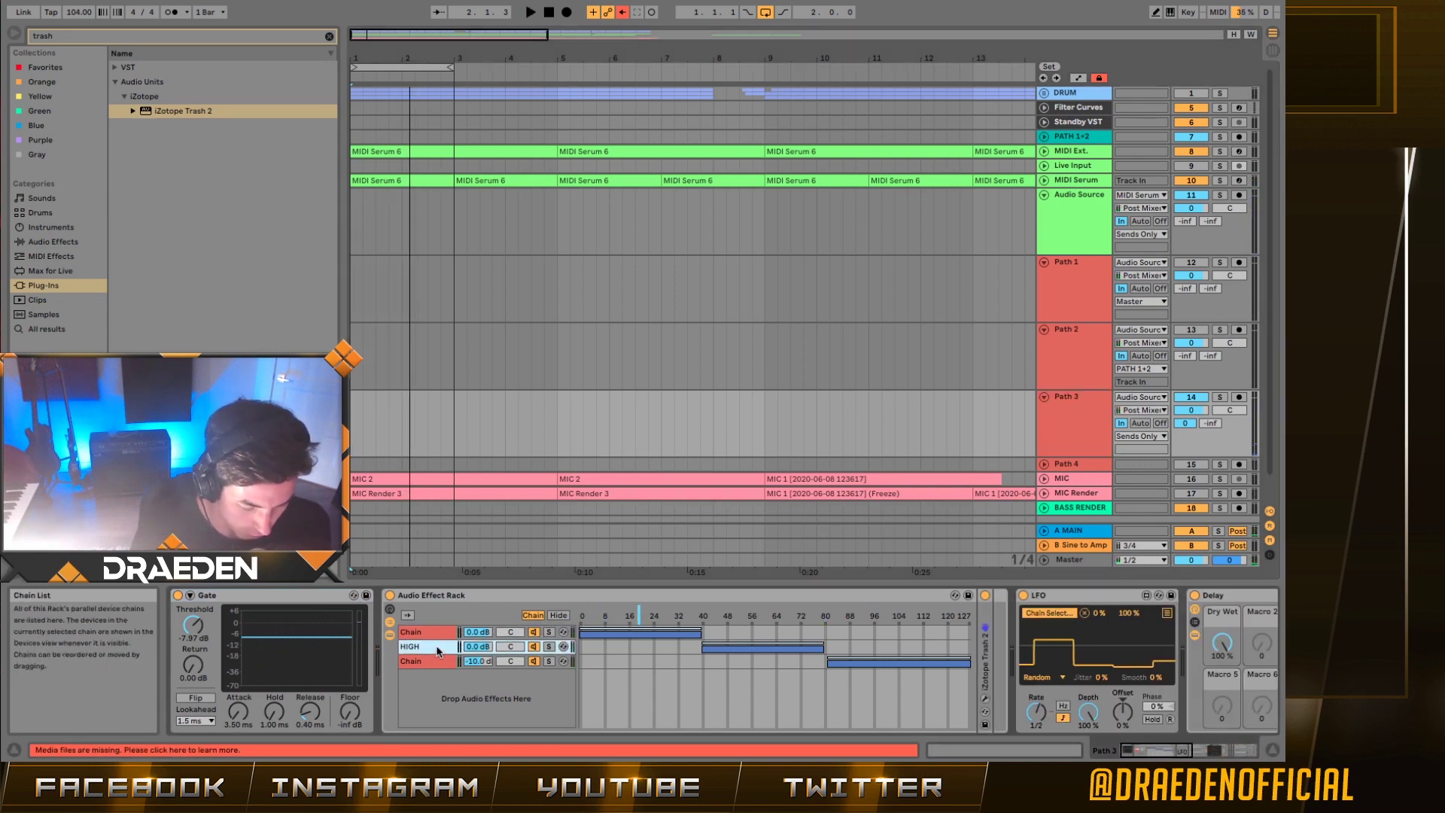
{"action": "left_click", "coordinate": [433, 660]}
{"action": "scroll", "coordinate": [1041, 633], "scroll_direction": "down", "scroll_amount": 10}
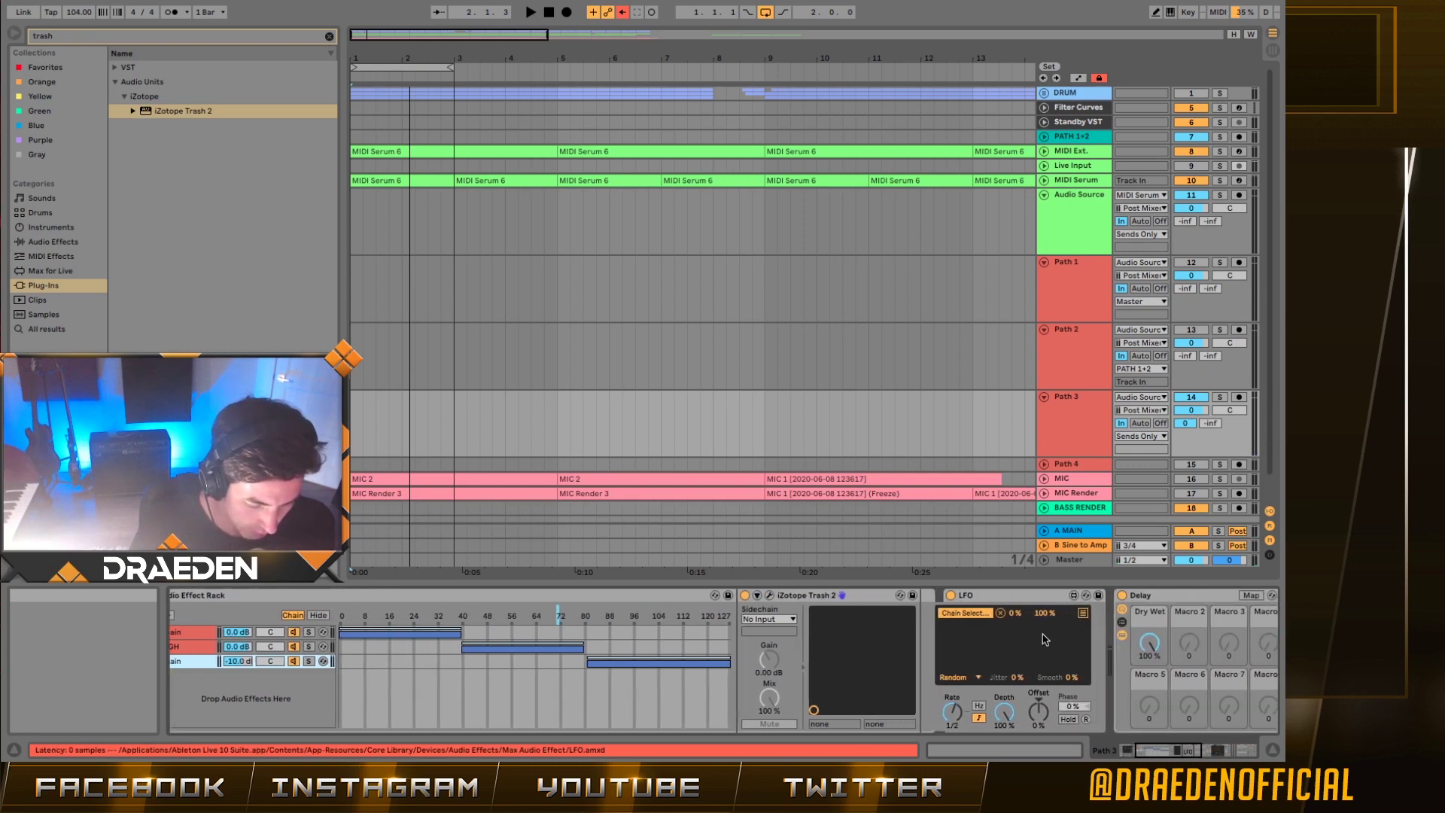
{"action": "left_click", "coordinate": [303, 602]}
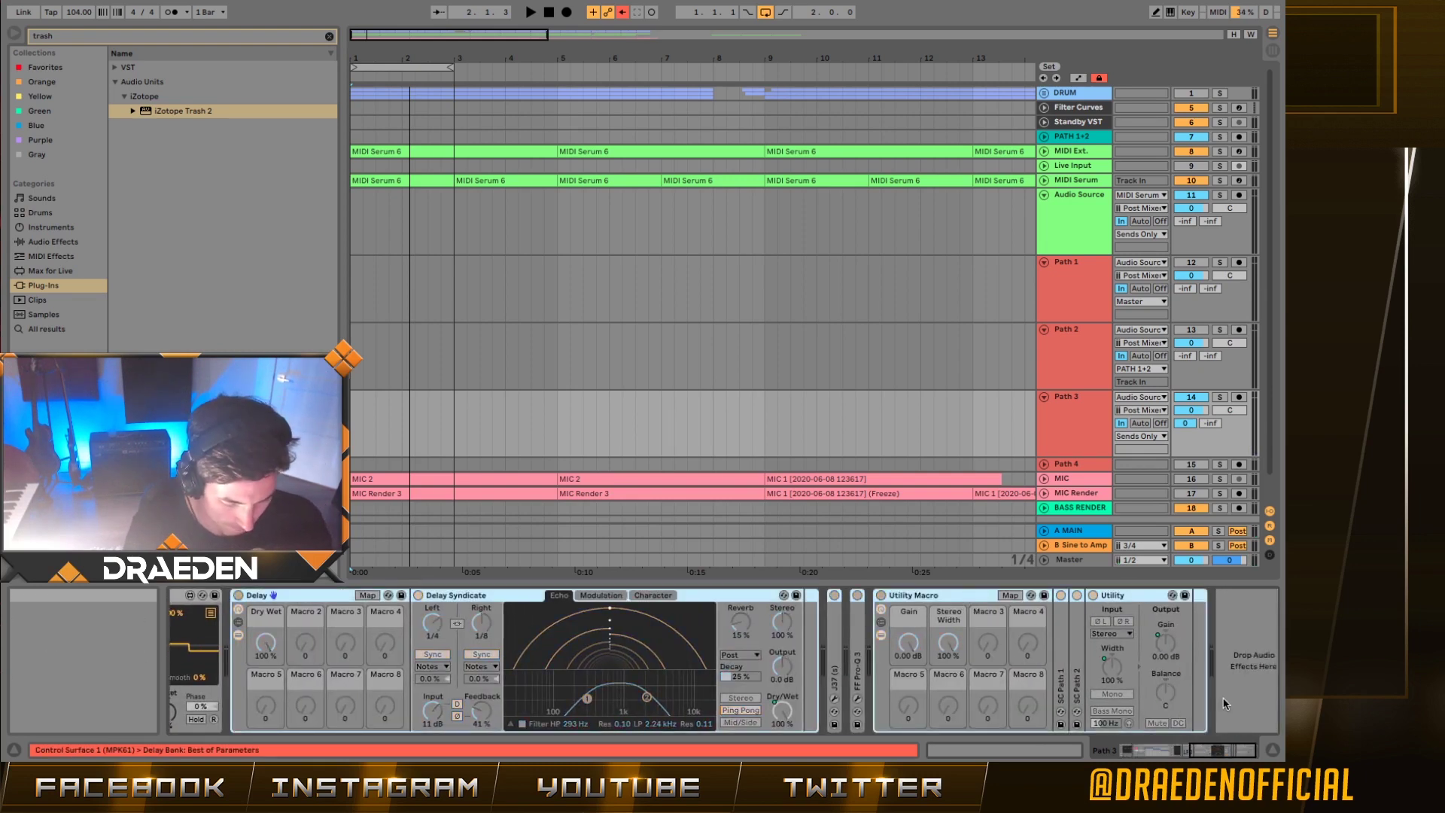
{"action": "scroll", "coordinate": [841, 677], "scroll_direction": "up", "scroll_amount": 8}
{"action": "scroll", "coordinate": [643, 636], "scroll_direction": "up", "scroll_amount": 8}
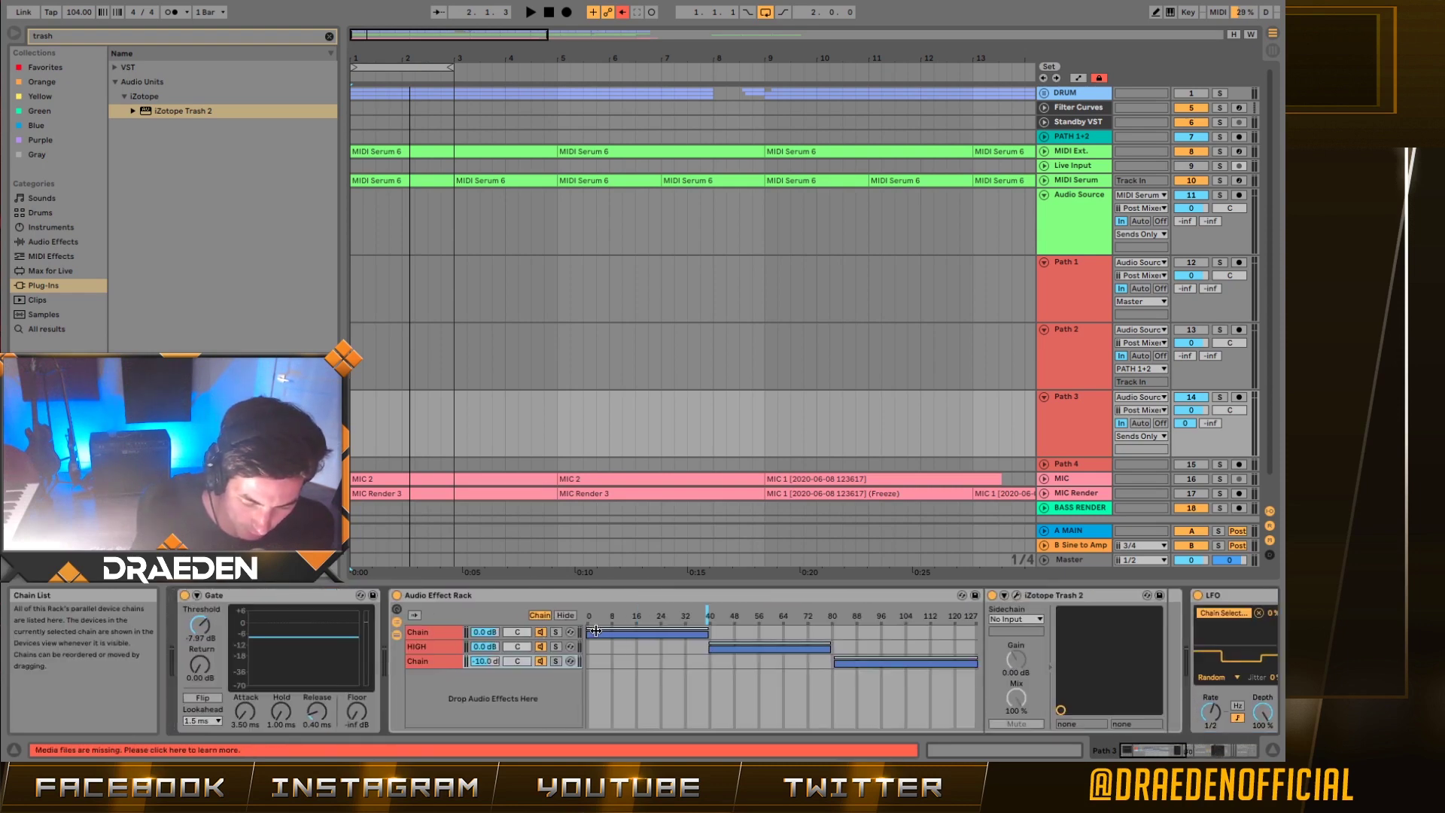
- Examine the device inside each of the three chains of Path 3's Audio Effect Rack and the LFO that switches them
{"action": "left_click", "coordinate": [426, 633]}
{"action": "left_click", "coordinate": [432, 647]}
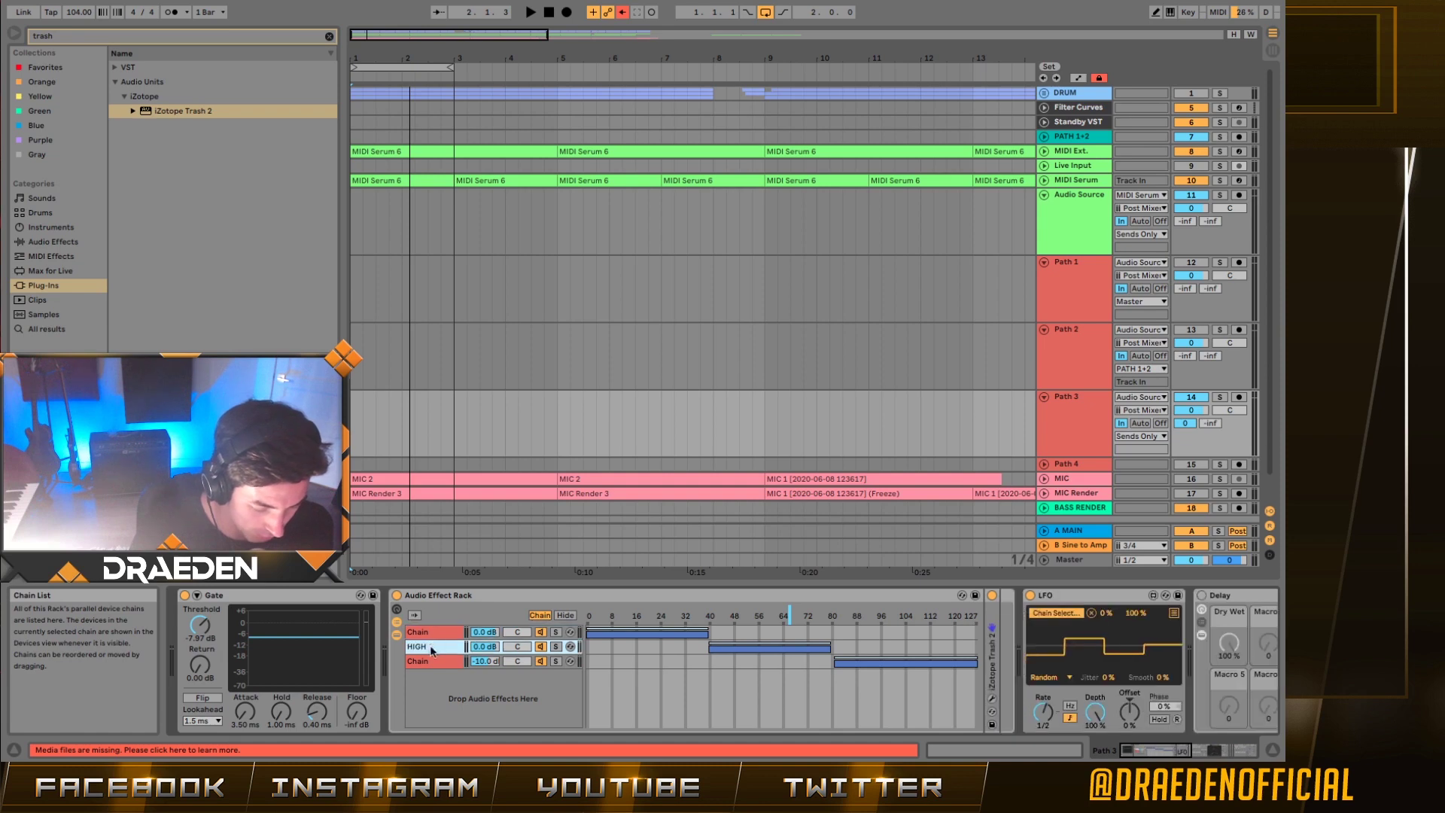
{"action": "left_click", "coordinate": [437, 662]}
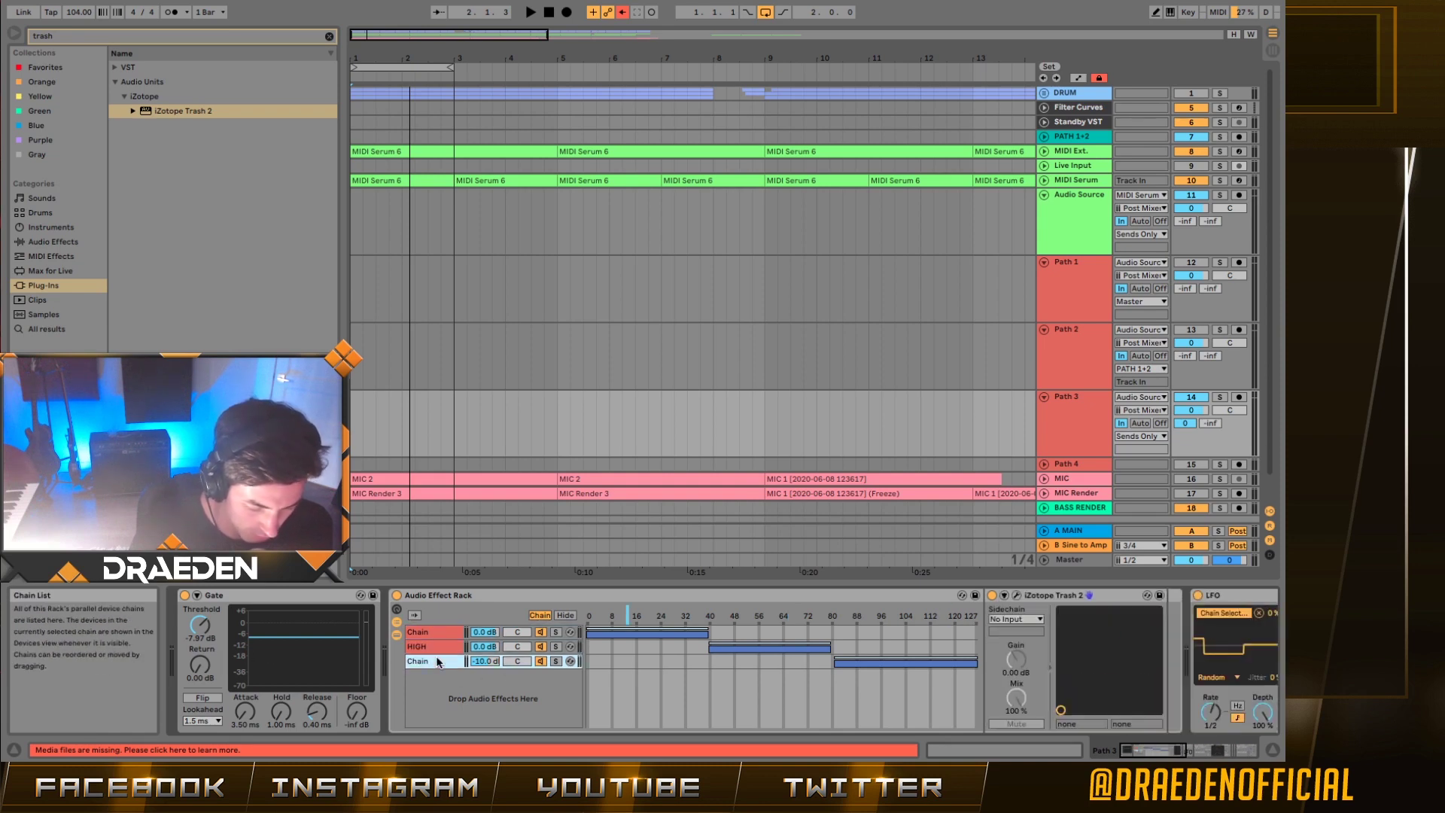
{"action": "scroll", "coordinate": [1138, 614], "scroll_direction": "right", "scroll_amount": 5}
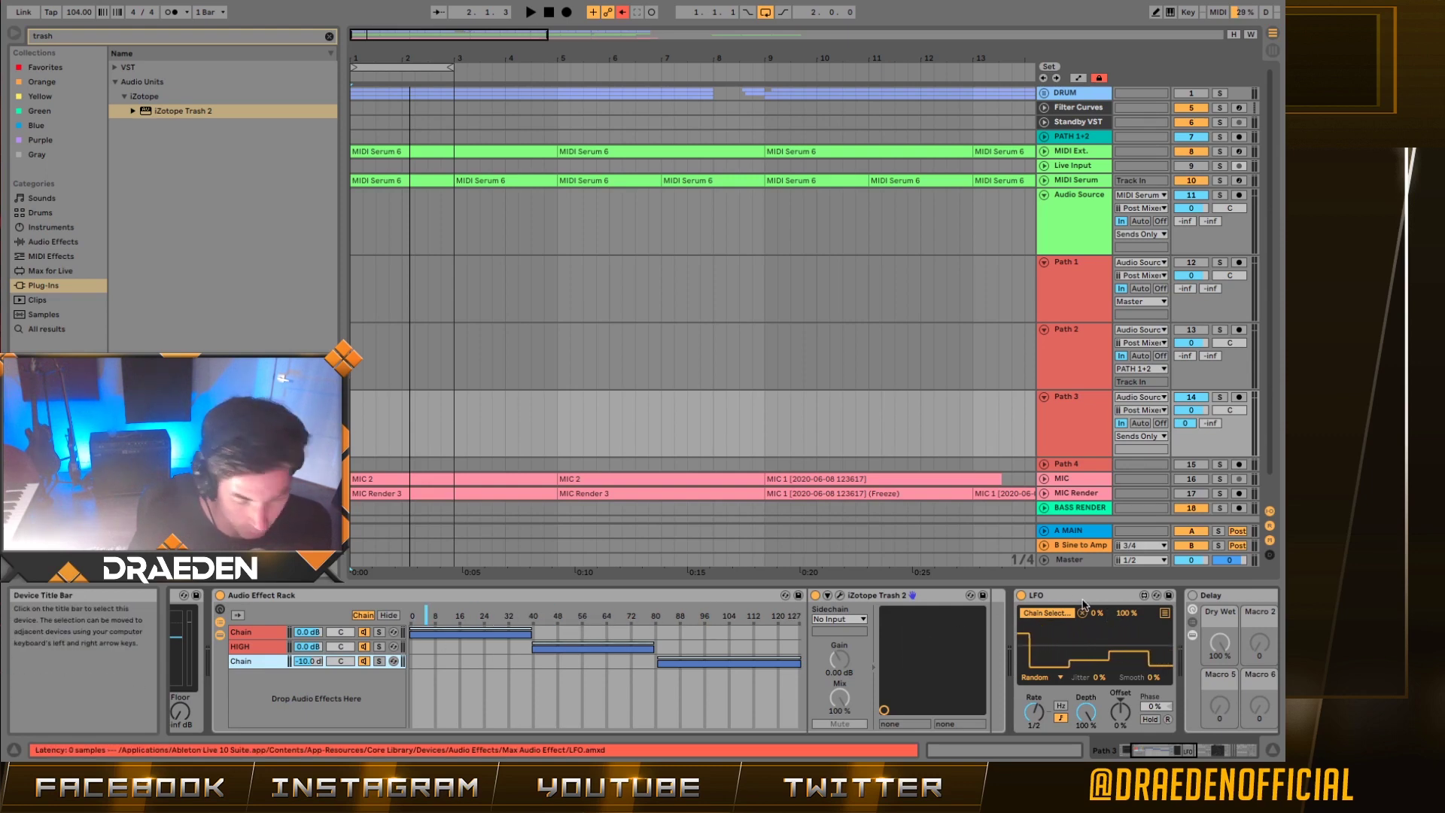
- Activate the Delay rack, J37 and FF Pro-Q 3 on Path 3, viewing the J37 tape plug-in's interface
{"action": "scroll", "coordinate": [1084, 601], "scroll_direction": "right", "scroll_amount": 8}
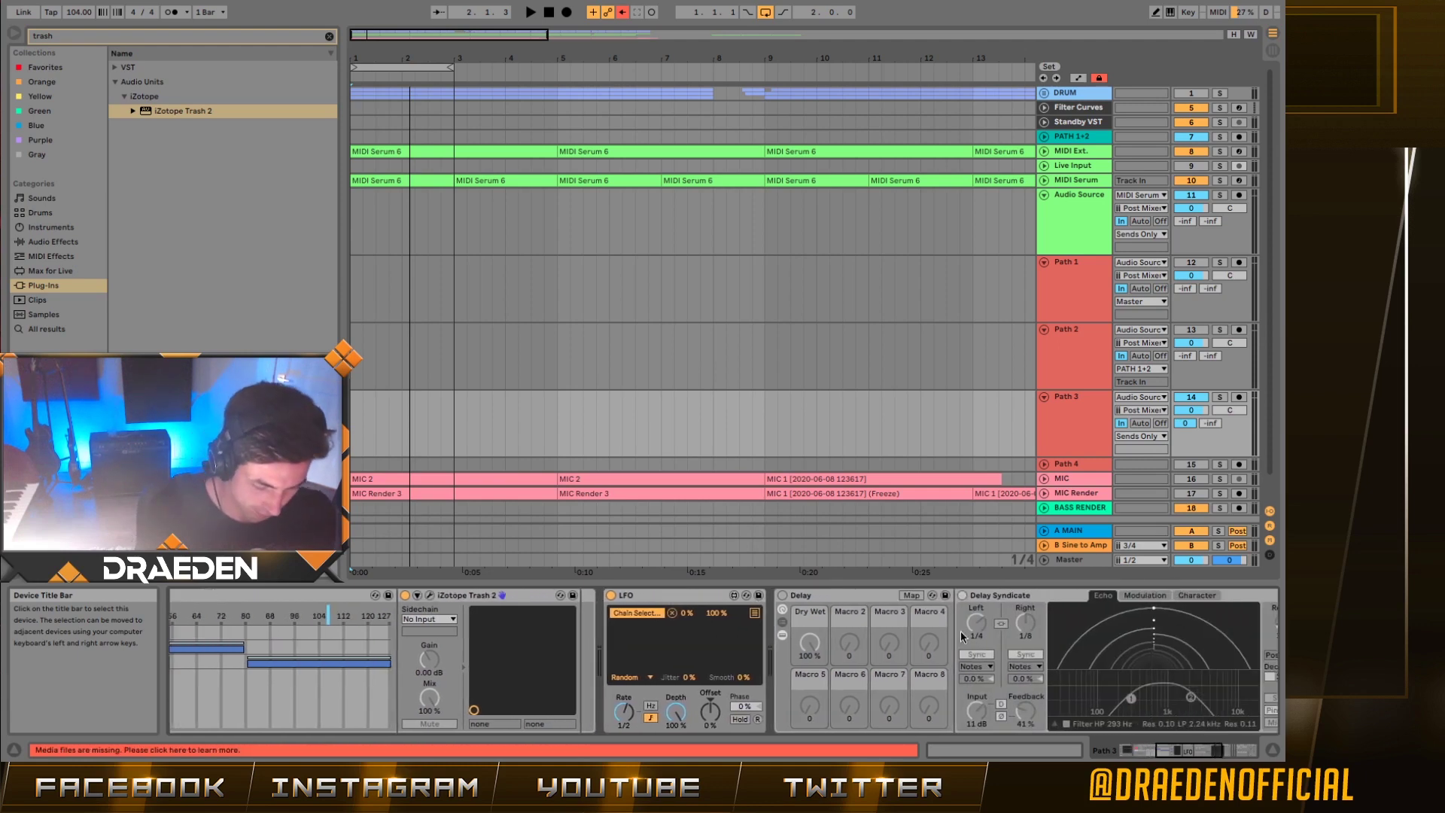
{"action": "scroll", "coordinate": [698, 599], "scroll_direction": "right", "scroll_amount": 1}
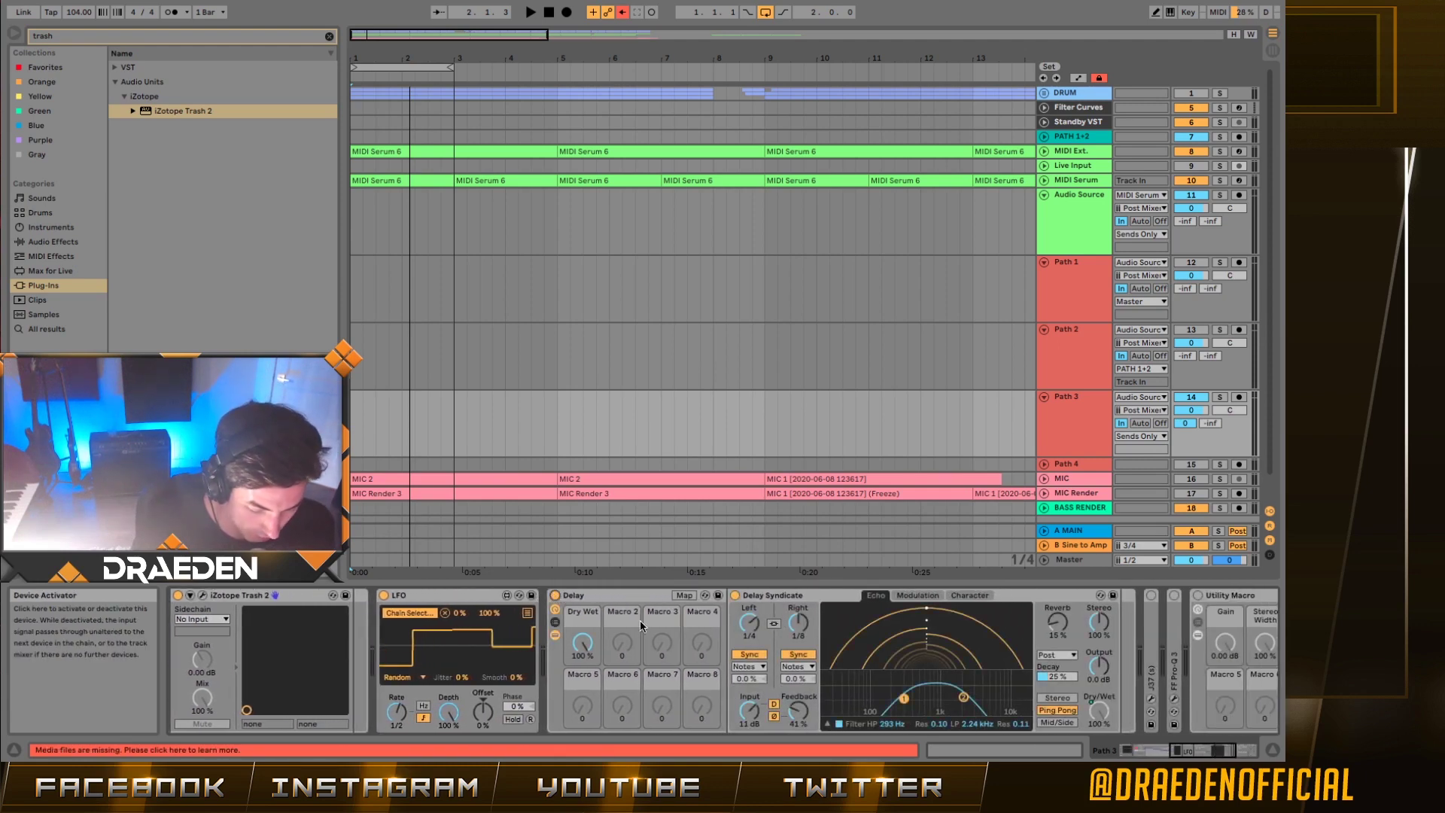
{"action": "scroll", "coordinate": [946, 693], "scroll_direction": "right", "scroll_amount": 4}
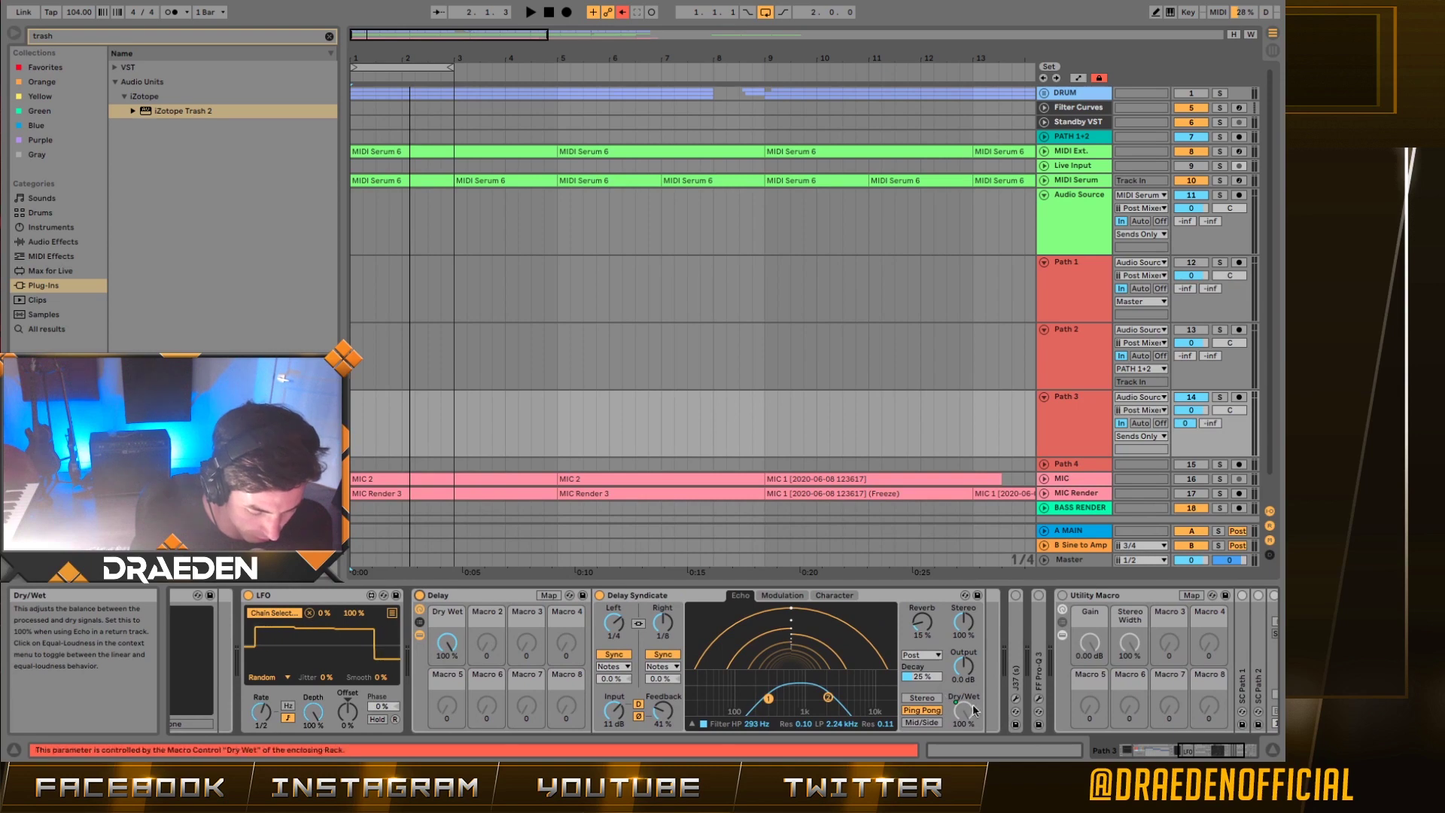
{"action": "left_click", "coordinate": [1015, 700]}
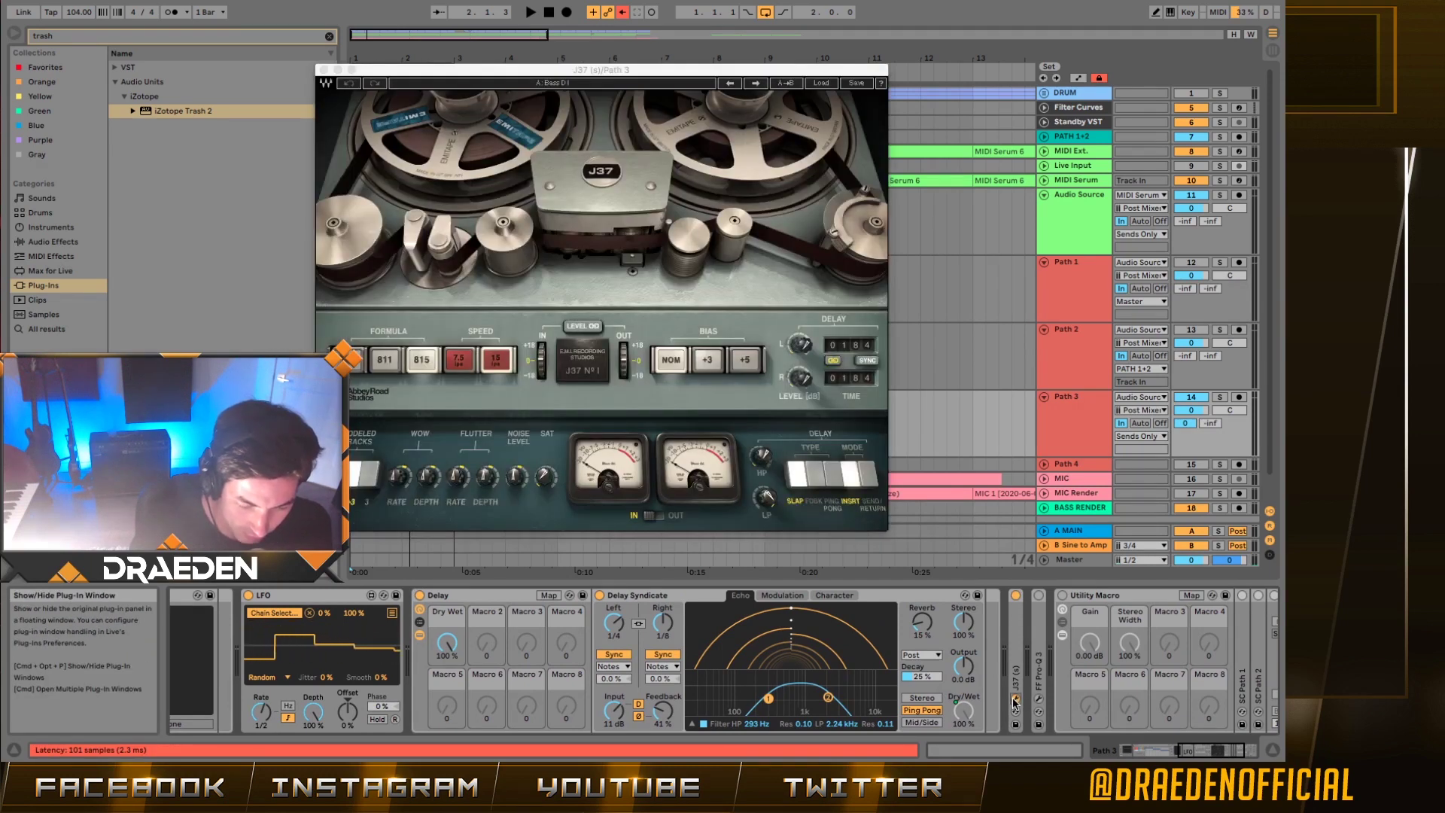
{"action": "left_click", "coordinate": [1014, 700]}
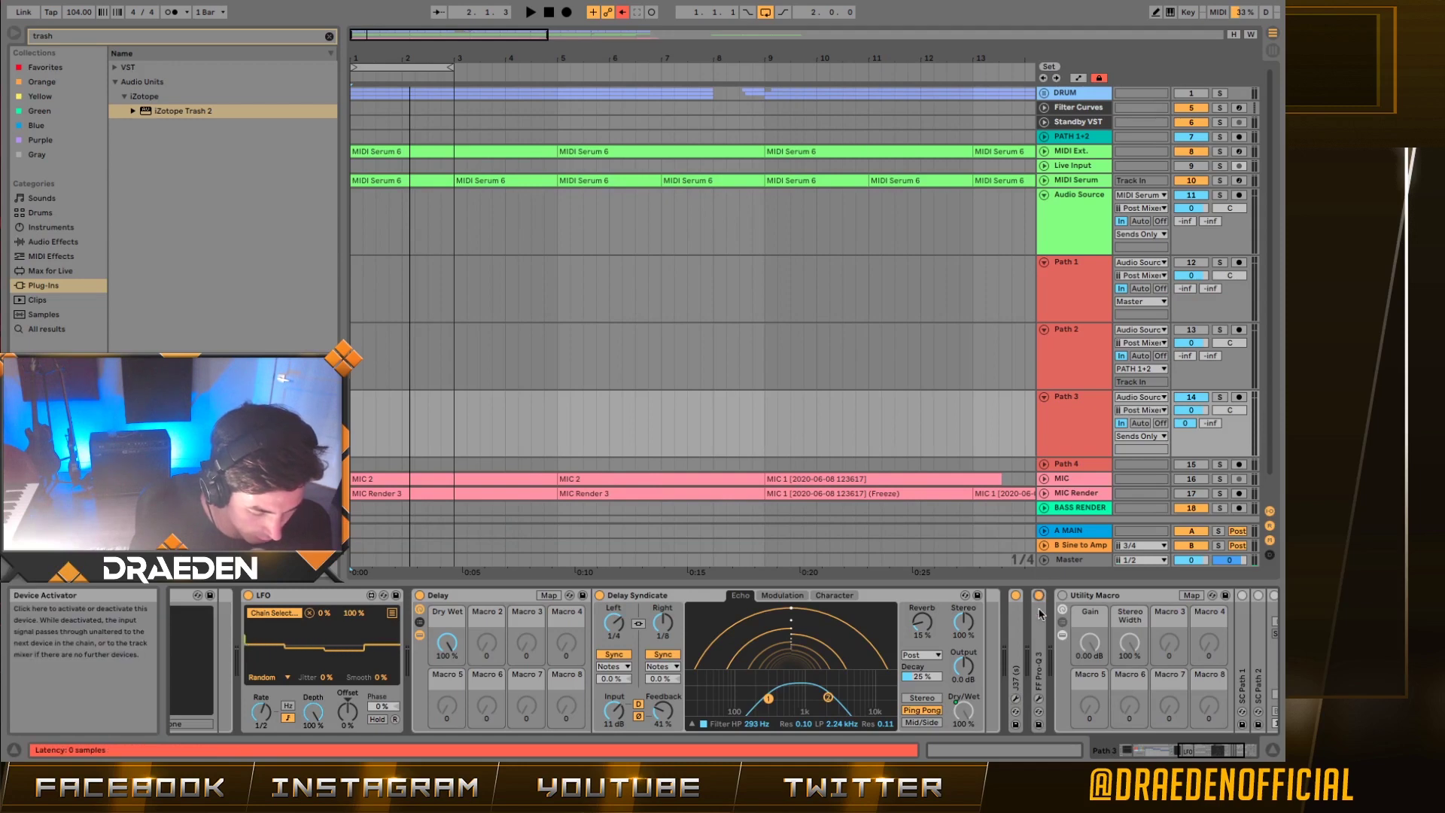
- Activate Path 3's Utility Macro rack, unfold its SC Path 1 and SC Path 2 compressors, and play the loop from the start
{"action": "scroll", "coordinate": [1037, 655], "scroll_direction": "right", "scroll_amount": 3}
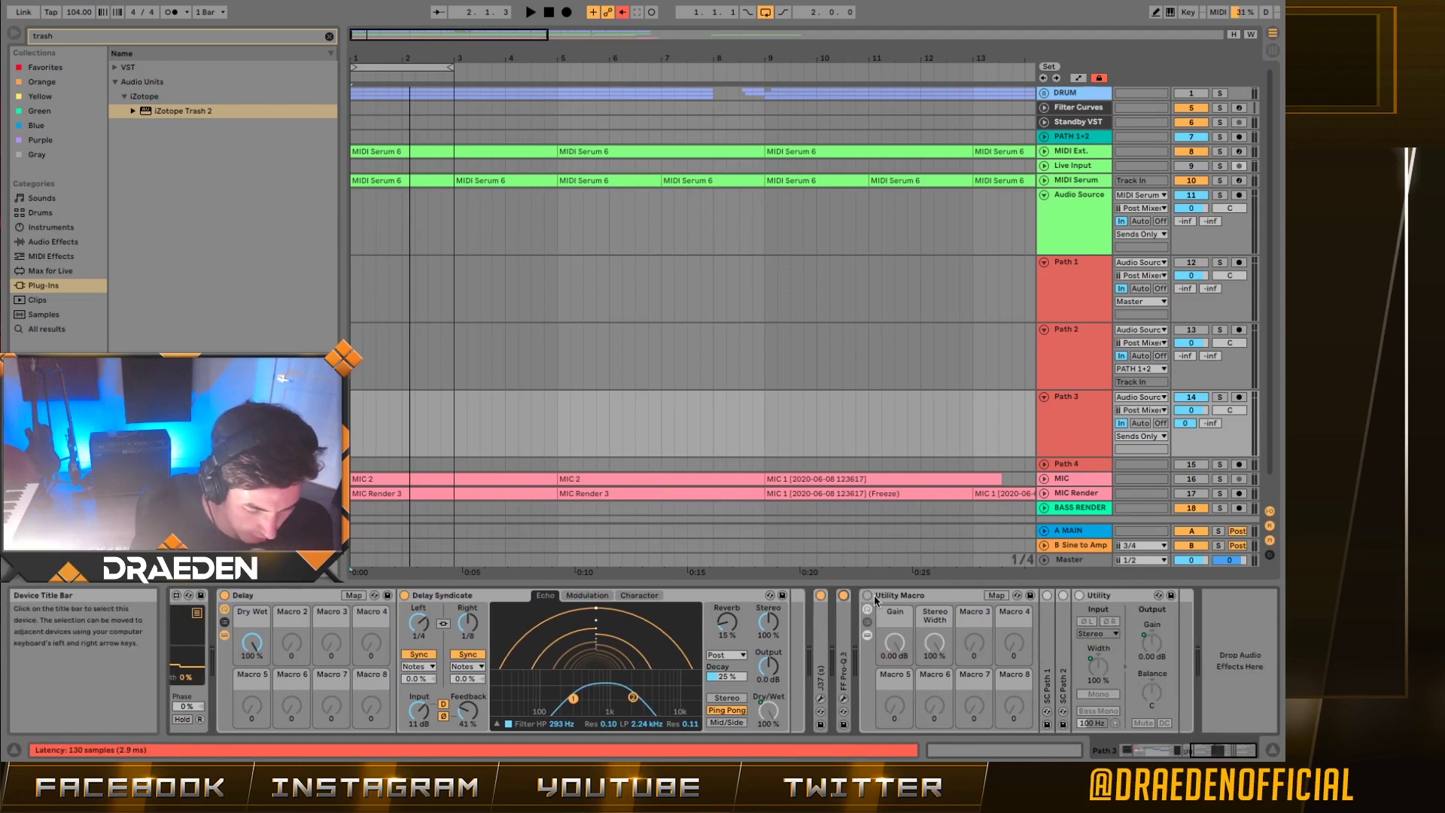
{"action": "left_click", "coordinate": [413, 540]}
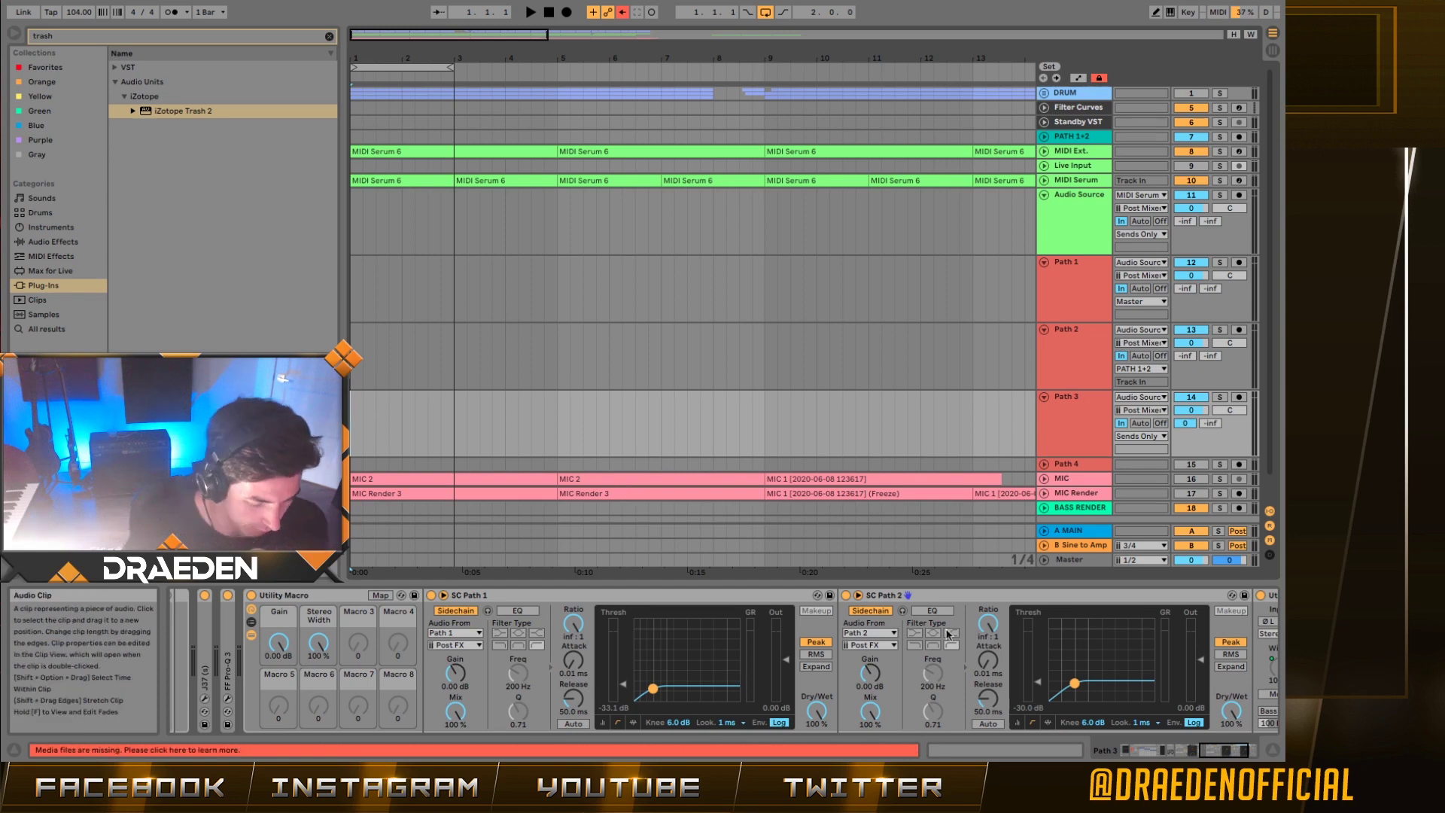
{"action": "key", "text": "space"}
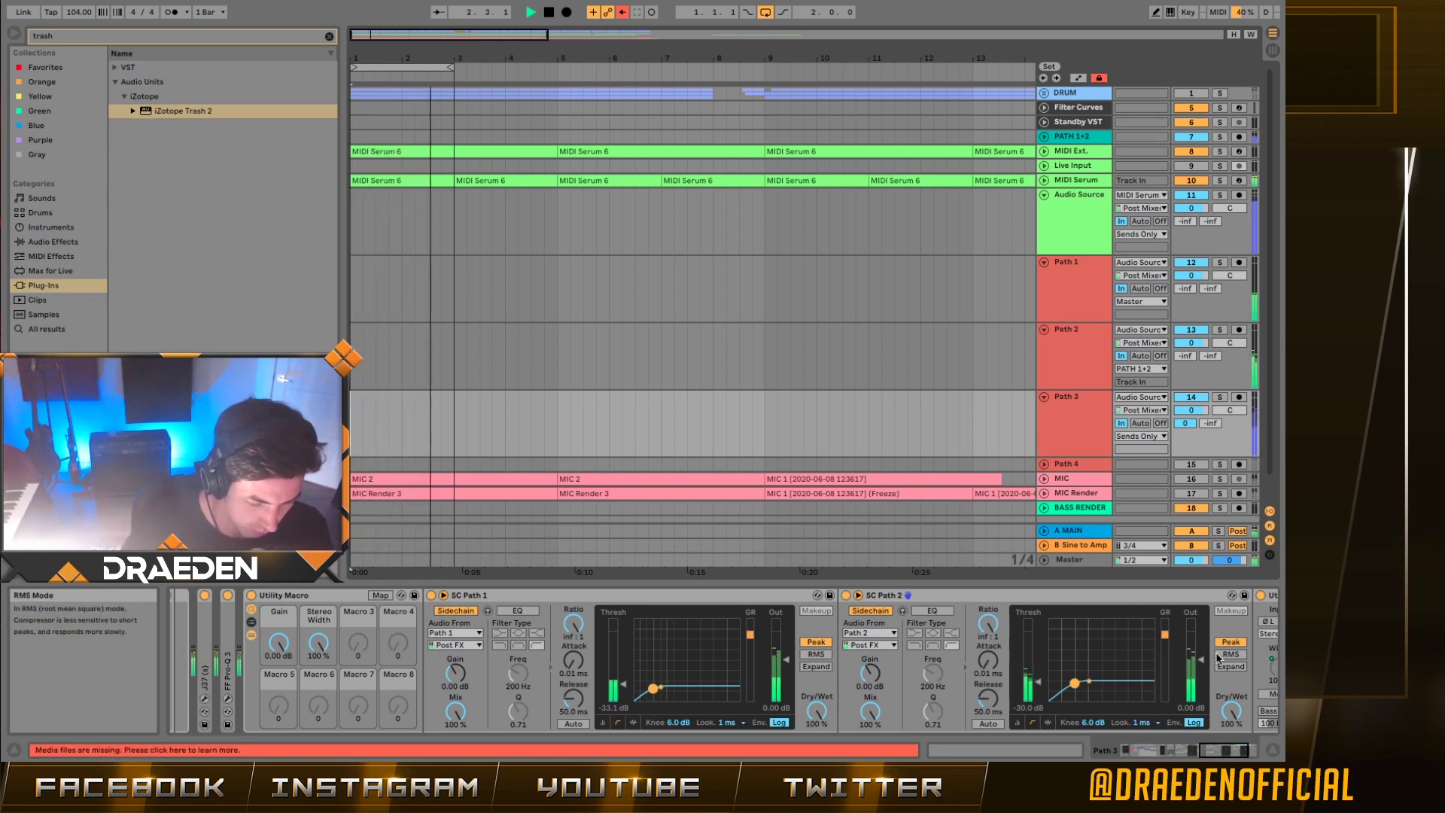
- Unfold and enlarge the Path 4 track with playback stopped, and compare its routing with the CPU signal-flow diagram
{"action": "scroll", "coordinate": [1068, 449], "scroll_direction": "down", "scroll_amount": 2}
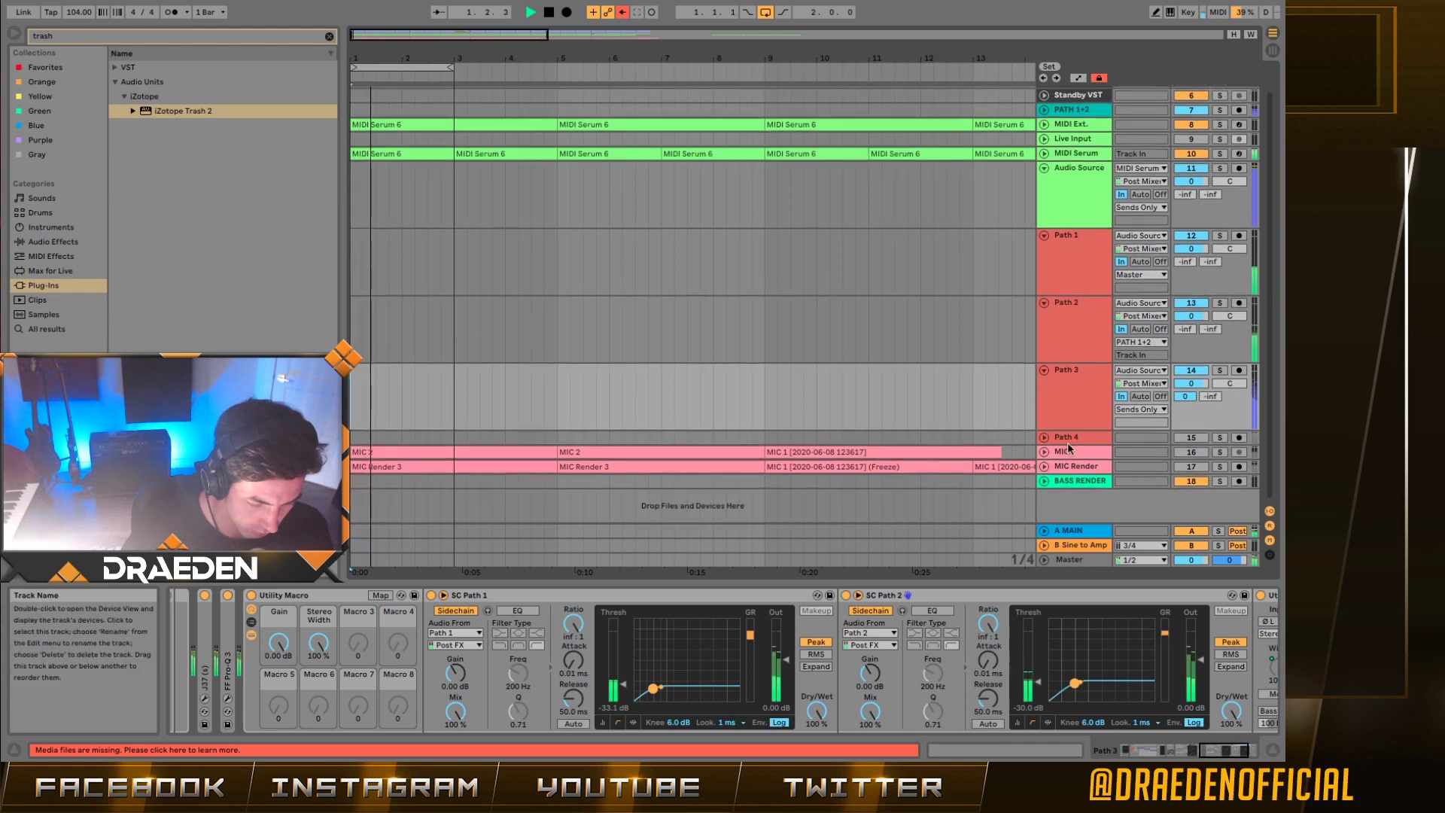
{"action": "left_click_drag", "start_coordinate": [1068, 449], "coordinate": [1052, 444]}
{"action": "double_click", "coordinate": [1064, 437]}
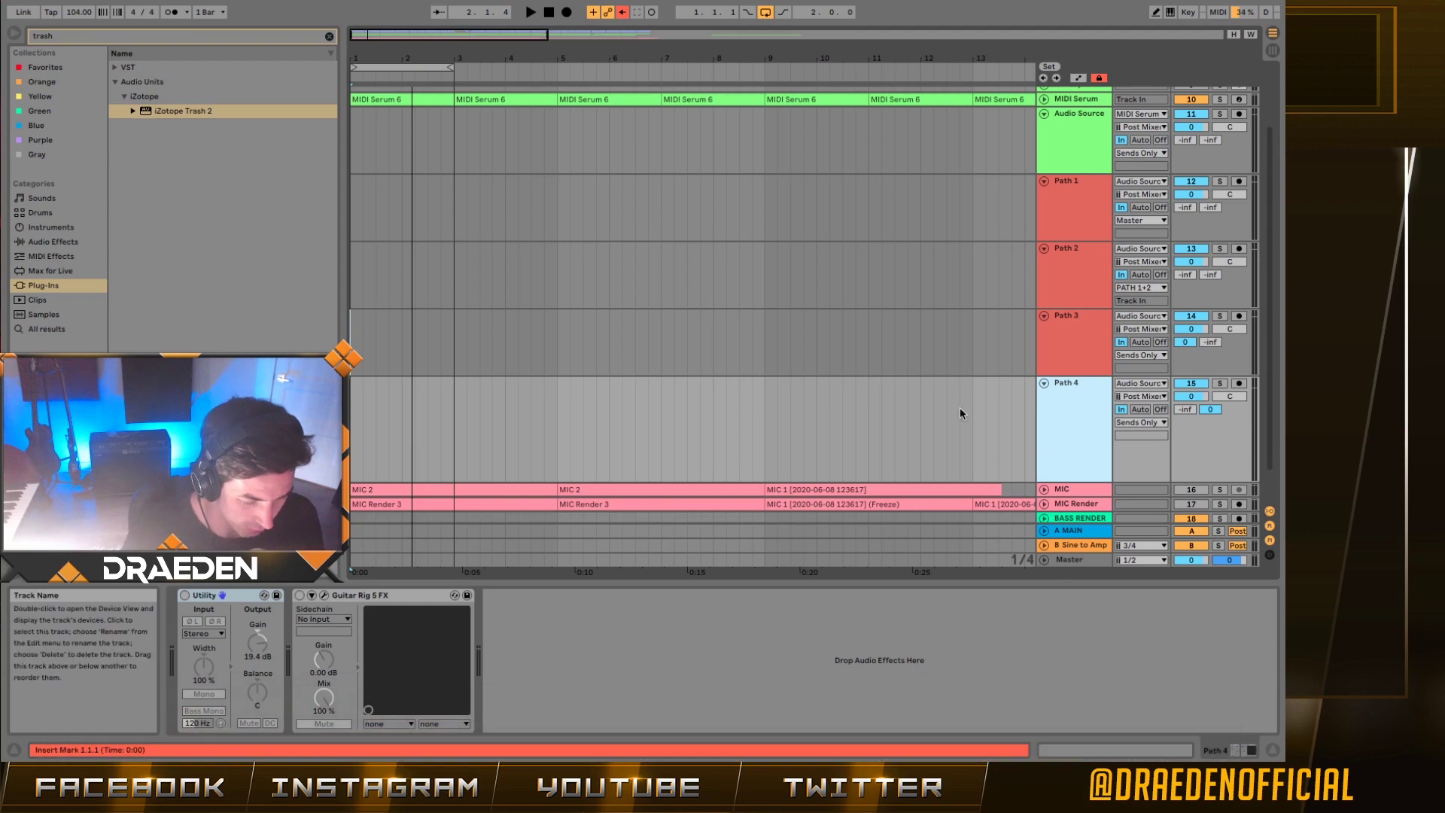
{"action": "key", "text": "ctrl+Up"}
{"action": "left_click", "coordinate": [942, 396]}
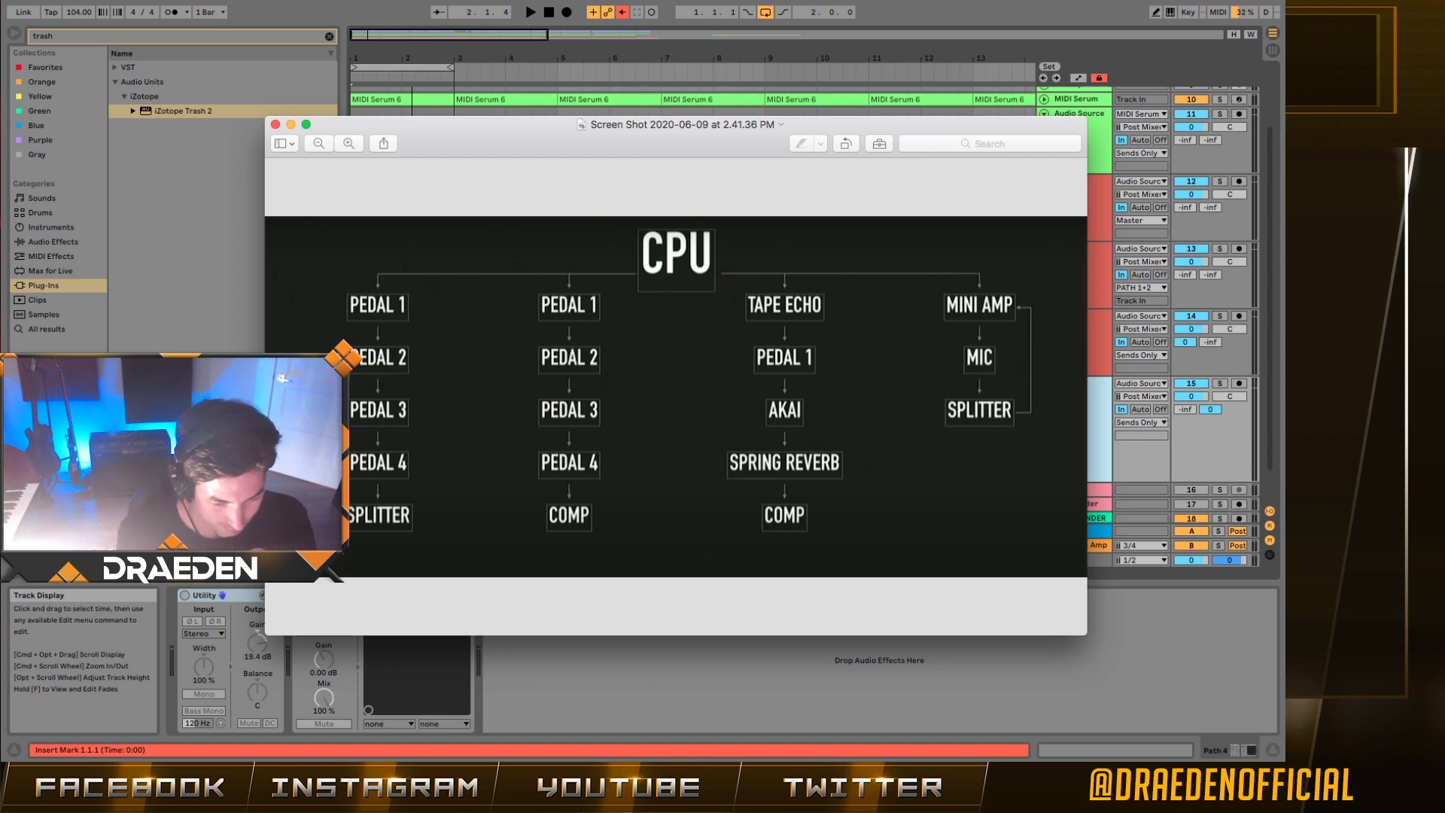
{"action": "key", "text": "super+w"}
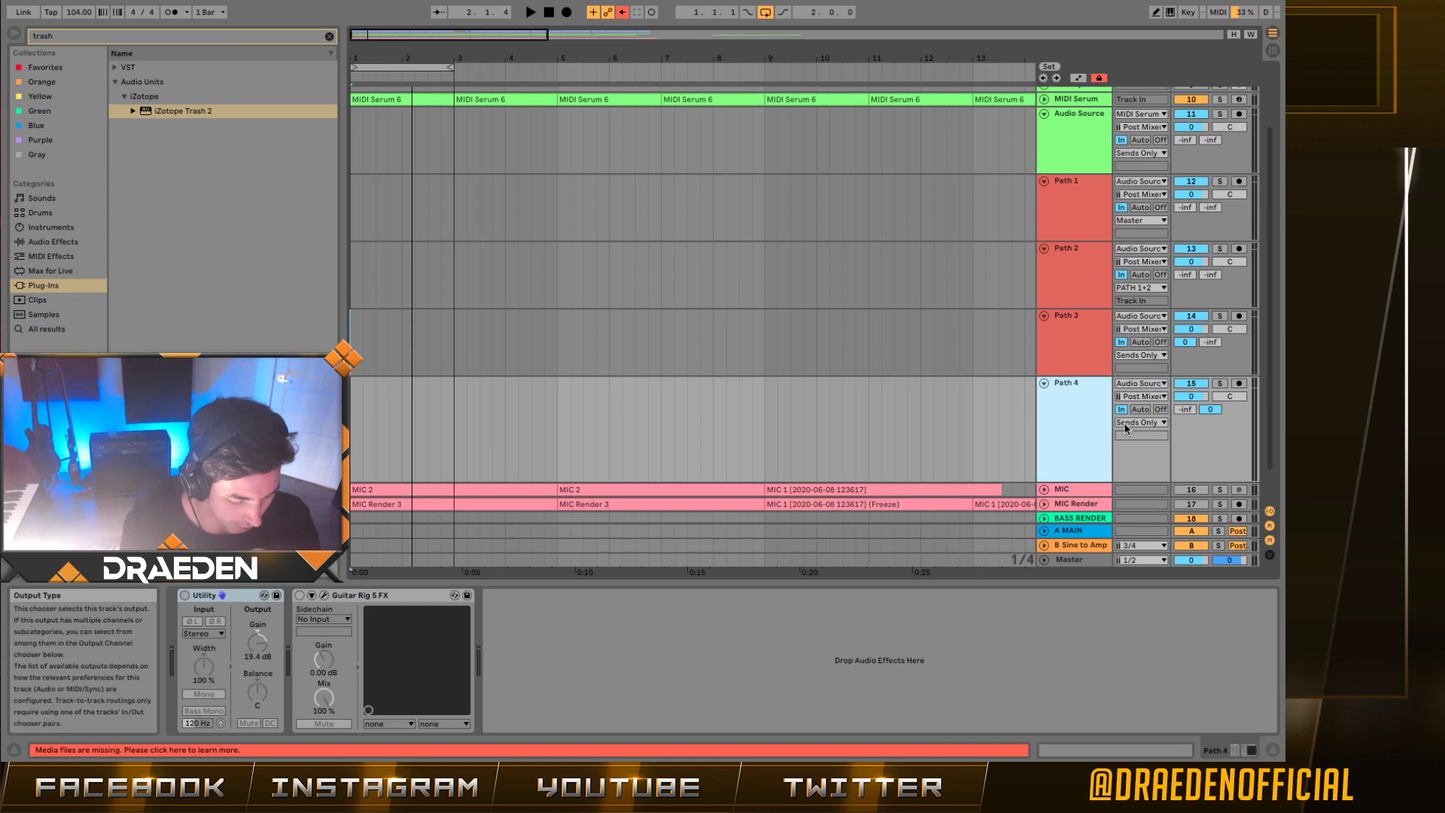
- Review the available audio output devices in the audio preferences, keeping the Multi-Output Device
{"action": "key", "text": "super+comma"}
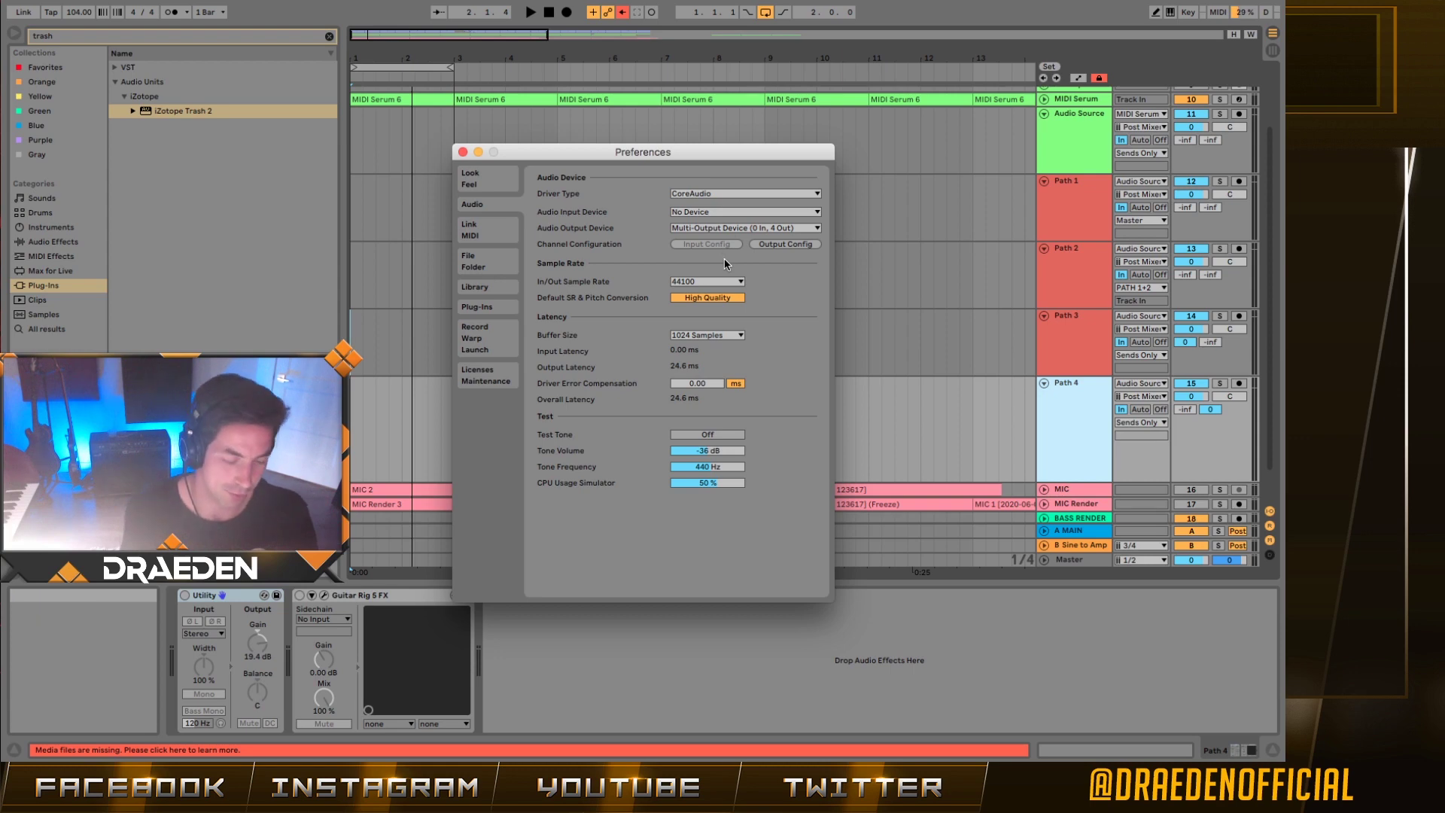
{"action": "left_click", "coordinate": [749, 230]}
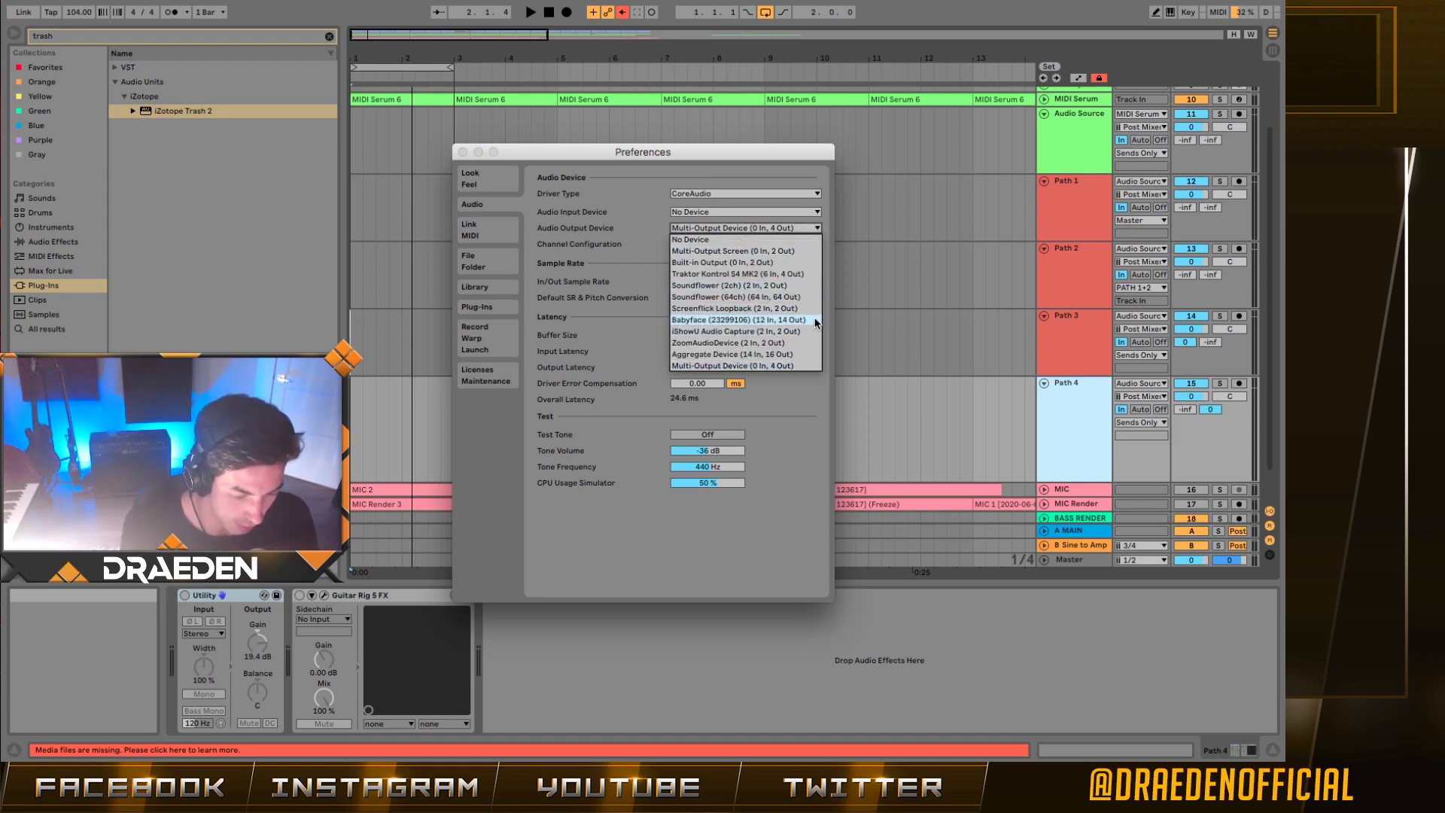
{"action": "left_click", "coordinate": [463, 151]}
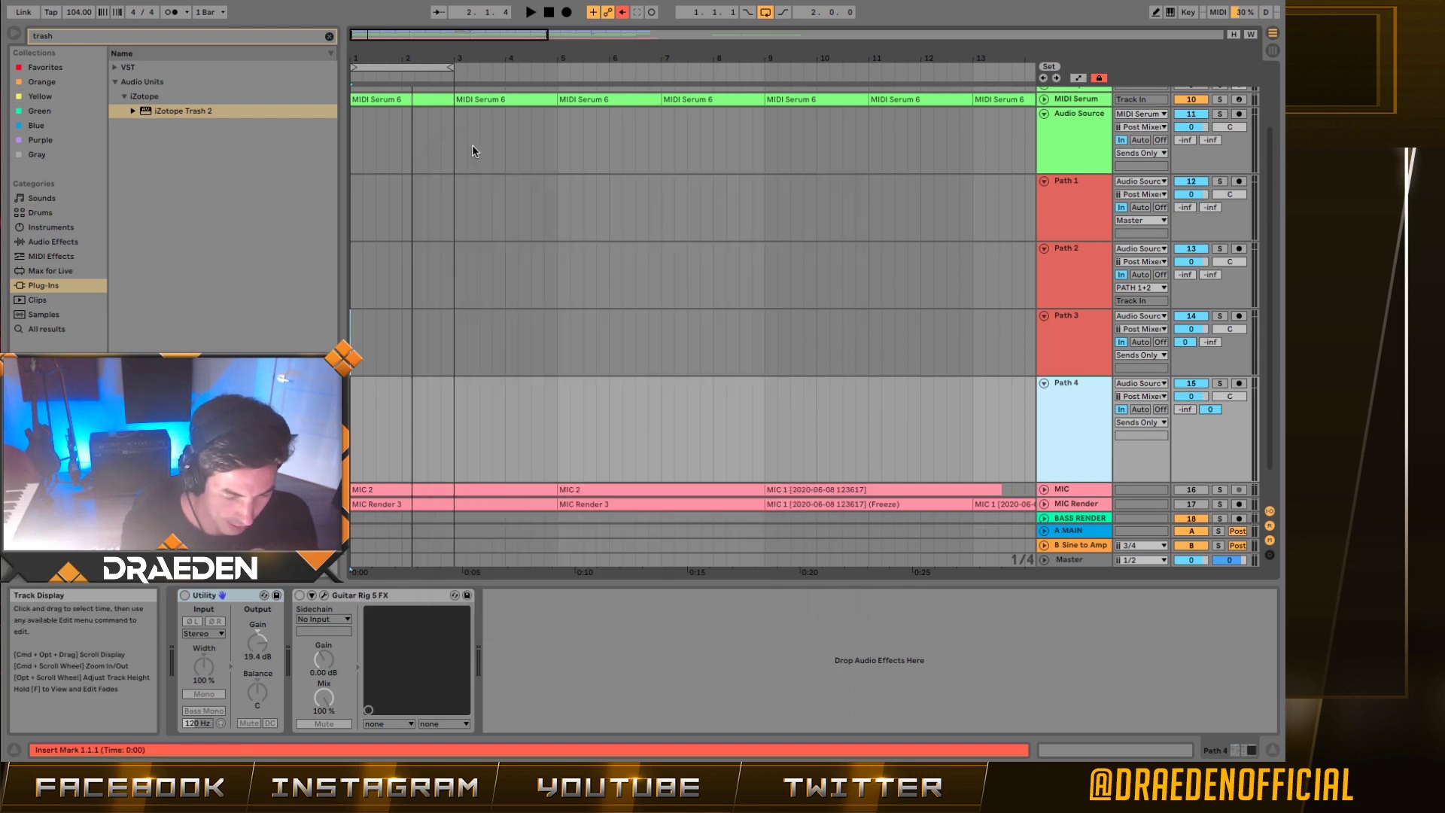
- Unfold the Master track, review its output choices, and review Path 4's output routing, keeping Sends Only
{"action": "left_click", "coordinate": [1044, 561]}
{"action": "left_click", "coordinate": [1043, 560]}
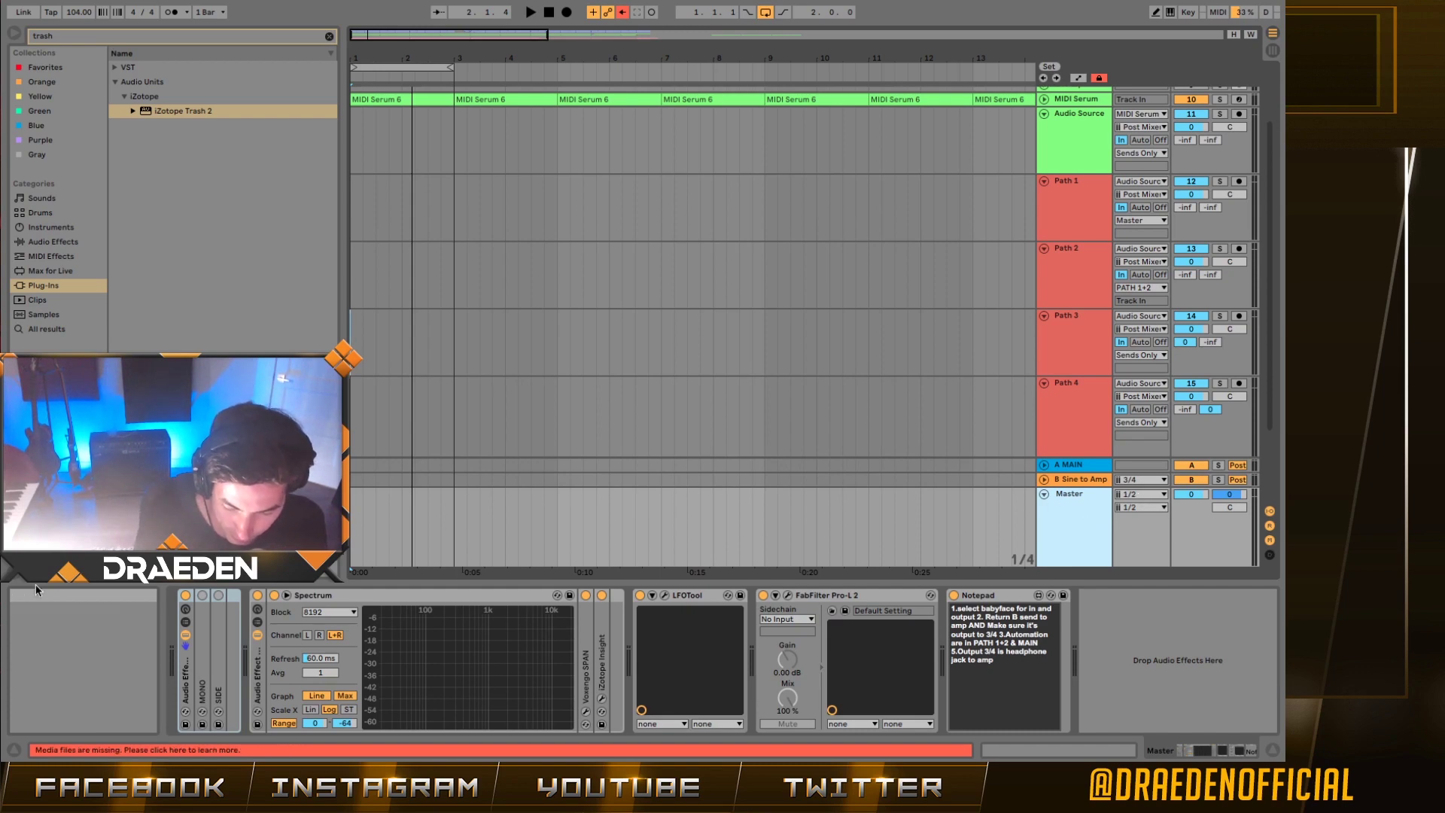
{"action": "left_click", "coordinate": [1140, 497]}
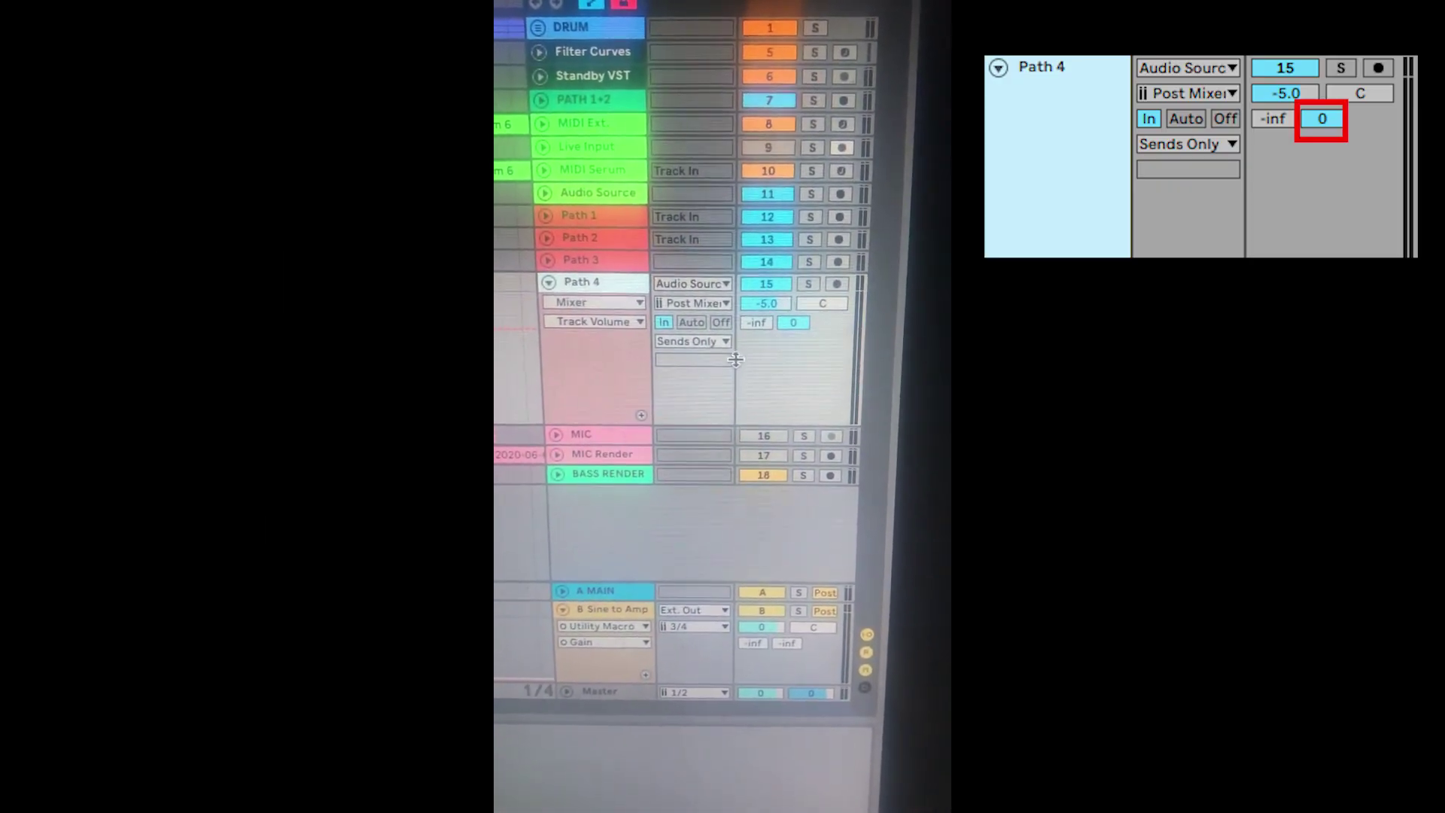
{"action": "left_click", "coordinate": [710, 344]}
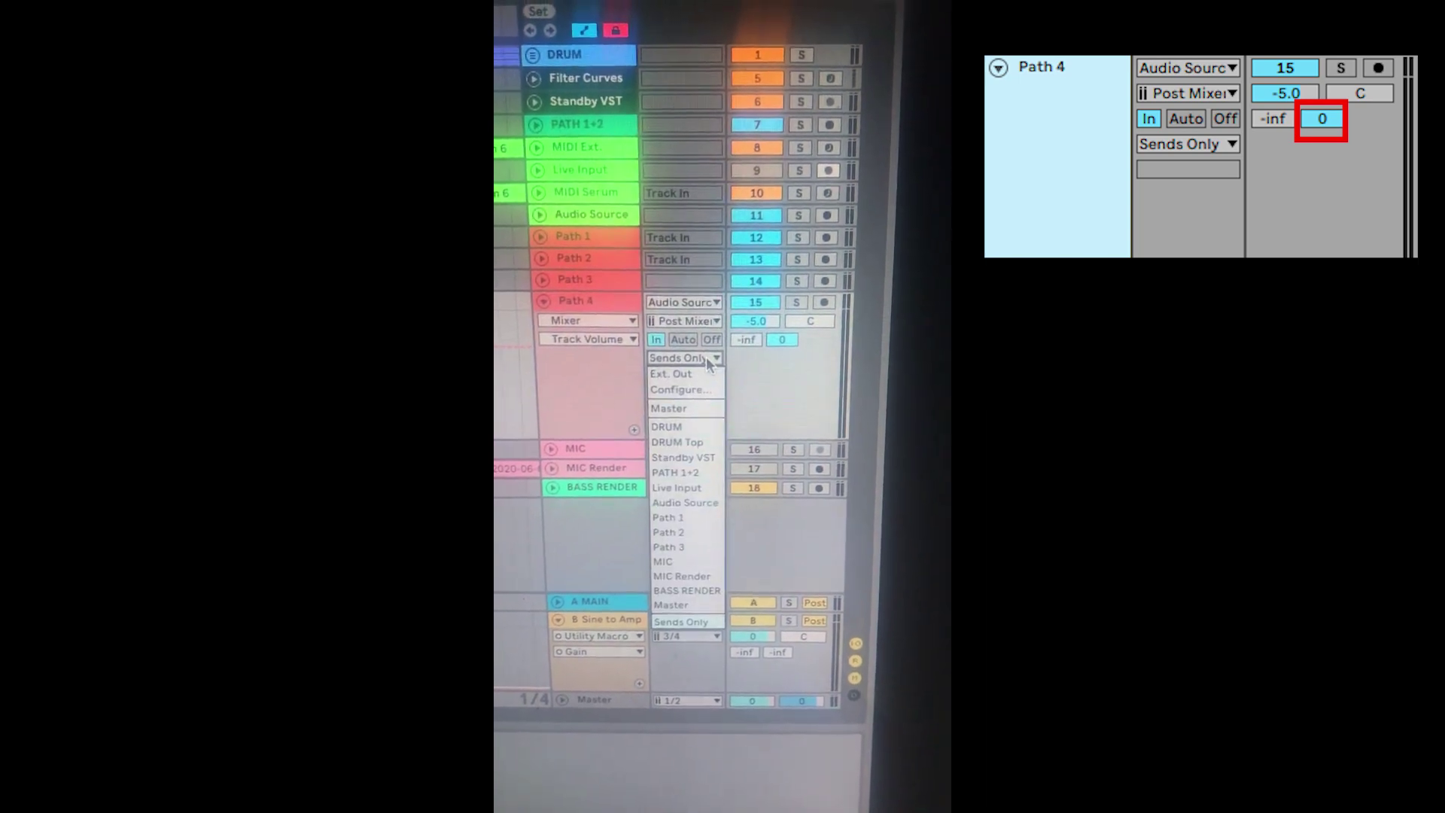
{"action": "left_click", "coordinate": [655, 617]}
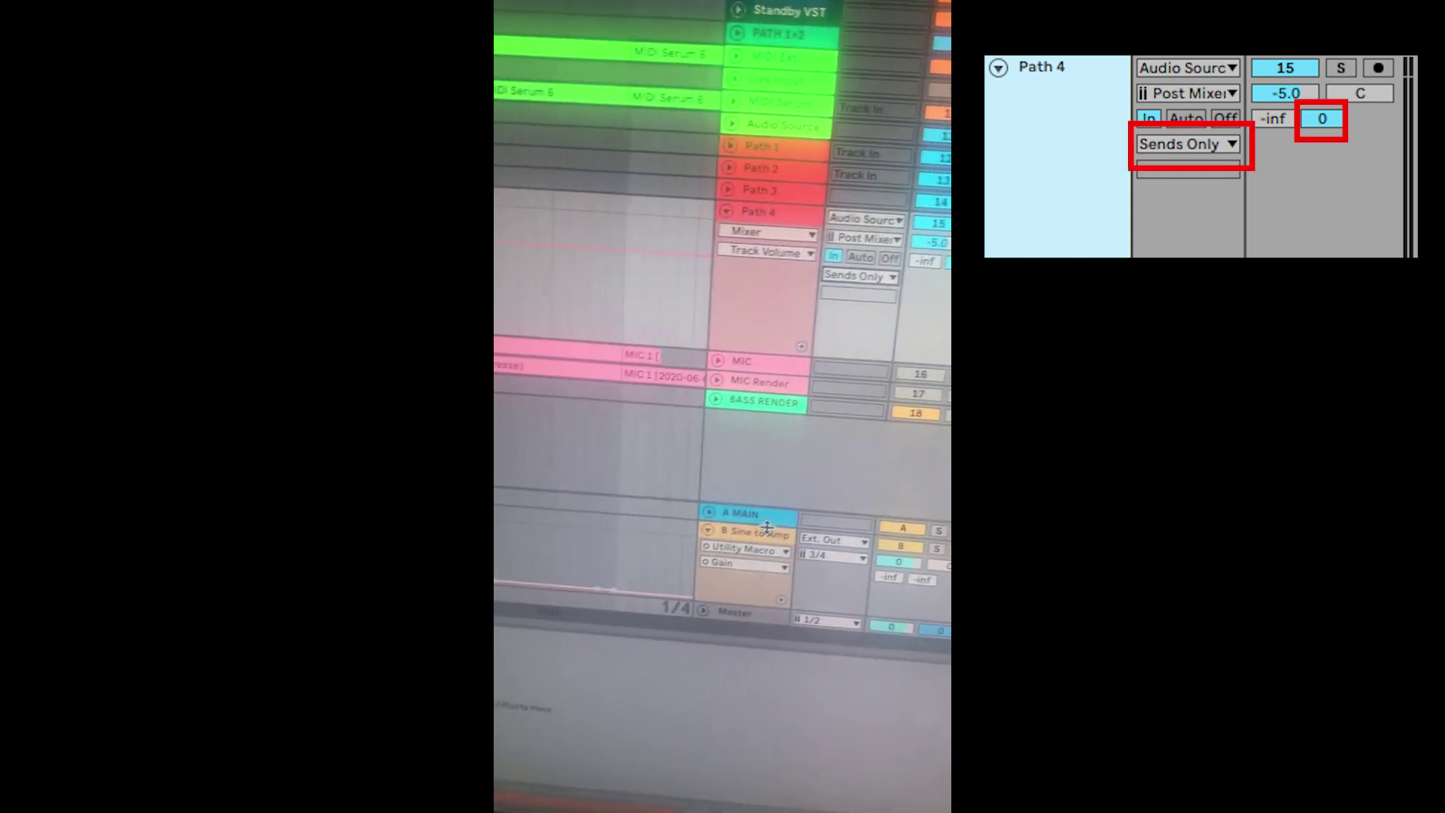
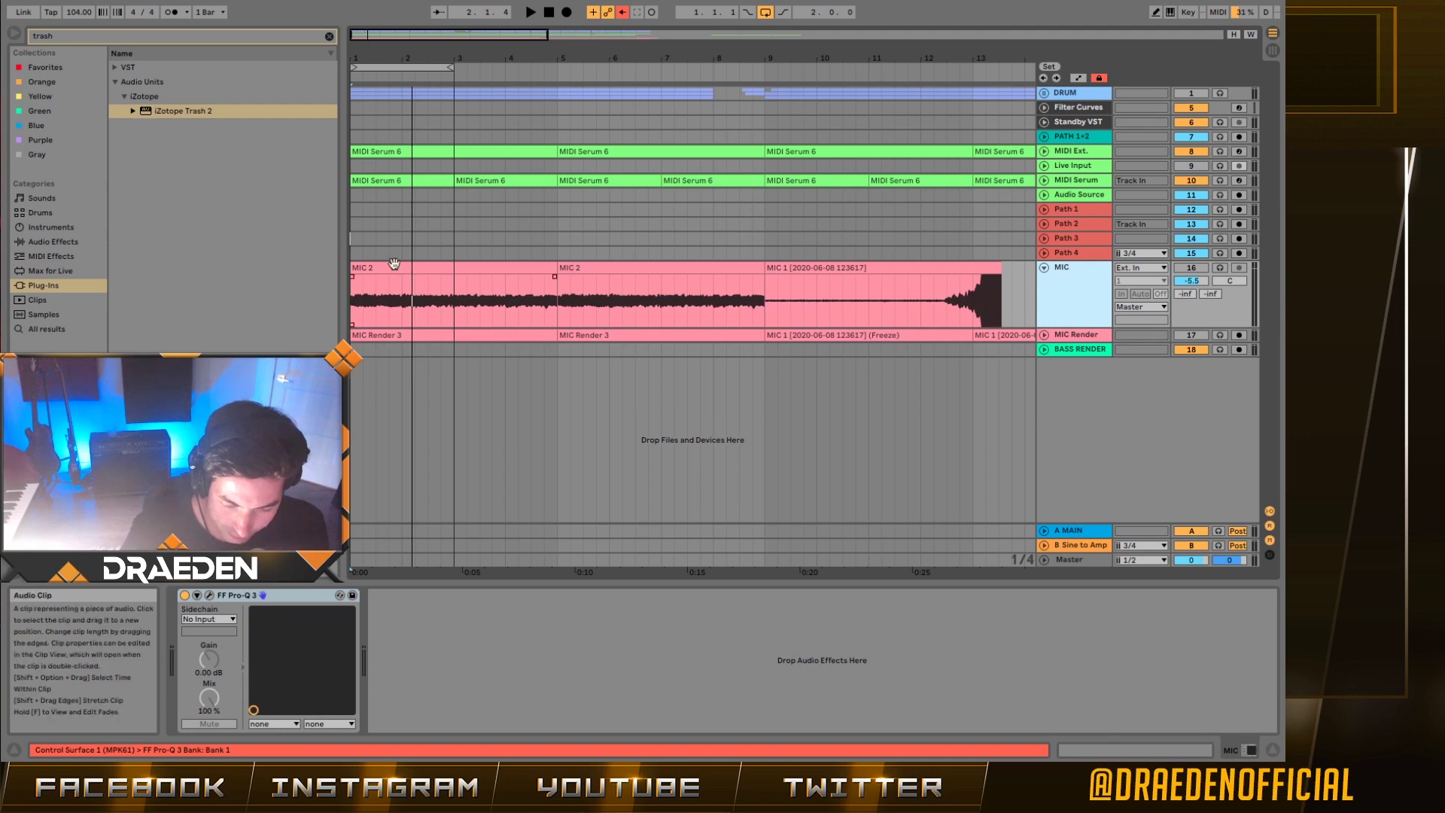
- Select the first MIC 2 clip, and route the Master track's output to channels 1/2
{"action": "left_click", "coordinate": [412, 301]}
{"action": "left_click", "coordinate": [1140, 494]}
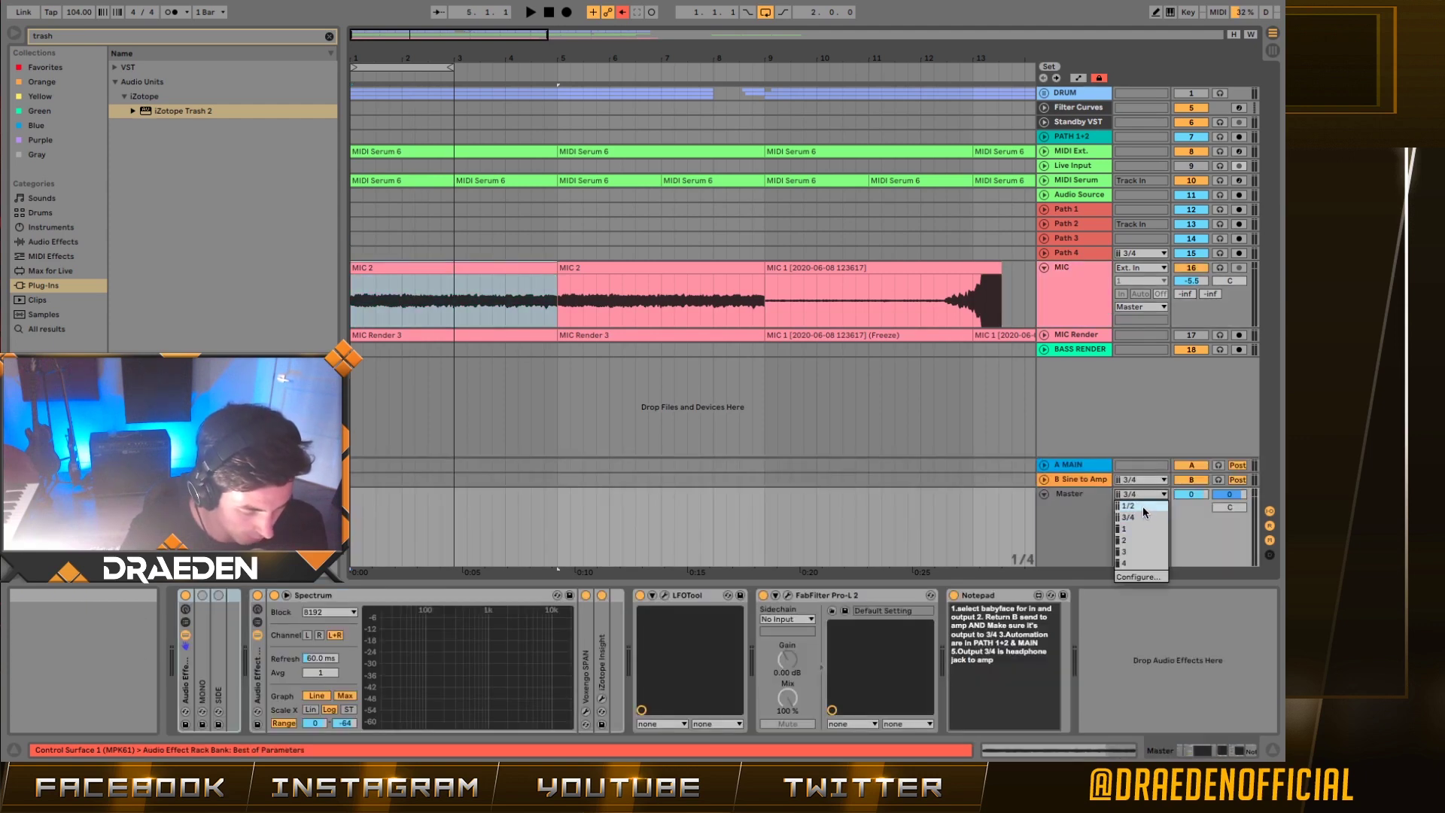
{"action": "left_click", "coordinate": [1142, 506]}
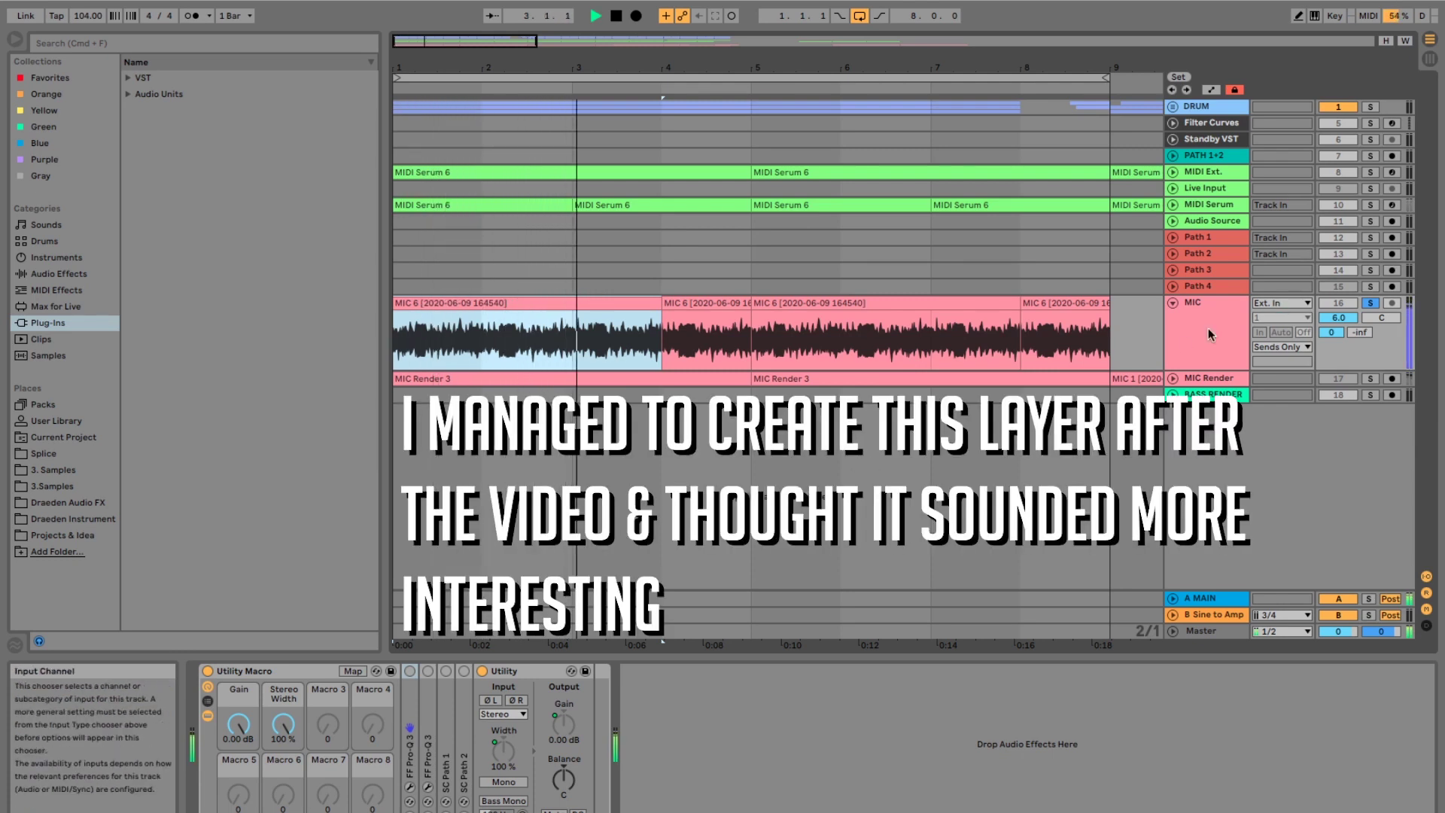
- Activate both FF Pro-Q 3 equalizers on the MIC track, viewing each one's curve and closing its window
{"action": "left_click", "coordinate": [410, 787]}
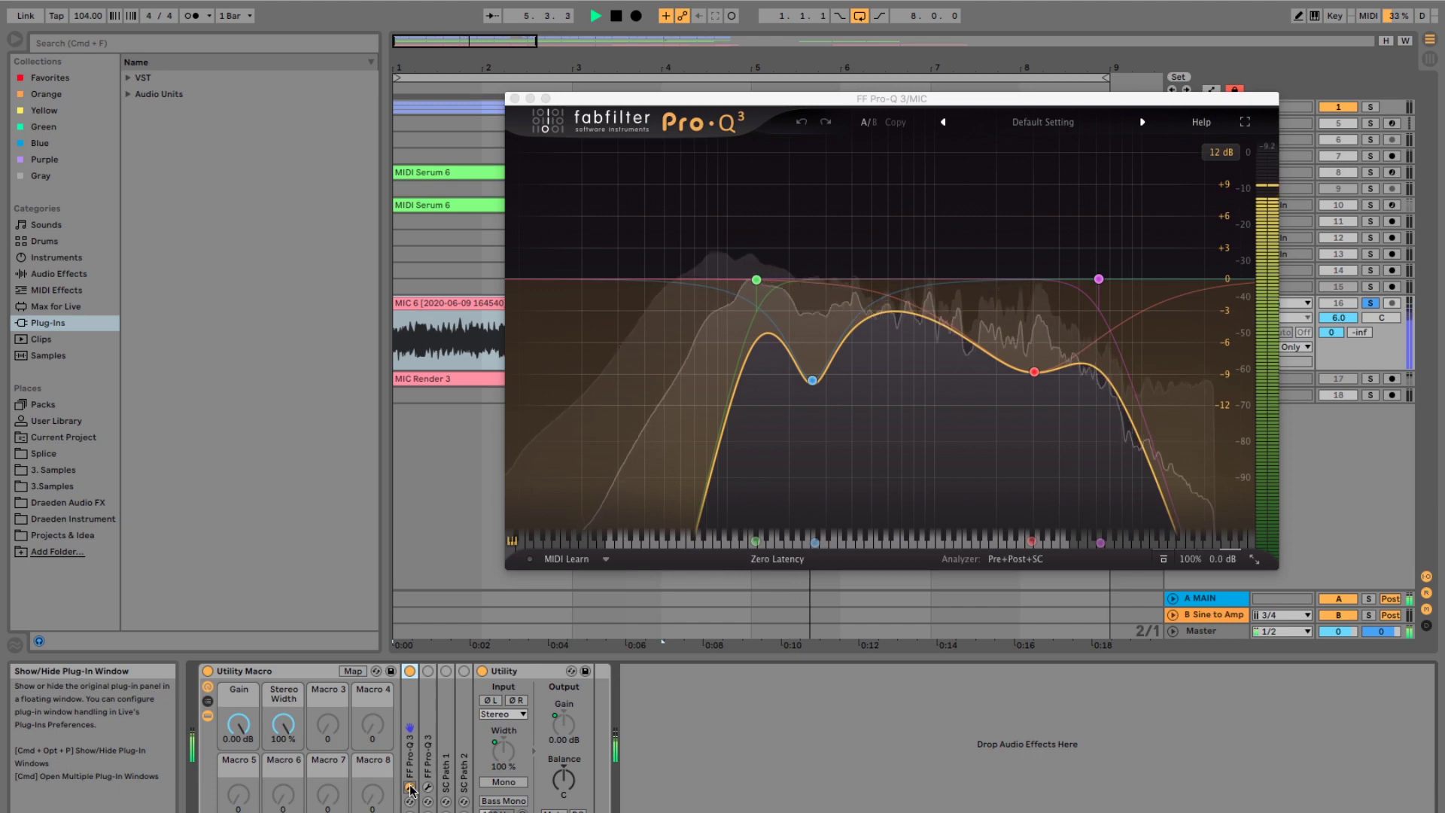
{"action": "left_click", "coordinate": [410, 787]}
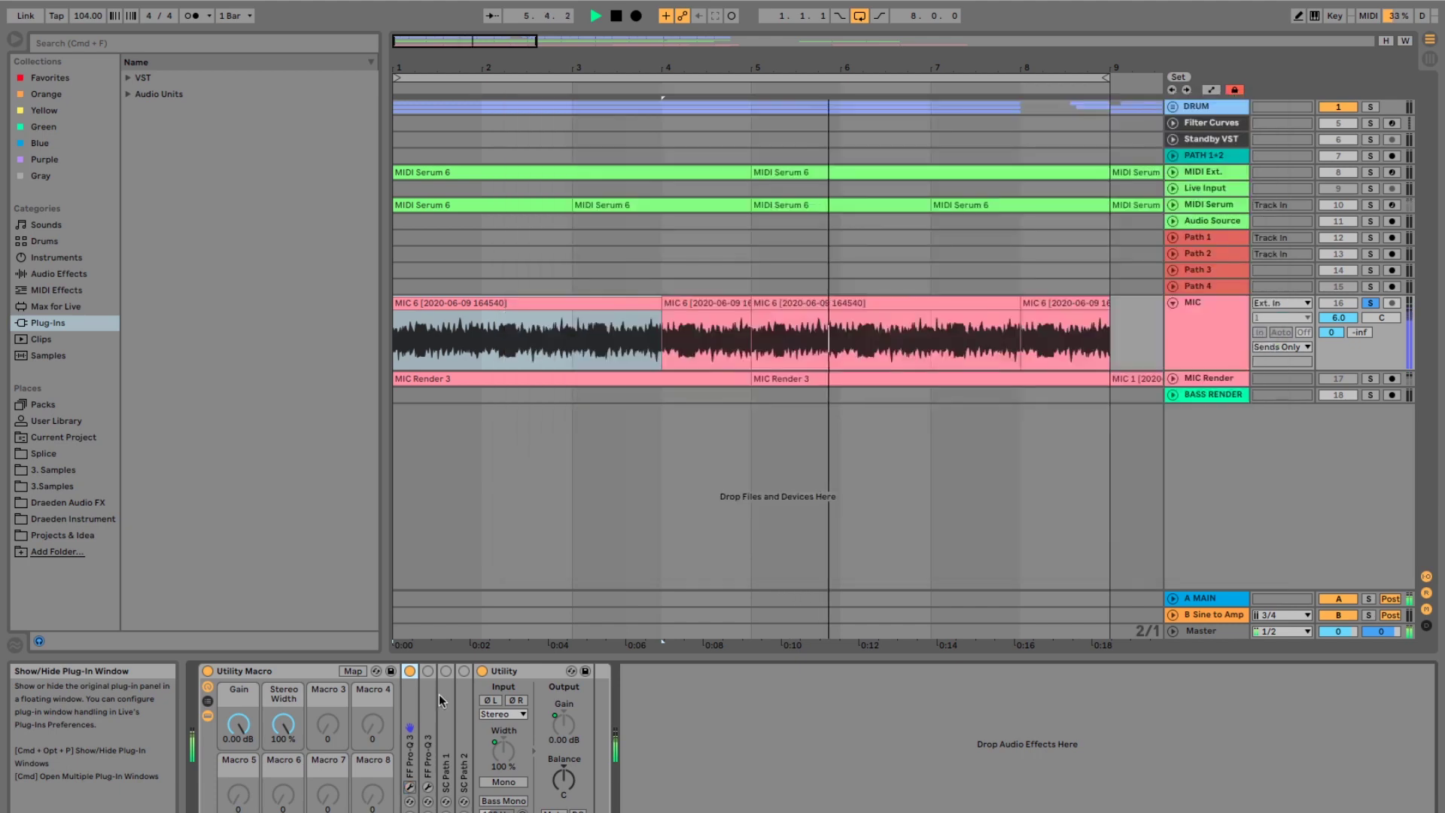
{"action": "left_click", "coordinate": [428, 787]}
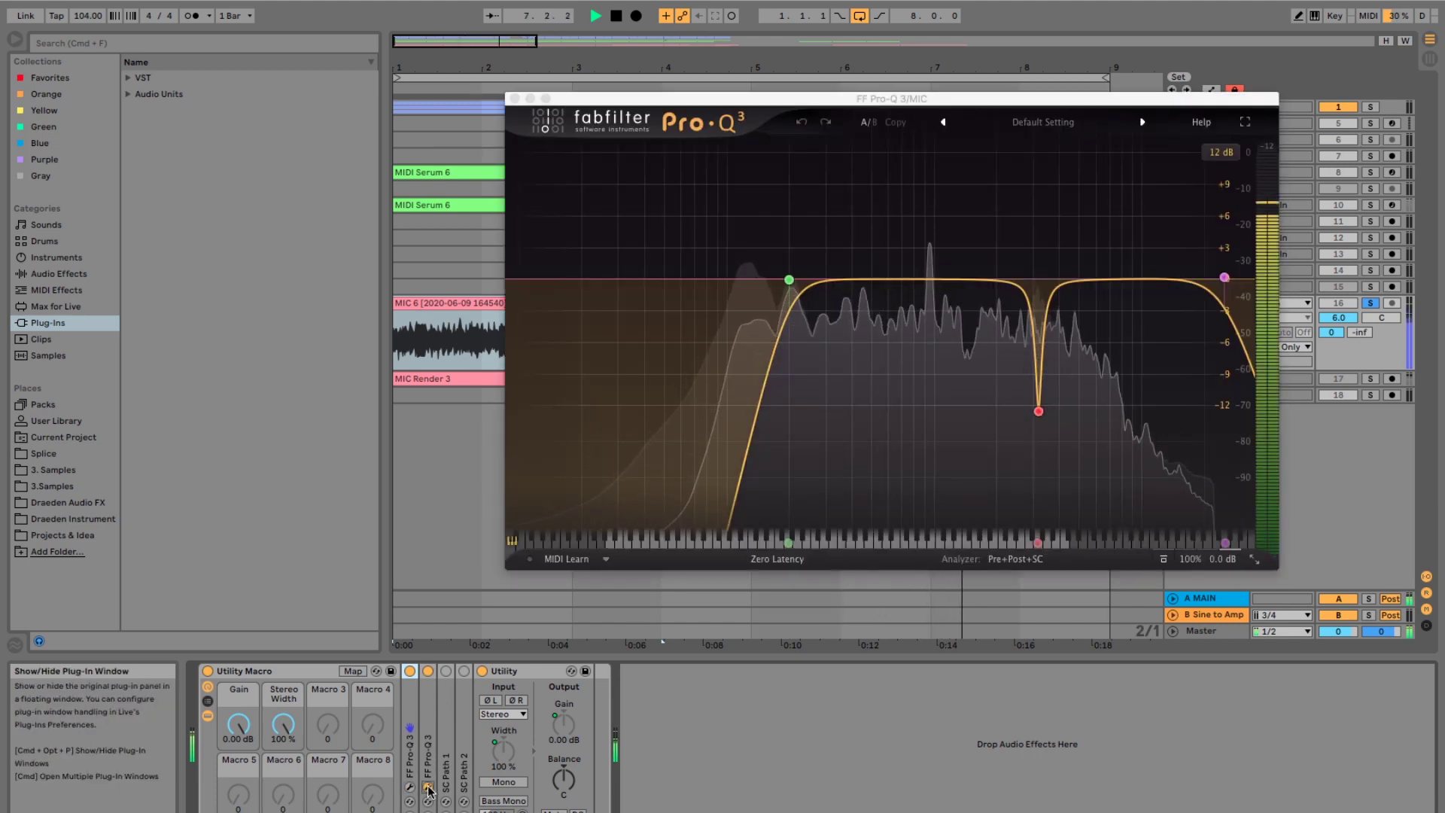
{"action": "left_click", "coordinate": [428, 787]}
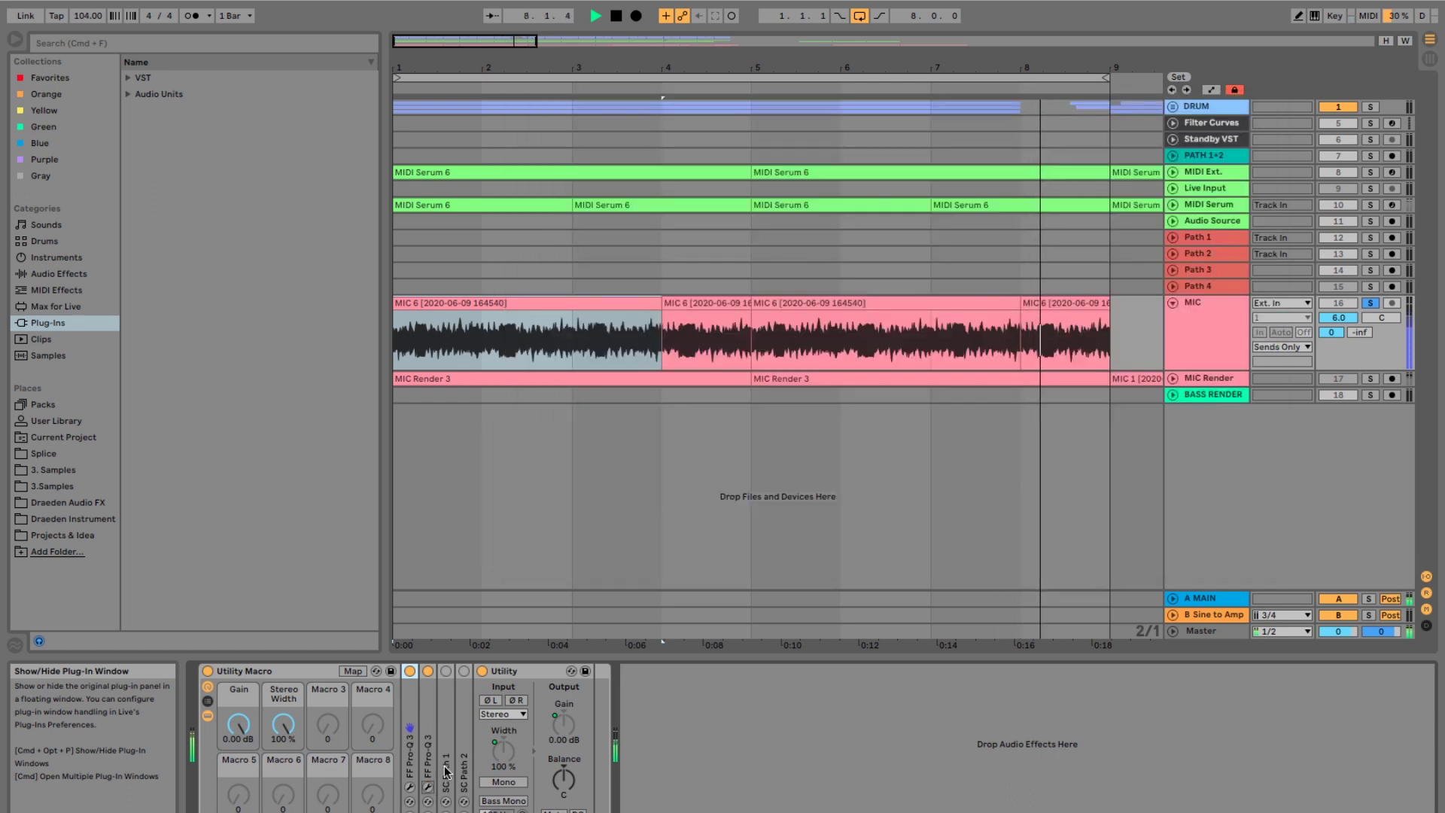
- Activate the MIC track's SC Path 1 and SC Path 2 compressors, unfolding each to view its sidechain settings and folding both again
{"action": "double_click", "coordinate": [445, 699]}
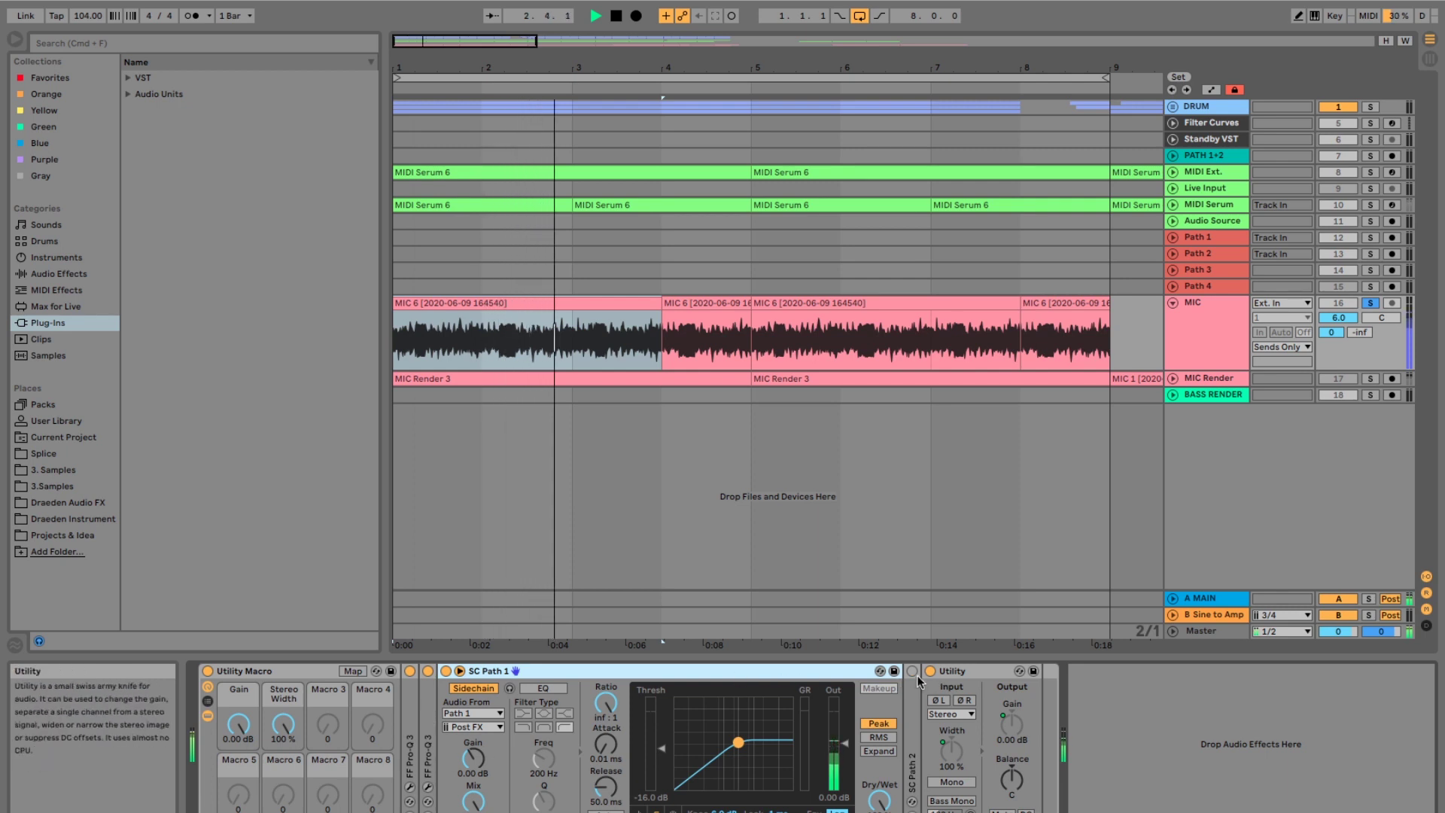
{"action": "double_click", "coordinate": [912, 723]}
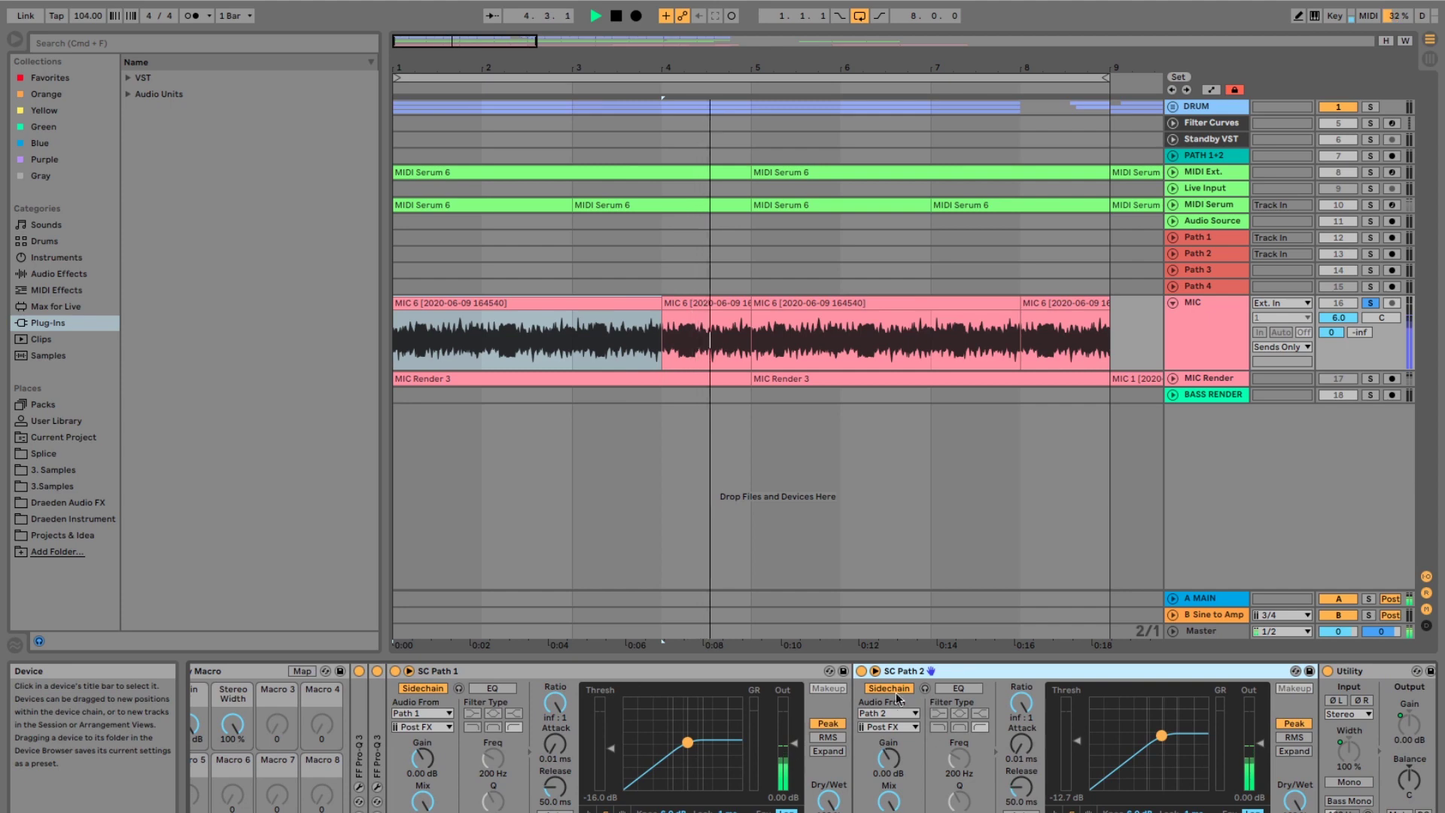
{"action": "double_click", "coordinate": [688, 670]}
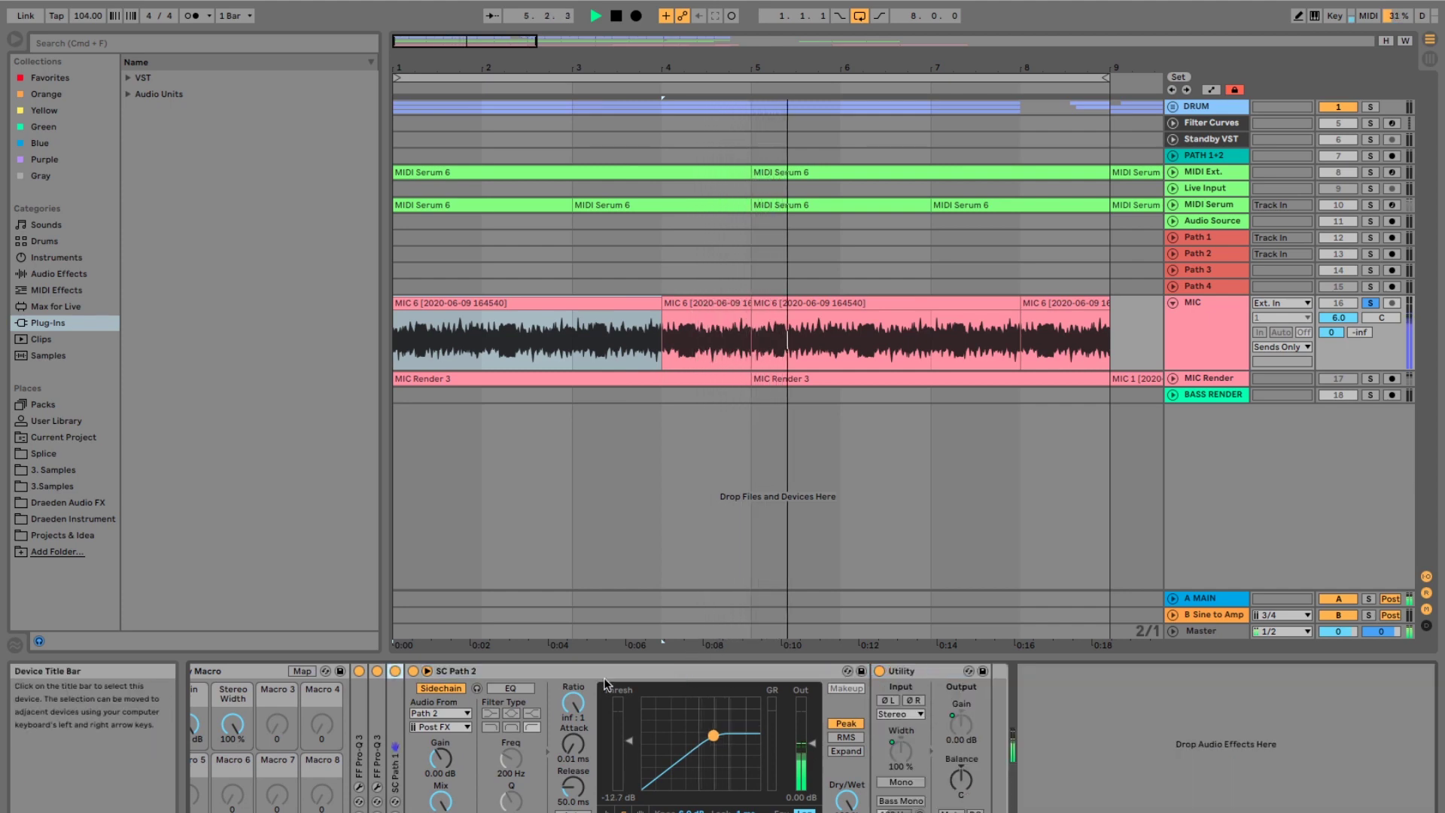
{"action": "double_click", "coordinate": [602, 667]}
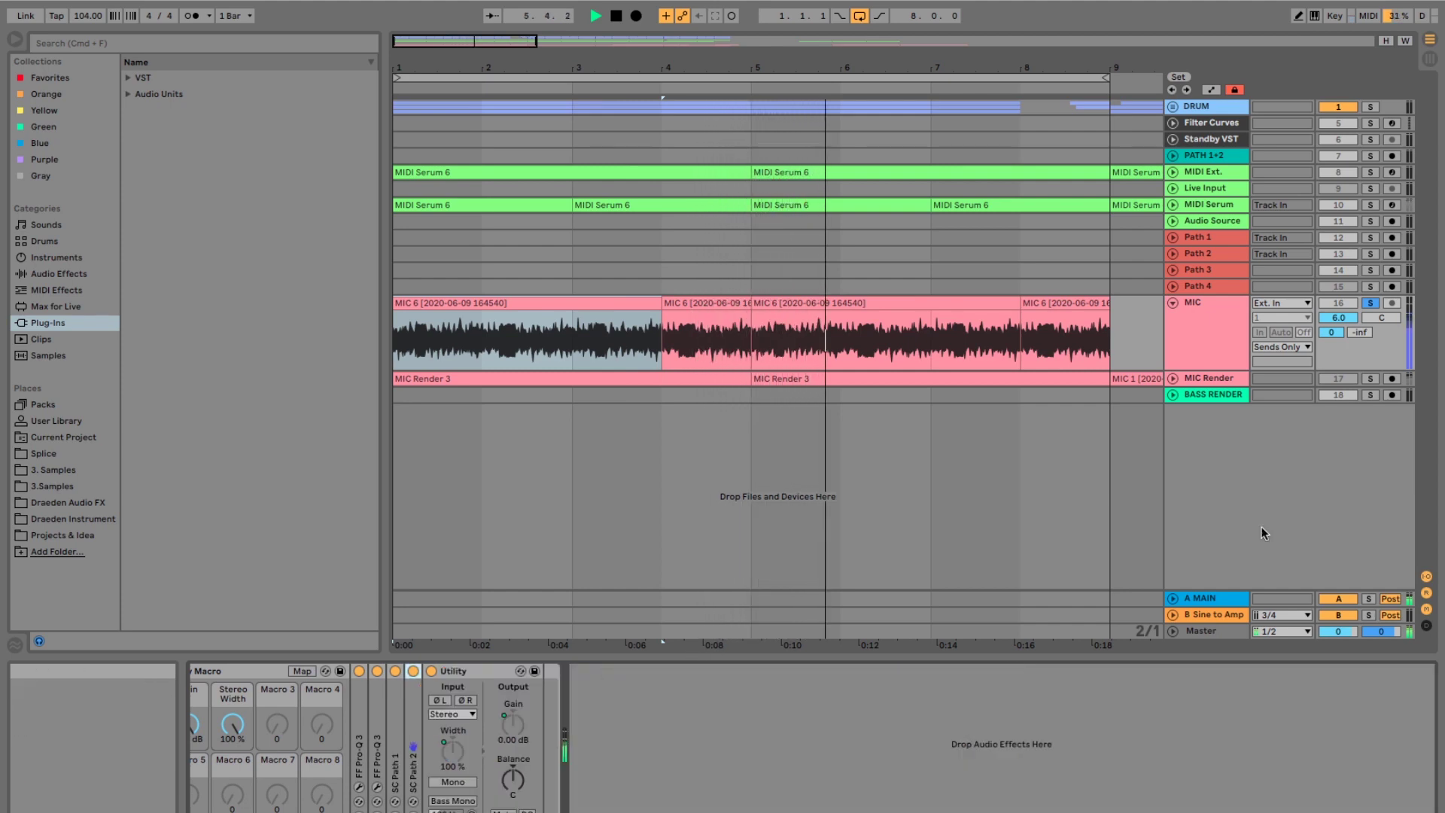
- Review the MIC track's output routing choices, keeping Sends Only
{"action": "left_click", "coordinate": [1195, 330]}
{"action": "left_click", "coordinate": [1311, 346]}
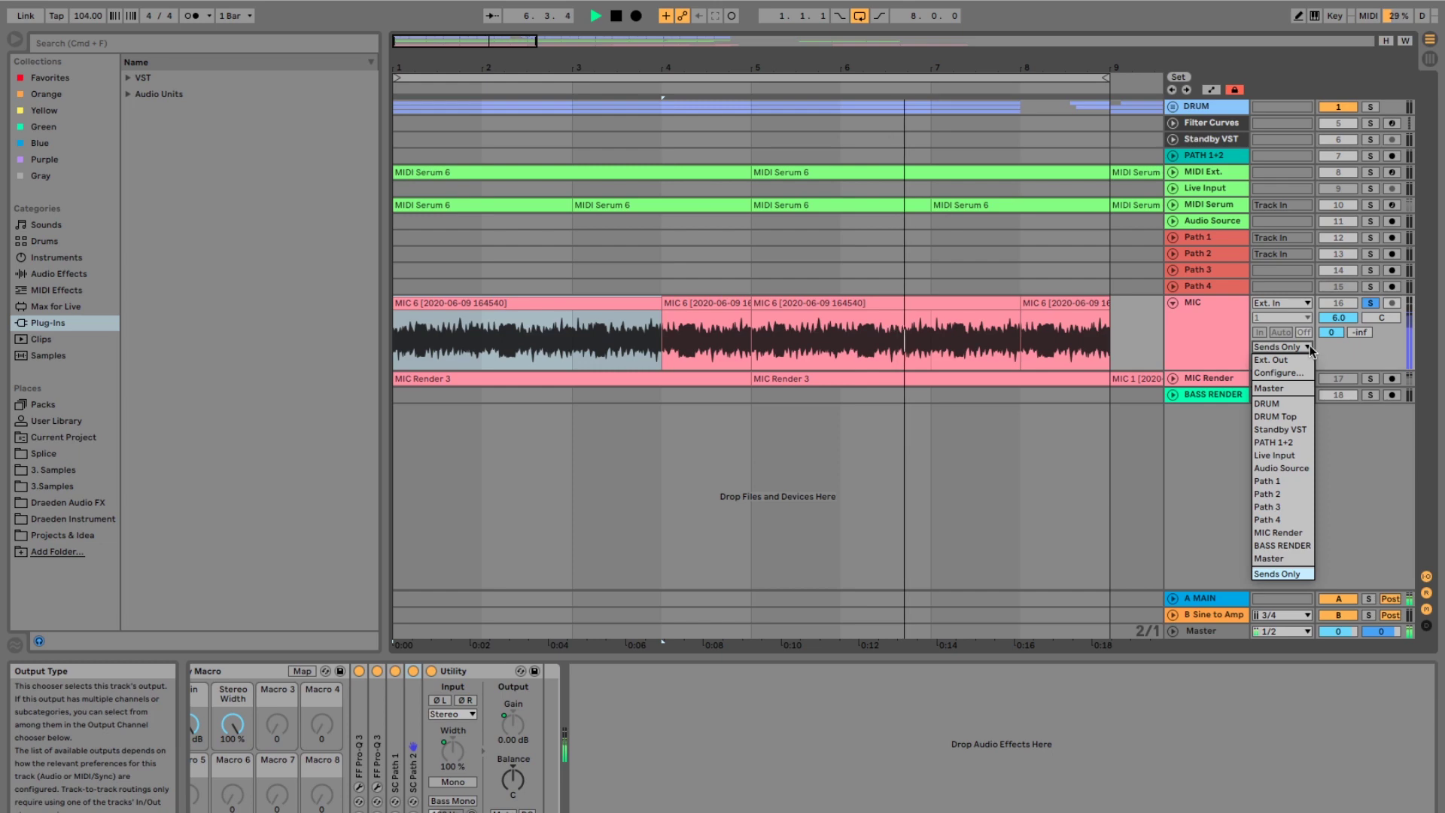
{"action": "left_click", "coordinate": [1294, 577]}
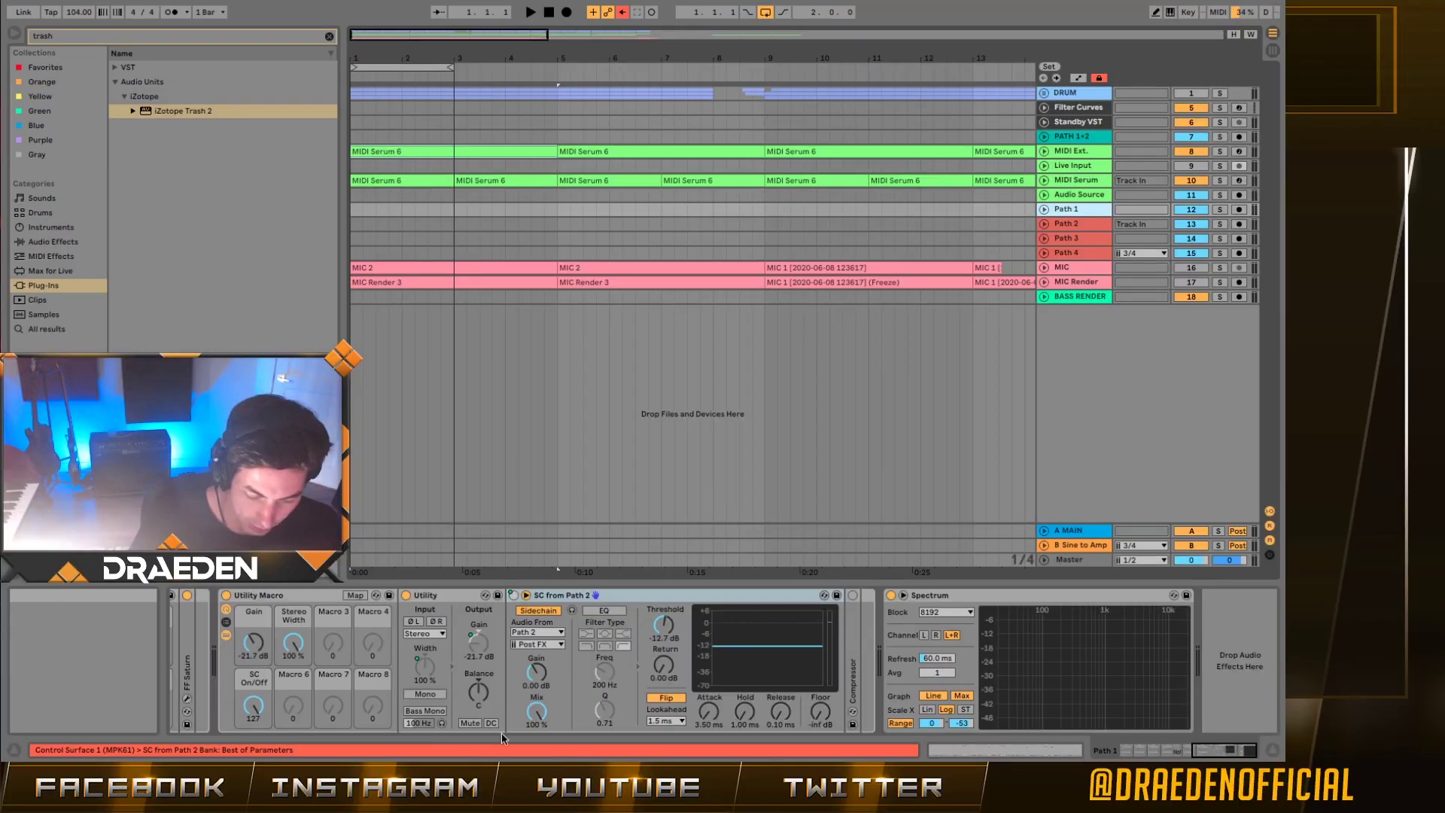
- Unfold the Path 1 and Path 2 tracks, route Path 1's output to PATH 1+2, and fold both tracks again
{"action": "scroll", "coordinate": [489, 669], "scroll_direction": "left", "scroll_amount": 5}
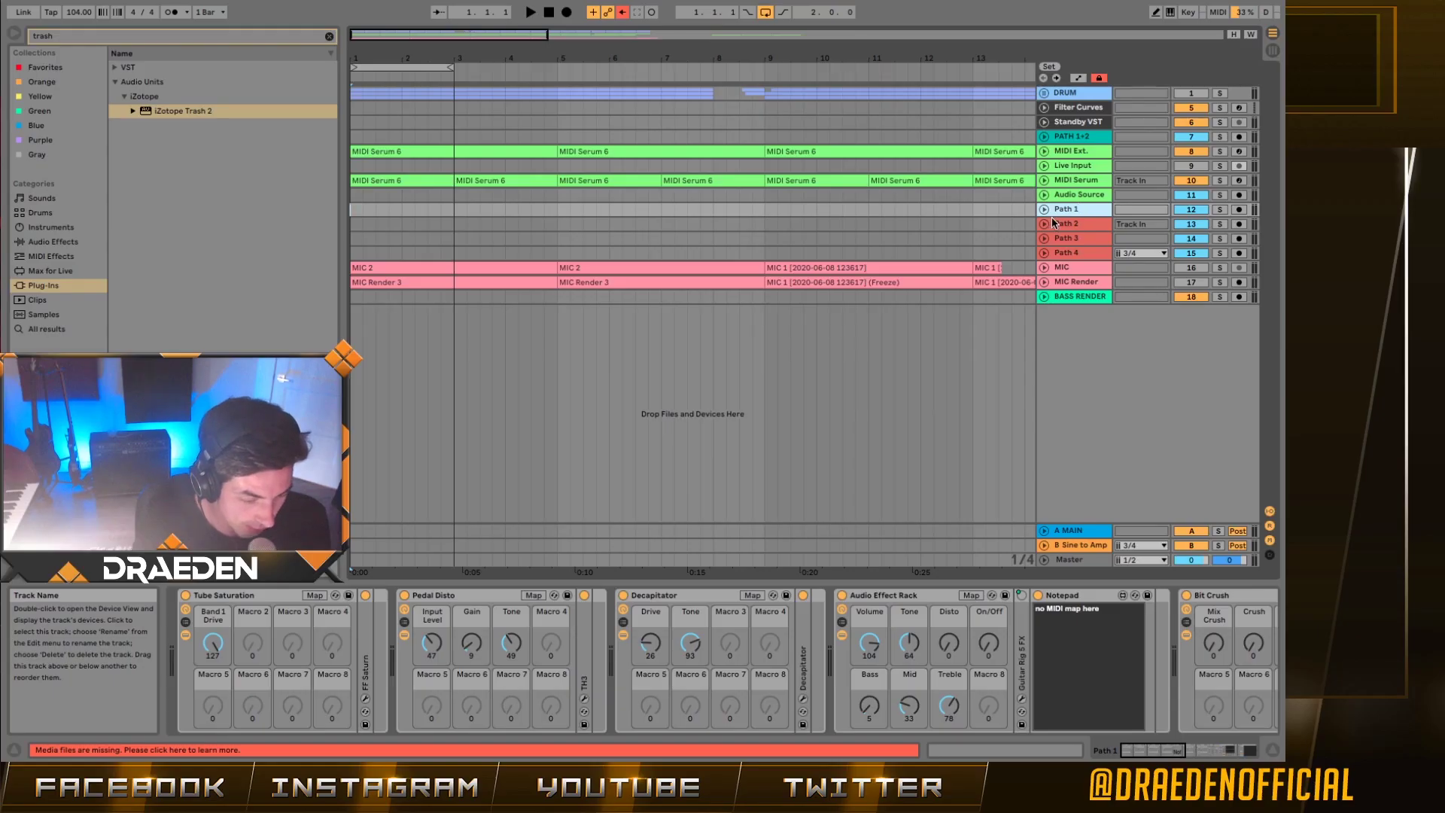
{"action": "left_click", "coordinate": [1044, 210]}
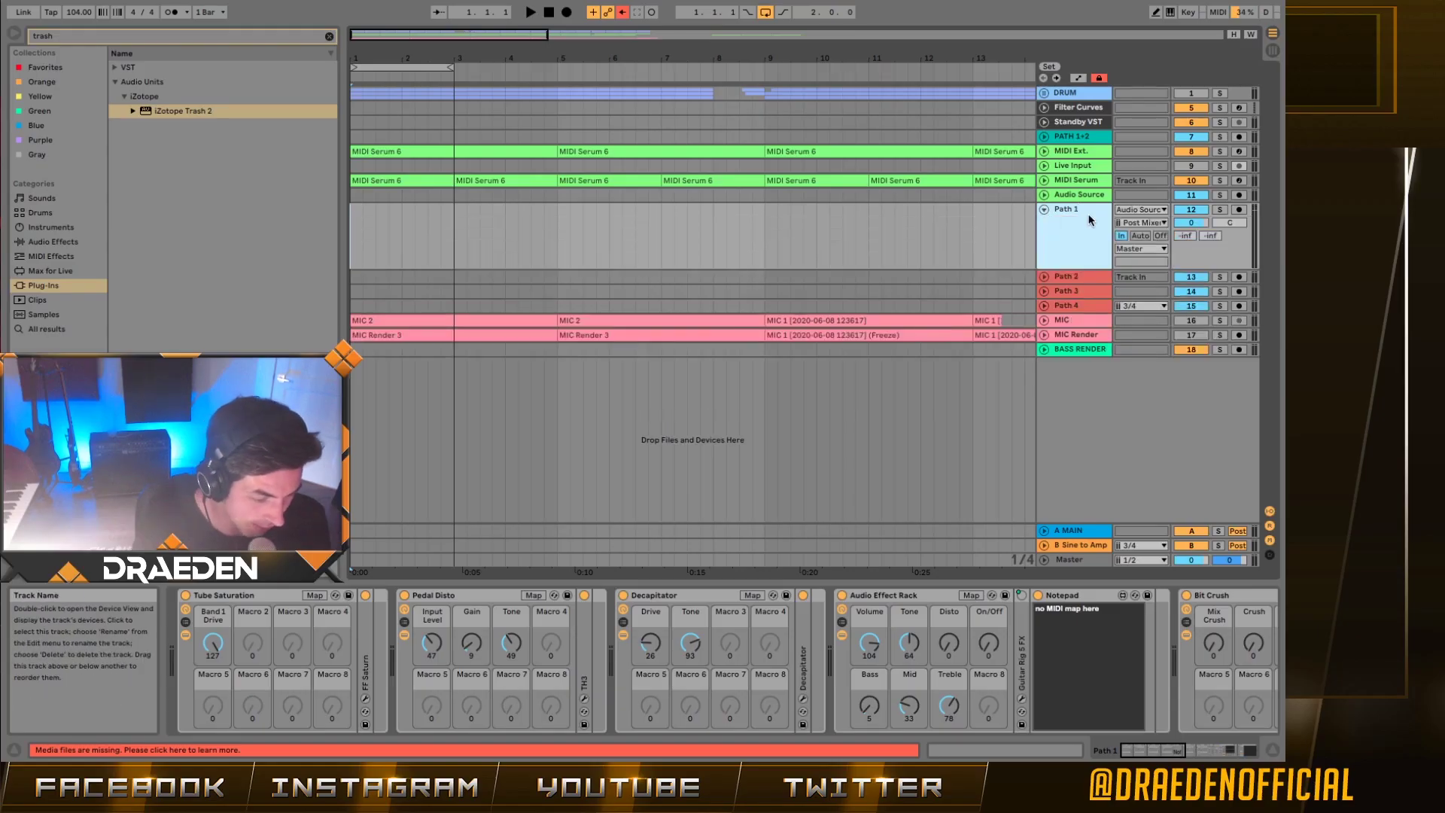
{"action": "left_click", "coordinate": [1044, 277]}
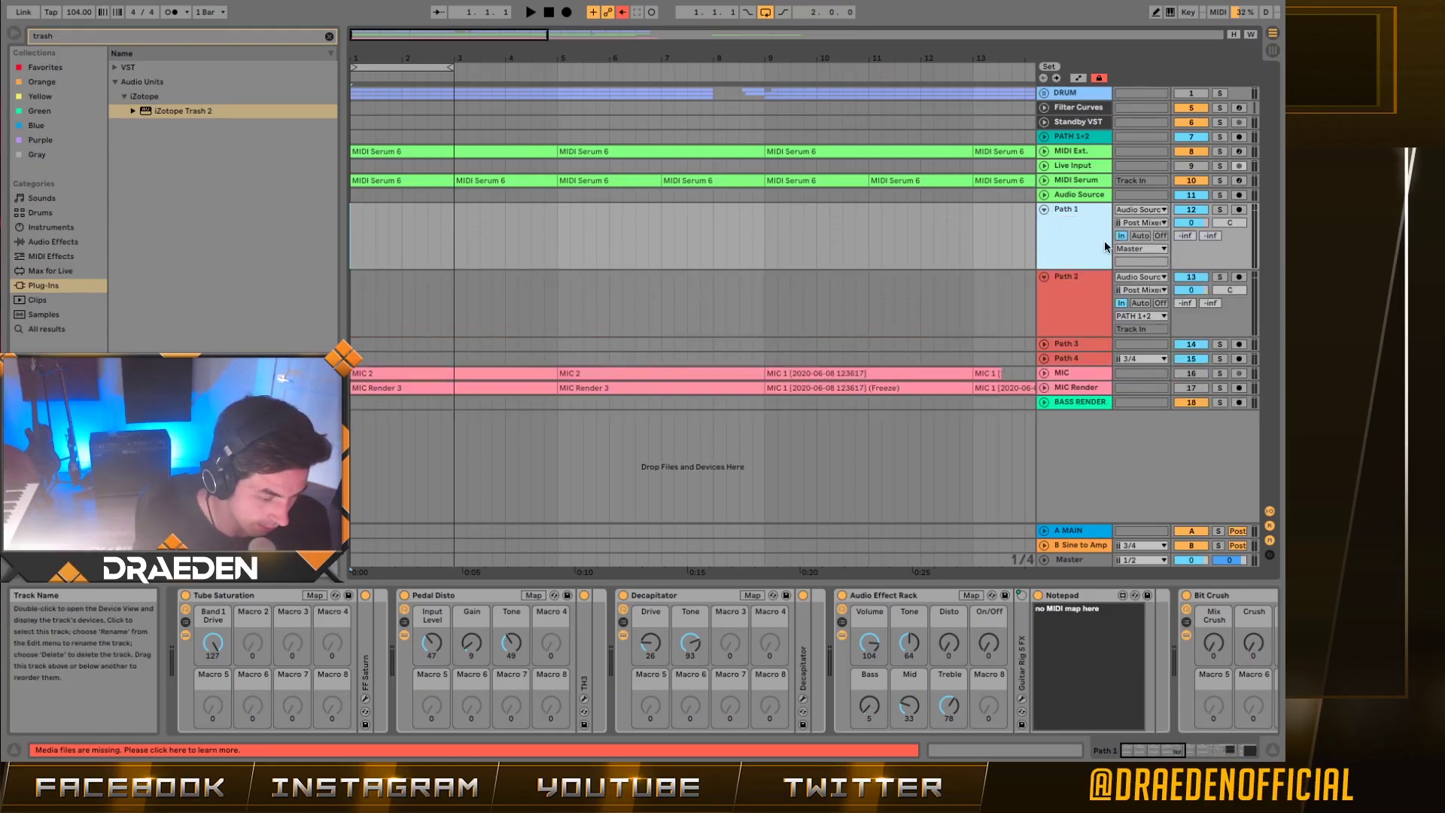
{"action": "left_click", "coordinate": [1095, 306], "text": "shift"}
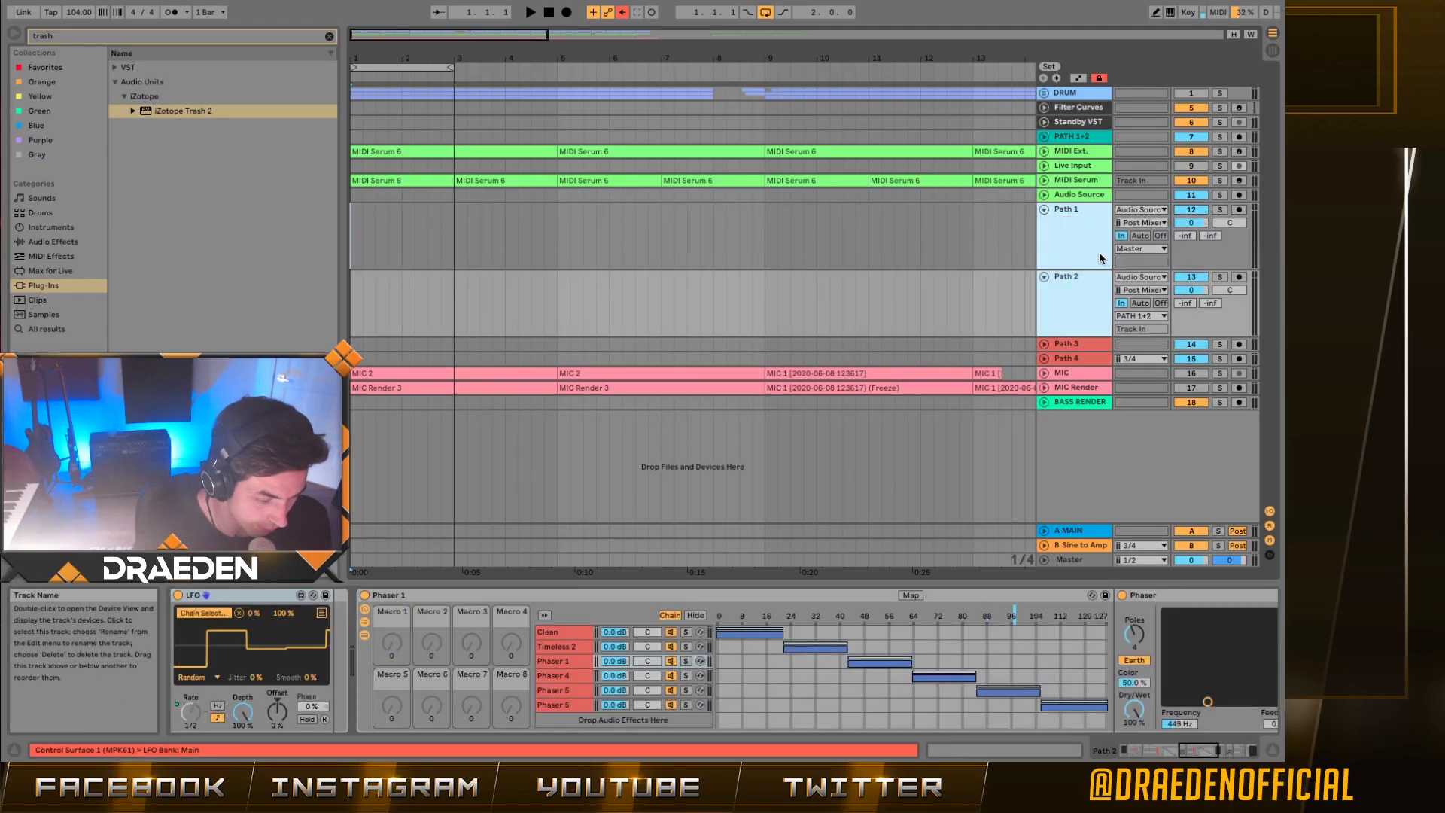
{"action": "left_click", "coordinate": [1158, 247]}
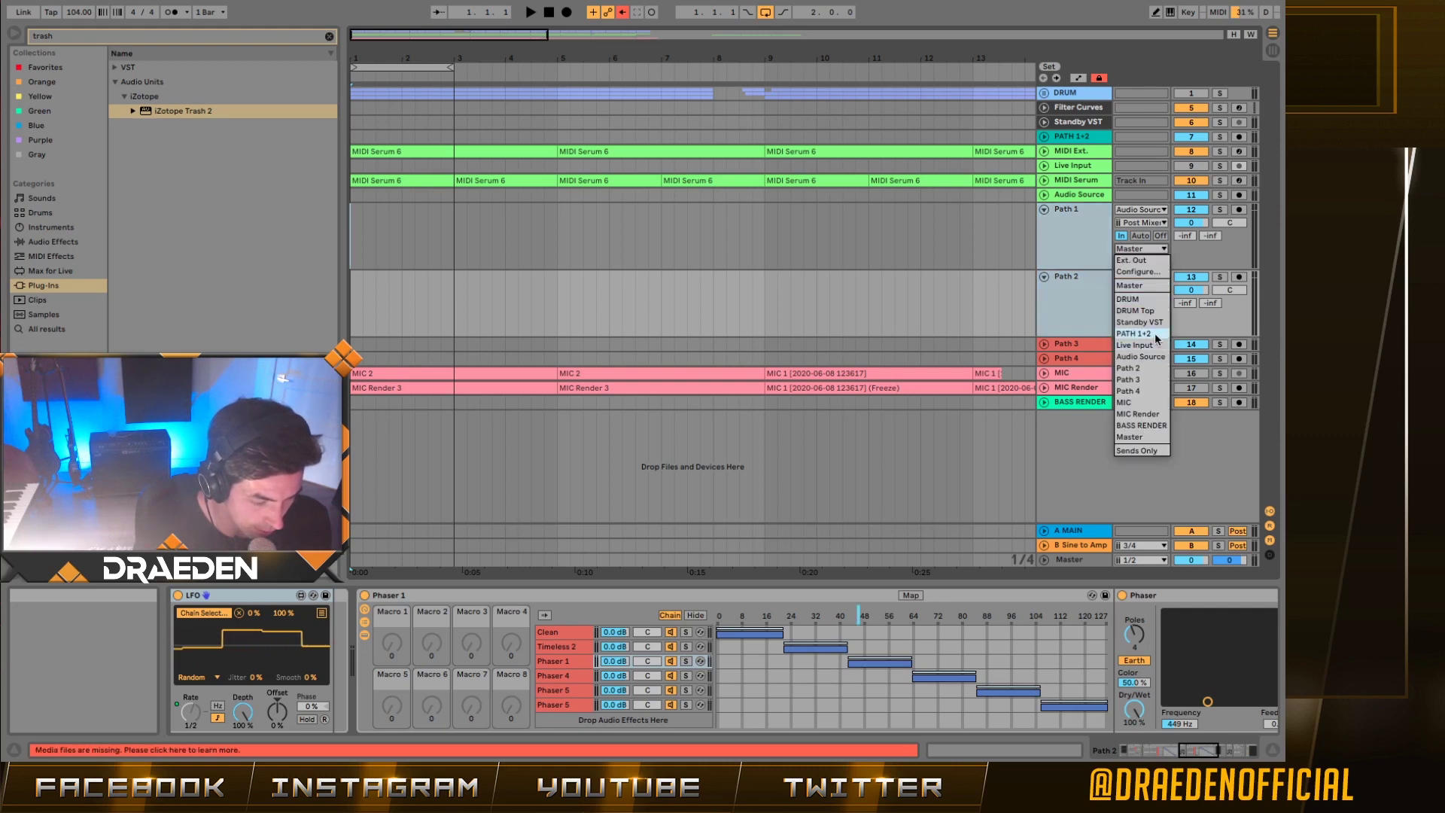
{"action": "left_click", "coordinate": [1046, 213]}
{"action": "left_click", "coordinate": [1043, 210], "text": "alt"}
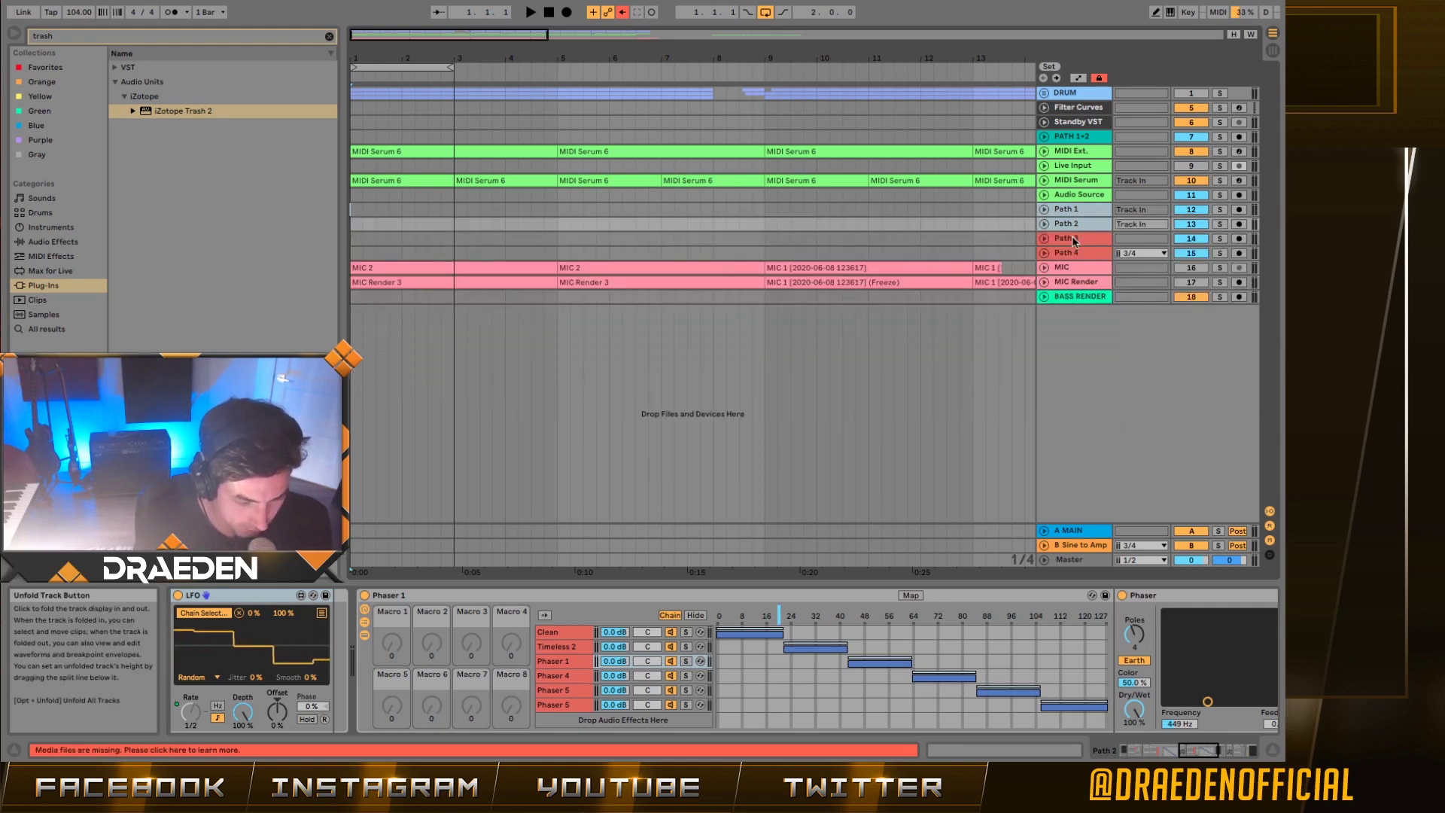
- Unfold the PATH 1+2 track to show its effect racks, and set the loop to span the first 8 bars
{"action": "left_click", "coordinate": [1054, 136]}
{"action": "left_click", "coordinate": [1043, 136]}
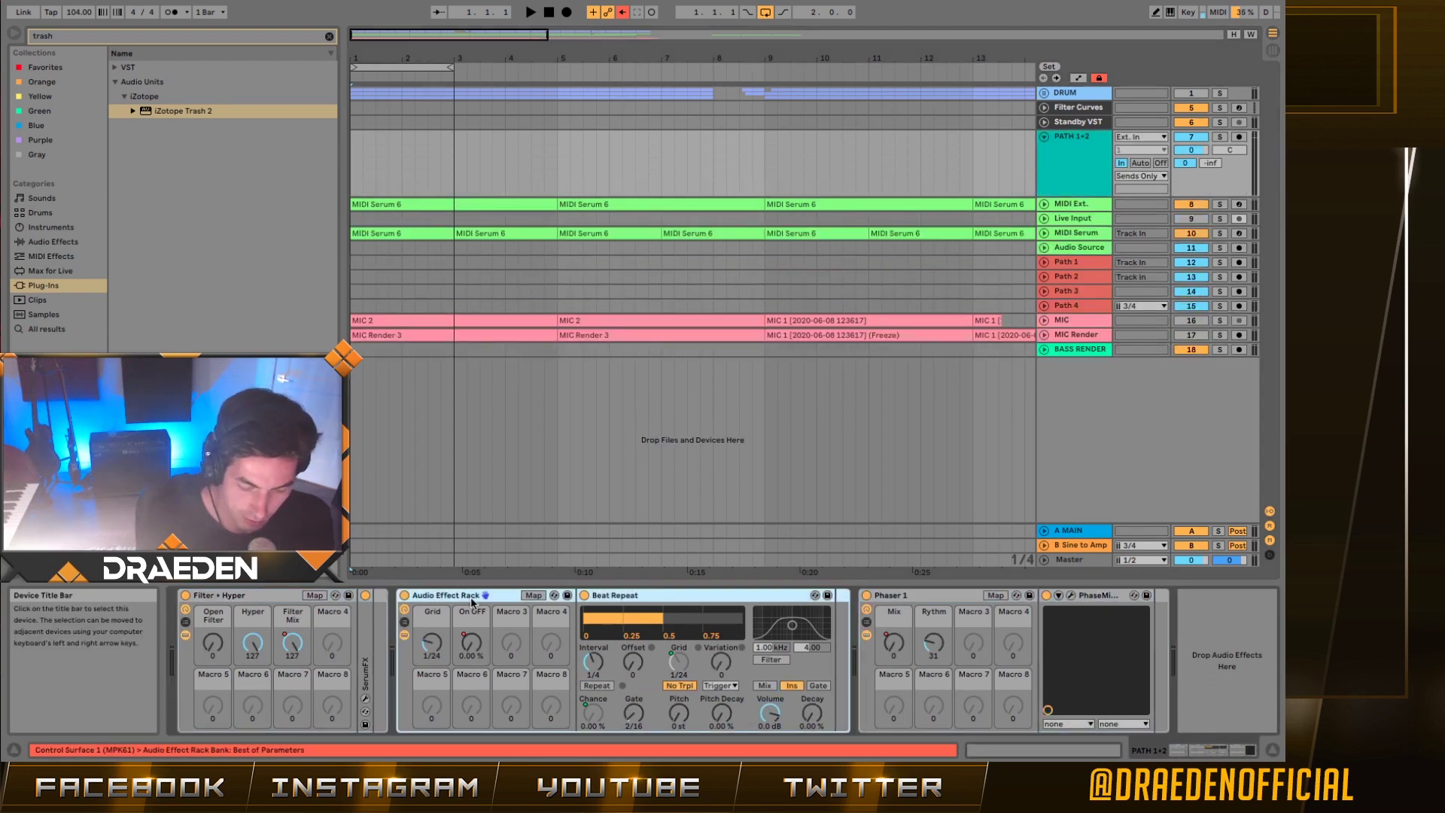
{"action": "key", "text": "ctrl+z"}
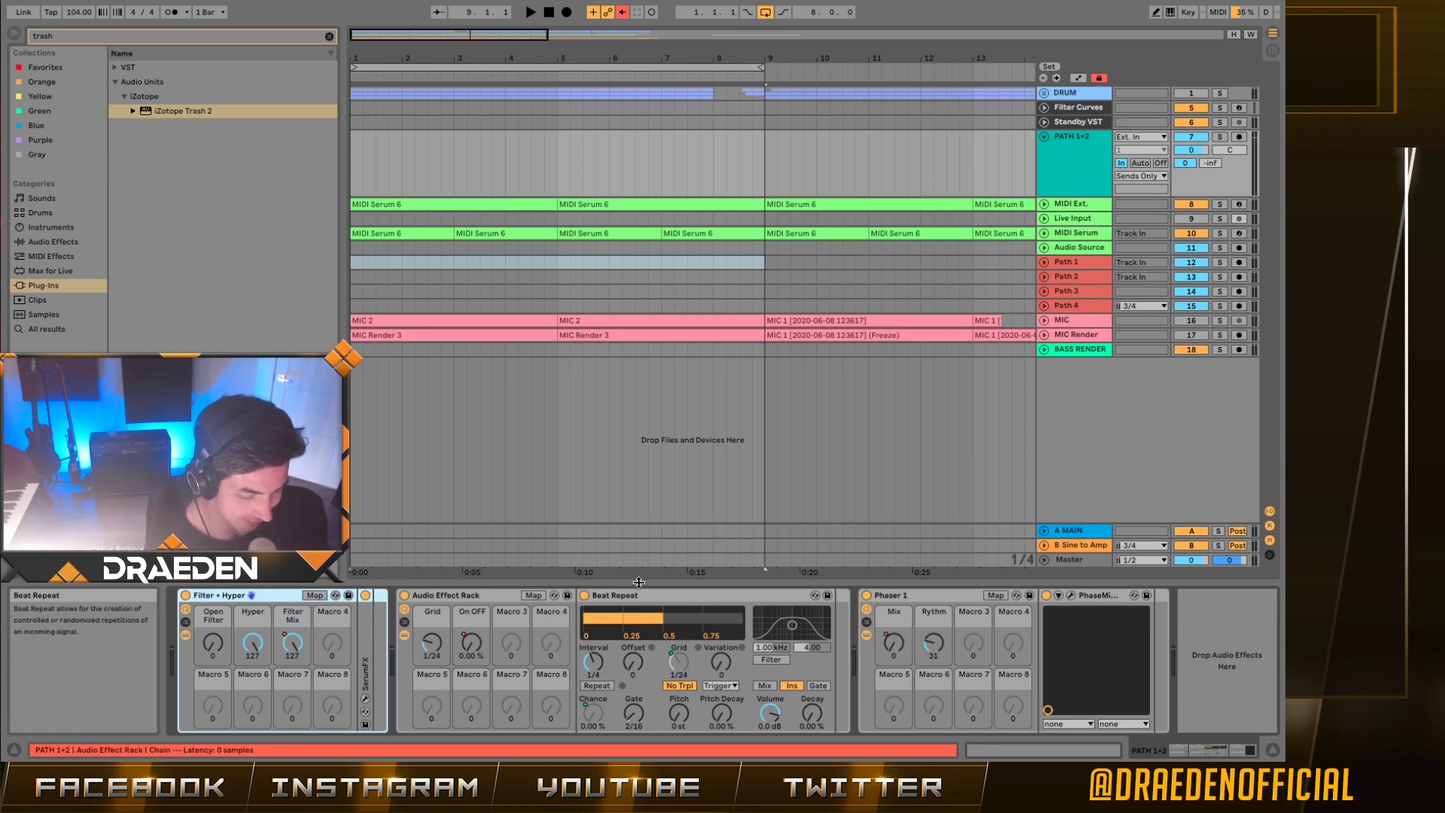
- Select the Filter + Hyper rack on the PATH 1+2 track and open its SerumFX plug-in window
{"action": "left_click", "coordinate": [1063, 292]}
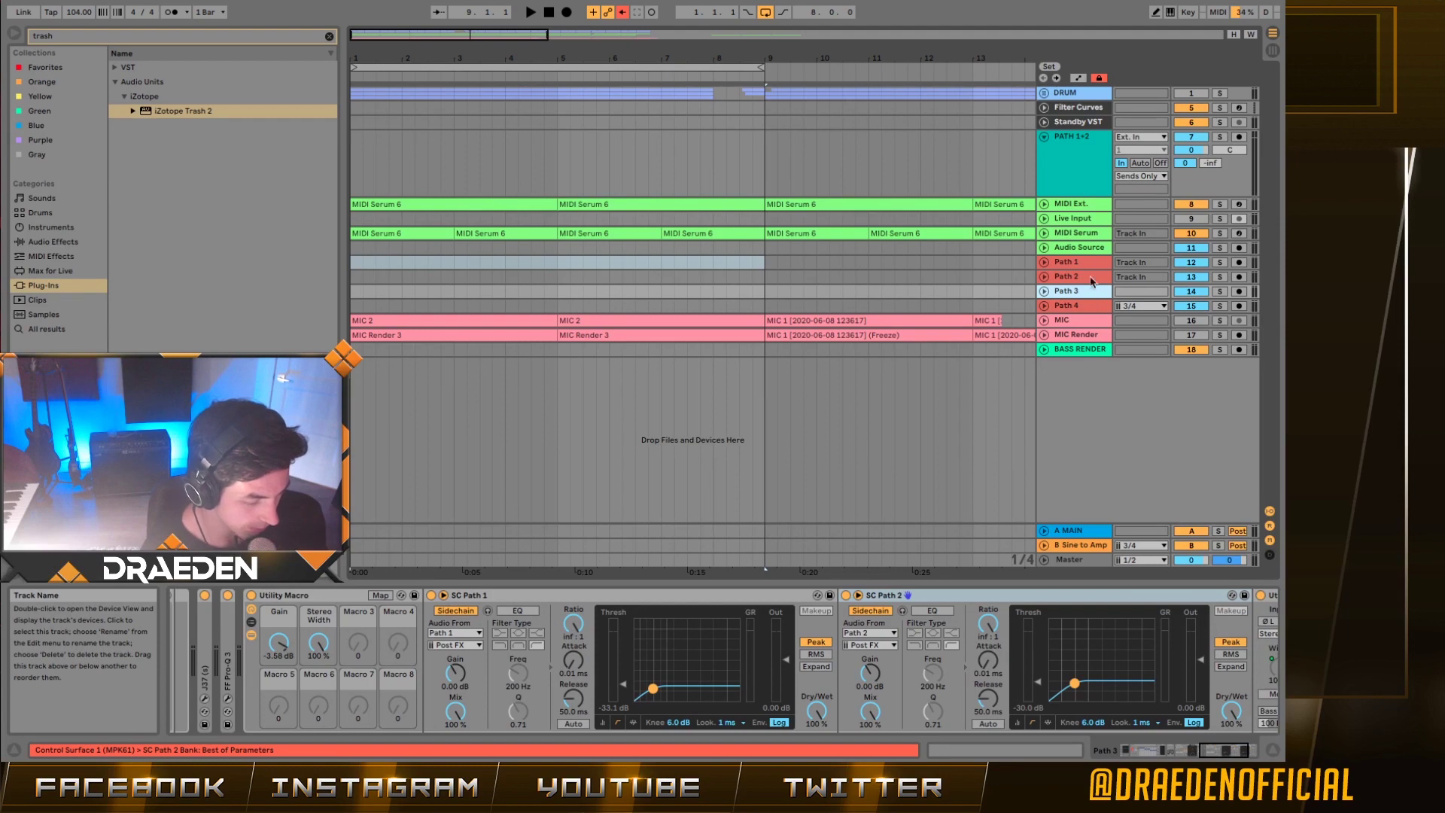
{"action": "left_click", "coordinate": [1074, 173]}
{"action": "left_click", "coordinate": [252, 592]}
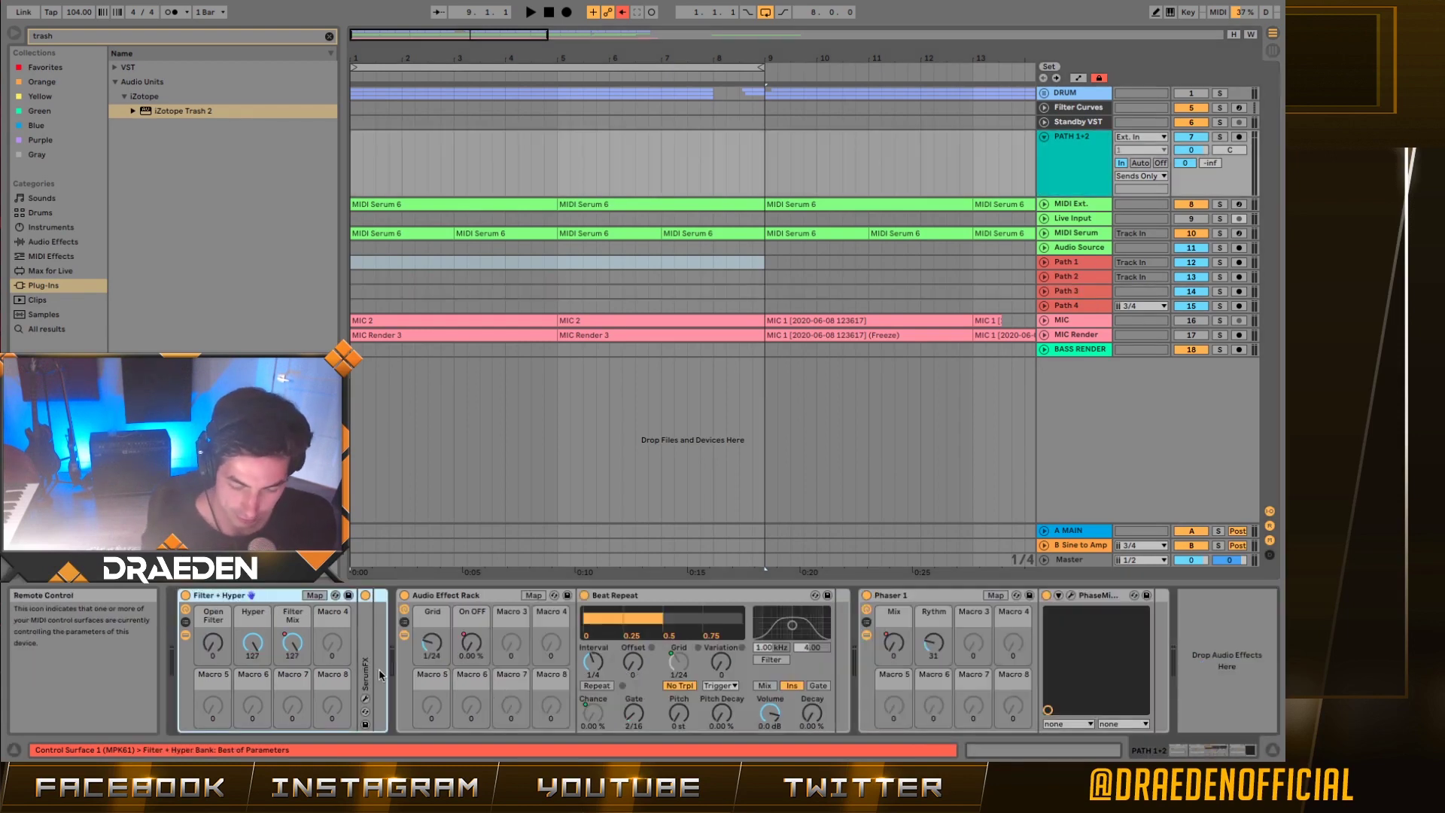
{"action": "left_click", "coordinate": [365, 698]}
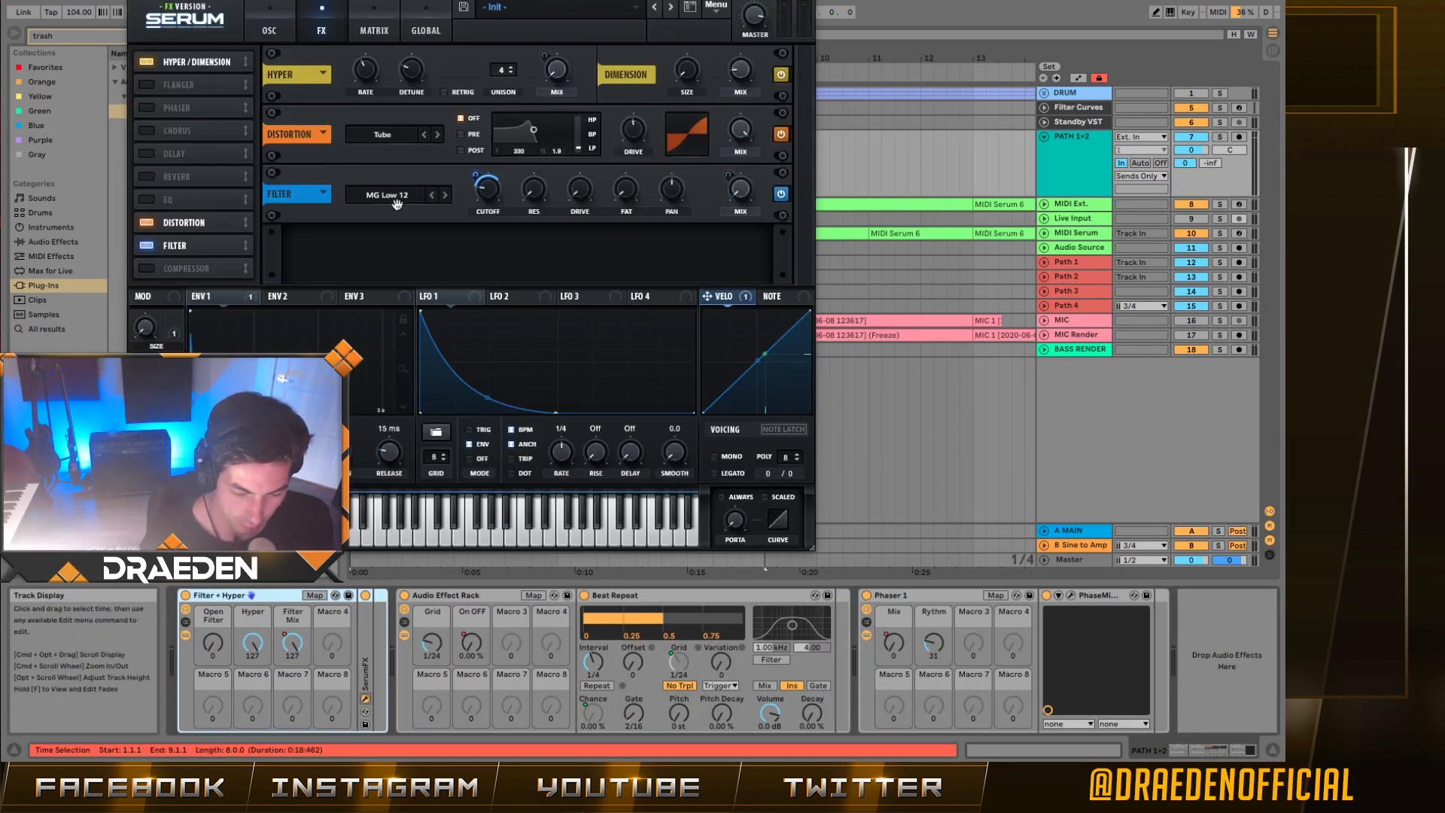
- Deactivate the Beat Repeat rack and the Phaser 1 rack on PATH 1+2, and mute the Path 3 track
{"action": "left_click", "coordinate": [406, 597]}
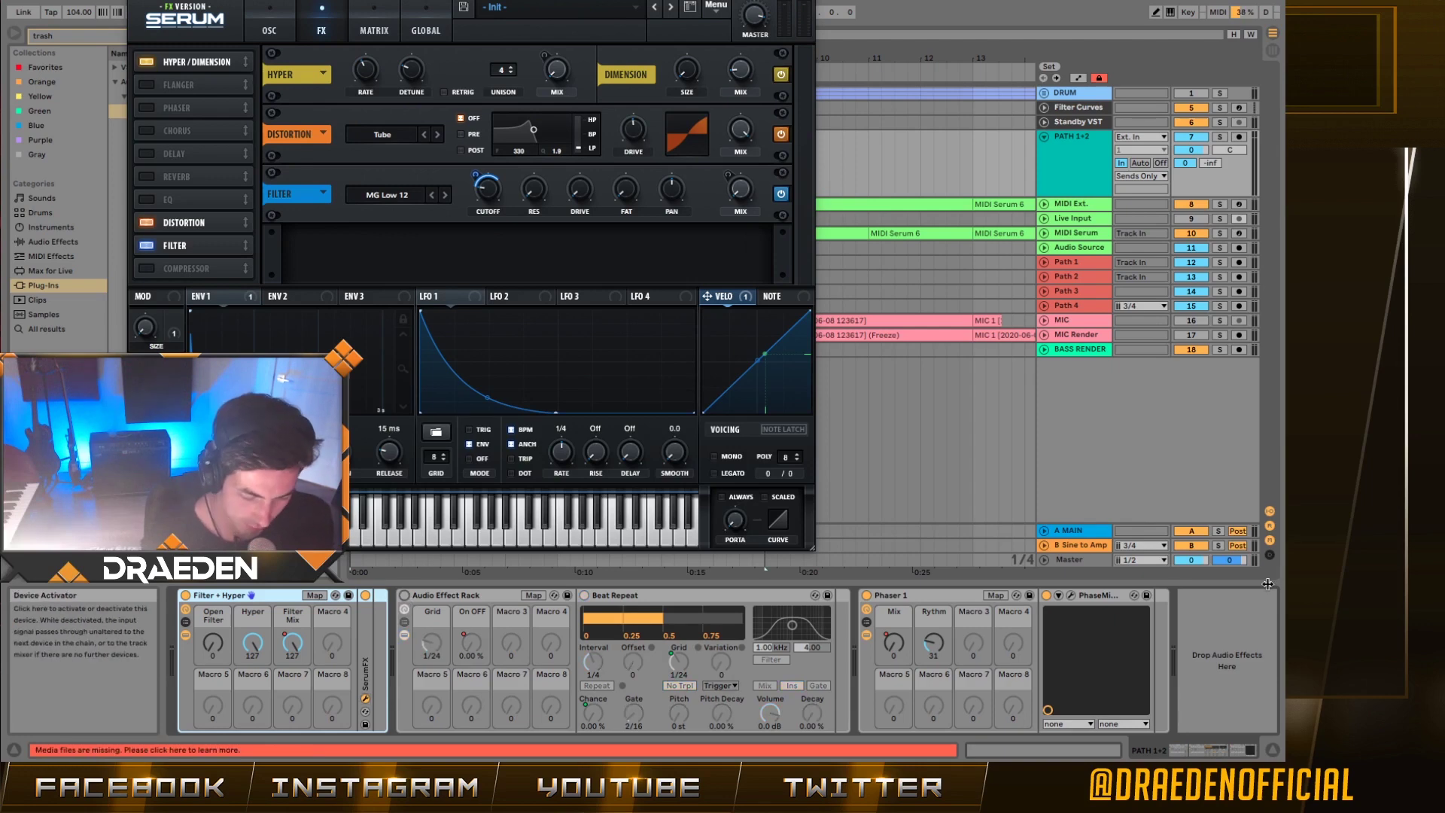
{"action": "left_click", "coordinate": [866, 594]}
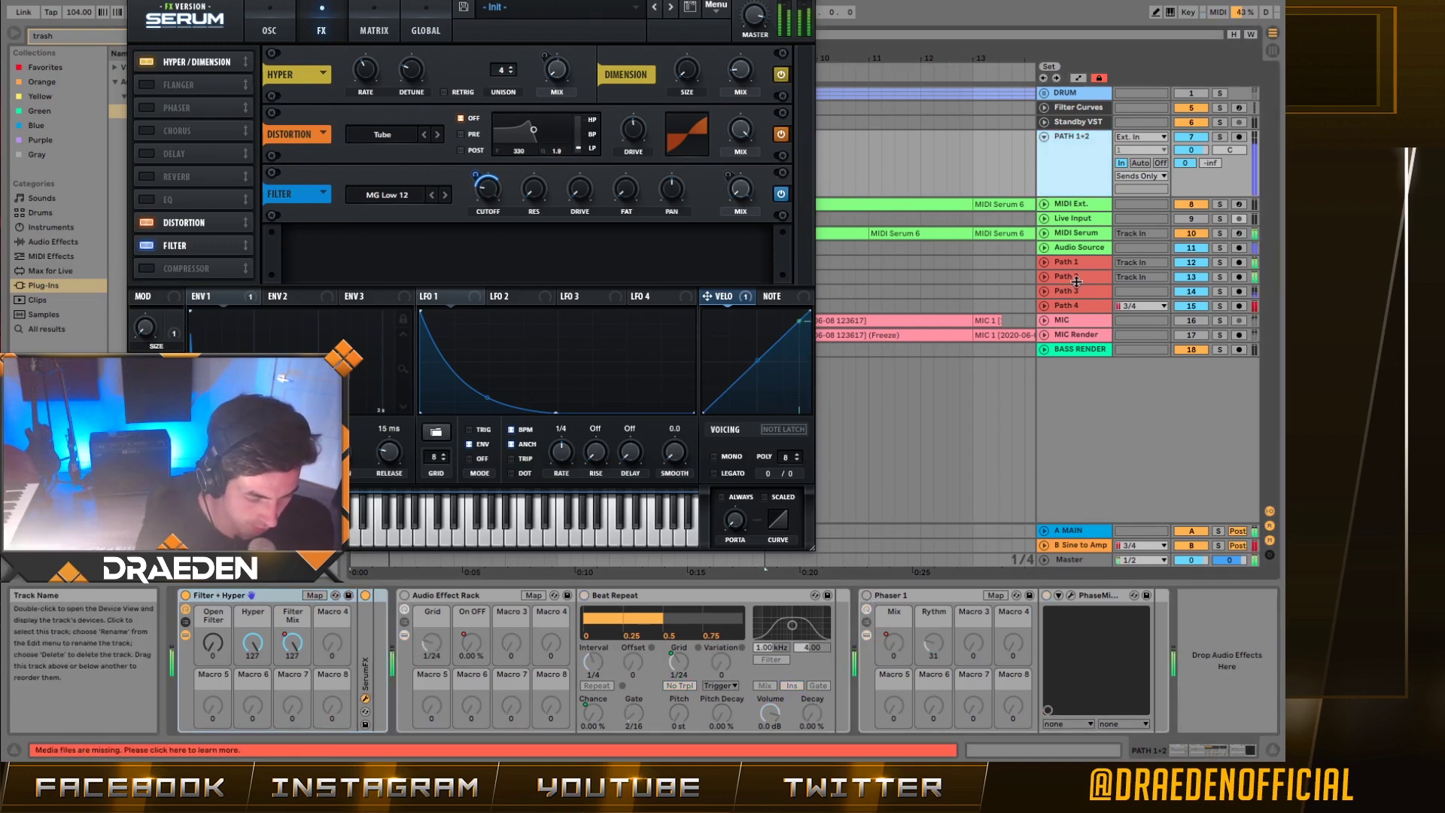
{"action": "left_click", "coordinate": [1199, 292]}
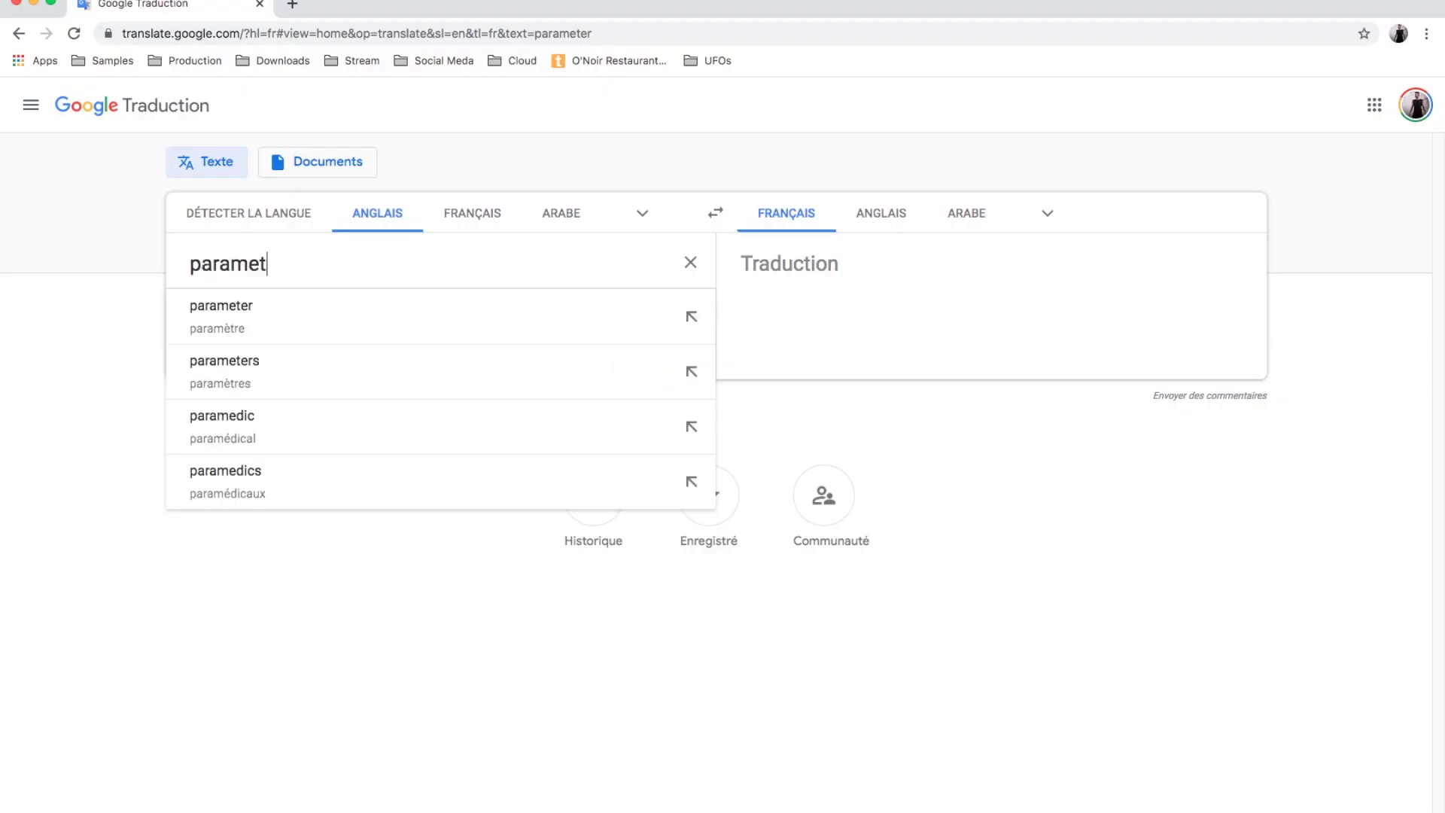
- Switch to Google Traduction and look up the French translation of "parameter"
{"action": "type", "text": "er"}
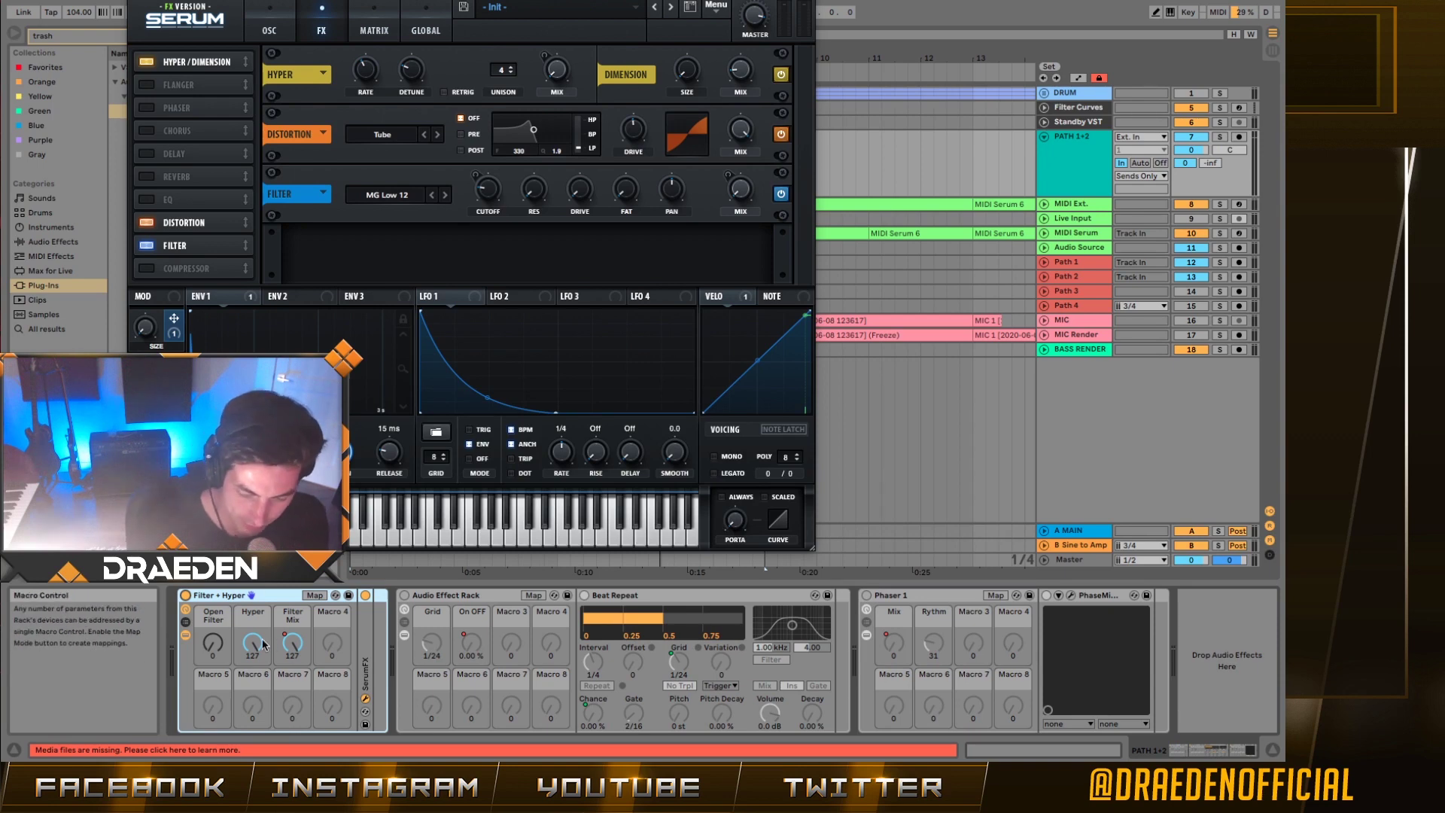
- Sweep the Filter + Hyper rack's Hyper and Filter Mix macros, ending at 127 each, and reposition the SerumFX window
{"action": "left_click_drag", "start_coordinate": [255, 645], "coordinate": [255, 723]}
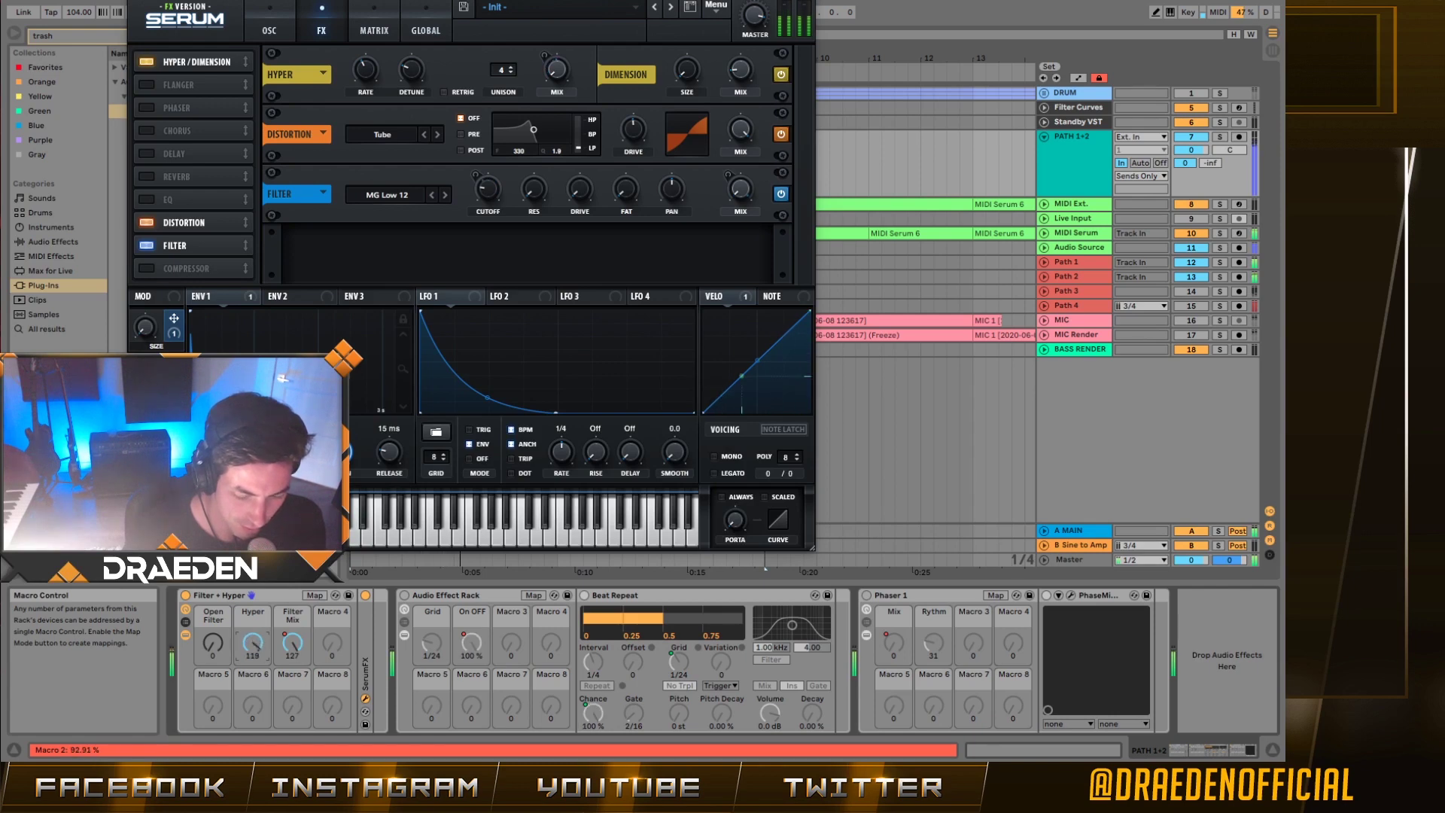
{"action": "left_click_drag", "start_coordinate": [293, 643], "coordinate": [292, 602]}
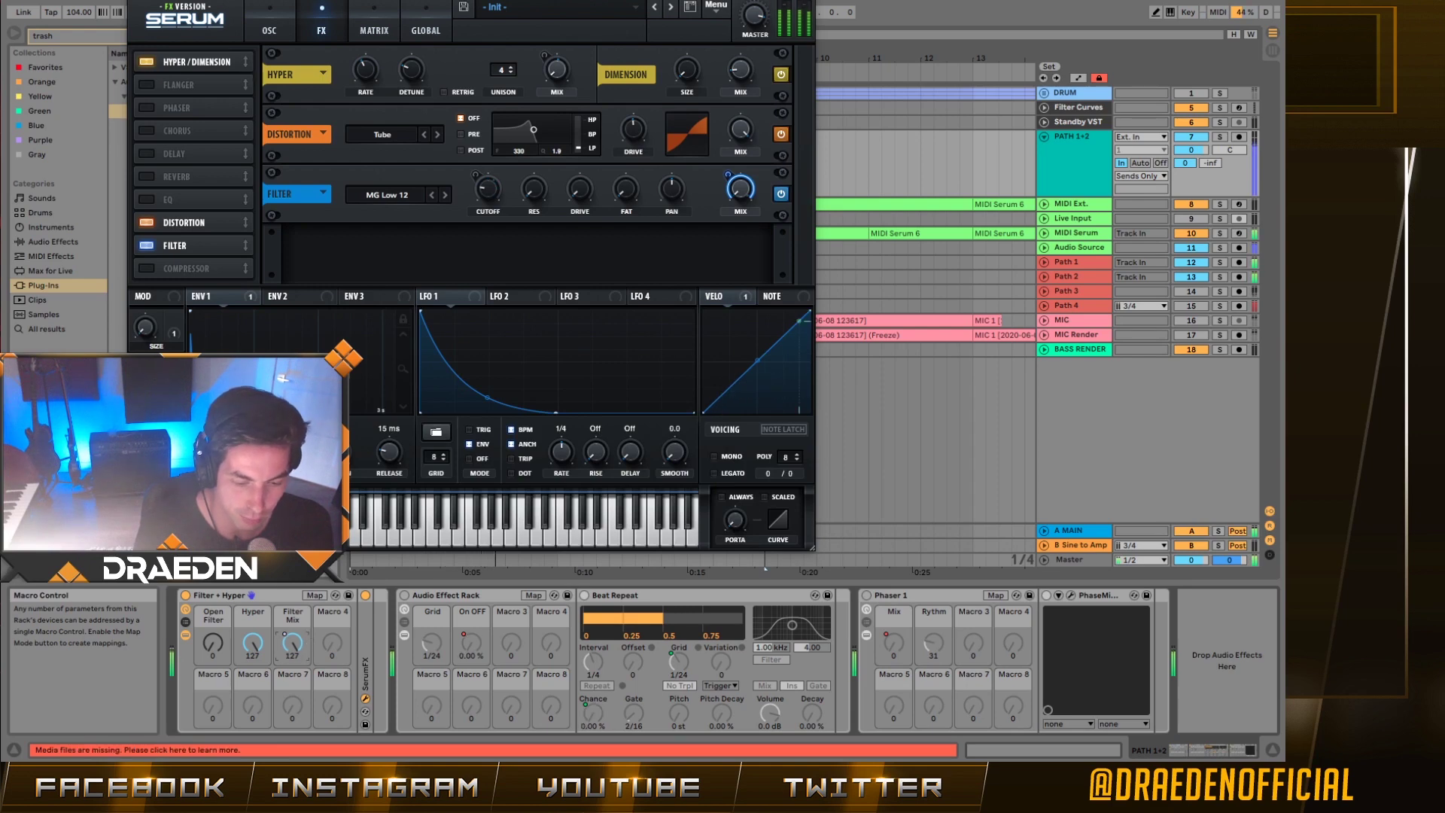
{"action": "left_click_drag", "start_coordinate": [482, 2], "coordinate": [437, 9]}
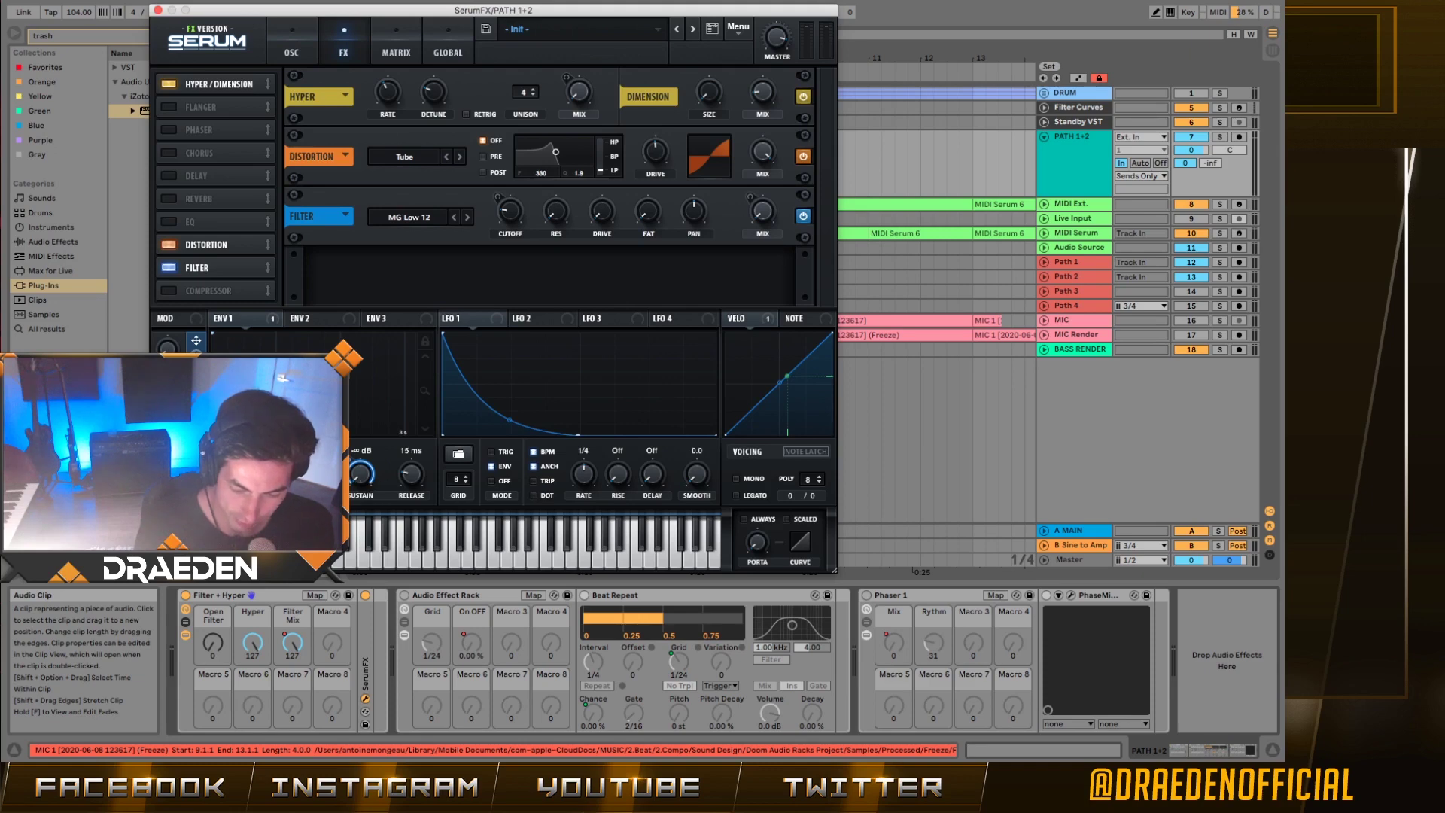
- Sweep the Filter + Hyper rack's Open Filter macro up and back to 0, and close the SerumFX window
{"action": "mouse_move", "coordinate": [213, 642]}
{"action": "left_mouse_down"}
{"action": "mouse_move", "coordinate": [213, 628]}
{"action": "mouse_move", "coordinate": [213, 640]}
{"action": "left_mouse_up"}
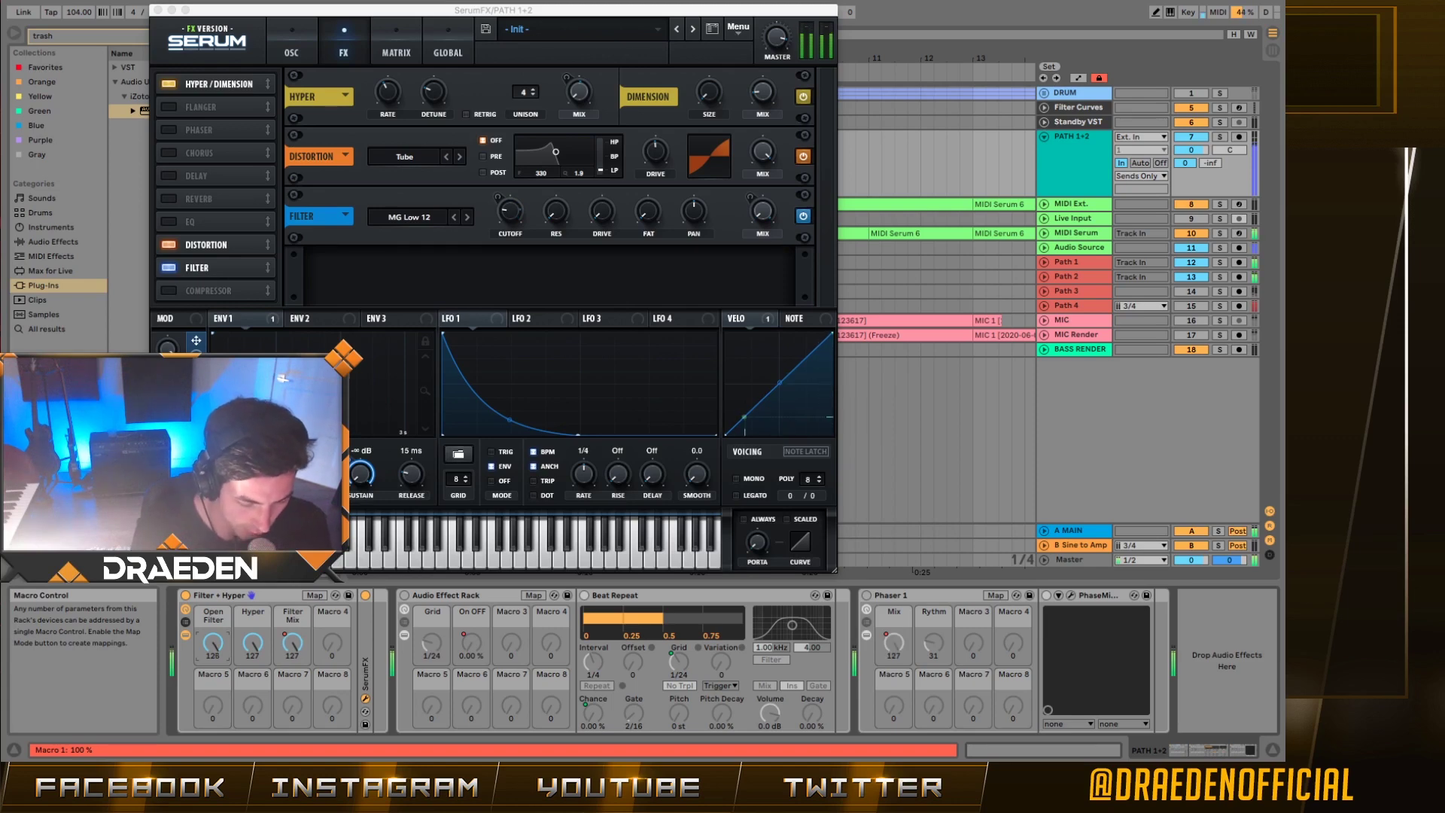
{"action": "left_click", "coordinate": [158, 10]}
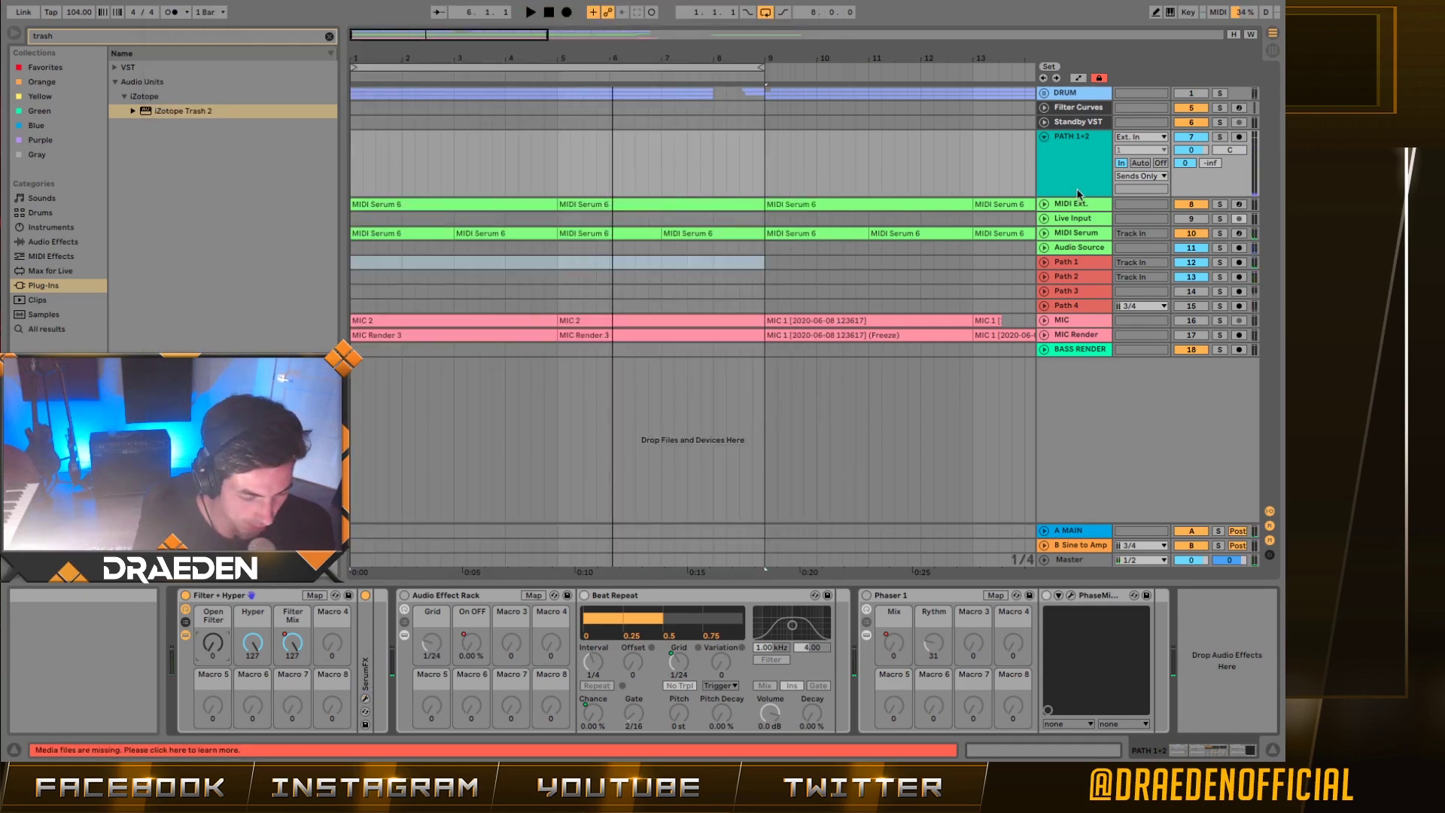
- Unfold the MIDI Ext. track and examine the SerumFX destinations its External Instrument can send MIDI to
{"action": "left_click", "coordinate": [1043, 204]}
{"action": "left_click", "coordinate": [1068, 213]}
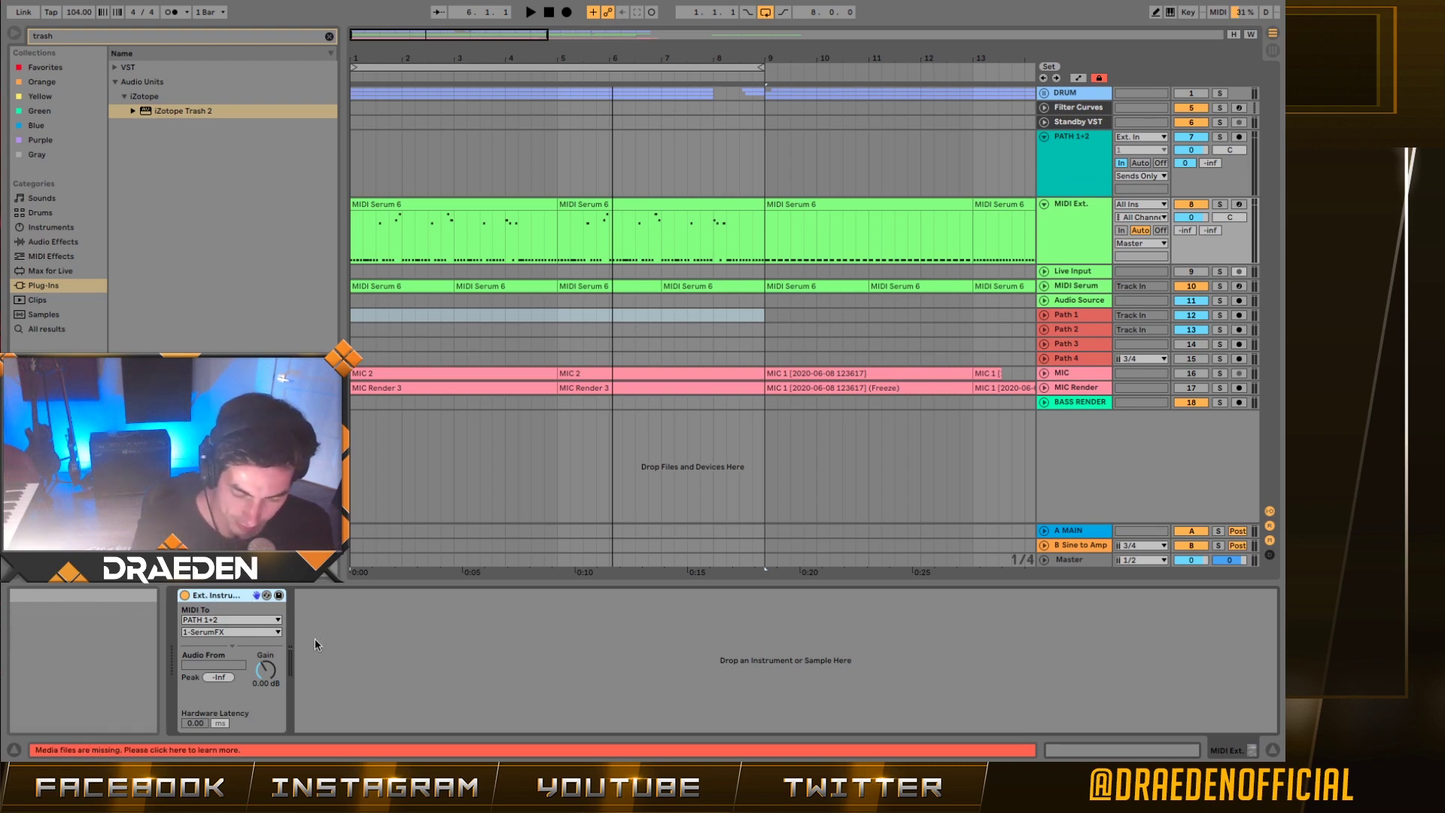
{"action": "left_click", "coordinate": [258, 632]}
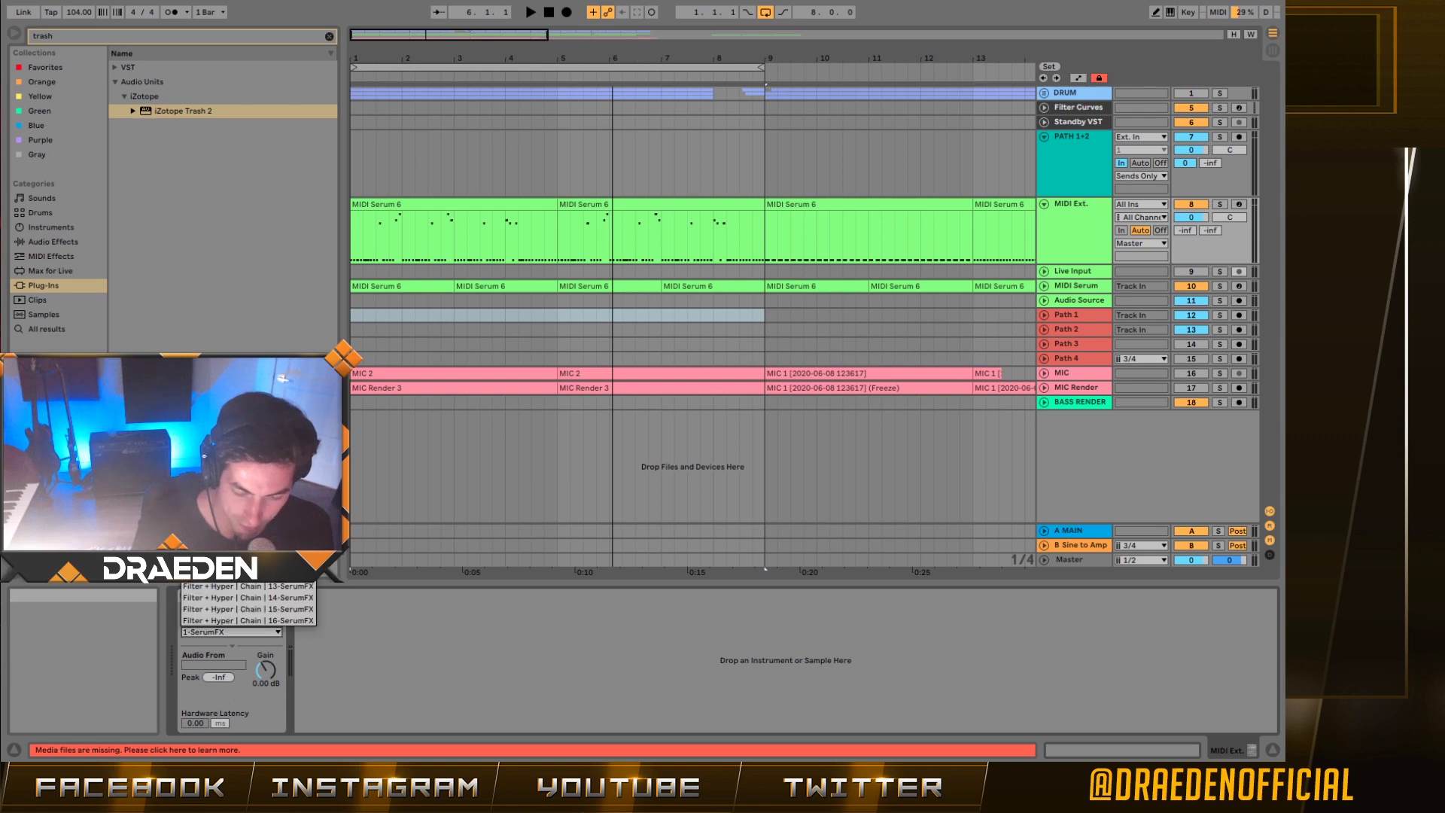
{"action": "left_click", "coordinate": [393, 287]}
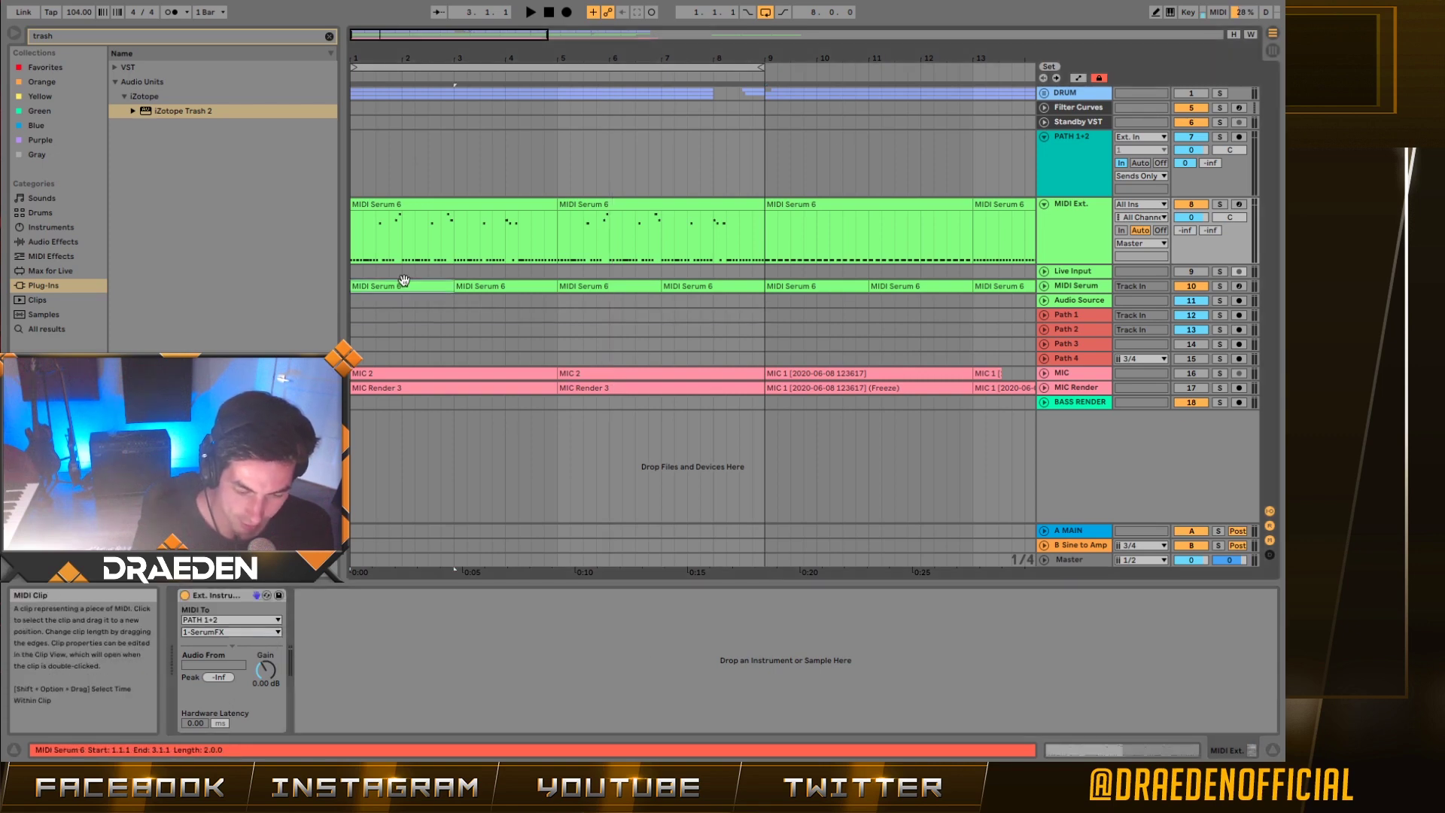
- Compare the MIDI Ext. and MIDI Serum clips, and select the first four bars of the MIDI Ext. clips
{"action": "left_click", "coordinate": [388, 261]}
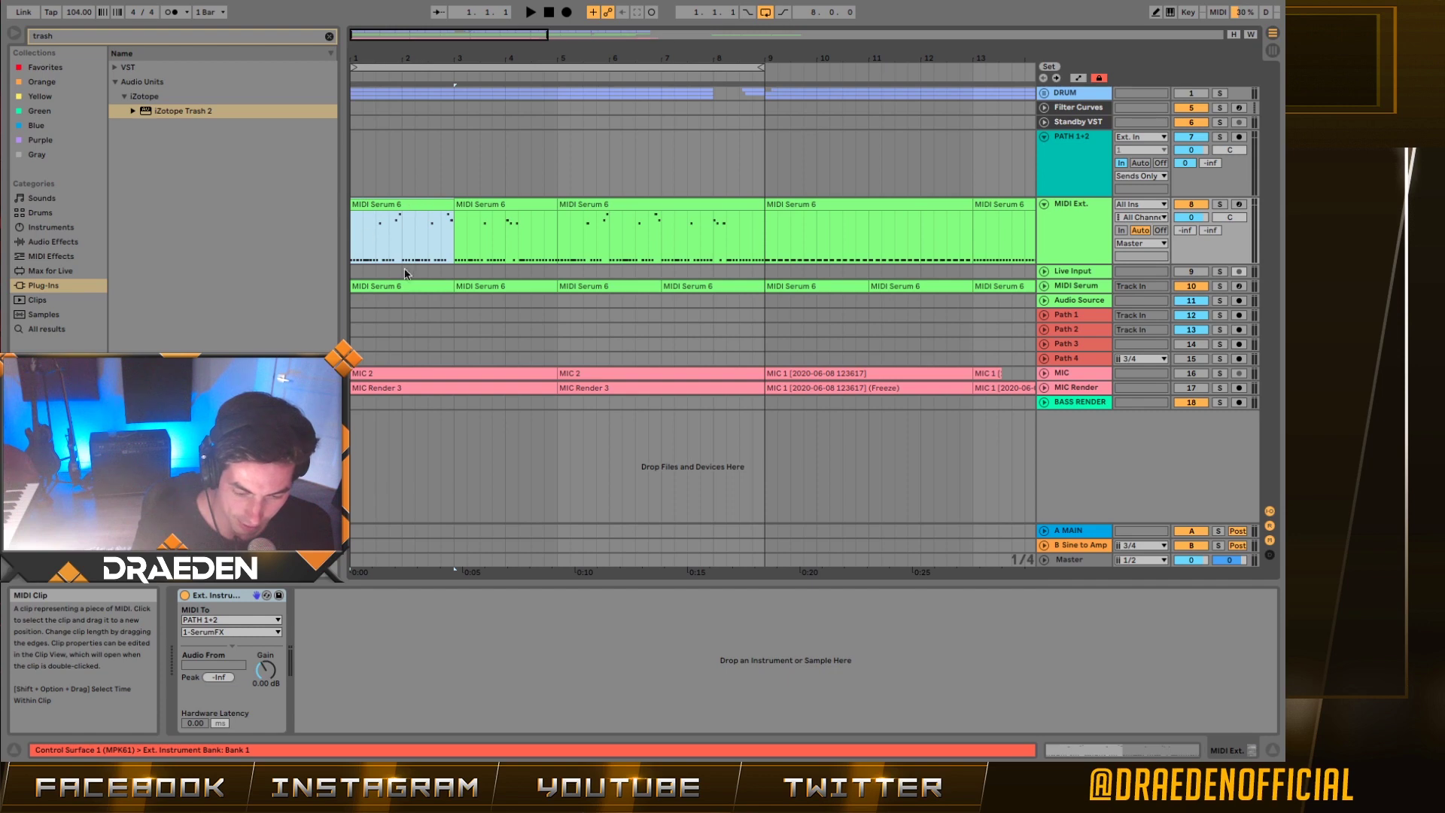
{"action": "left_click", "coordinate": [432, 286]}
{"action": "left_click", "coordinate": [1044, 286]}
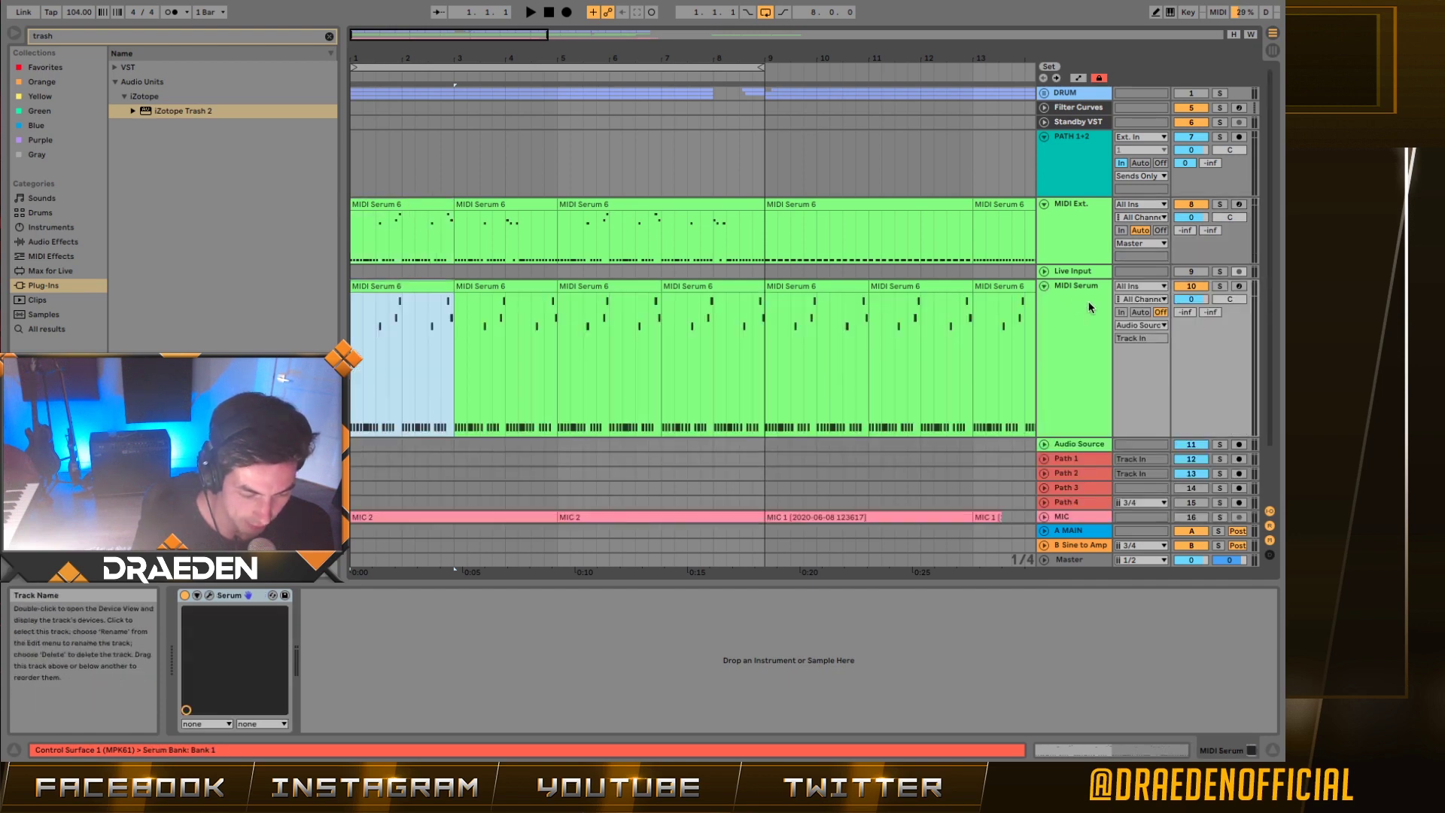
{"action": "left_click", "coordinate": [1088, 307]}
{"action": "left_click", "coordinate": [1044, 286]}
{"action": "left_click", "coordinate": [438, 203]}
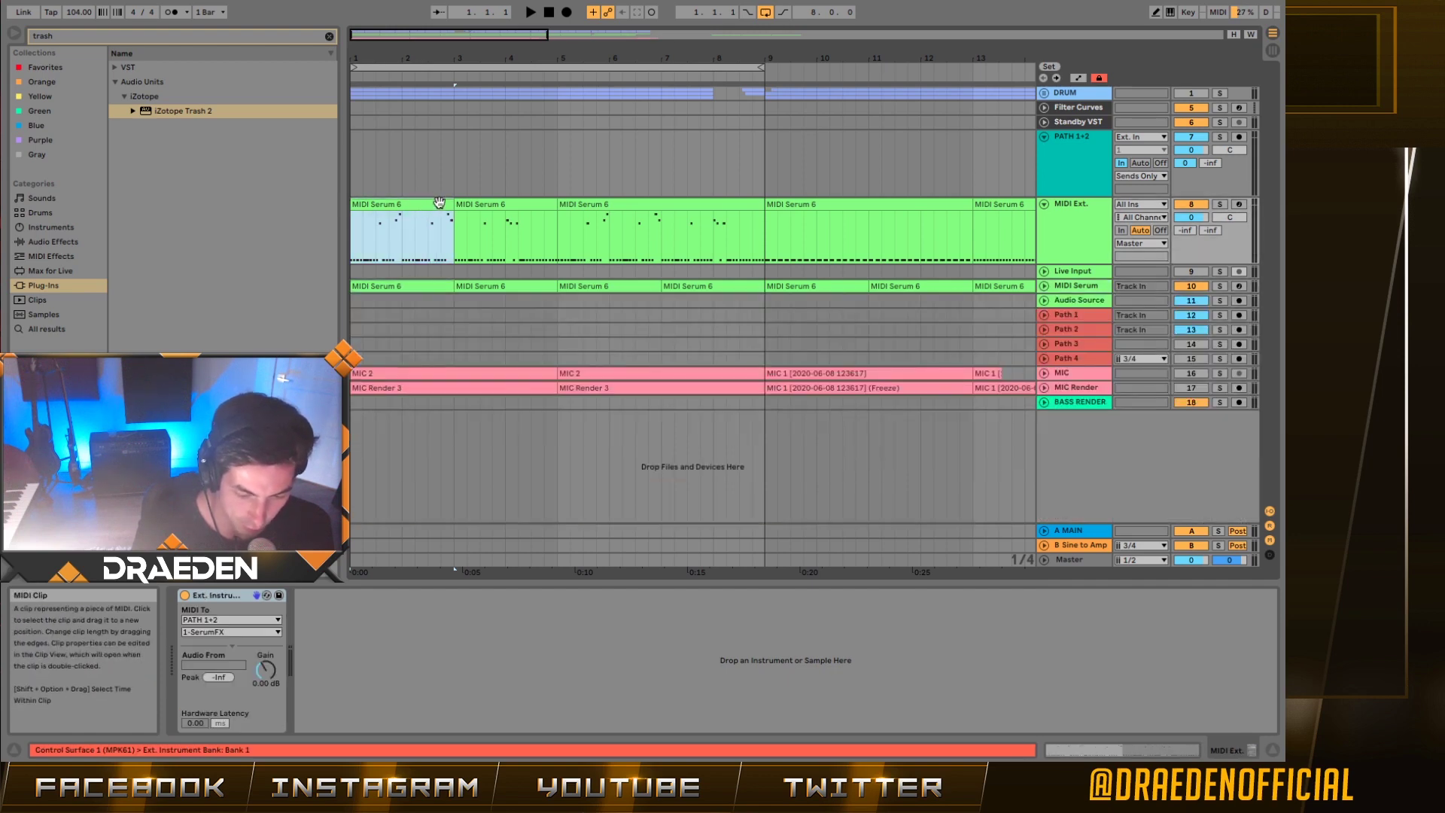
{"action": "left_click_drag", "start_coordinate": [445, 199], "coordinate": [555, 200]}
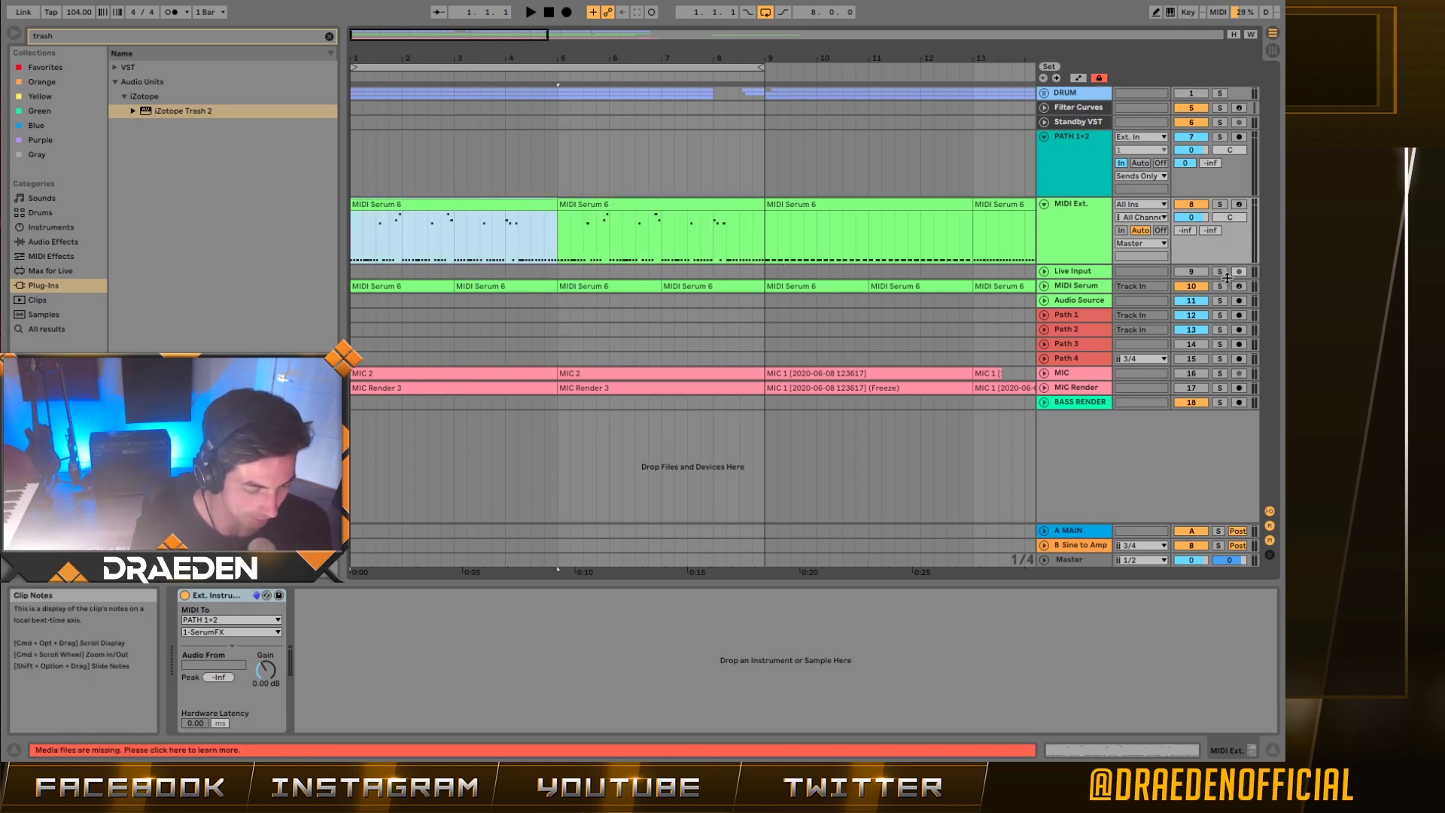
- Activate the Audio Effect Rack holding Beat Repeat on PATH 1+2 and start playback
{"action": "left_click", "coordinate": [1078, 170]}
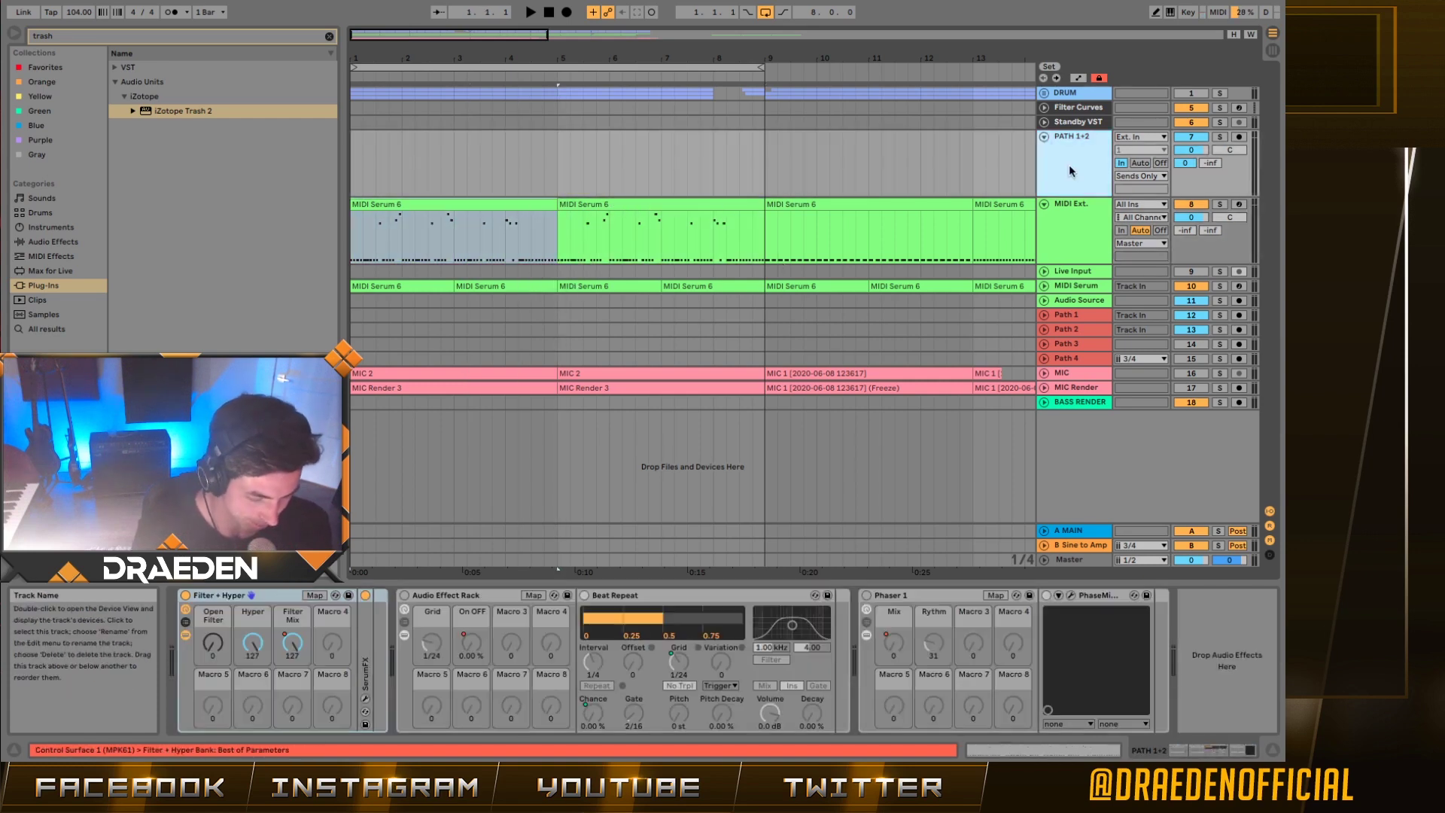
{"action": "left_click", "coordinate": [404, 596]}
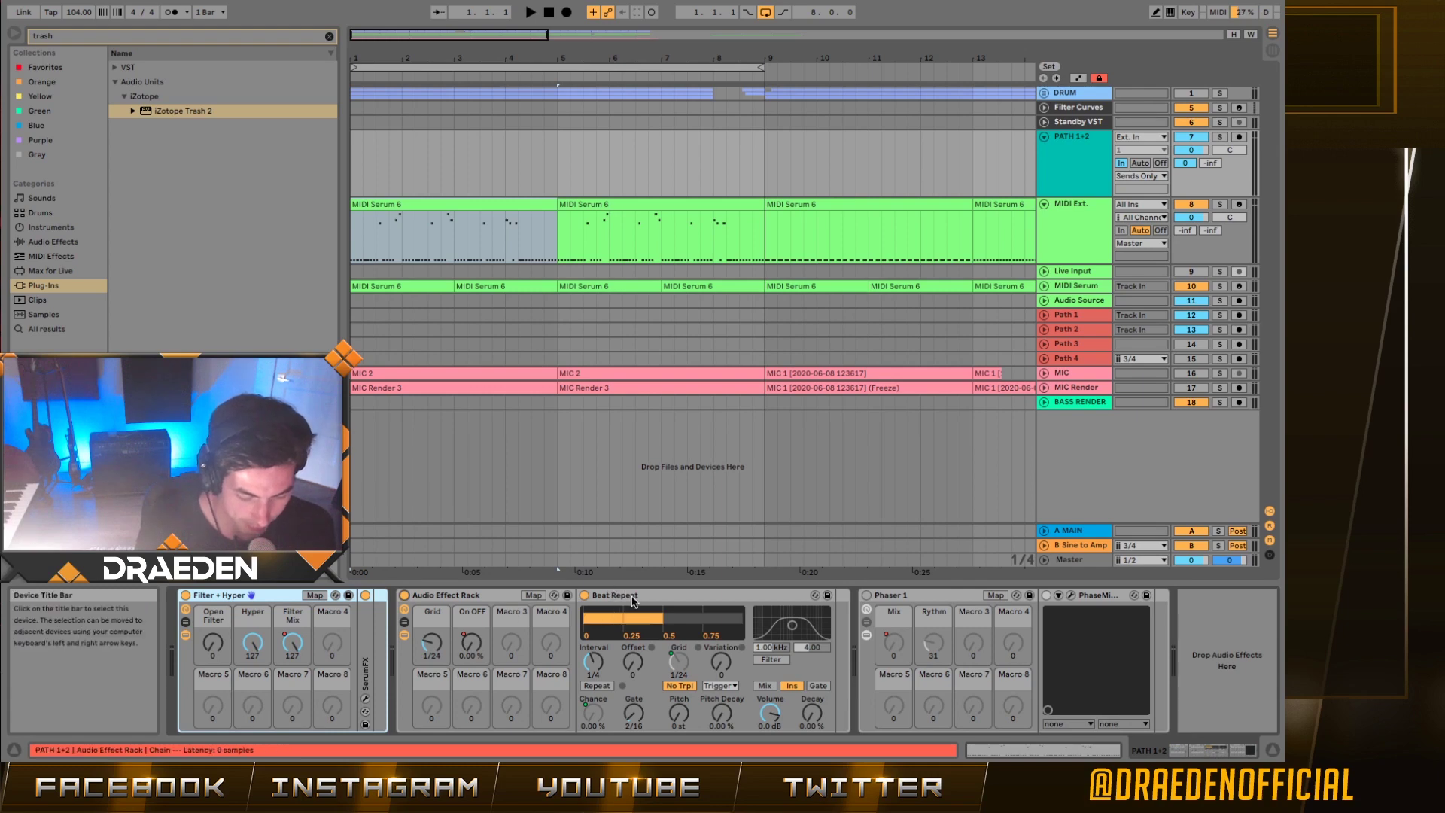
{"action": "key", "text": "space"}
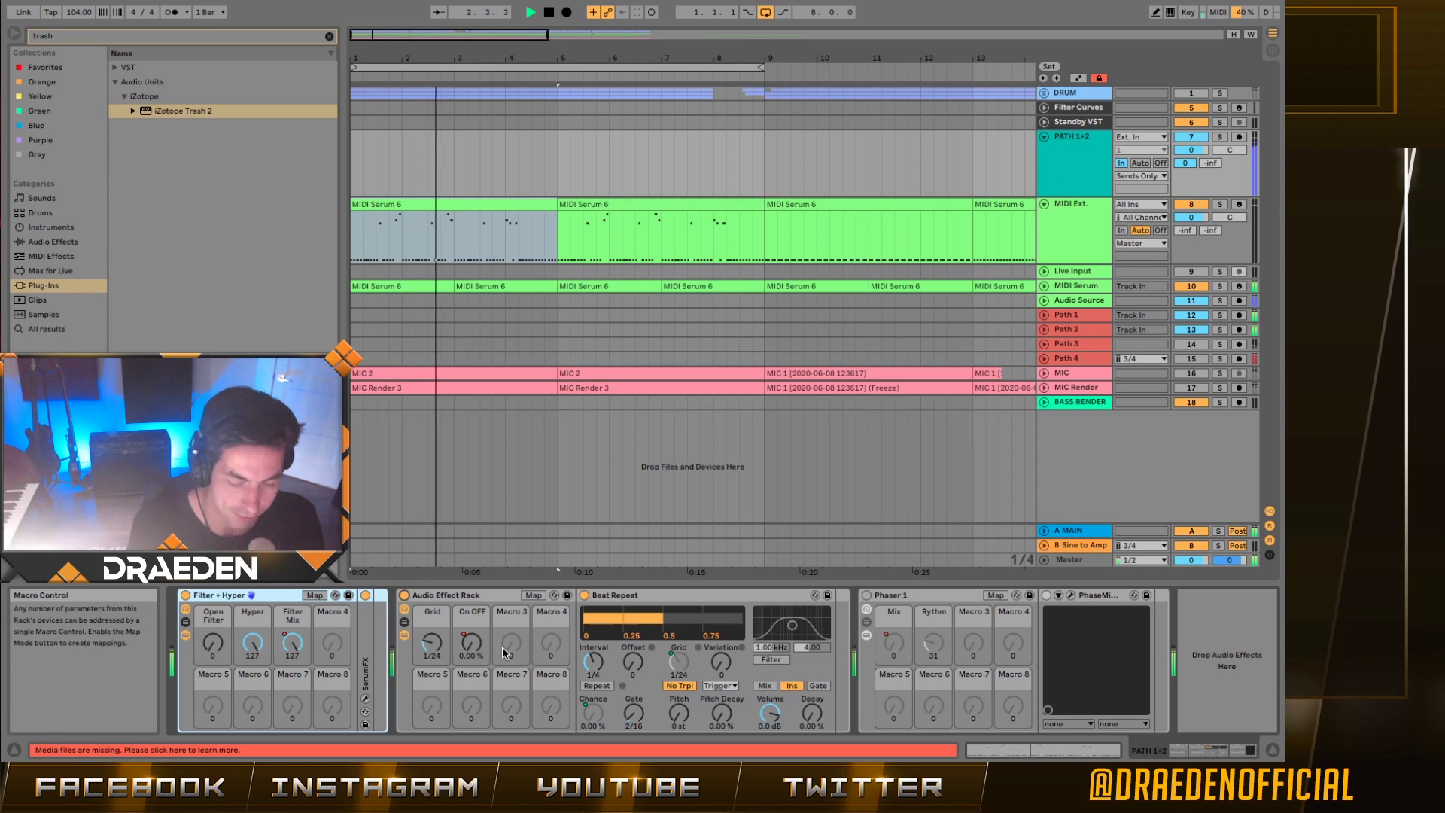
- Show the Audio Effect Rack's On OFF automation on PATH 1+2, draw a 100 % step across bar 4, and play from bar 4
{"action": "left_click", "coordinate": [454, 162]}
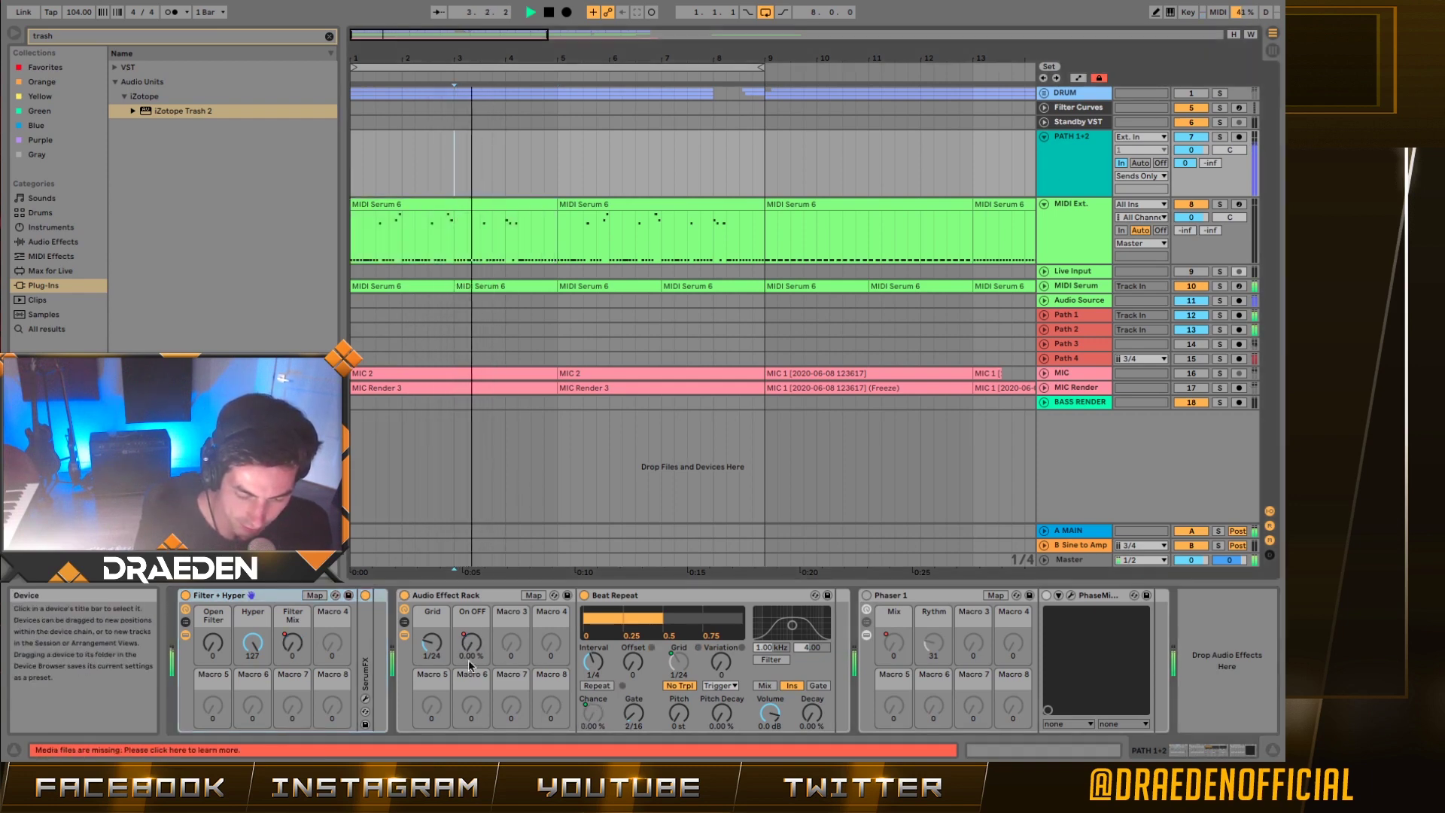
{"action": "left_click", "coordinate": [468, 659]}
{"action": "key", "text": "space"}
{"action": "key", "text": "b"}
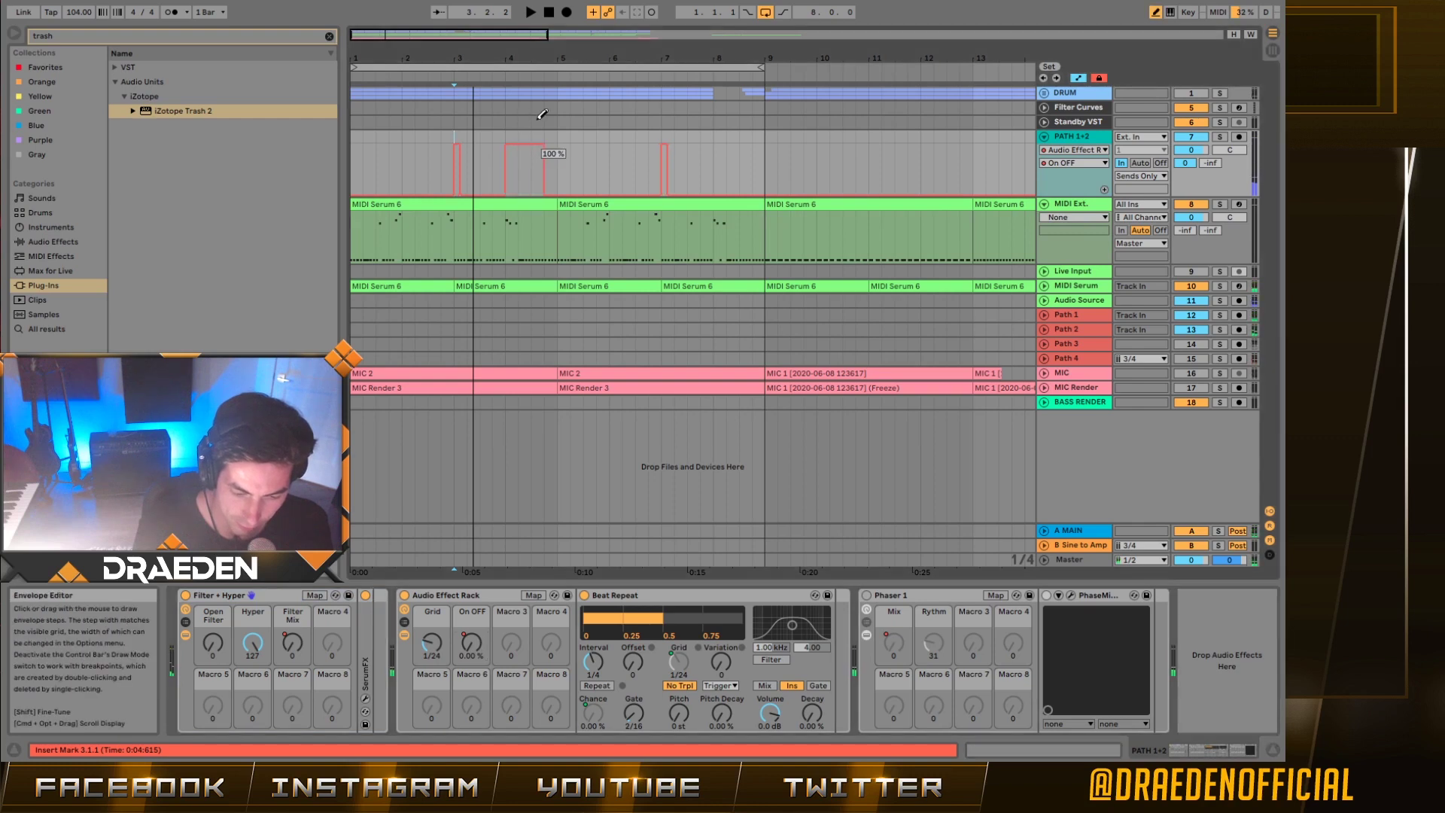
{"action": "key", "text": "b"}
{"action": "left_click", "coordinate": [503, 123]}
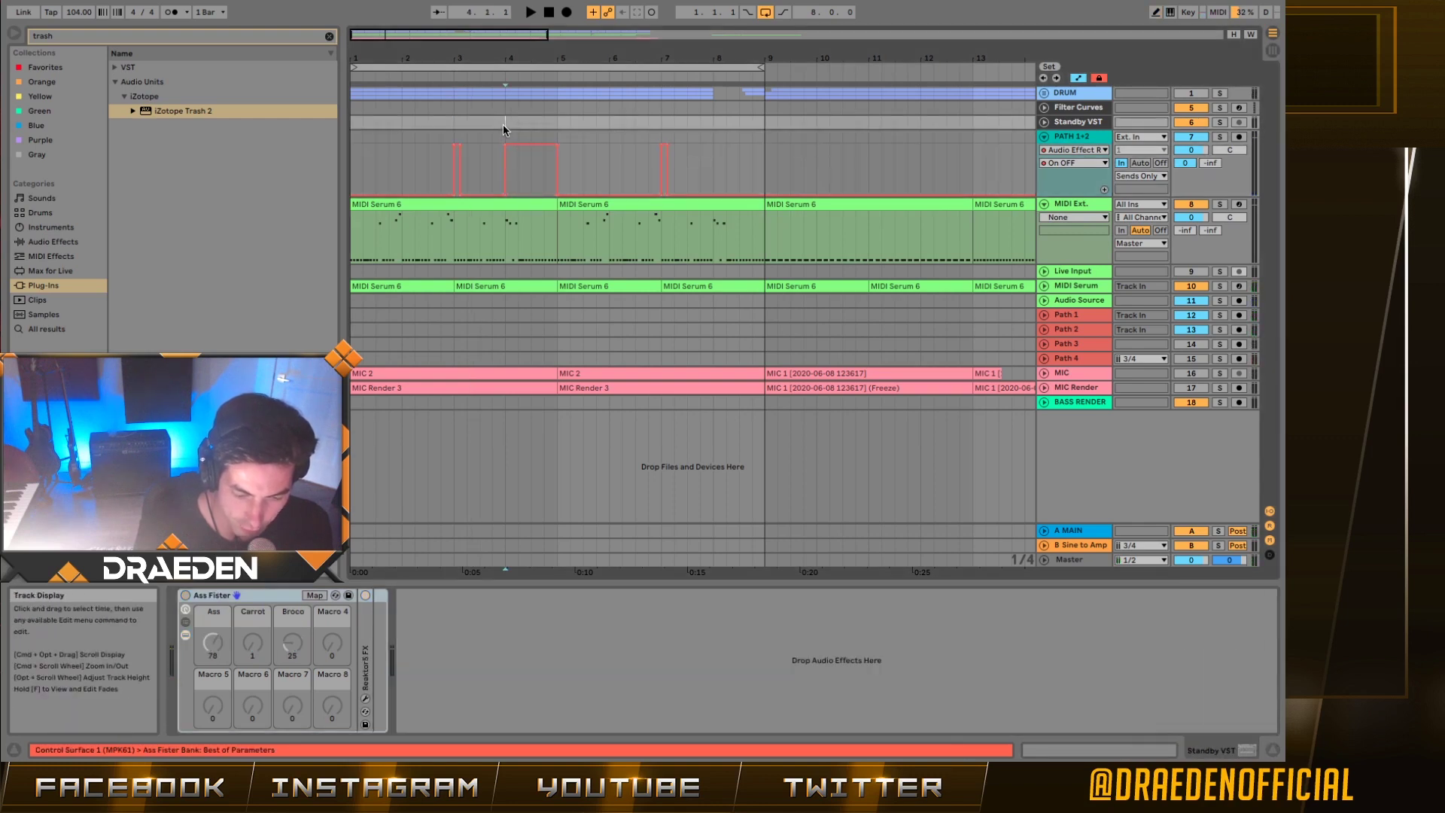
{"action": "key", "text": "space"}
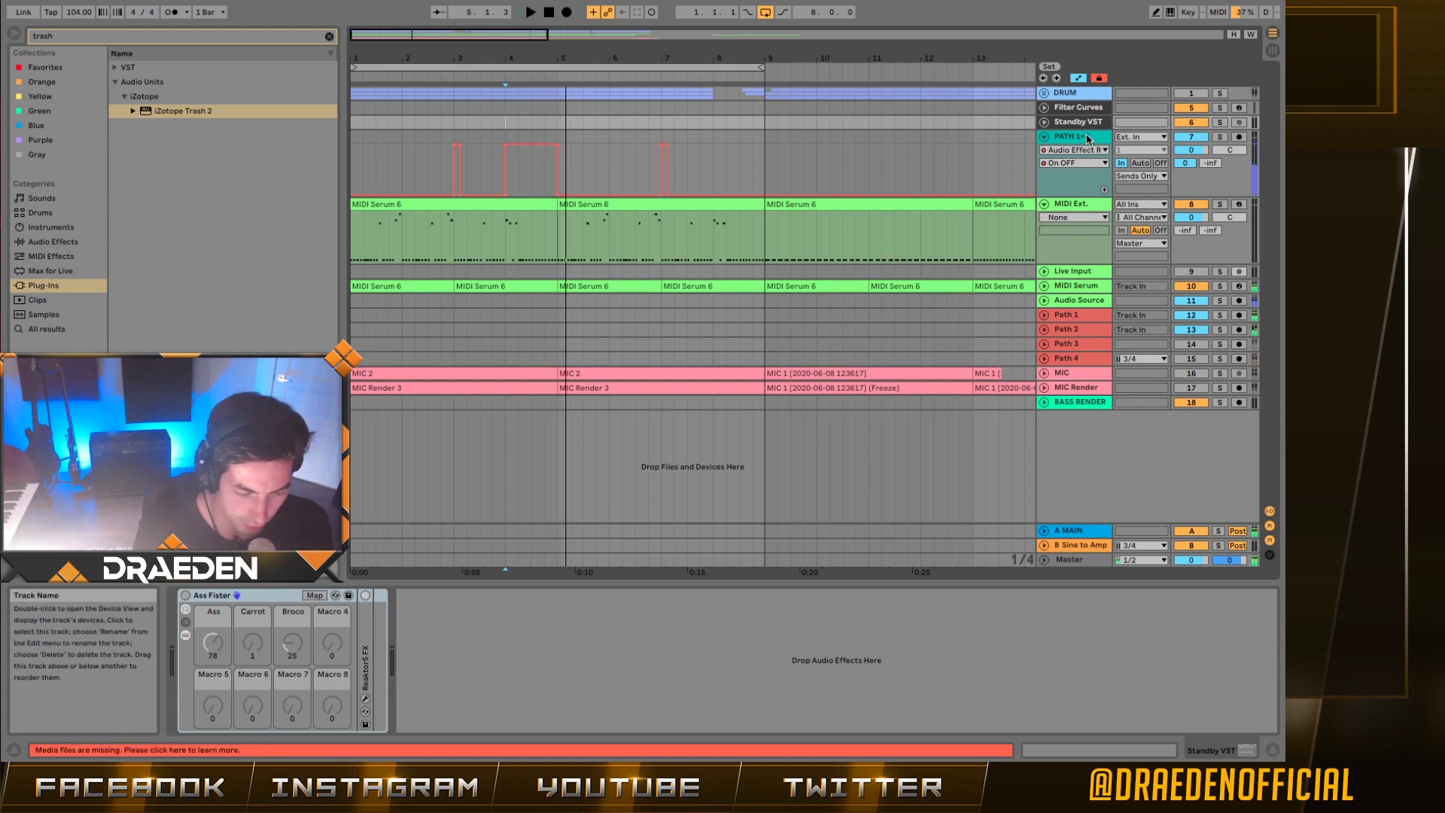
- Erase the On OFF automation step at bar 4 on the PATH 1+2 track
{"action": "key", "text": "Down"}
{"action": "key", "text": "b"}
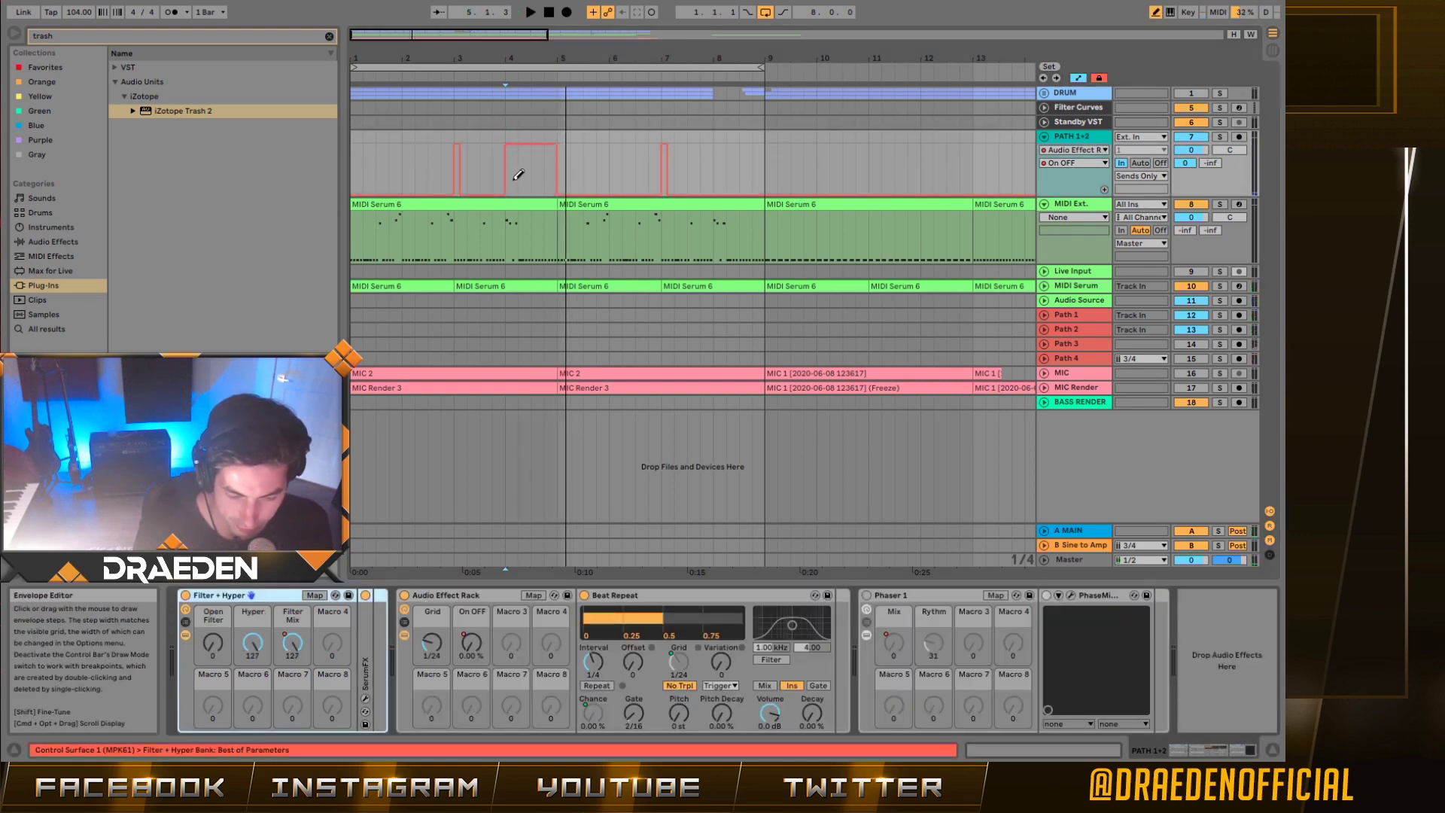
{"action": "left_click_drag", "start_coordinate": [517, 173], "coordinate": [592, 247]}
- Activate the Phaser 1 rack on PATH 1+2, start playback, and show its Mix macro's automation
{"action": "left_click", "coordinate": [866, 595]}
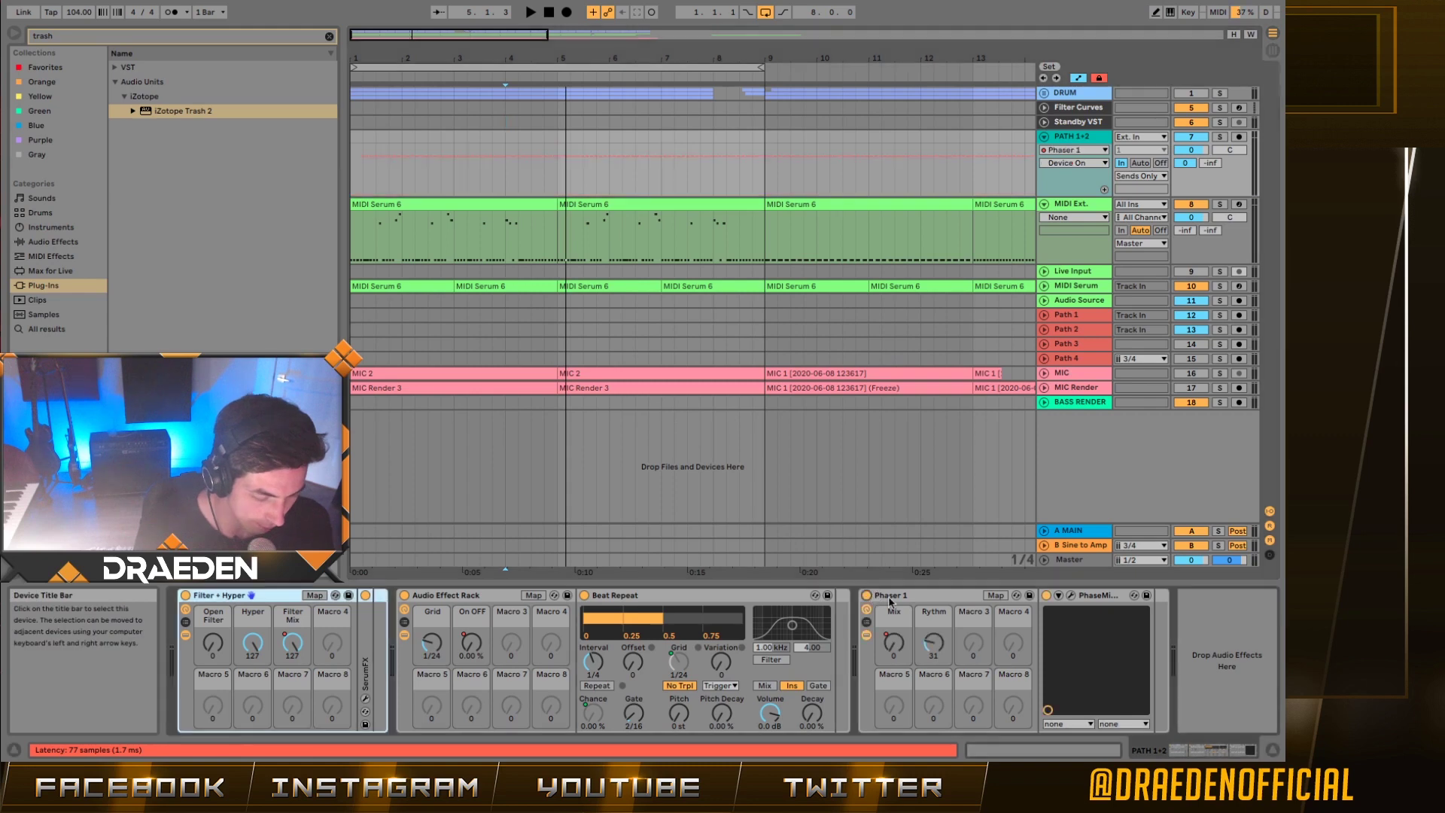
{"action": "key", "text": "space"}
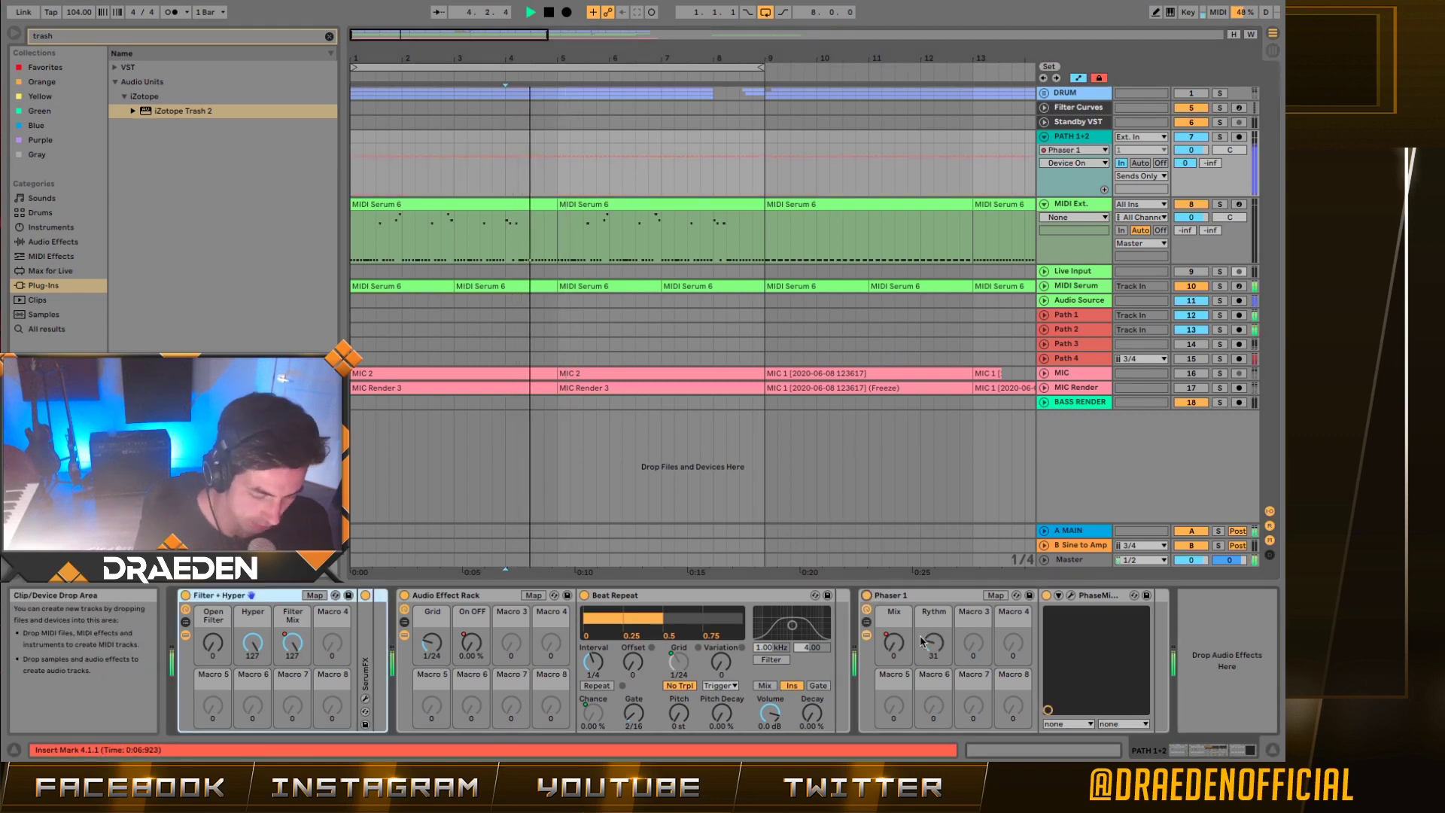
{"action": "mouse_move", "coordinate": [894, 641]}
{"action": "left_mouse_down"}
{"action": "mouse_move", "coordinate": [894, 602]}
{"action": "mouse_move", "coordinate": [896, 640]}
{"action": "left_mouse_up"}
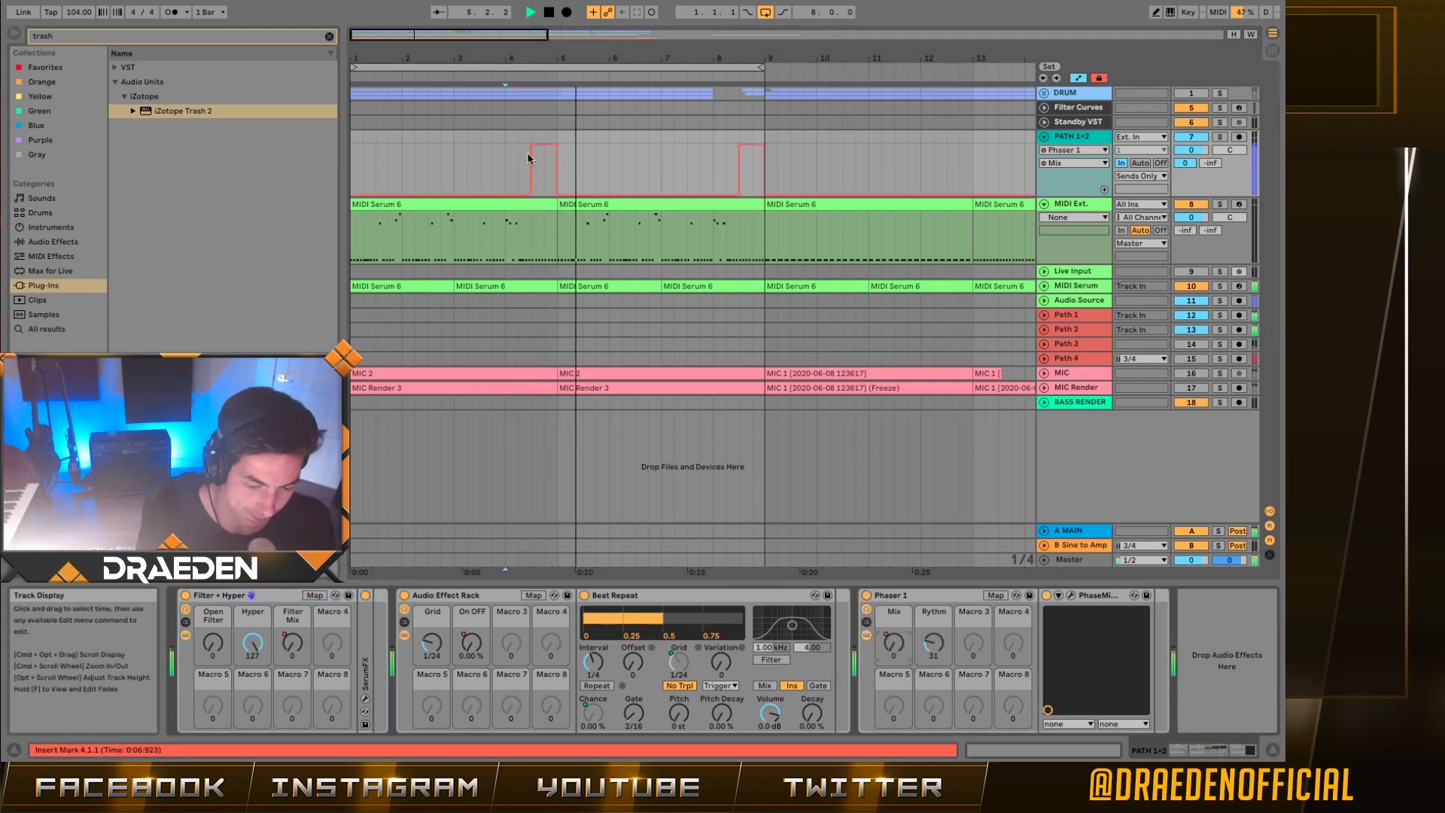
- Play PATH 1+2 repeatedly from 4.3.1 to hear the Phaser 1 Mix automation
{"action": "left_click", "coordinate": [531, 138]}
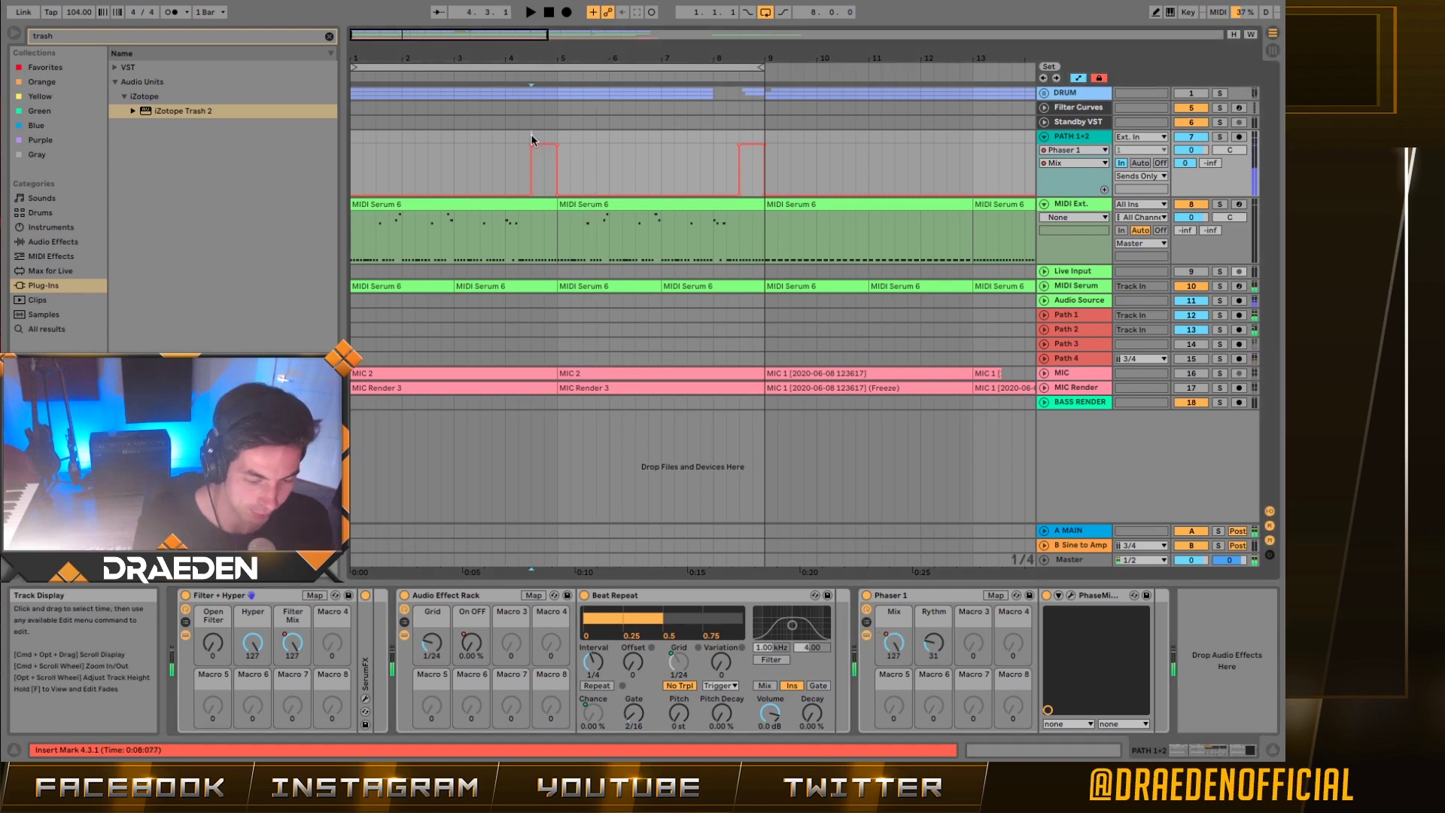
{"action": "key", "text": "space"}
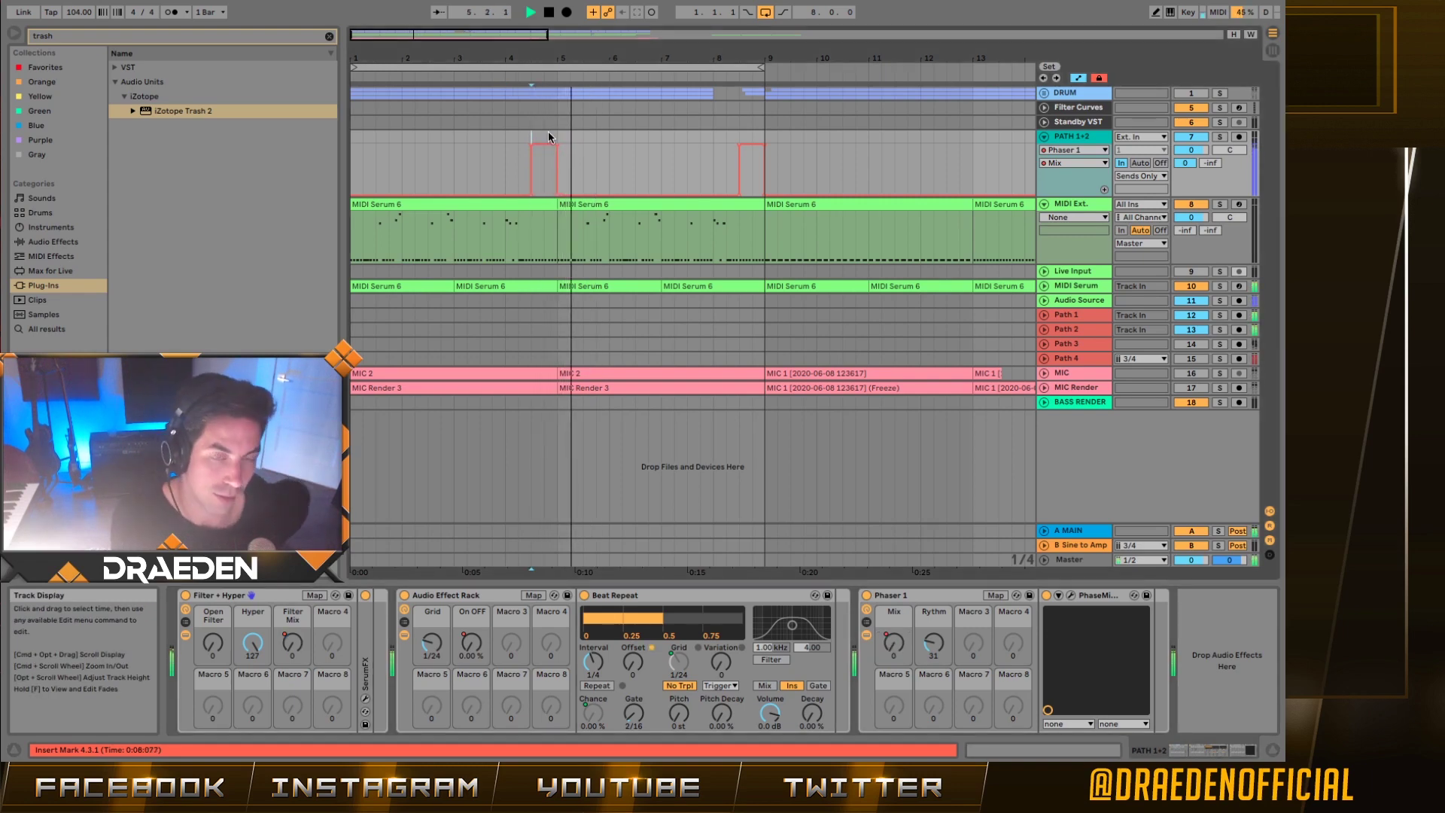
{"action": "key", "text": "space"}
{"action": "key", "text": "space"}
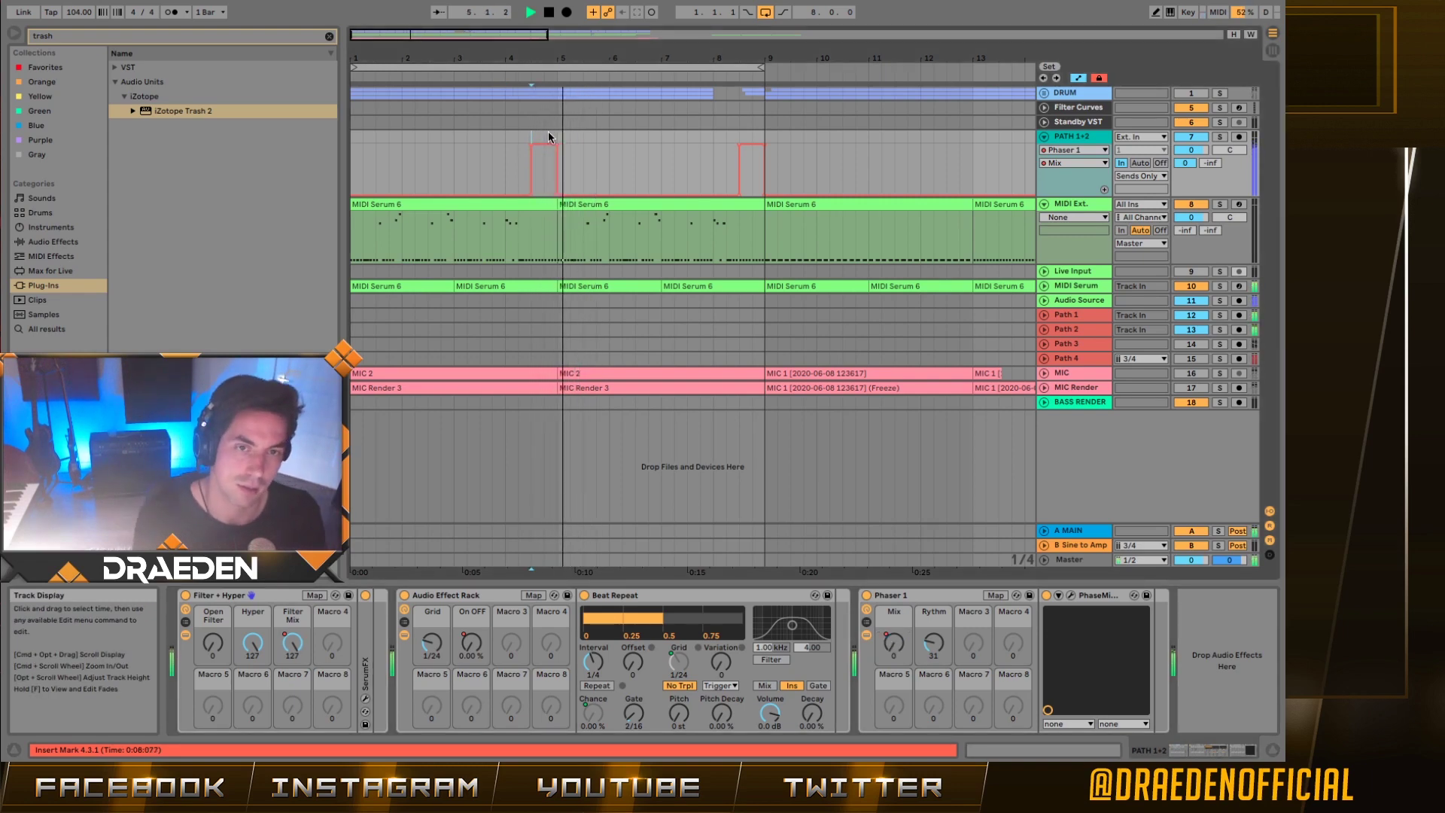
{"action": "key", "text": "space"}
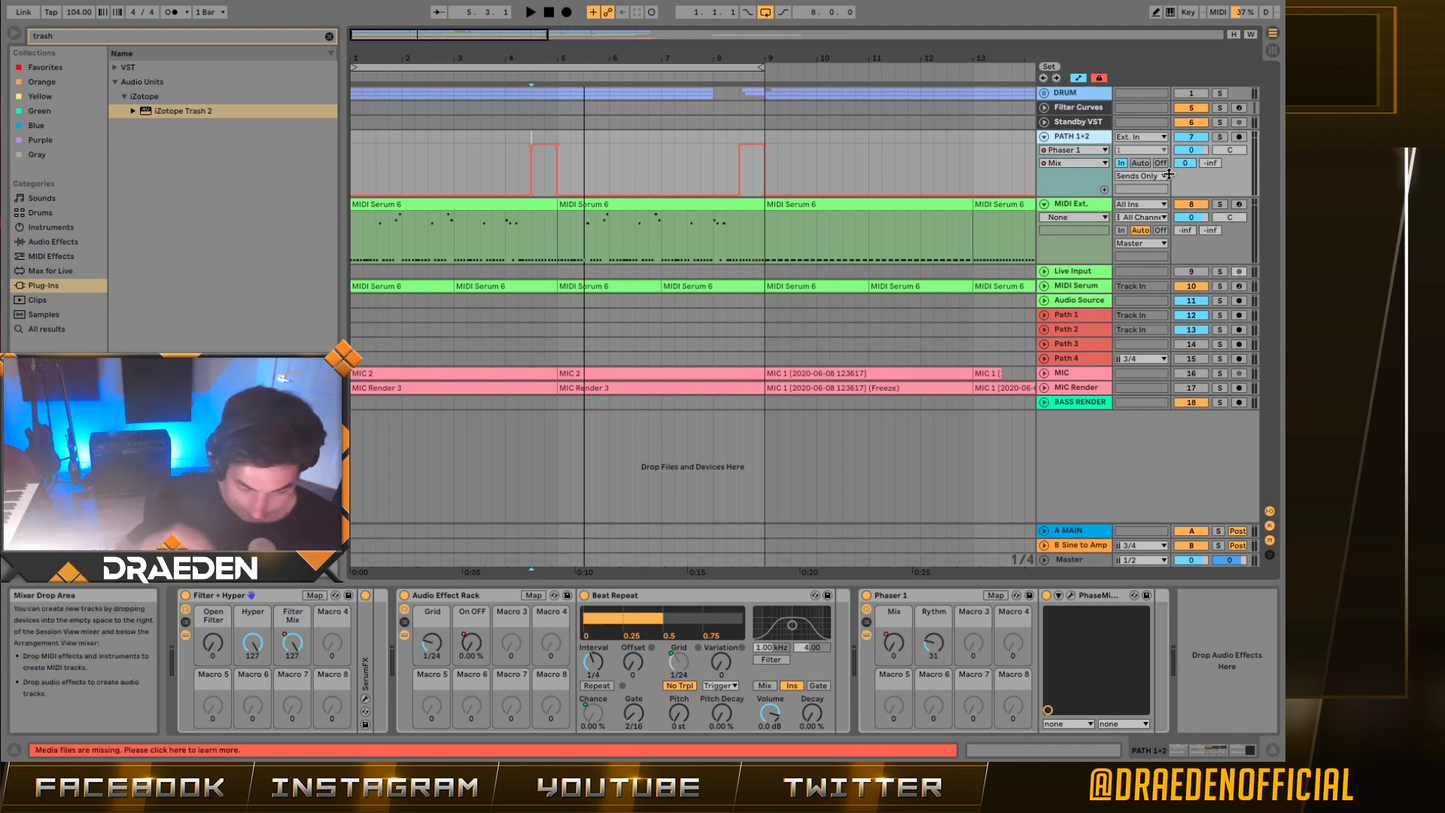
- Display the A MAIN return's devices and fold the MIDI Ext. and PATH 1+2 tracks
{"action": "left_click", "coordinate": [1102, 532]}
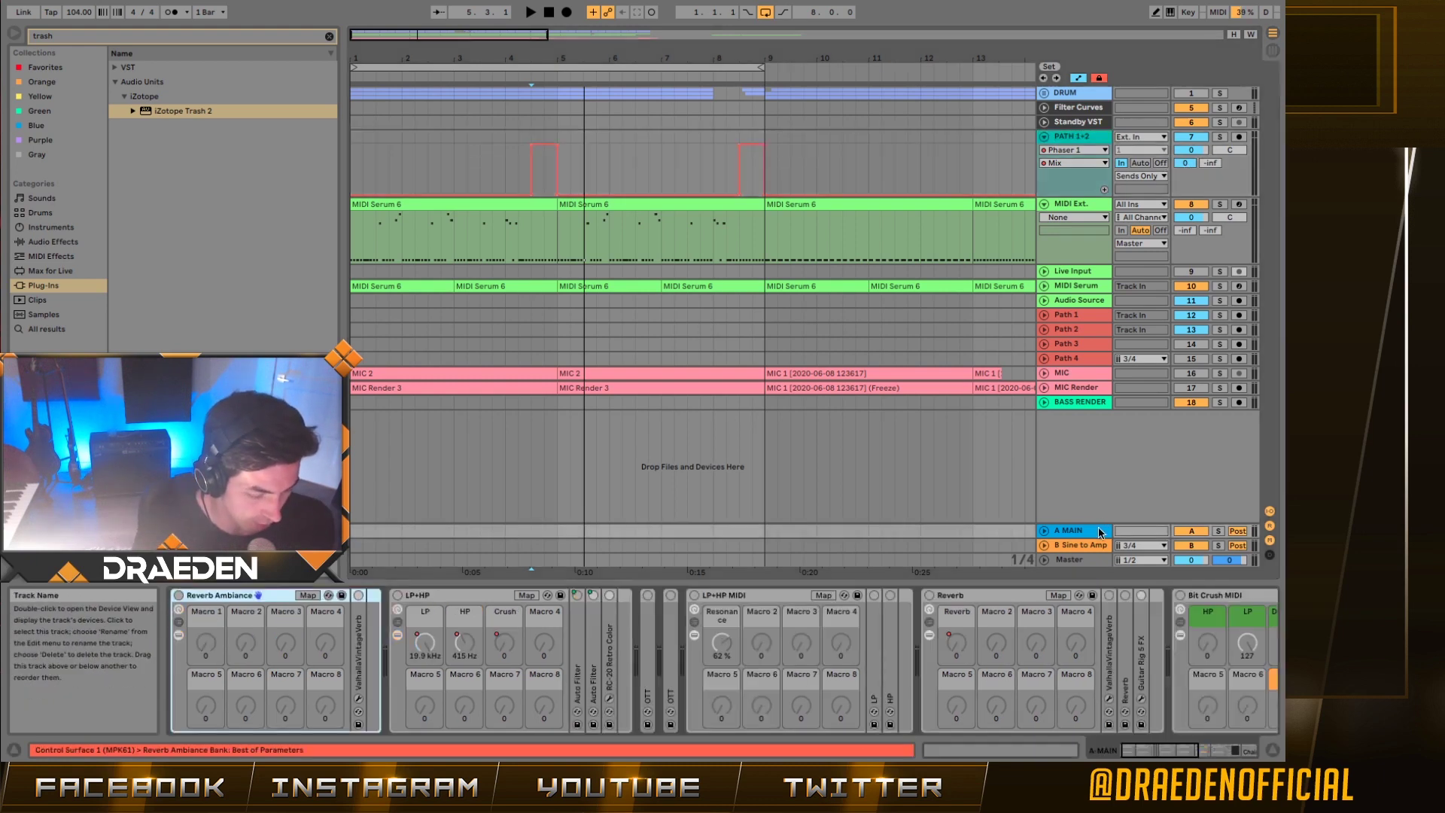
{"action": "left_click", "coordinate": [1044, 204]}
{"action": "left_click", "coordinate": [1044, 139]}
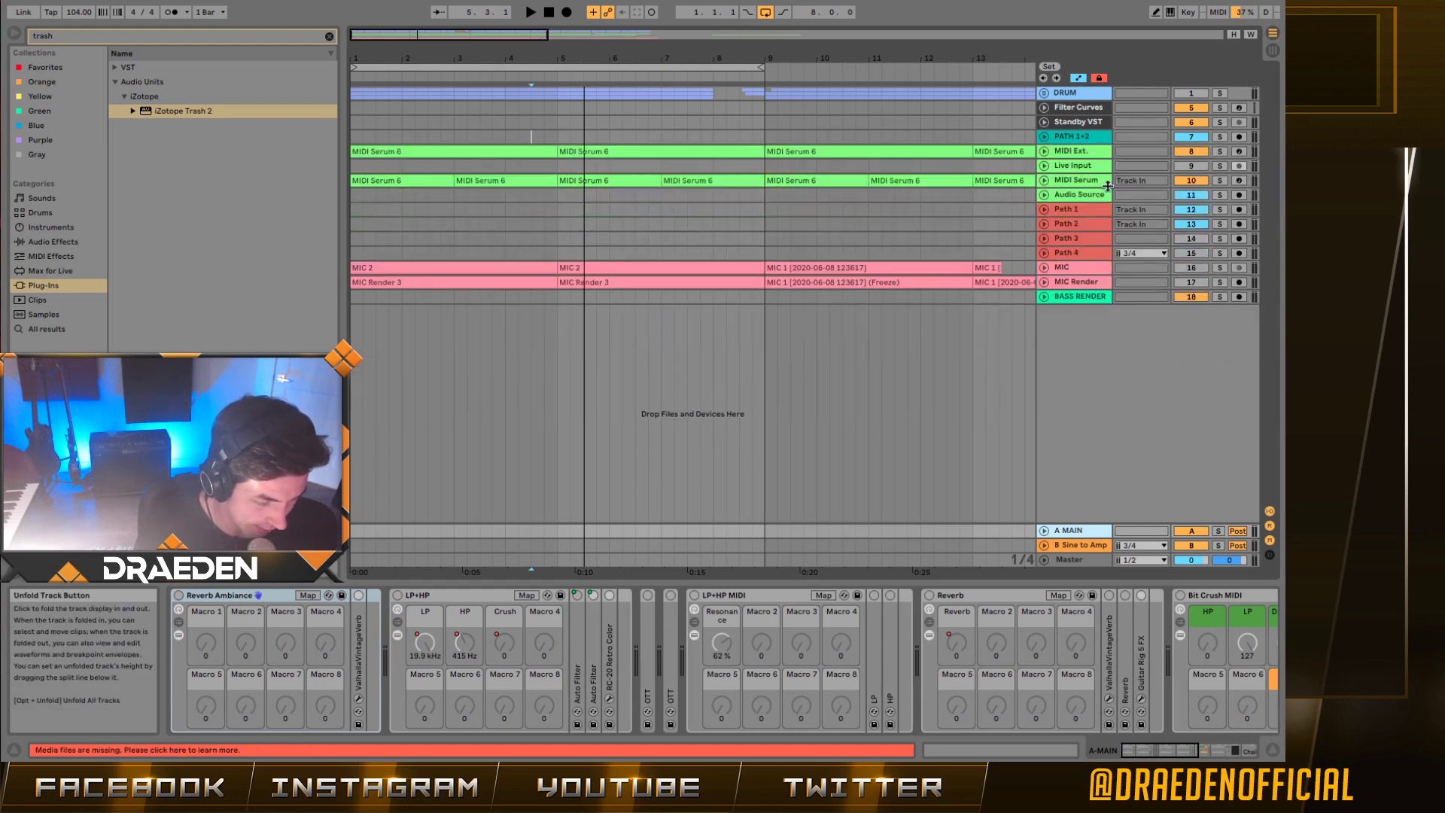
- Unfold the Path 3 track to examine its output routing, and fold it again
{"action": "left_click", "coordinate": [1055, 239]}
{"action": "left_click", "coordinate": [1044, 239]}
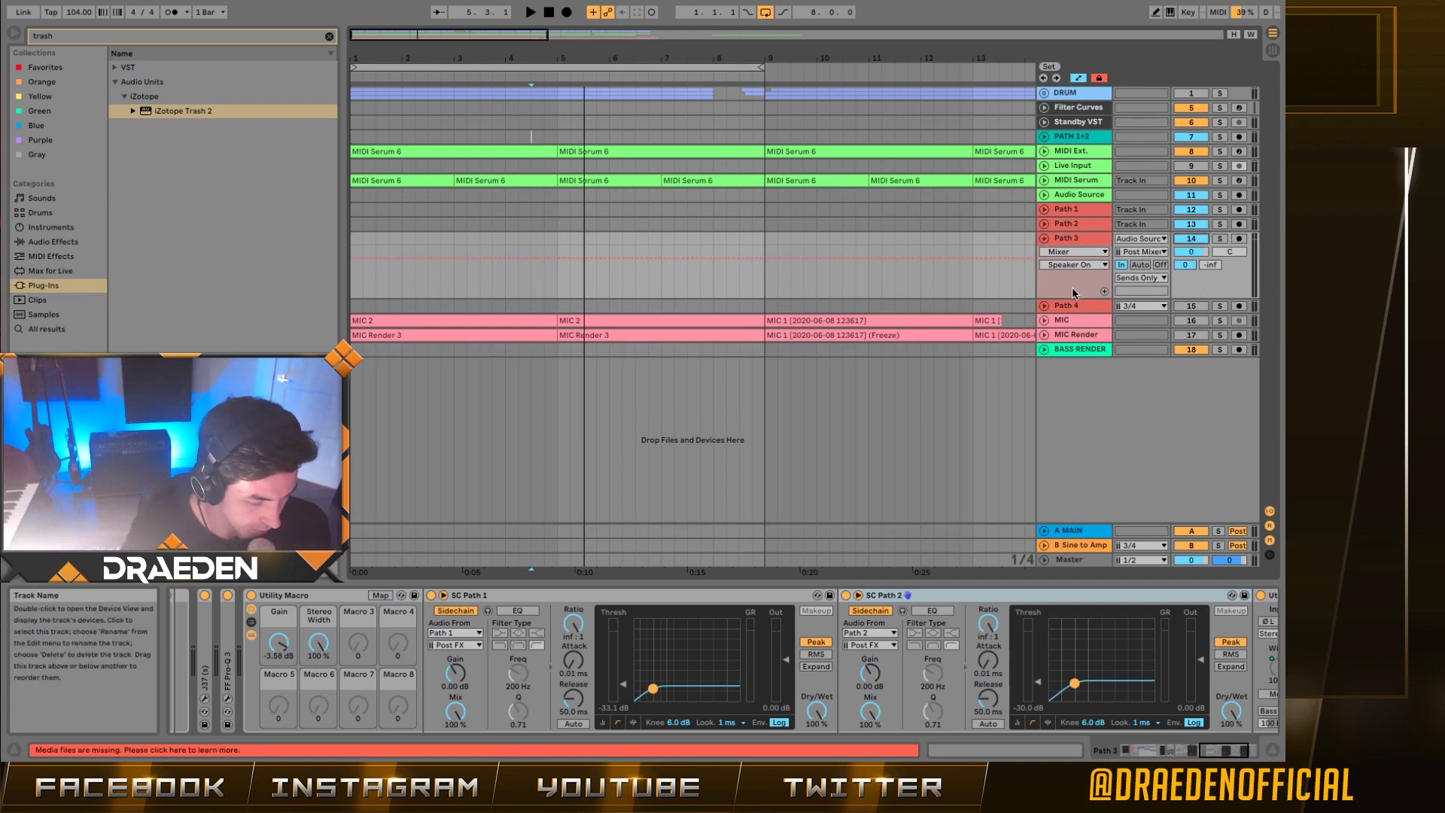
{"action": "left_click", "coordinate": [1045, 238]}
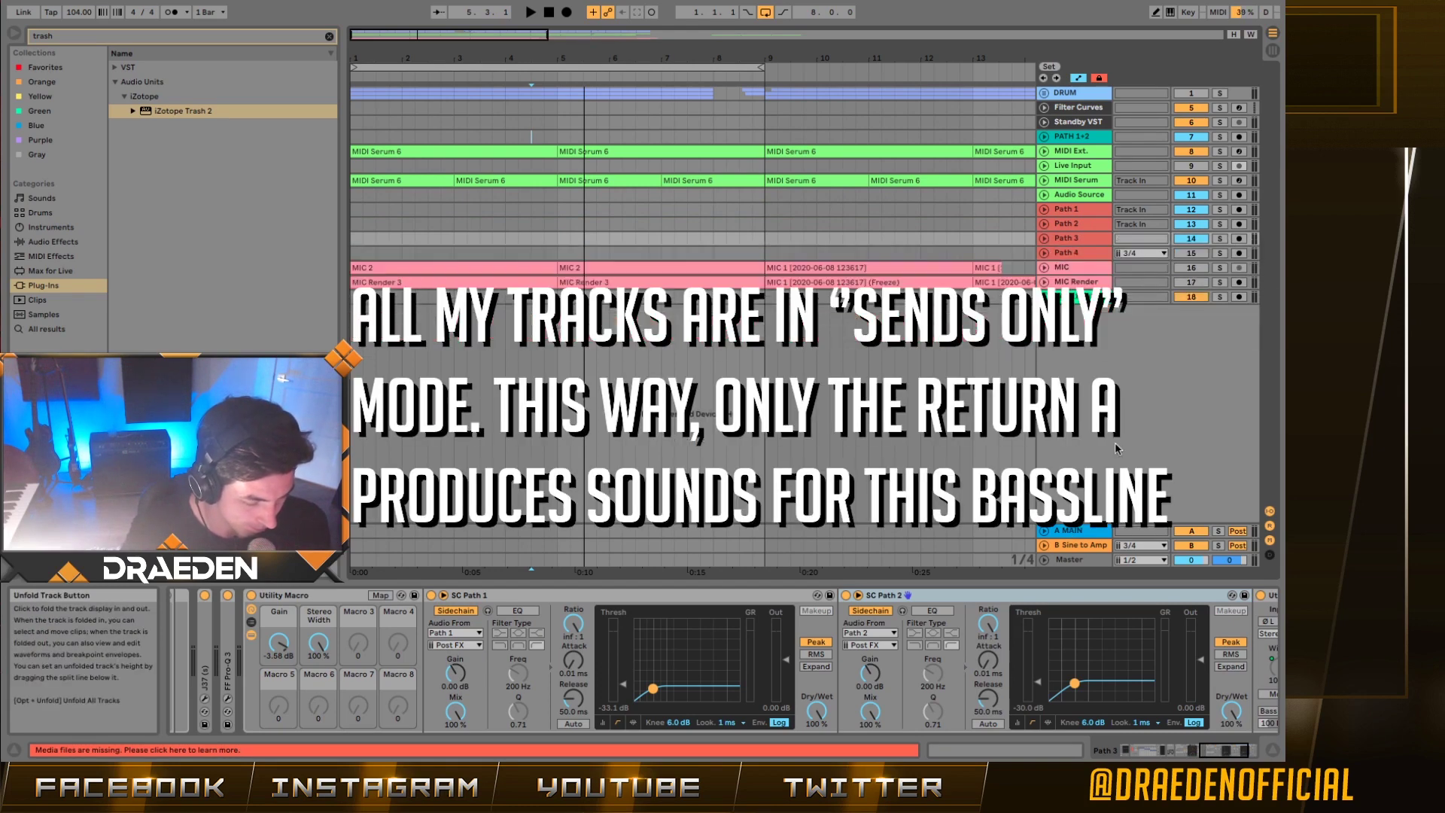
- Activate the Reverb Ambiance rack on the A MAIN return and open its ValhallaVintageVerb window
{"action": "left_click", "coordinate": [1066, 531]}
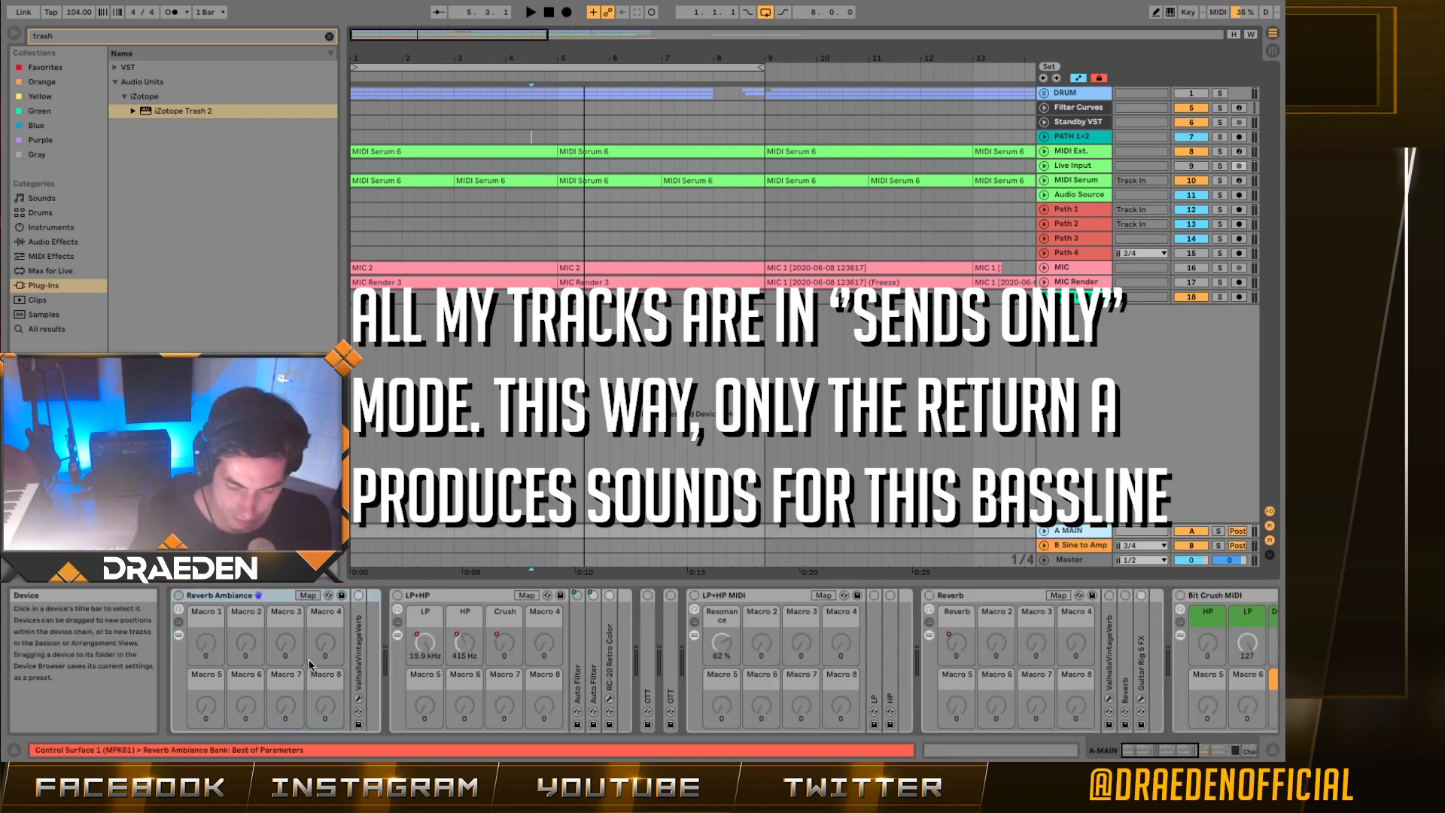
{"action": "left_click", "coordinate": [165, 584]}
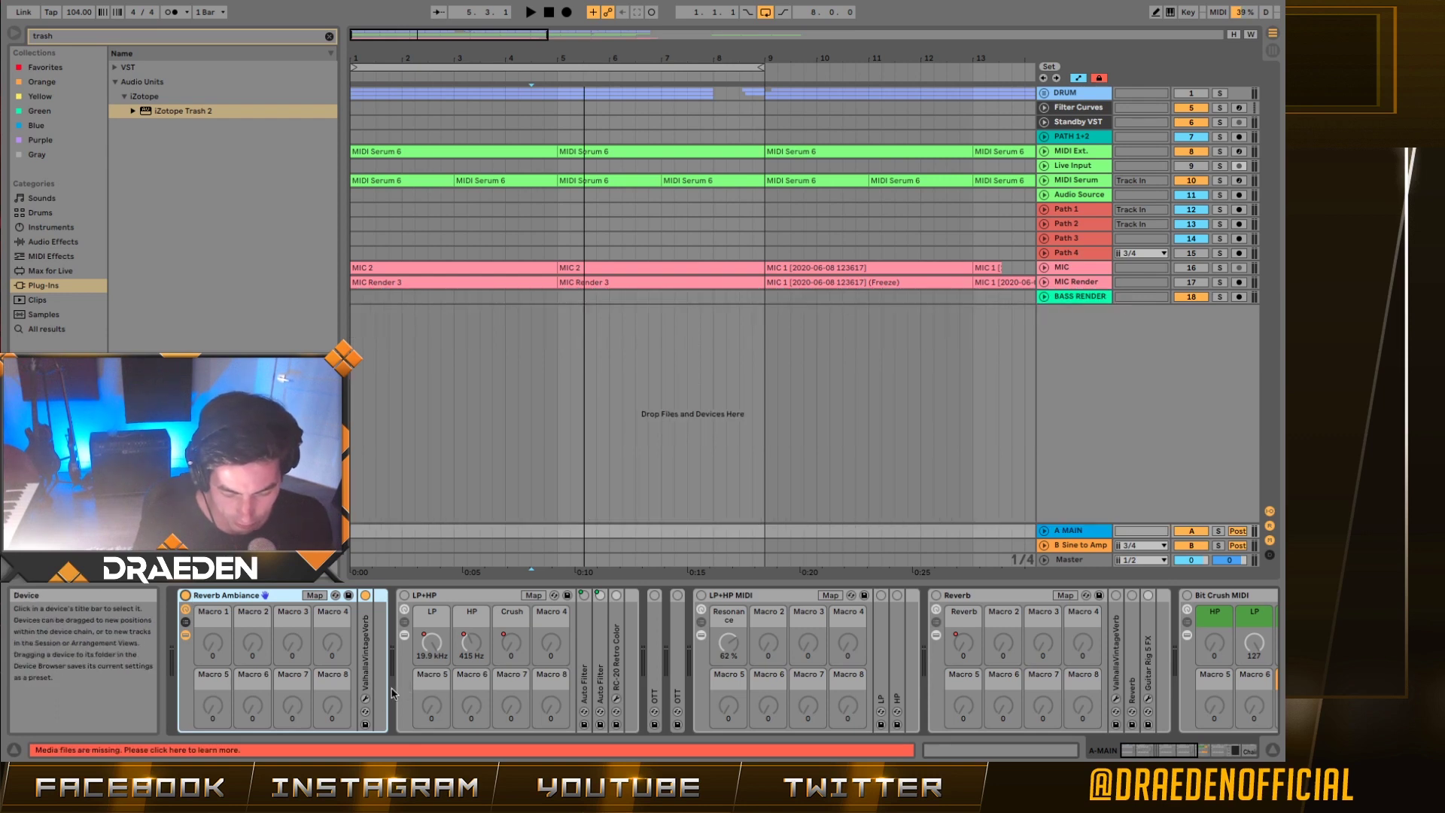
{"action": "left_click", "coordinate": [366, 698]}
- Set ValhallaVintageVerb's decay to 0.40 s during playback and close its window
{"action": "key", "text": "space"}
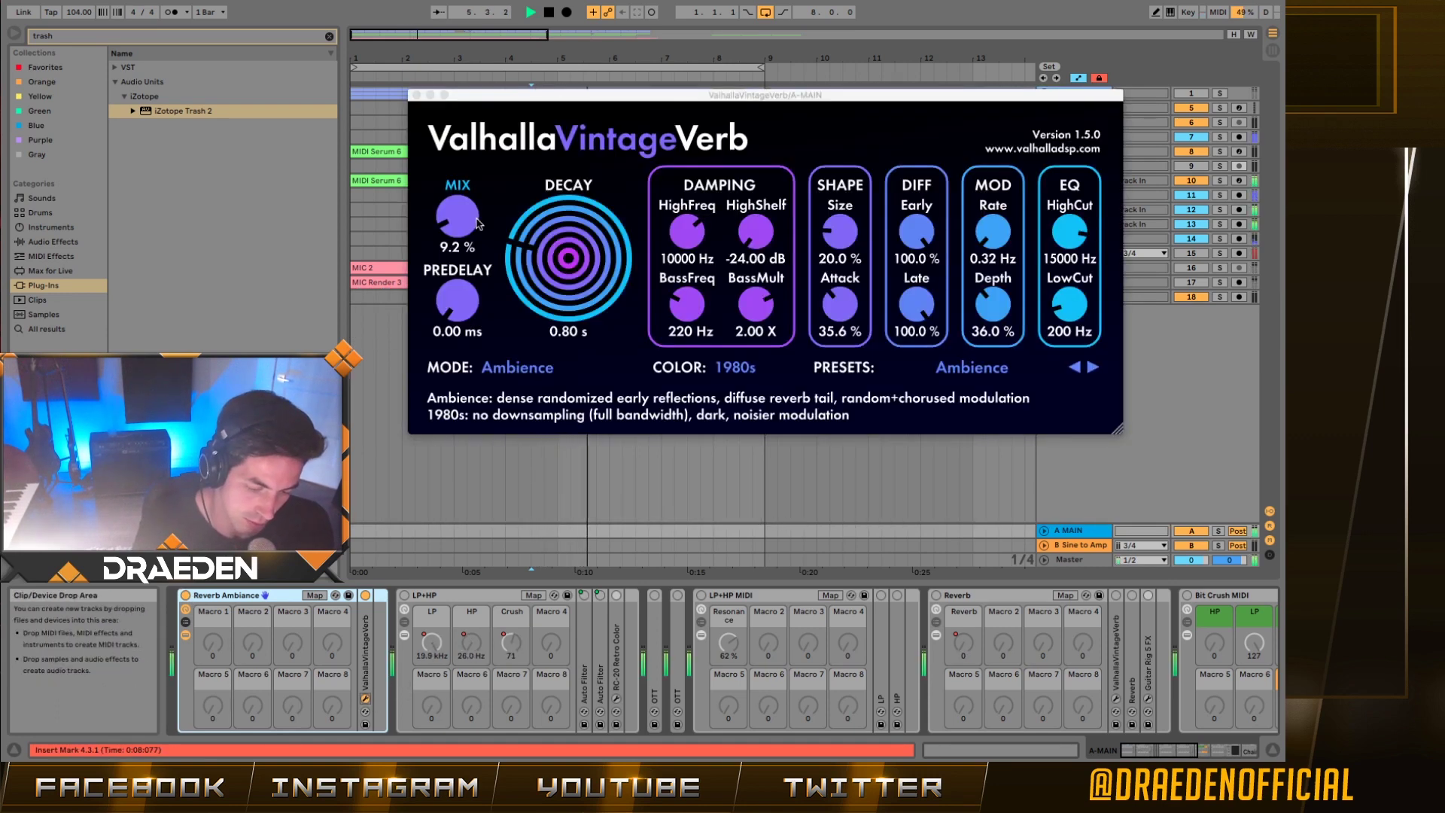
{"action": "left_click_drag", "start_coordinate": [583, 238], "coordinate": [578, 247]}
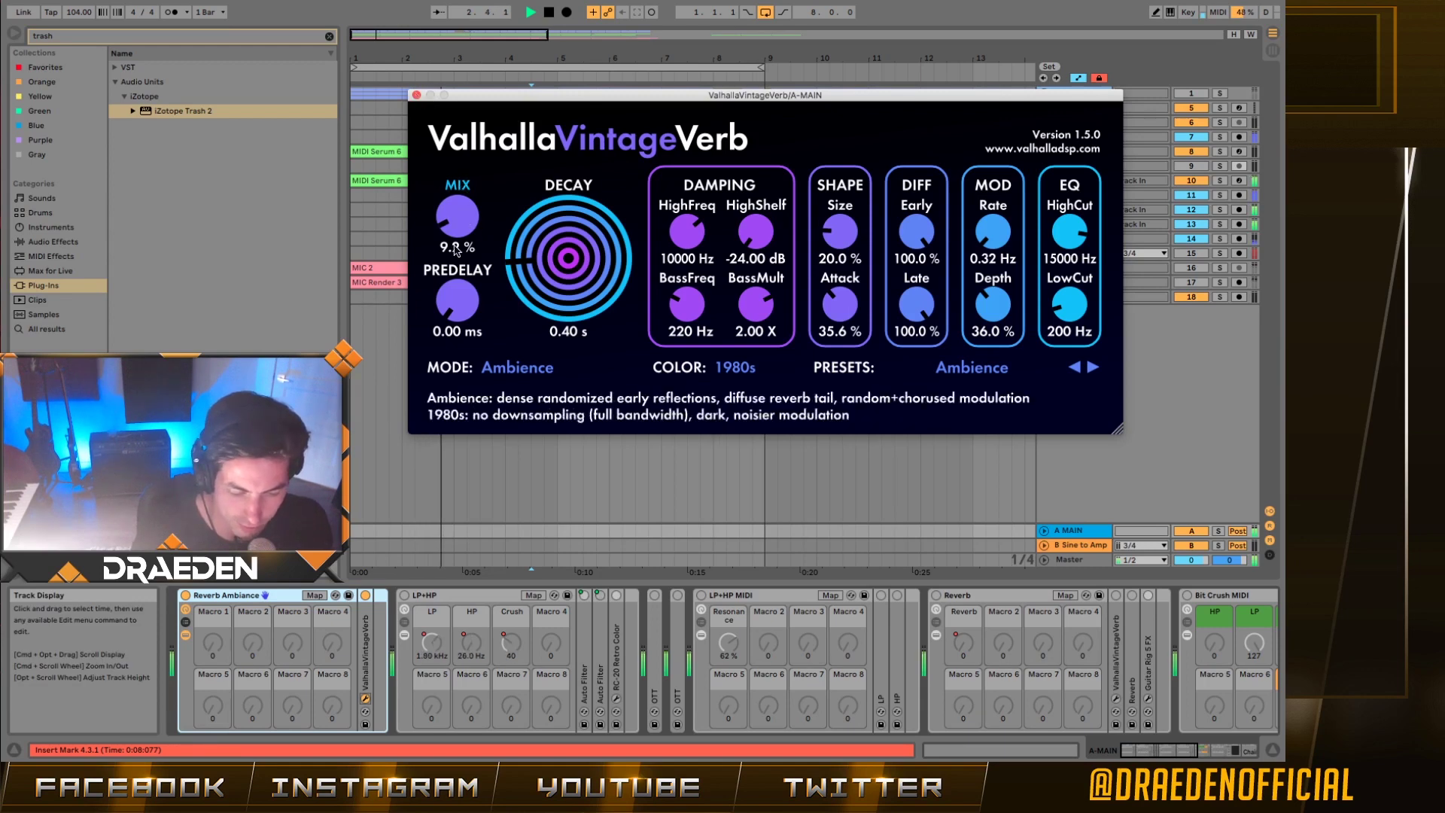
{"action": "left_click", "coordinate": [365, 699]}
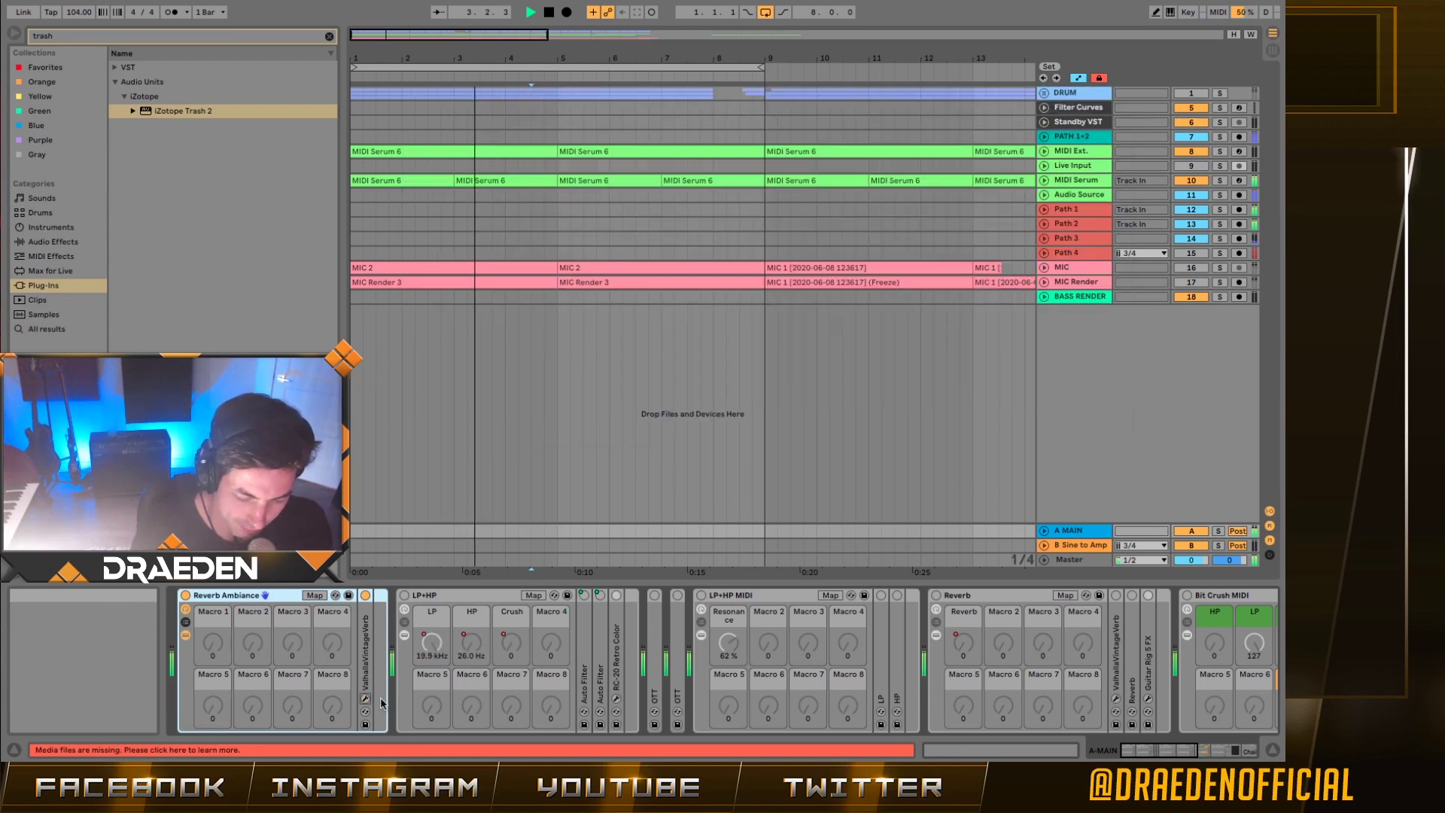
- Activate the LP+HP rack on A MAIN and unfold its two Auto Filter devices
{"action": "left_click", "coordinate": [405, 596]}
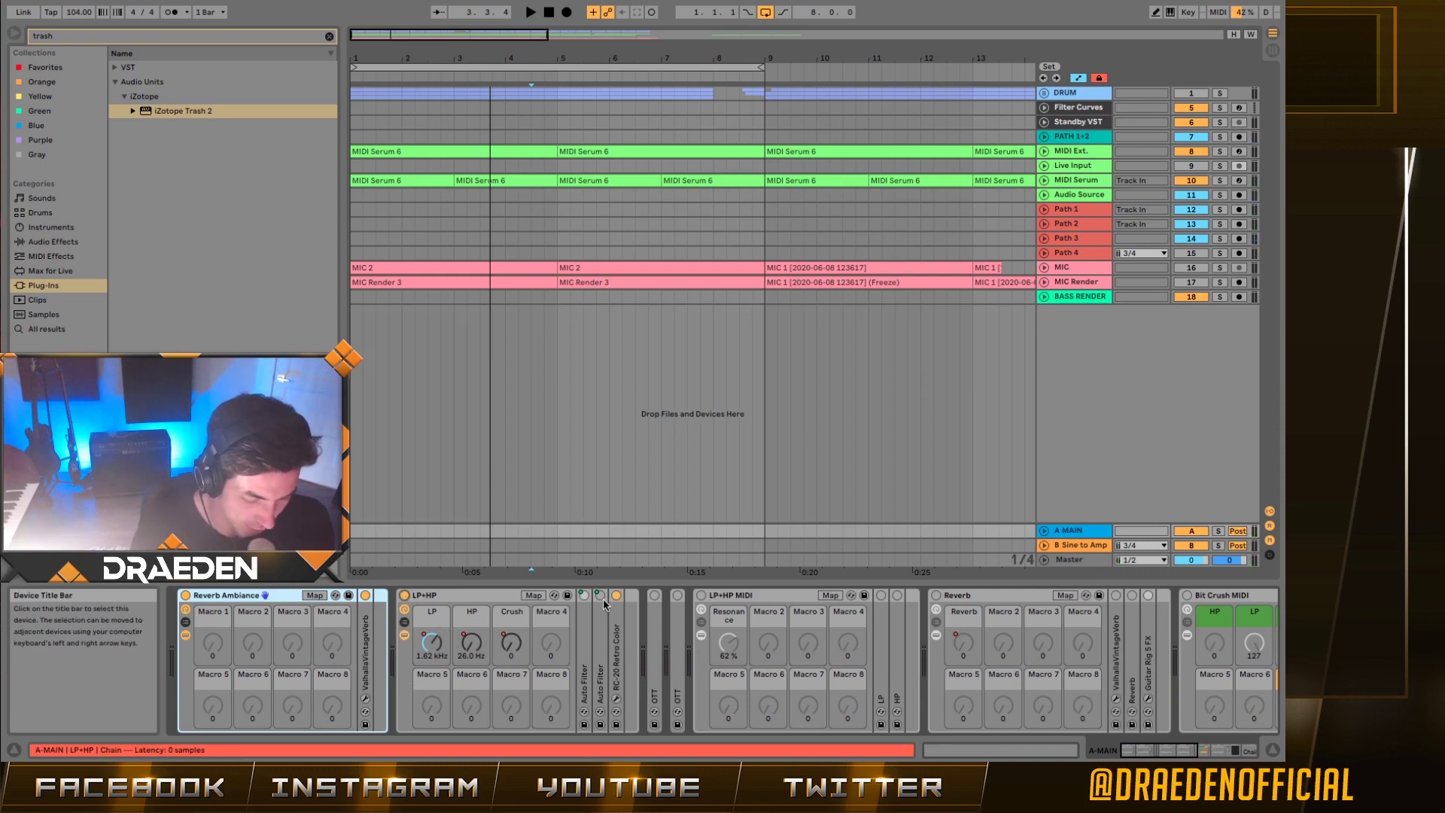
{"action": "double_click", "coordinate": [604, 630]}
{"action": "double_click", "coordinate": [590, 628]}
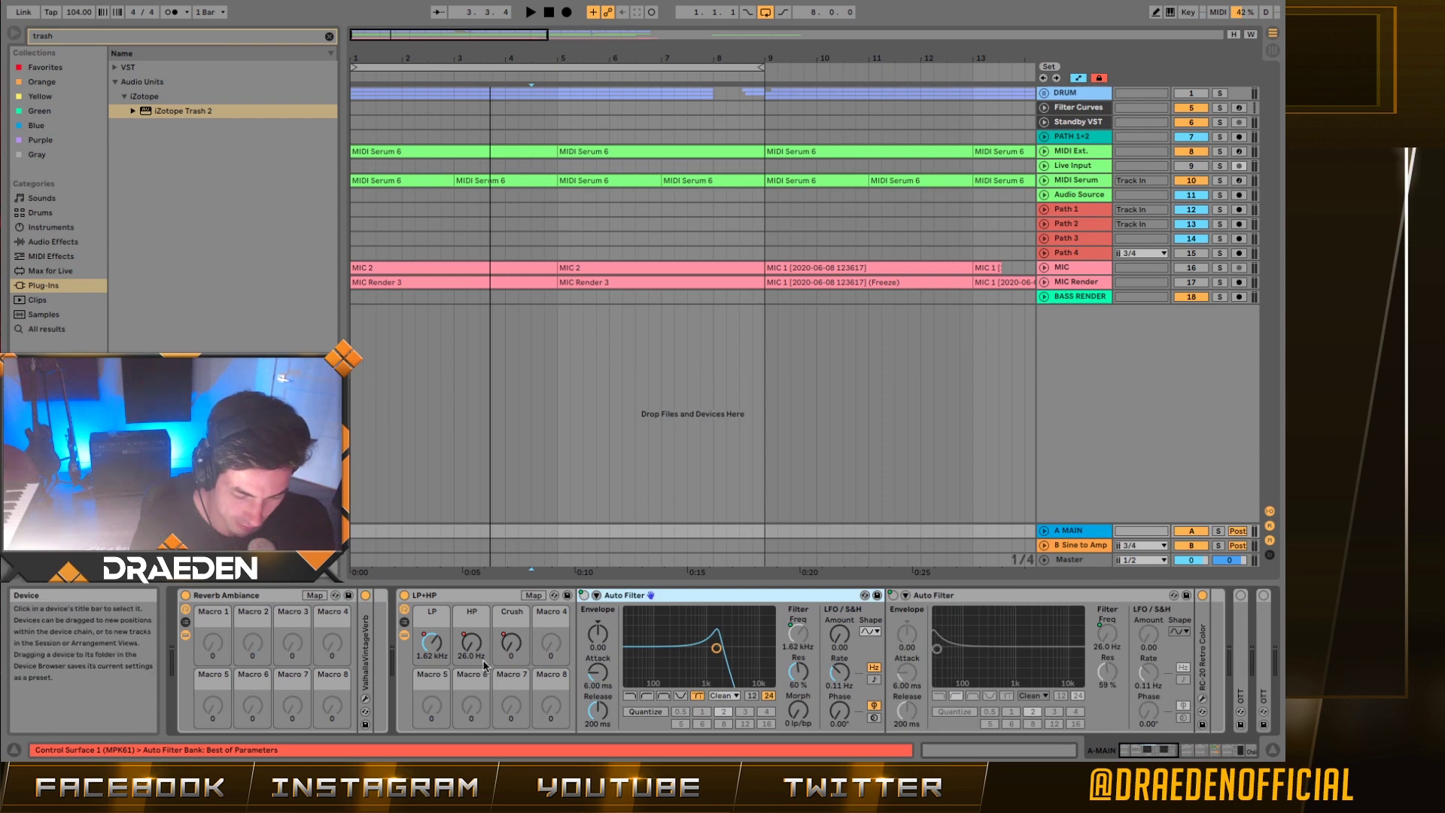
- Unfold the A MAIN return and show automation lanes for the LP+HP rack's LP, HP and Crush macros during playback
{"action": "left_click", "coordinate": [1044, 530]}
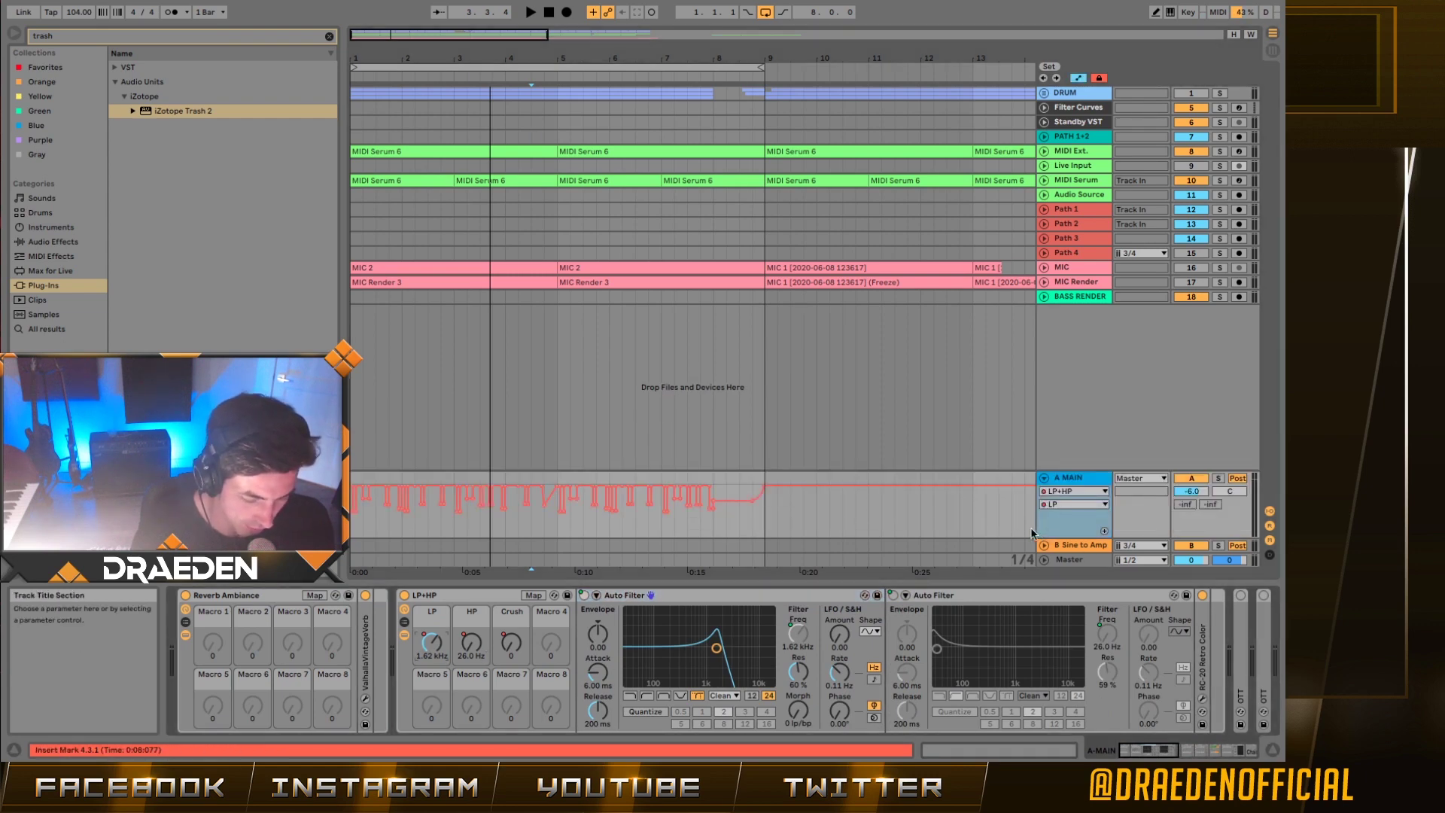
{"action": "left_click", "coordinate": [1103, 533]}
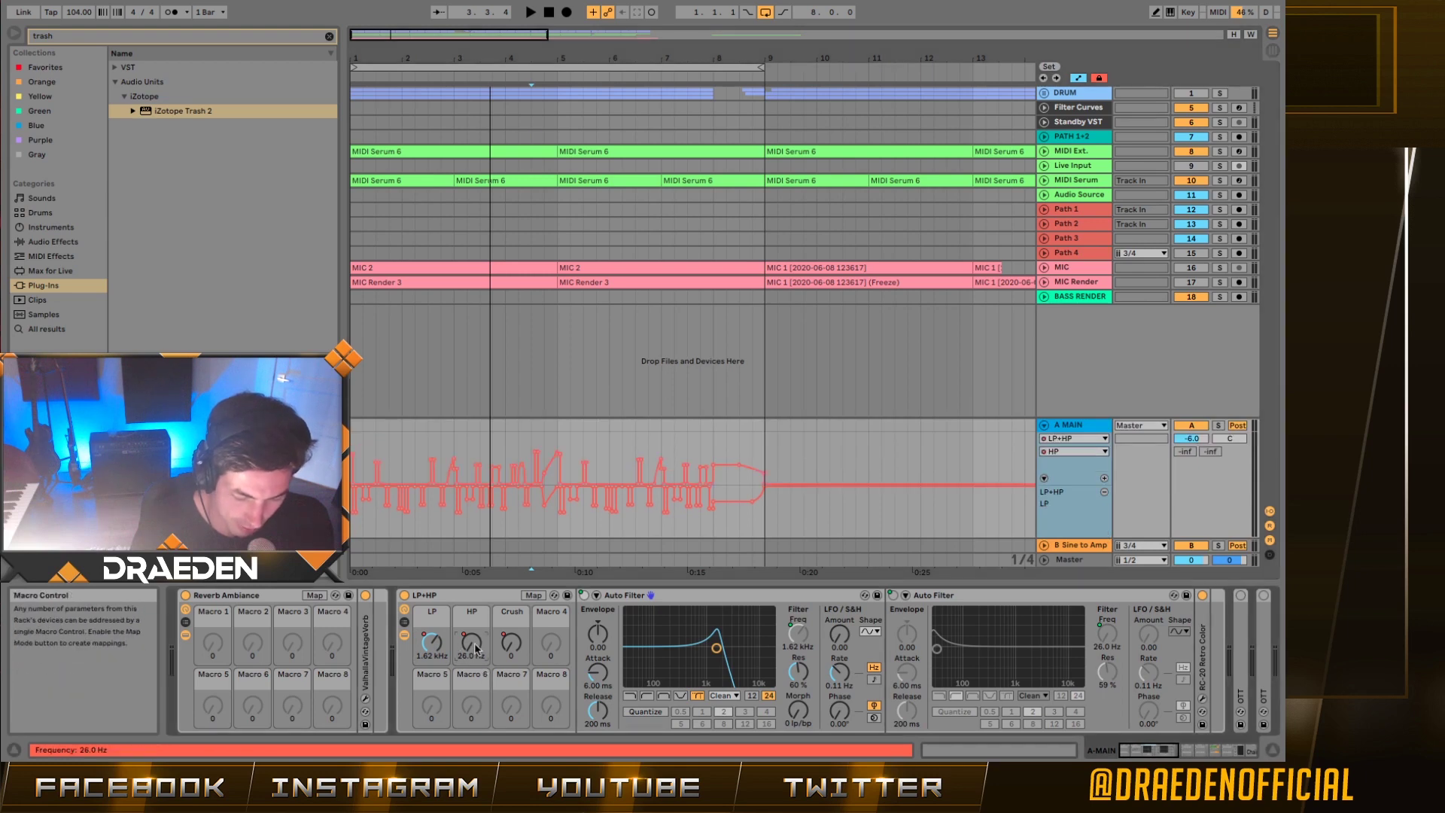
{"action": "left_click", "coordinate": [1103, 478]}
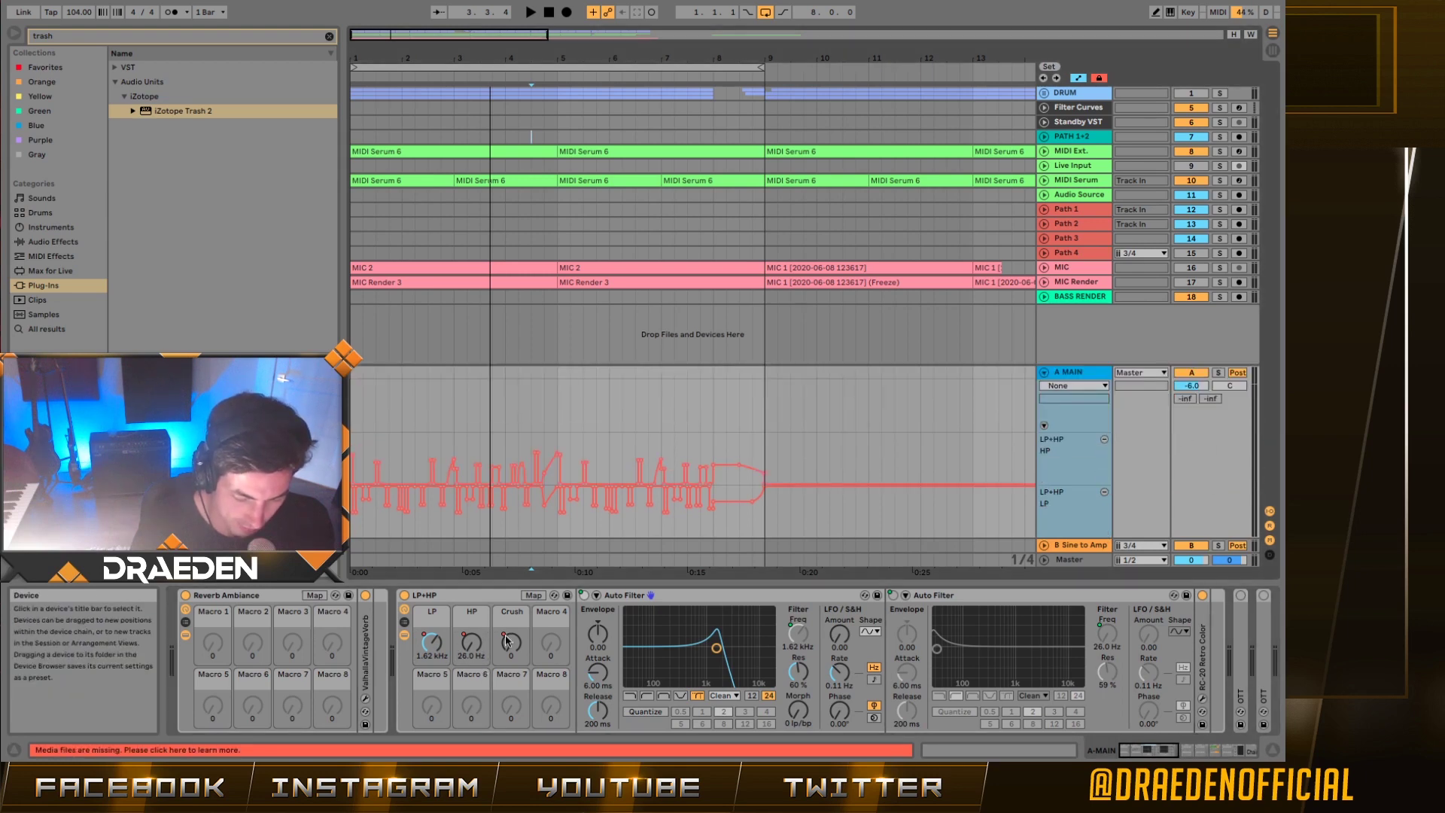
{"action": "left_click", "coordinate": [1104, 425]}
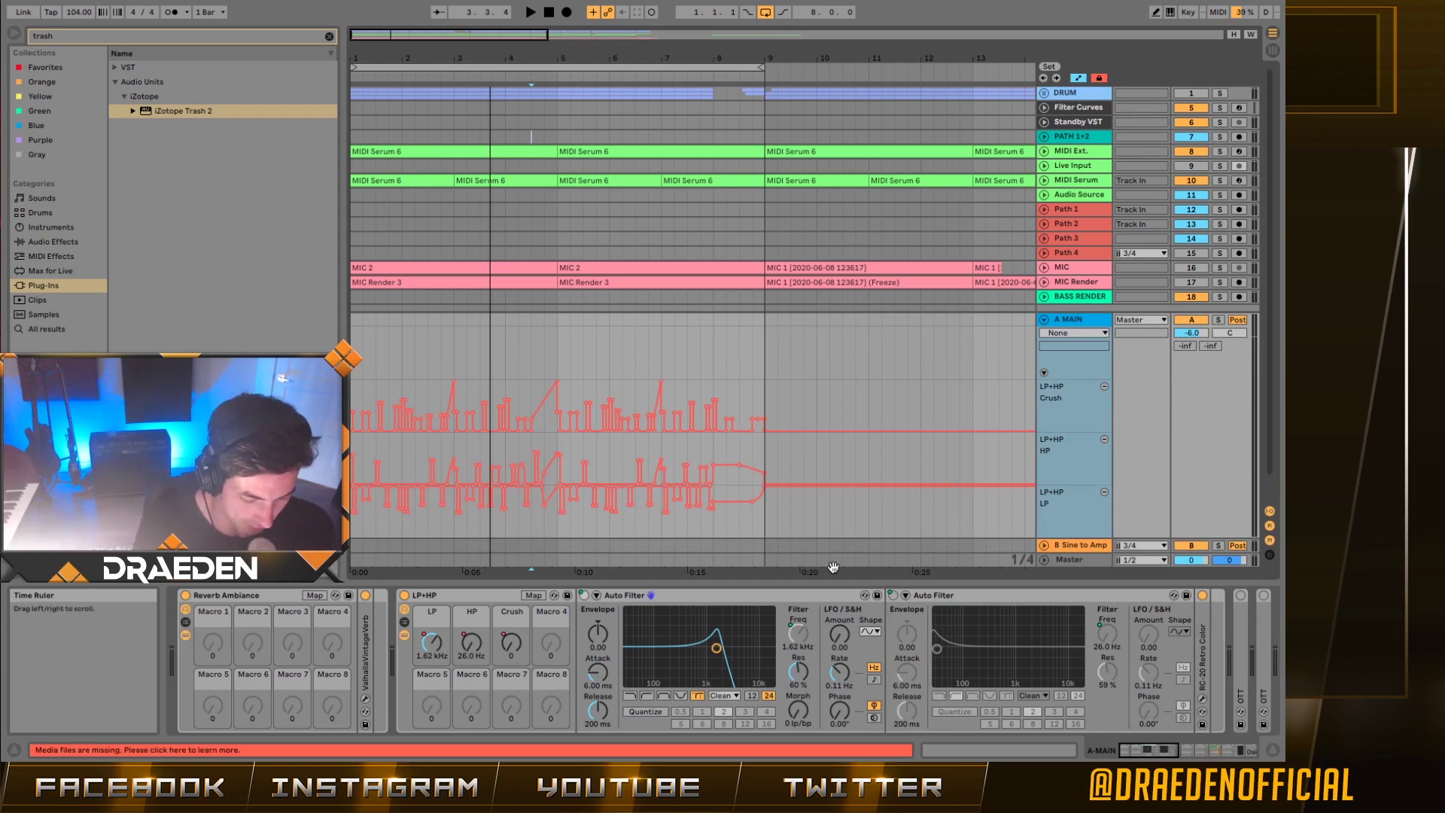
{"action": "key", "text": "space"}
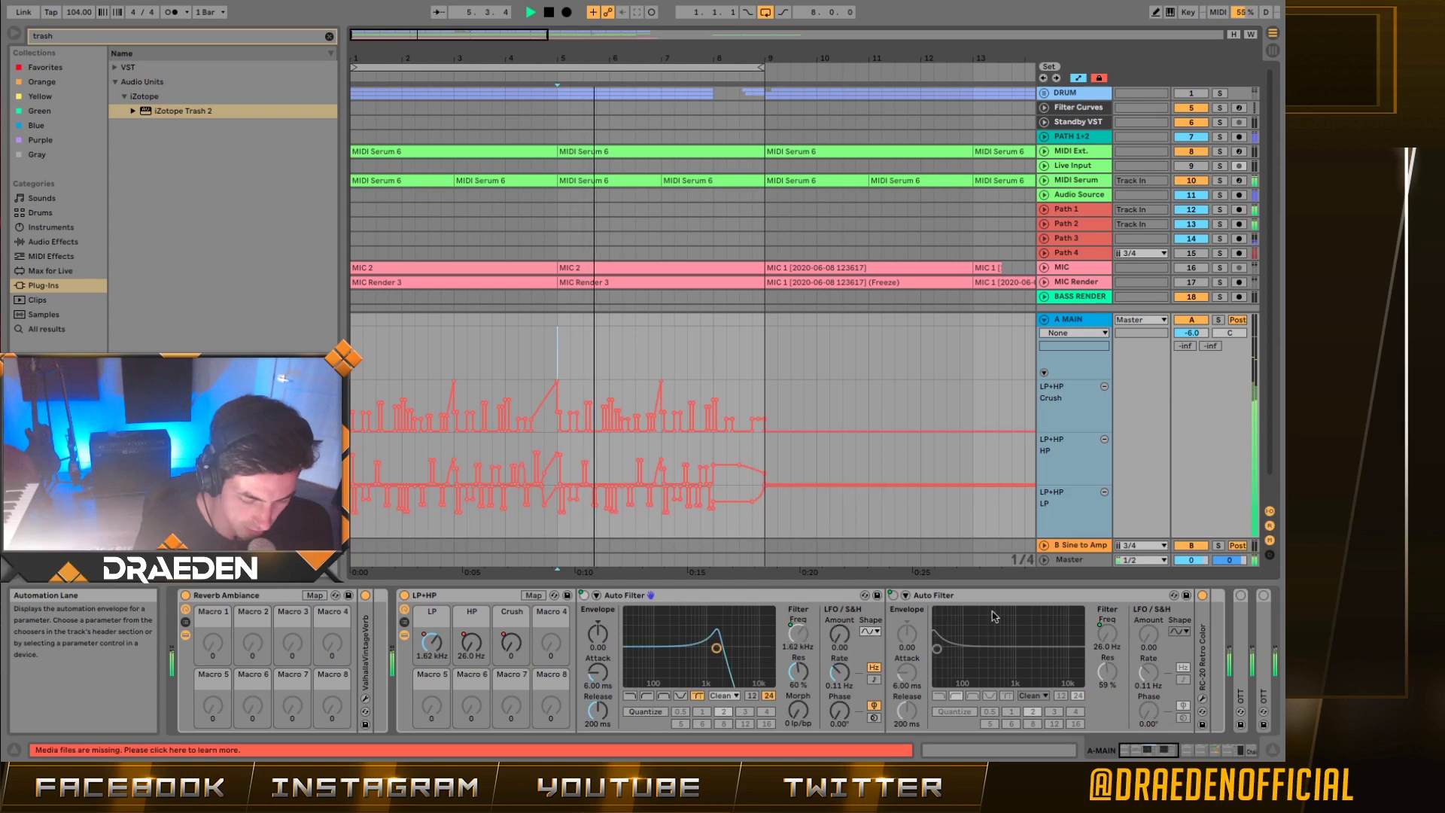
- Fold both Auto Filter devices in A MAIN's LP+HP rack to make the following devices accessible
{"action": "scroll", "coordinate": [1096, 685], "scroll_direction": "right", "scroll_amount": 3}
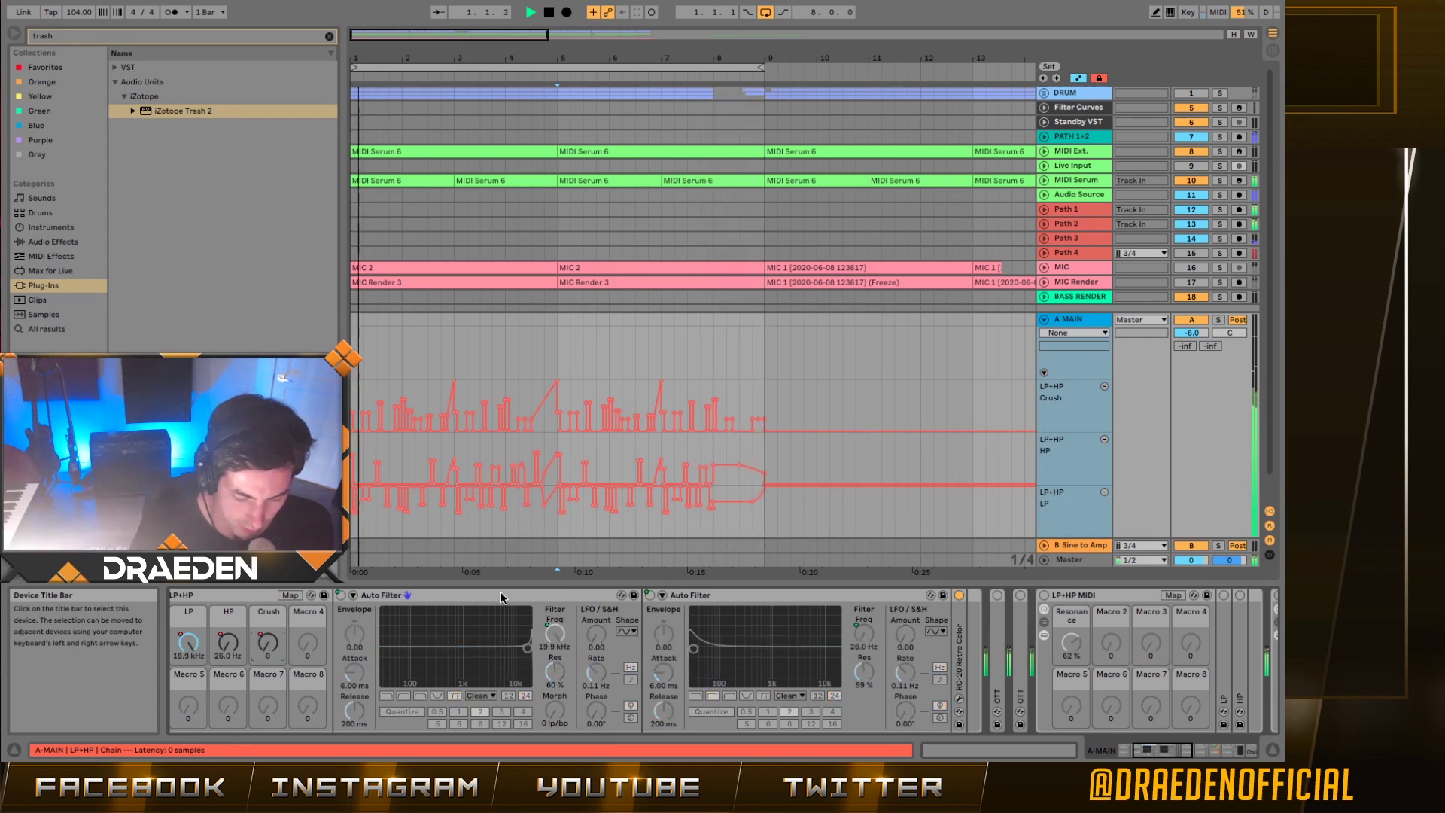
{"action": "double_click", "coordinate": [500, 591]}
{"action": "double_click", "coordinate": [500, 591]}
{"action": "scroll", "coordinate": [527, 632], "scroll_direction": "up", "scroll_amount": 3}
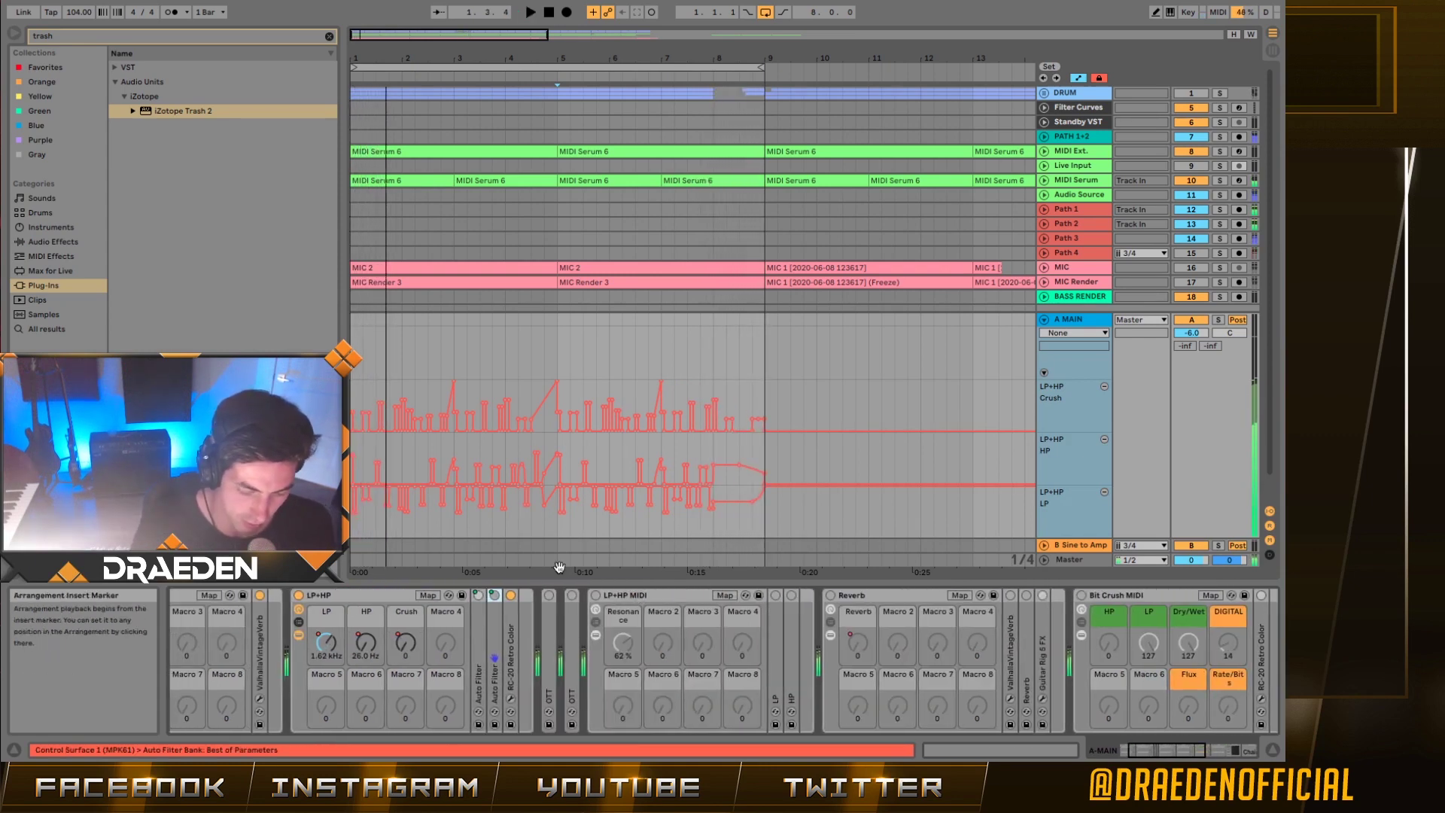
- Activate both OTT devices on A MAIN and the LP+HP MIDI rack with its LP and HP devices
{"action": "left_click", "coordinate": [549, 596]}
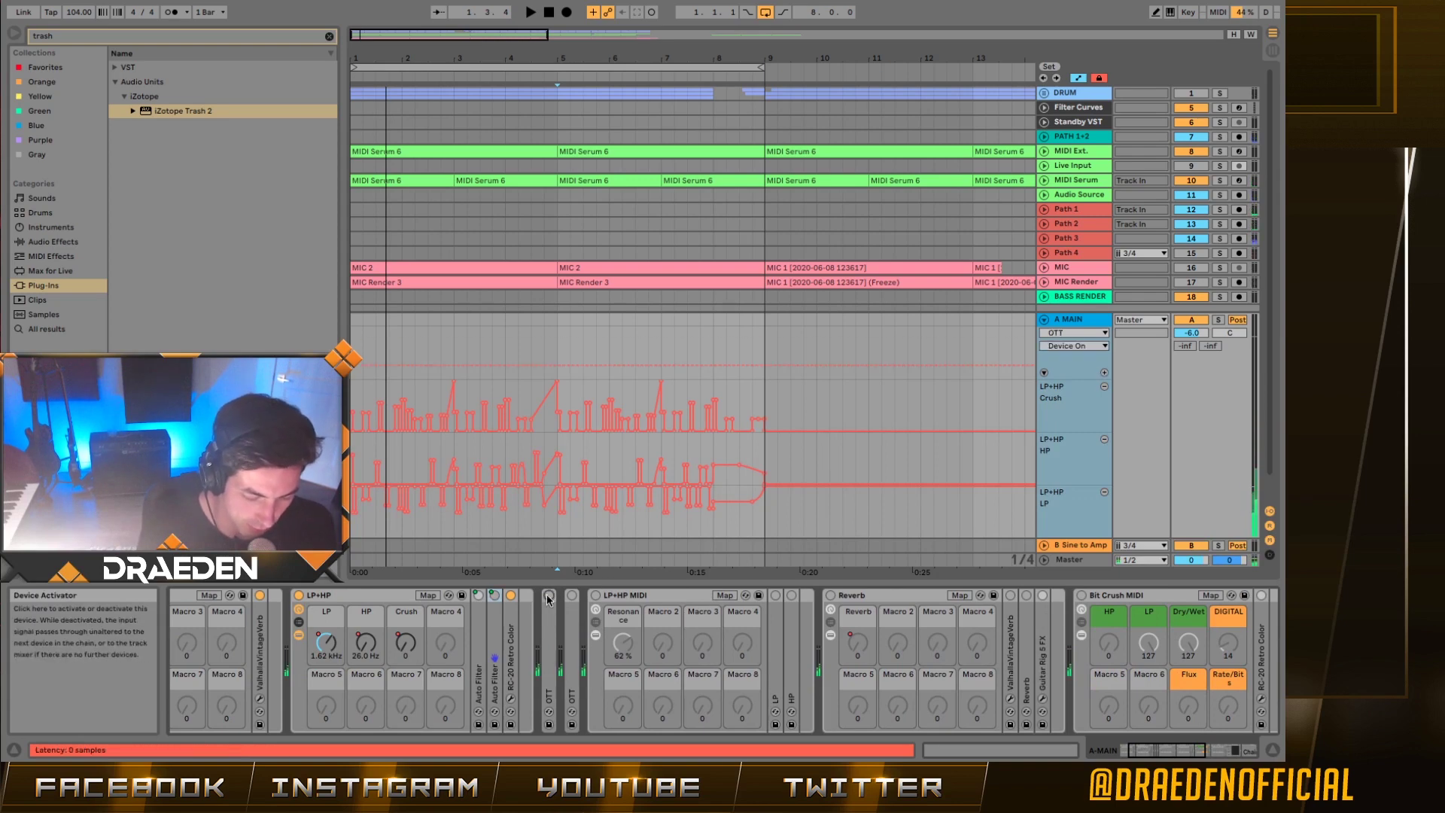
{"action": "left_click", "coordinate": [549, 596]}
{"action": "left_click", "coordinate": [572, 595]}
{"action": "left_click", "coordinate": [656, 593]}
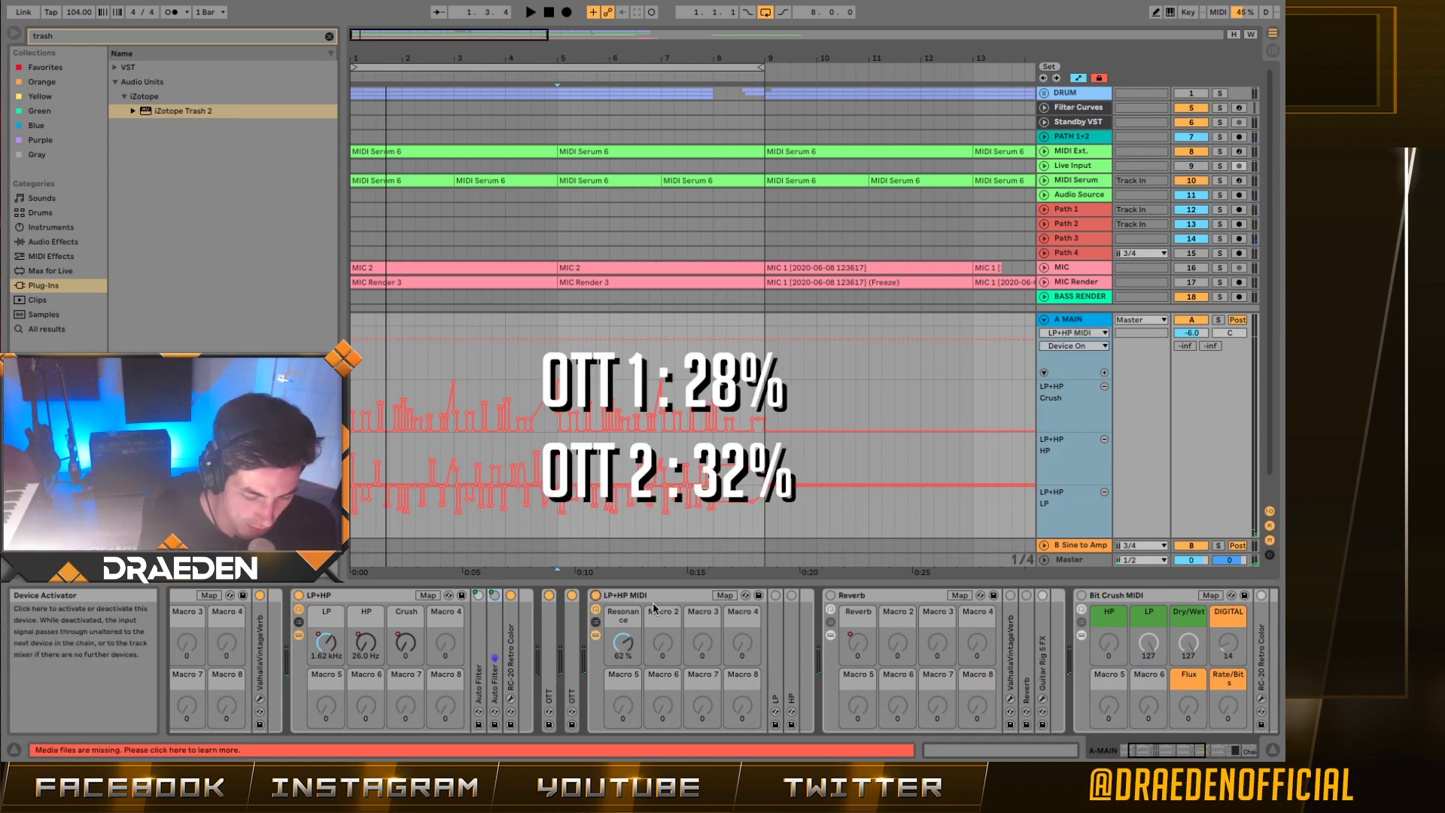
{"action": "left_click", "coordinate": [777, 595]}
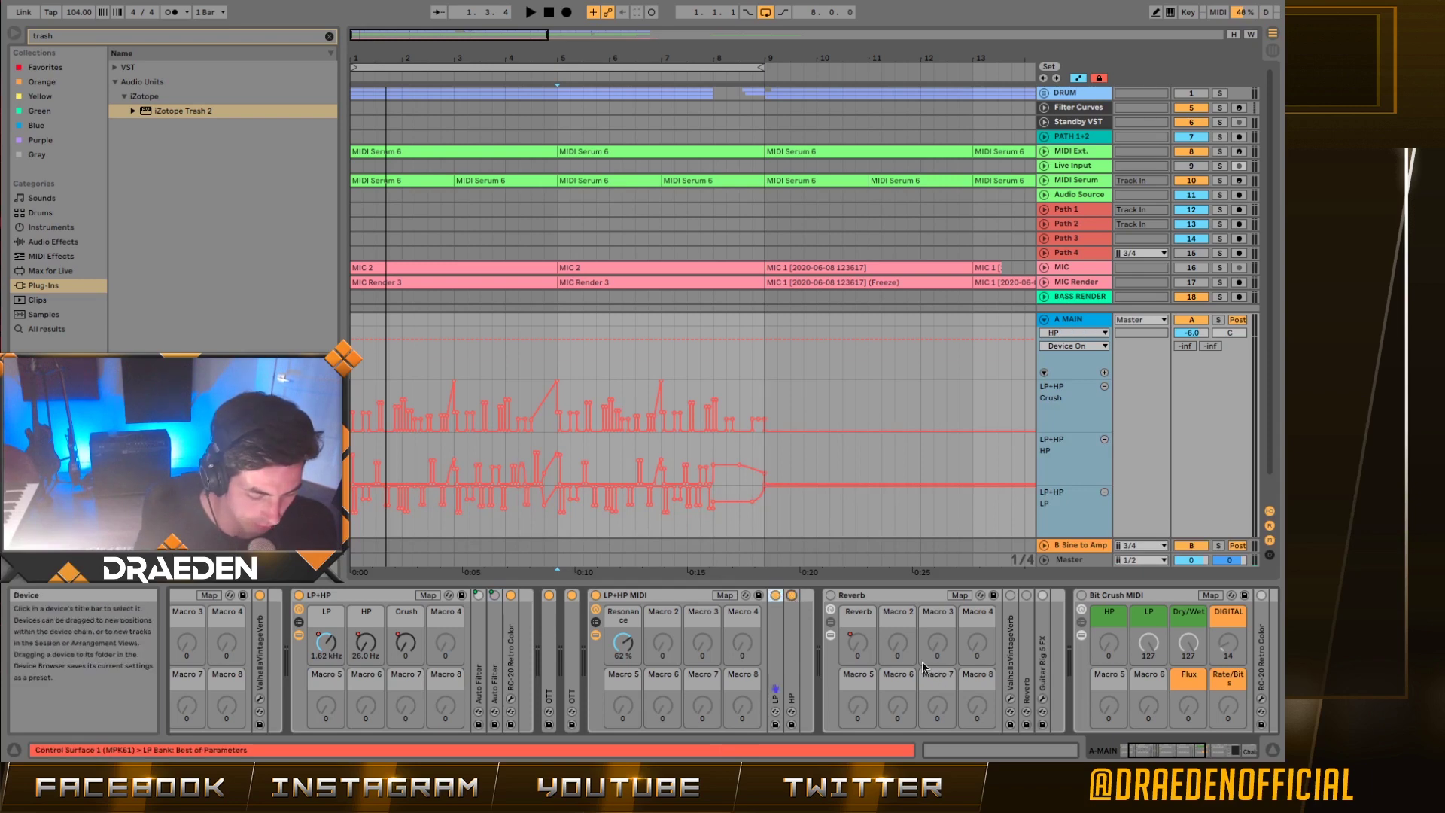
- Activate A MAIN's Reverb rack, display its Reverb macro automation, and play the arrangement from bar 4
{"action": "left_click", "coordinate": [844, 600]}
{"action": "left_click", "coordinate": [734, 641]}
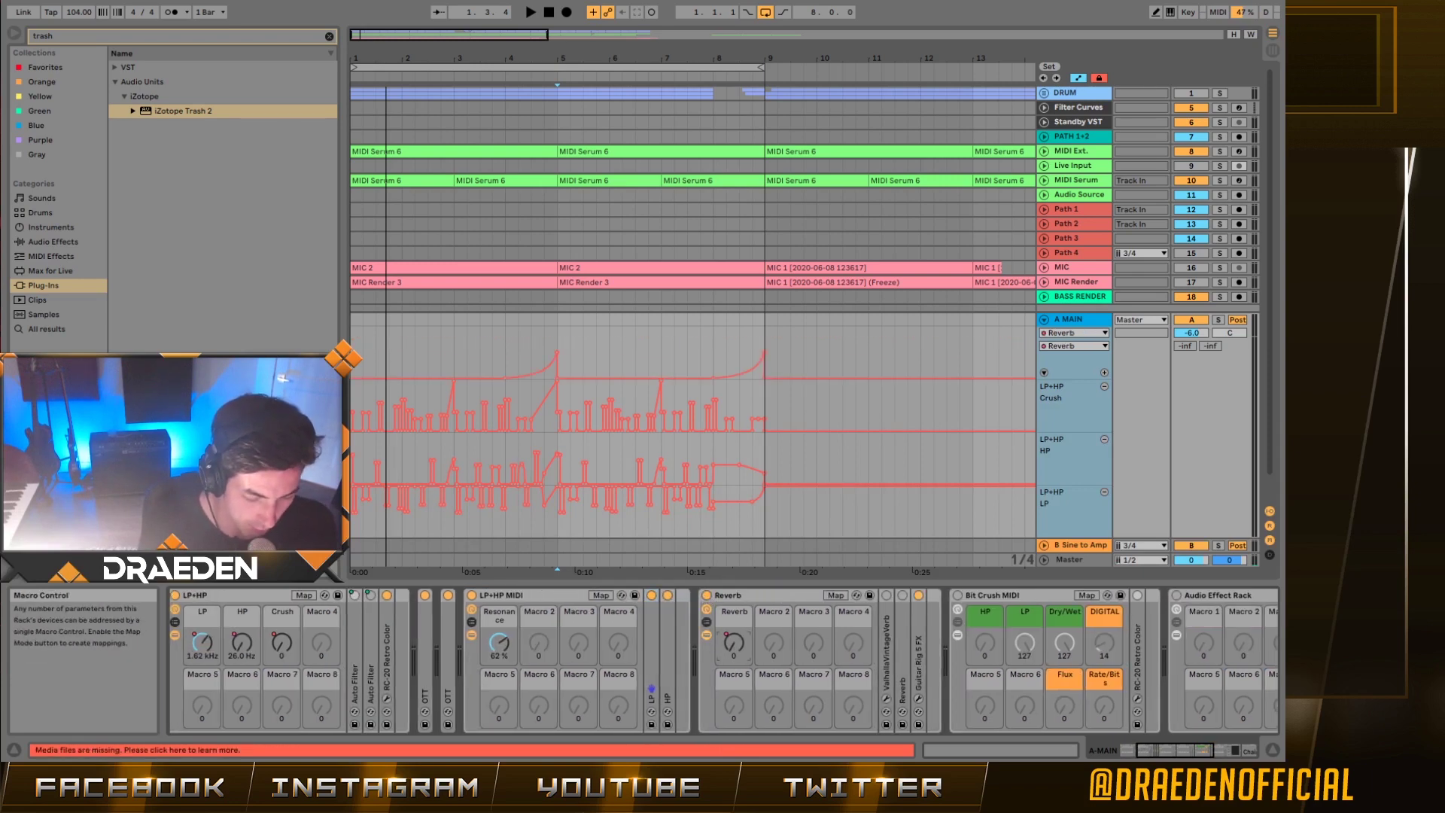
{"action": "left_click", "coordinate": [508, 341]}
{"action": "key", "text": "space"}
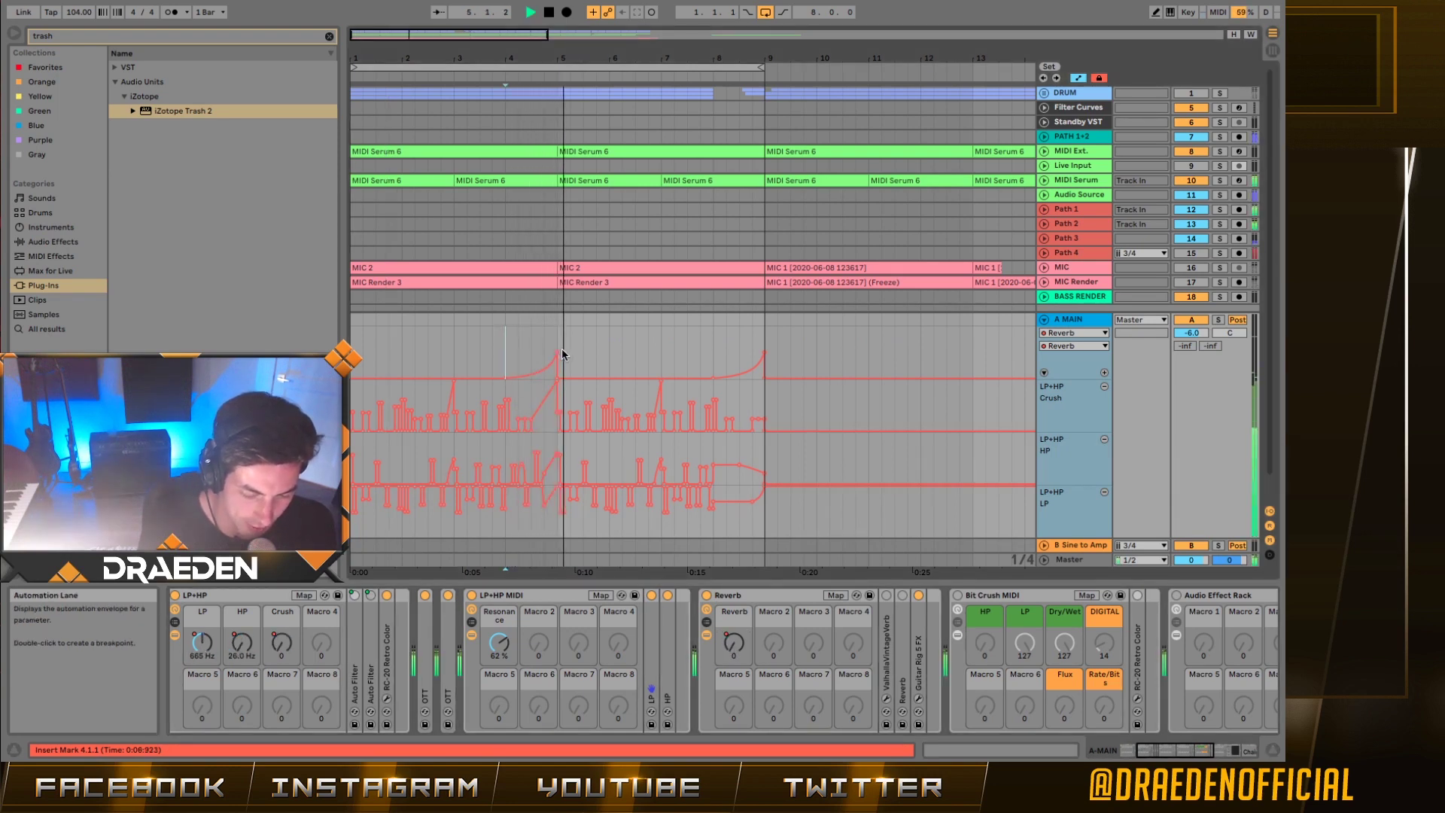
- Activate the Bit Crush MIDI rack and the Audio Effect Rack on A MAIN, stopping playback
{"action": "left_click", "coordinate": [957, 595]}
{"action": "key", "text": "space"}
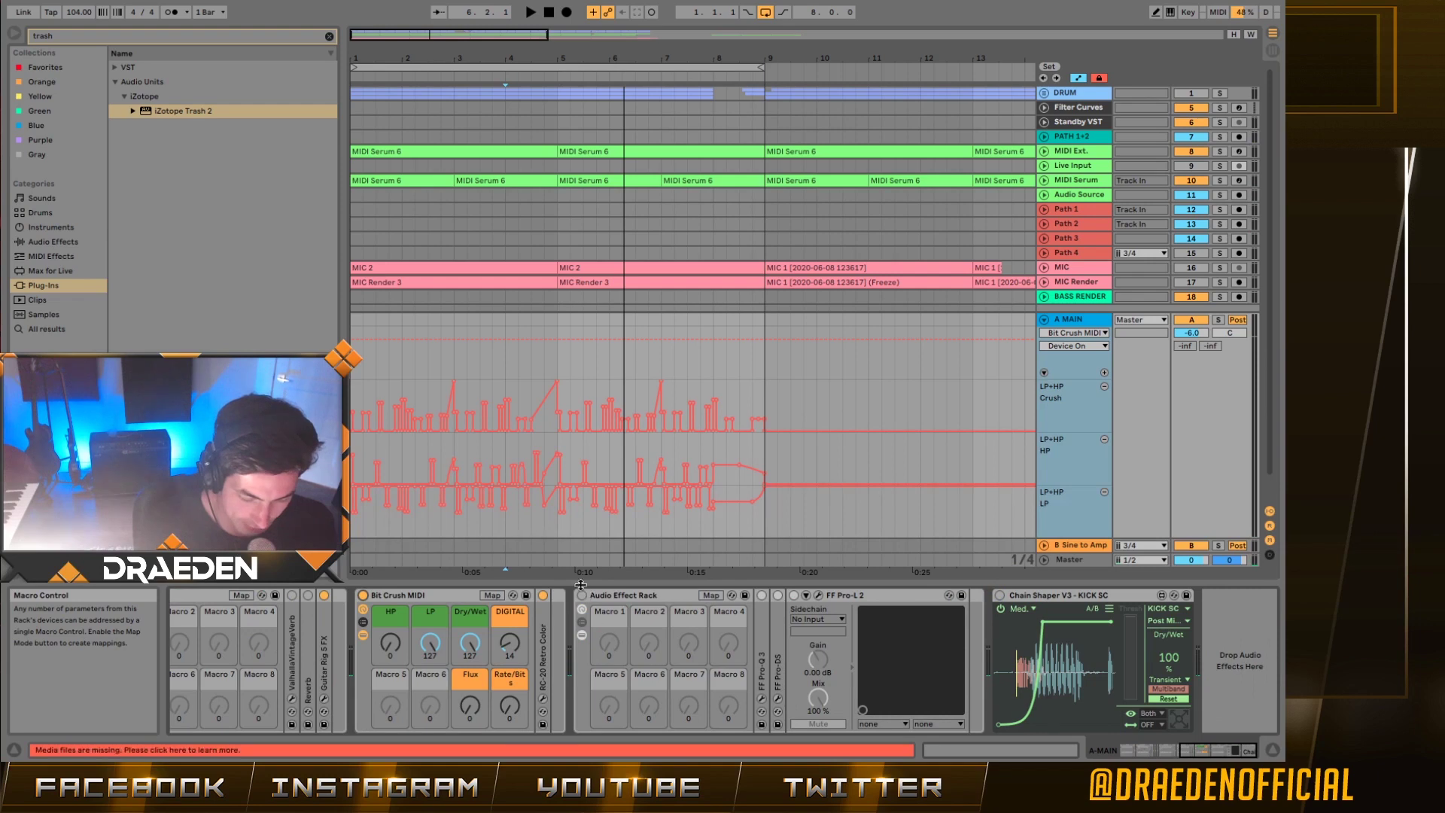
{"action": "left_click", "coordinate": [581, 595]}
- Examine the settings of the FabFilter Pro-Q 3, Pro-DS and Pro-L 2 plug-ins on A MAIN and close their windows
{"action": "left_click", "coordinate": [762, 699]}
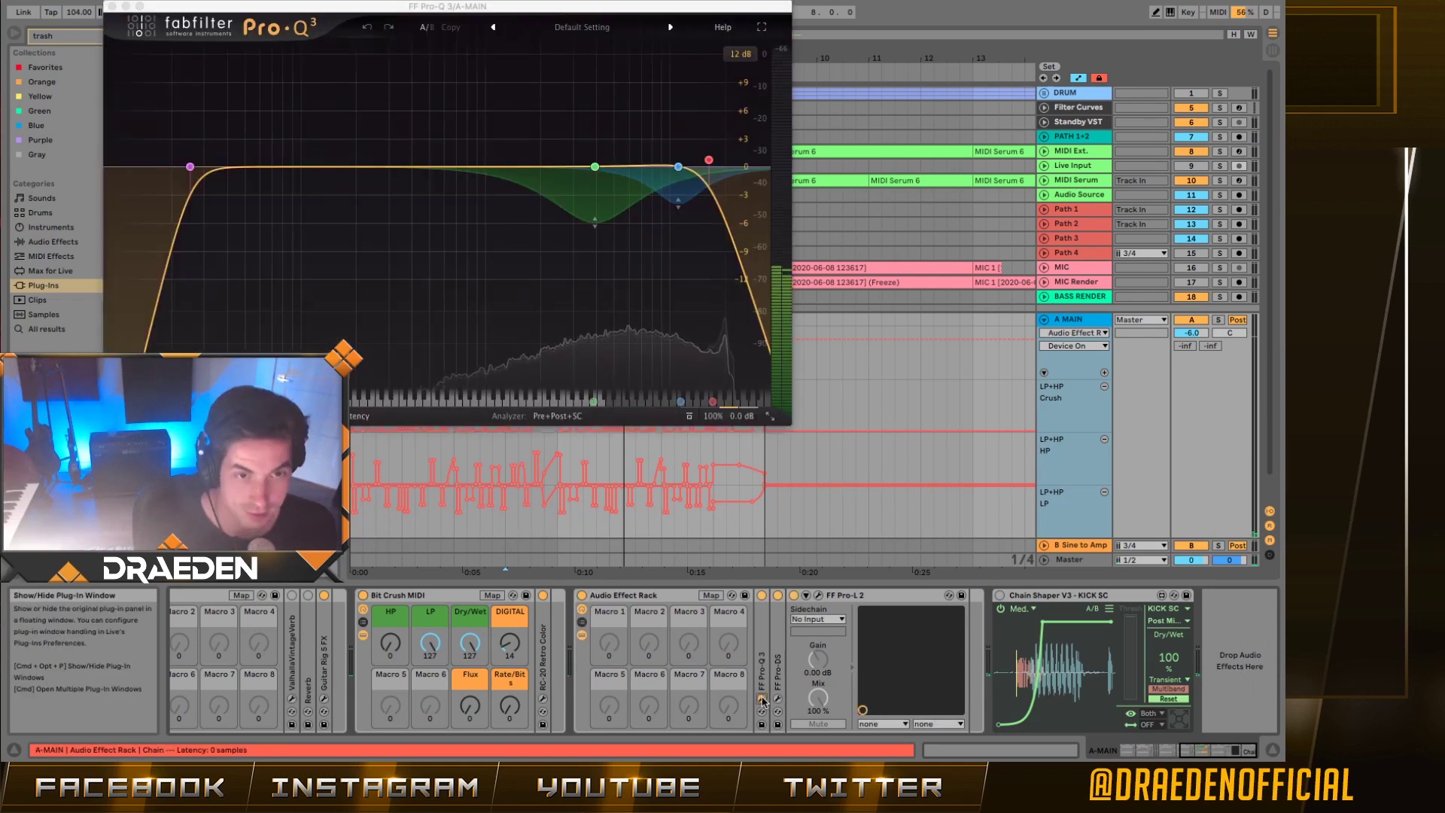
{"action": "left_click", "coordinate": [761, 699]}
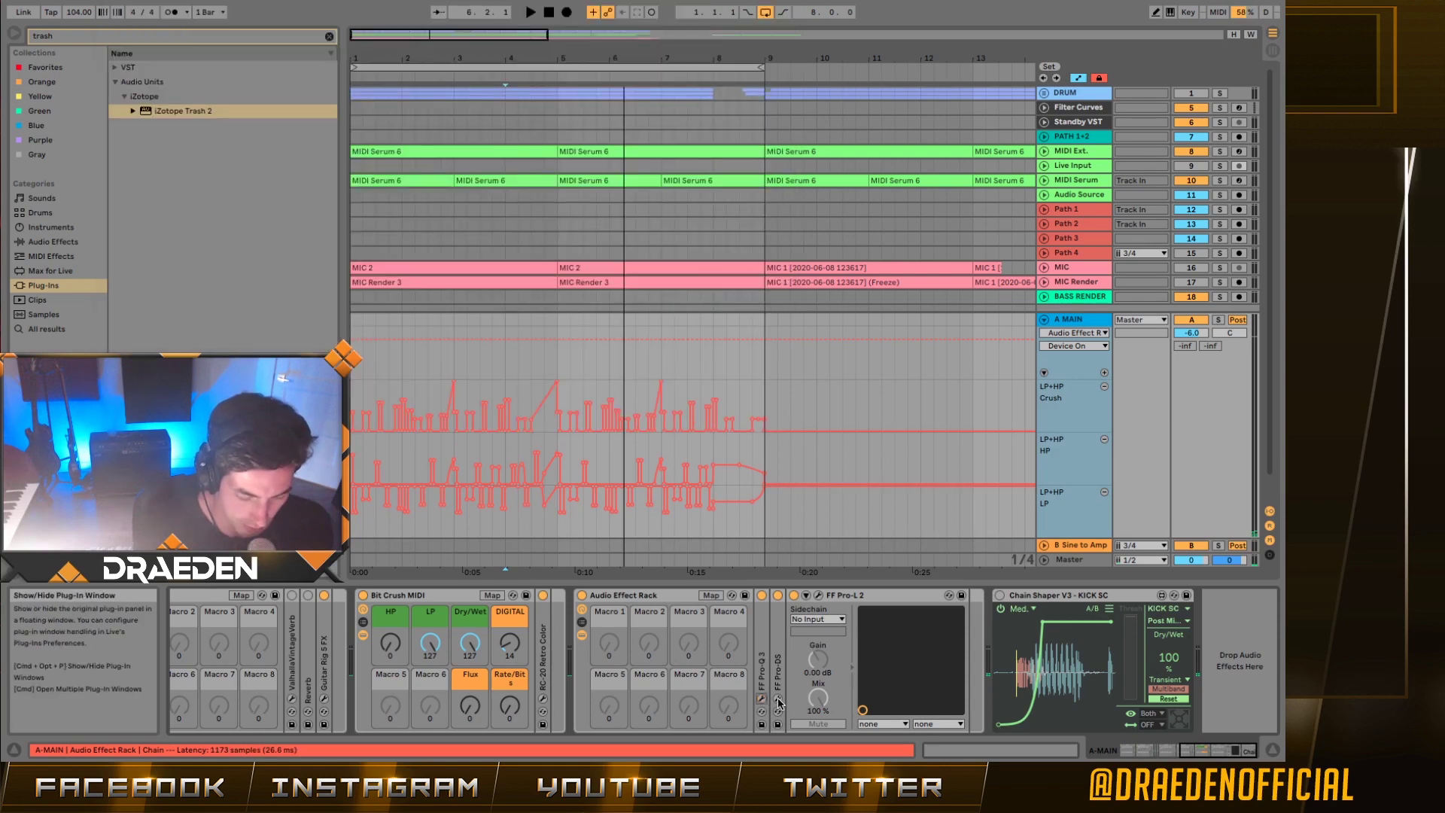
{"action": "left_click", "coordinate": [778, 699]}
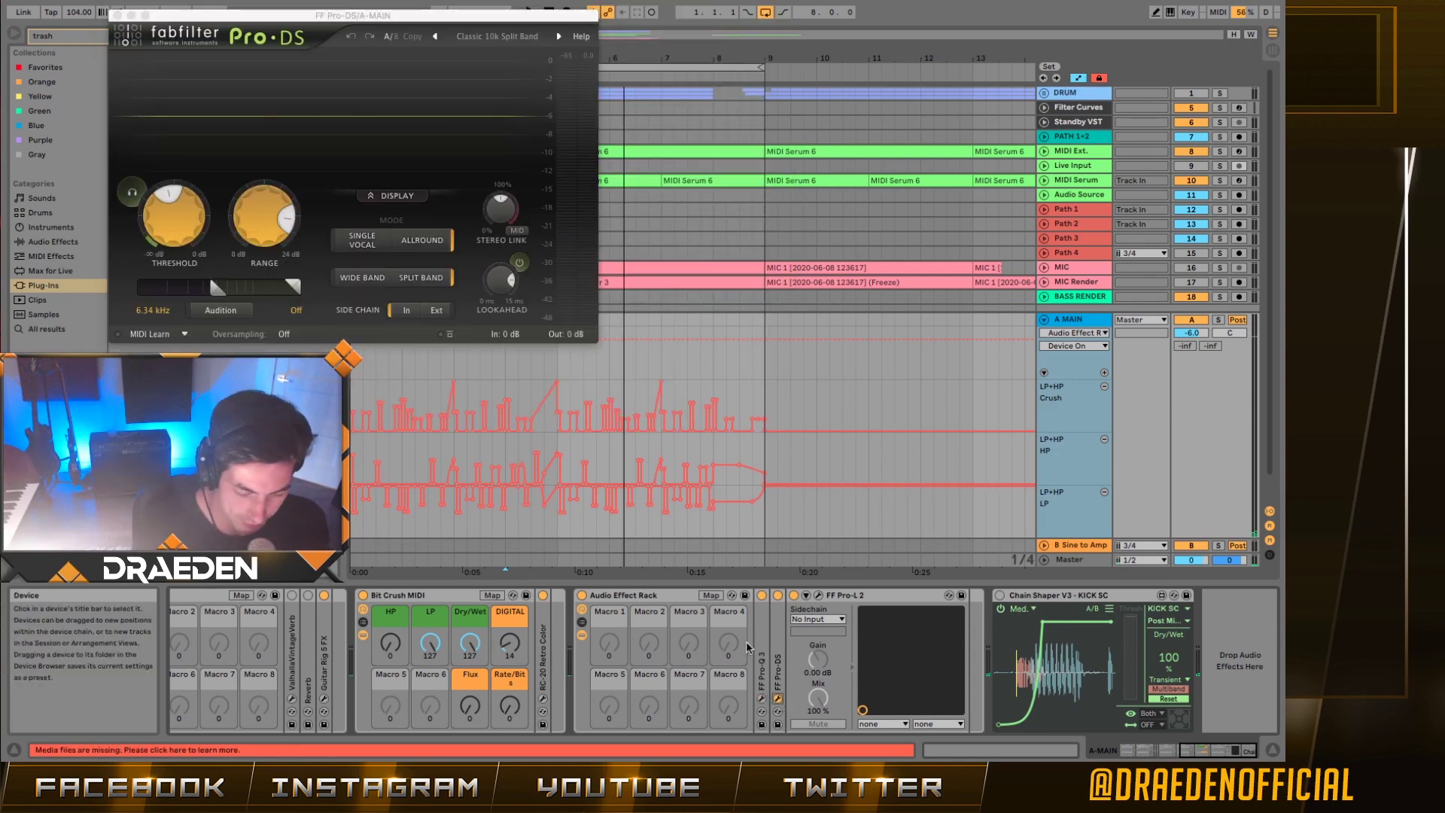
{"action": "left_click", "coordinate": [818, 595]}
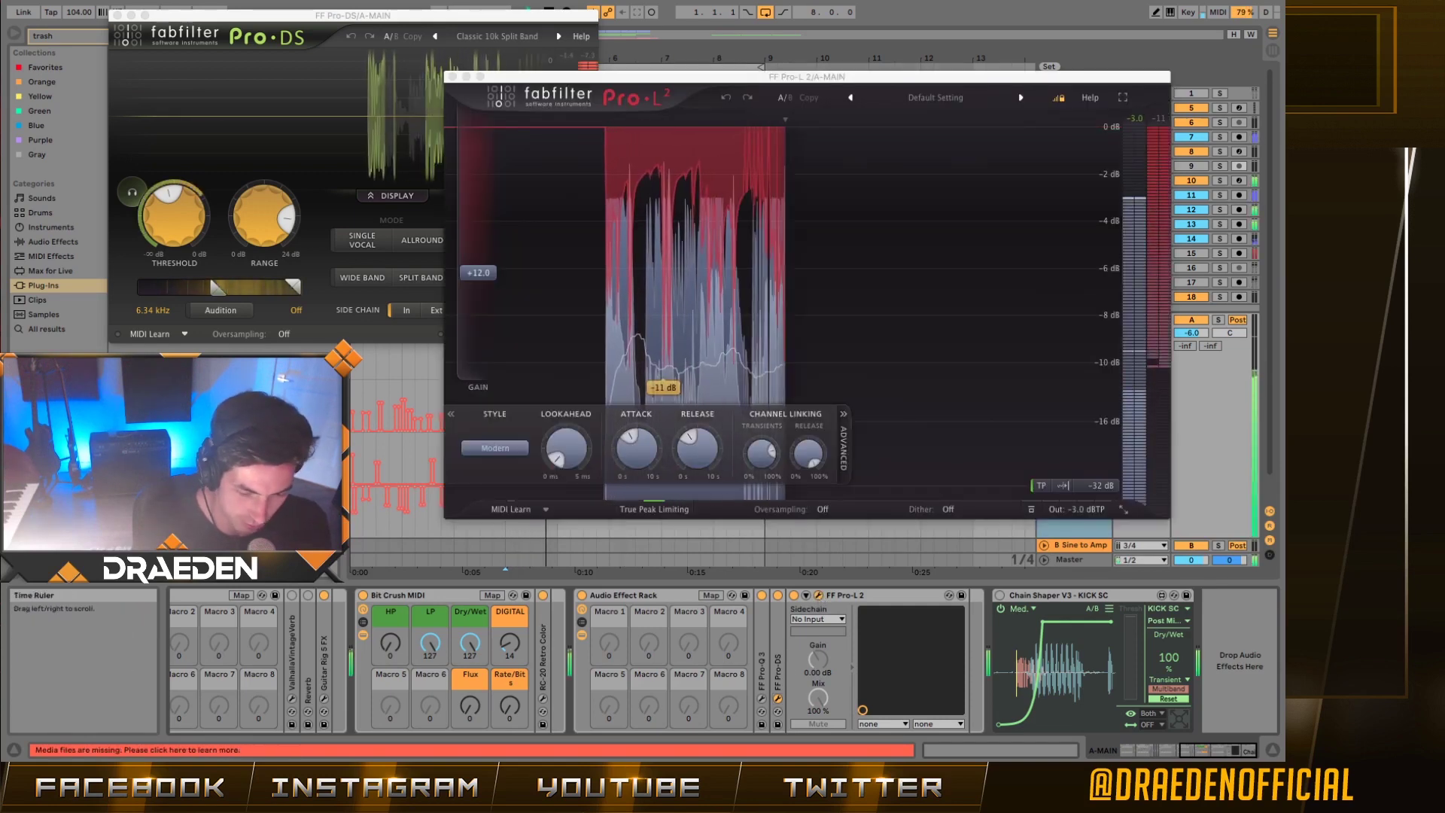
{"action": "left_click", "coordinate": [450, 77]}
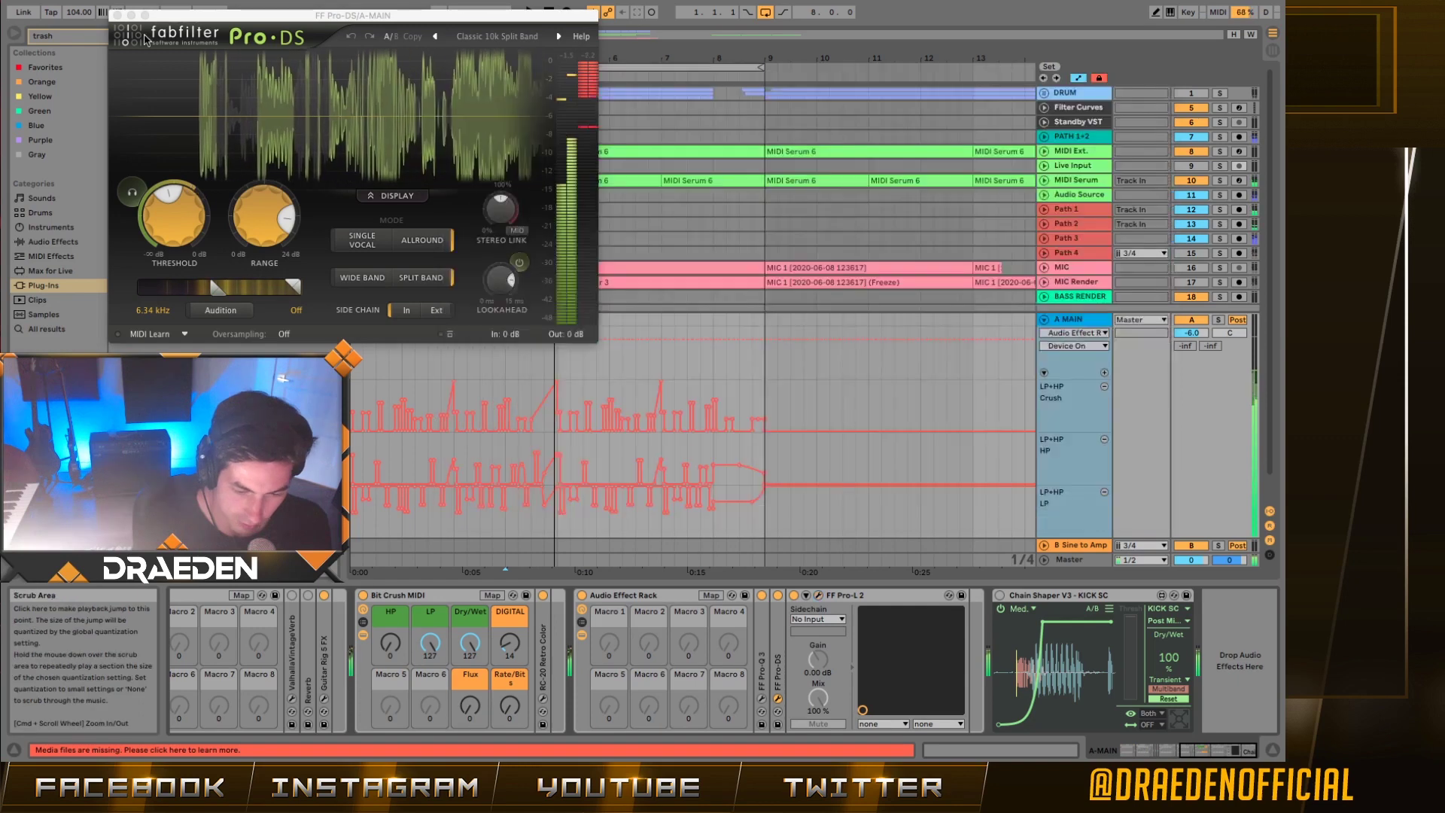
{"action": "left_click", "coordinate": [119, 15]}
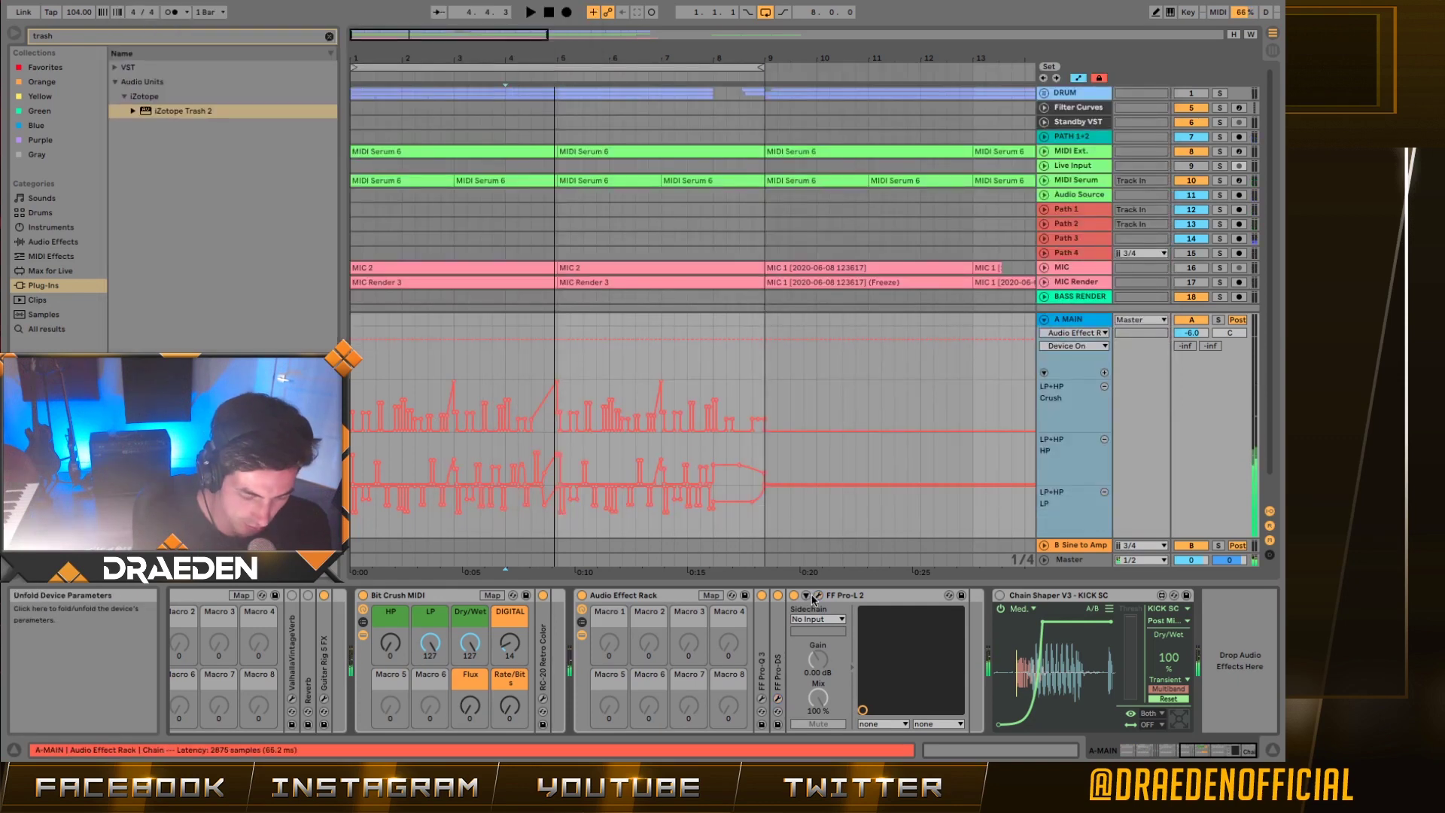
- Activate the Chain Shaper V3 - KICK SC device on A MAIN, and remove the extra automation lanes and fold the track
{"action": "left_click", "coordinate": [1001, 595]}
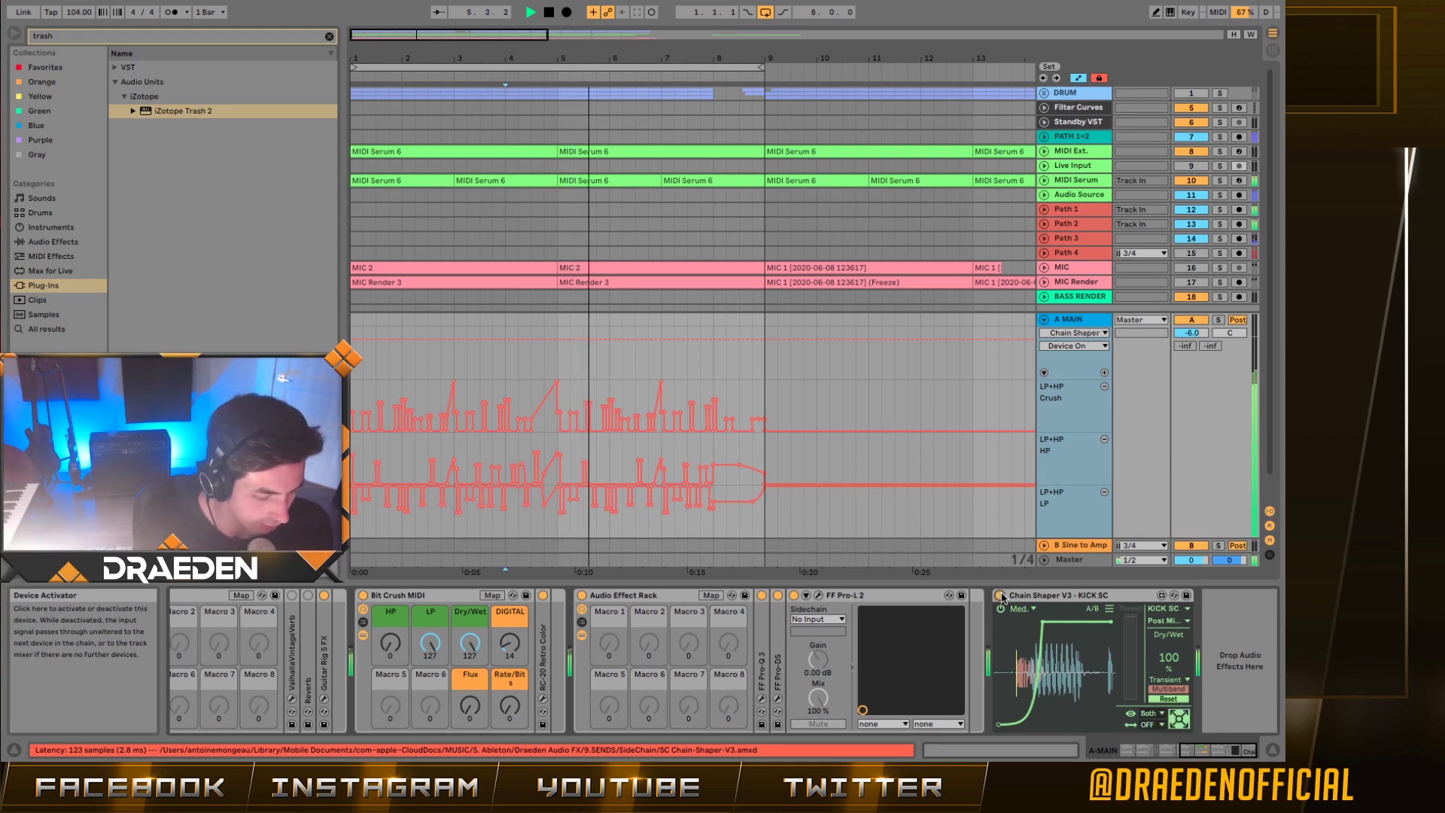
{"action": "left_click", "coordinate": [1105, 386]}
{"action": "left_click", "coordinate": [1104, 491]}
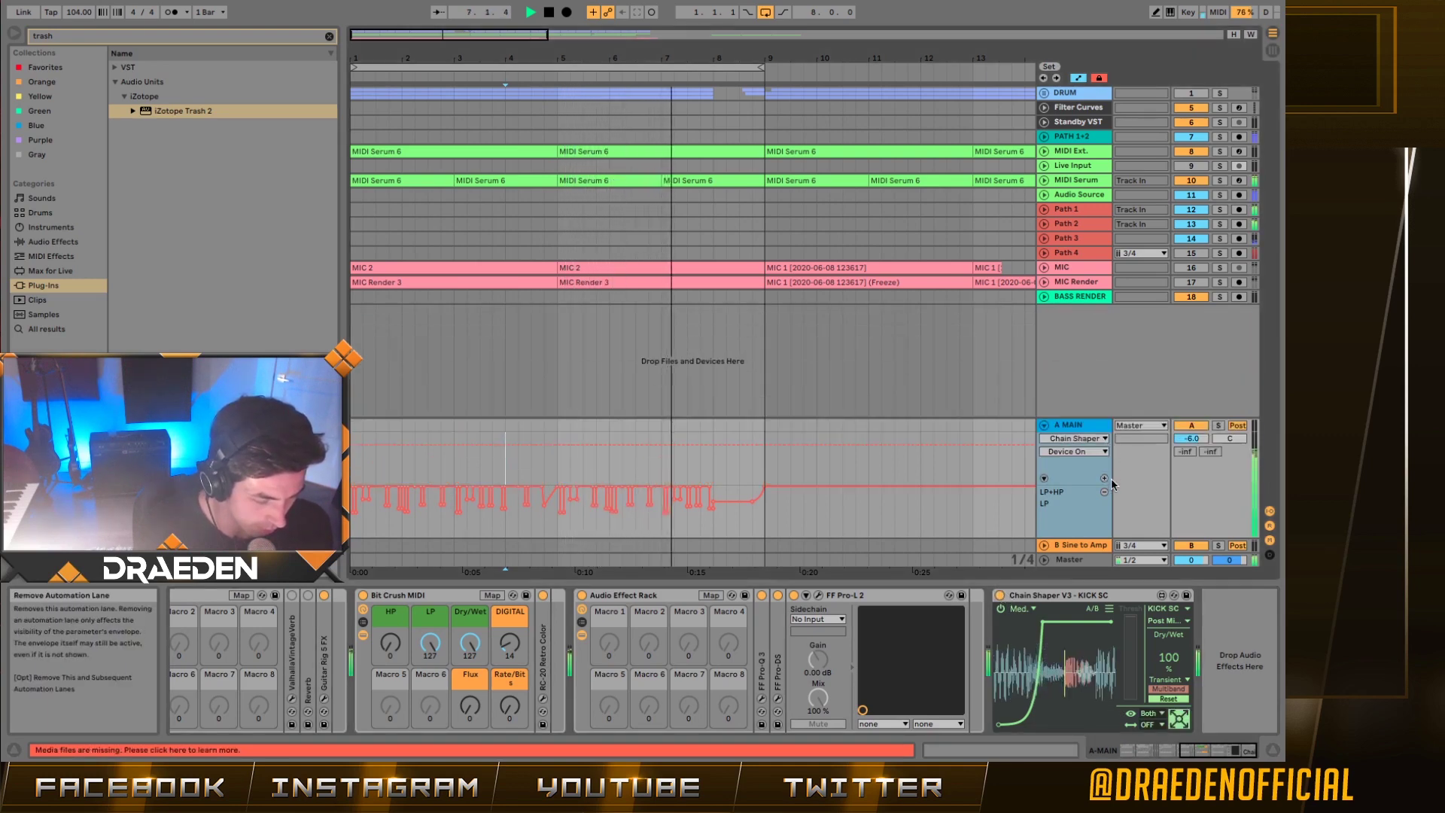
{"action": "left_click", "coordinate": [1105, 492]}
{"action": "left_click", "coordinate": [1104, 491]}
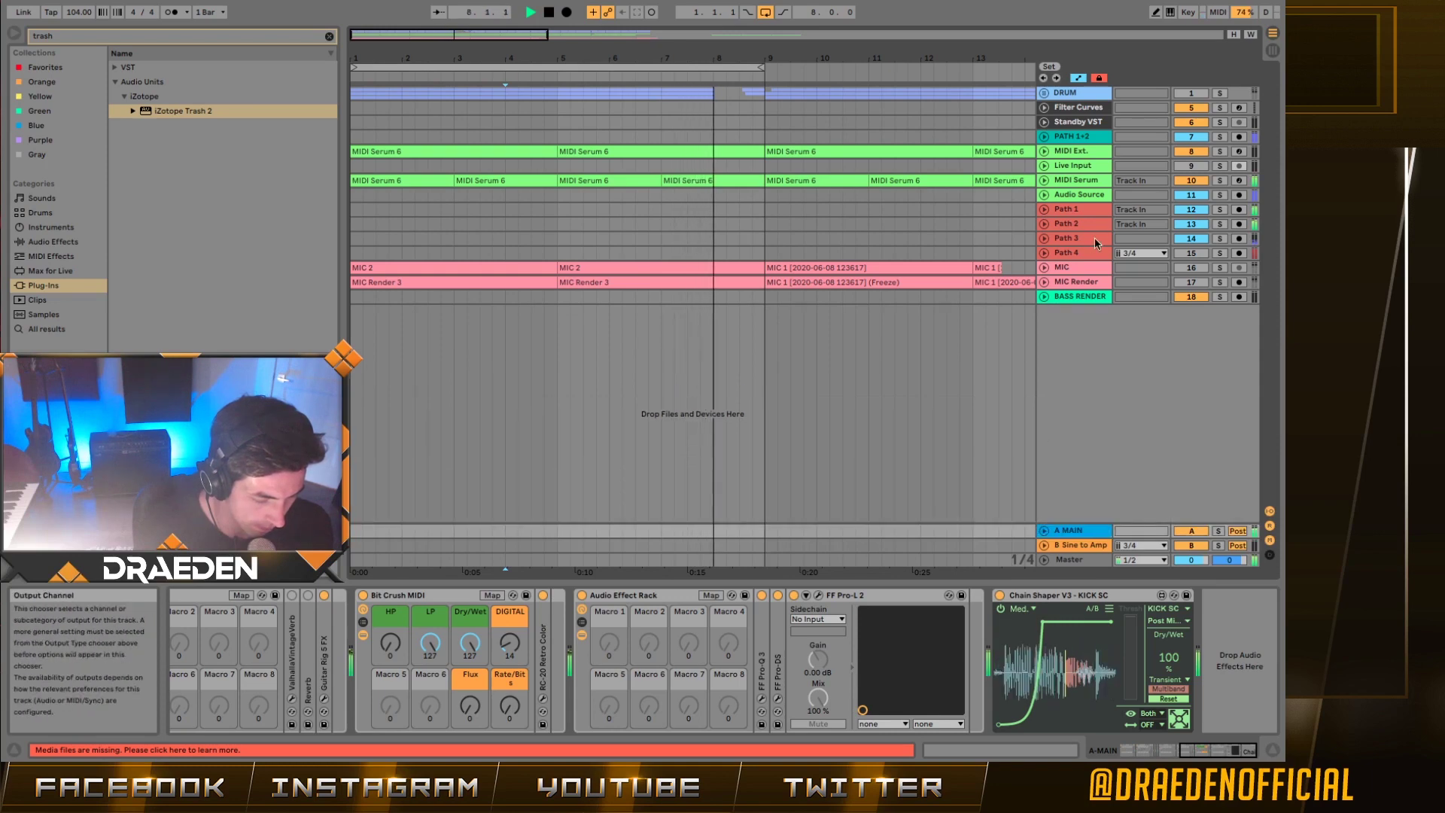
- Activate the Path 4 and DRUM tracks and play the full loop from bar 1
{"action": "left_click", "coordinate": [1084, 256]}
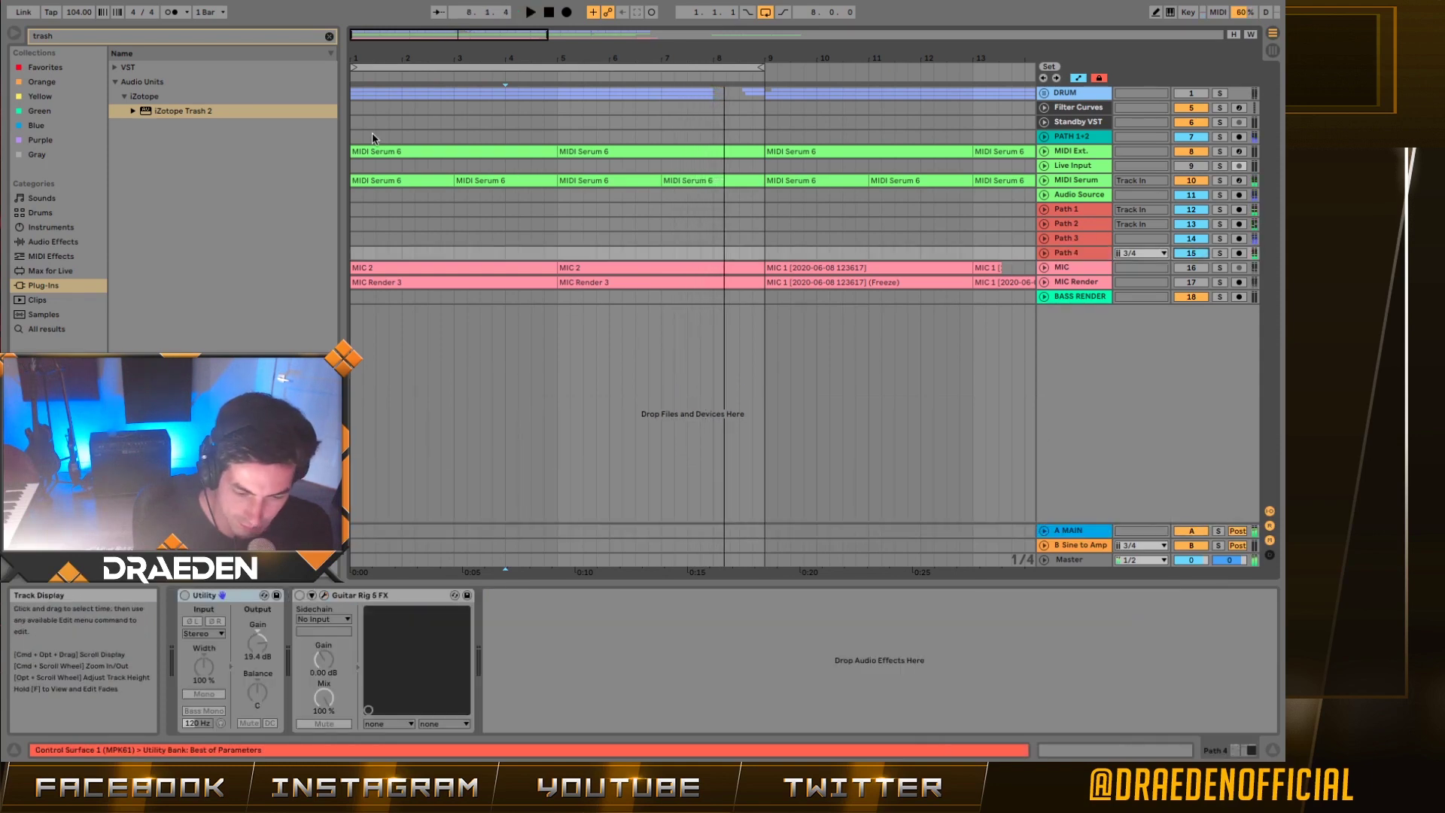
{"action": "left_click", "coordinate": [356, 98]}
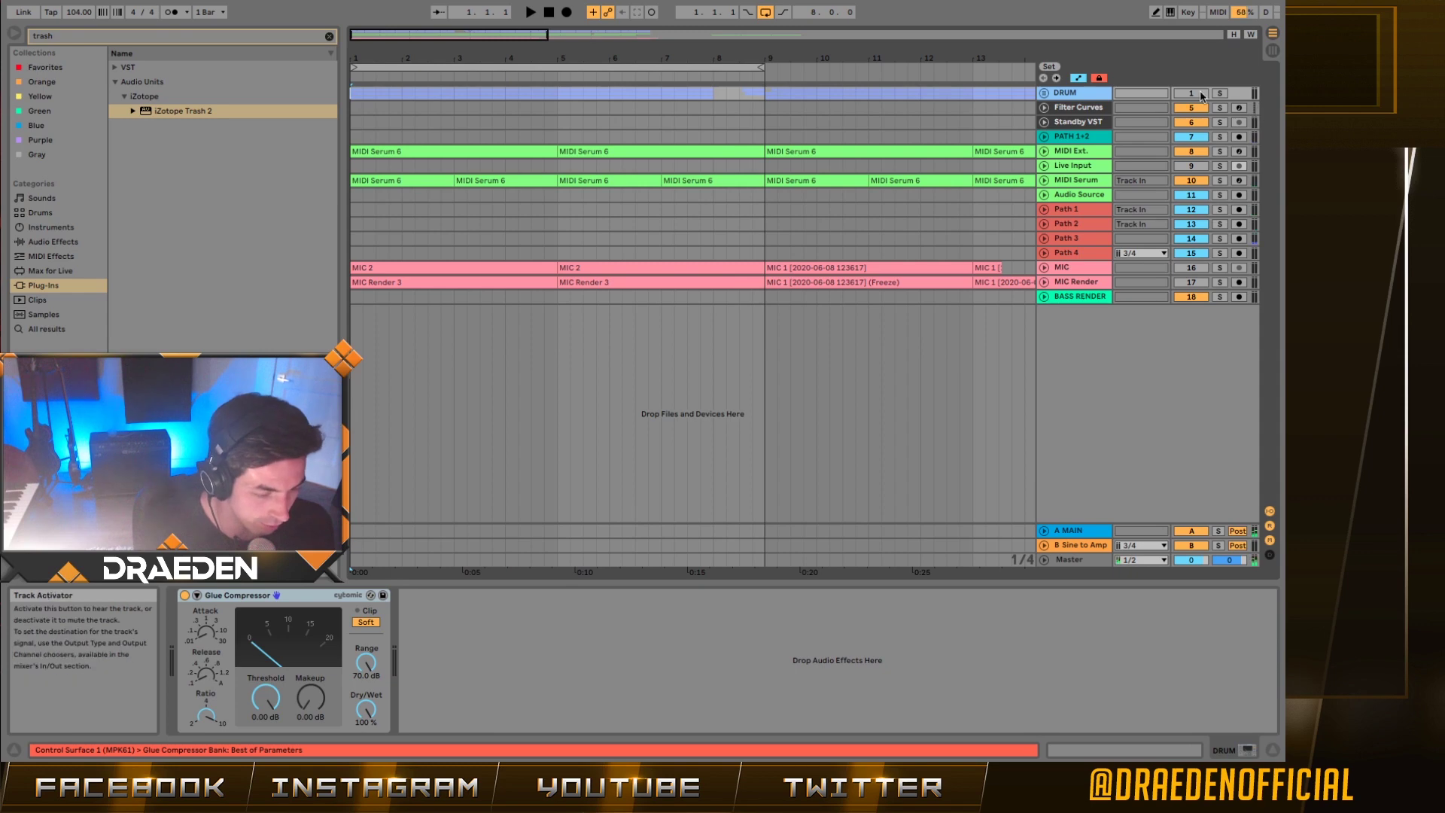
{"action": "key", "text": "space"}
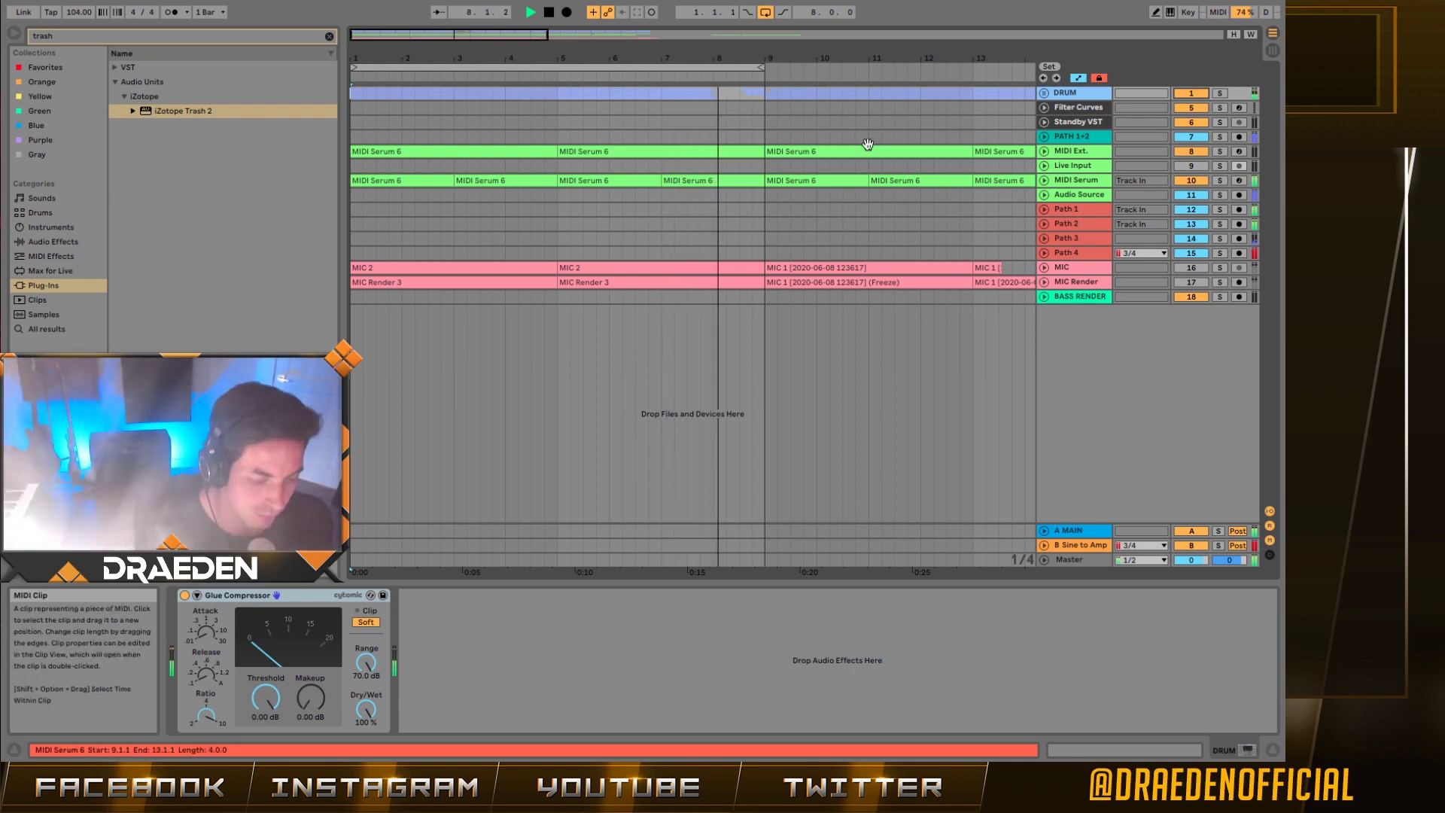
{"action": "key", "text": "space"}
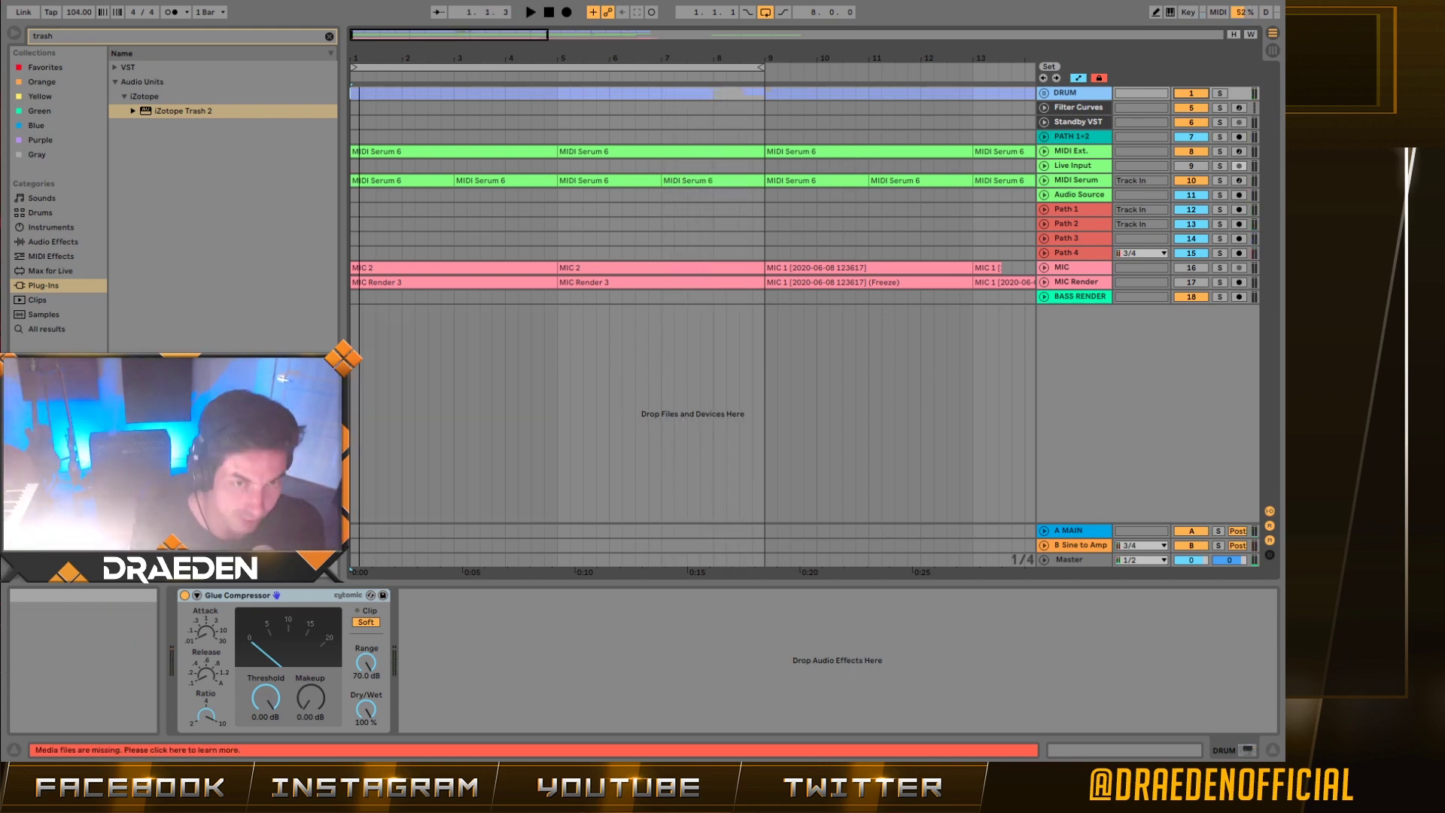